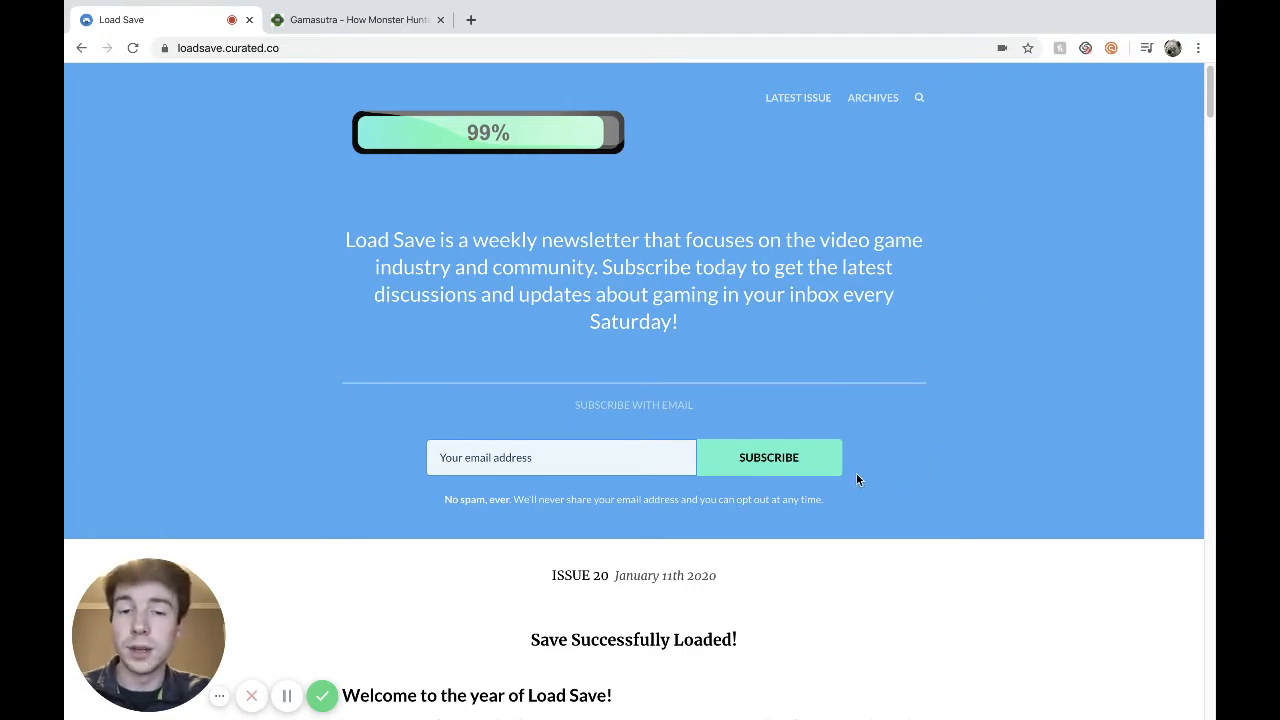
scroll(856, 473, down, 3)
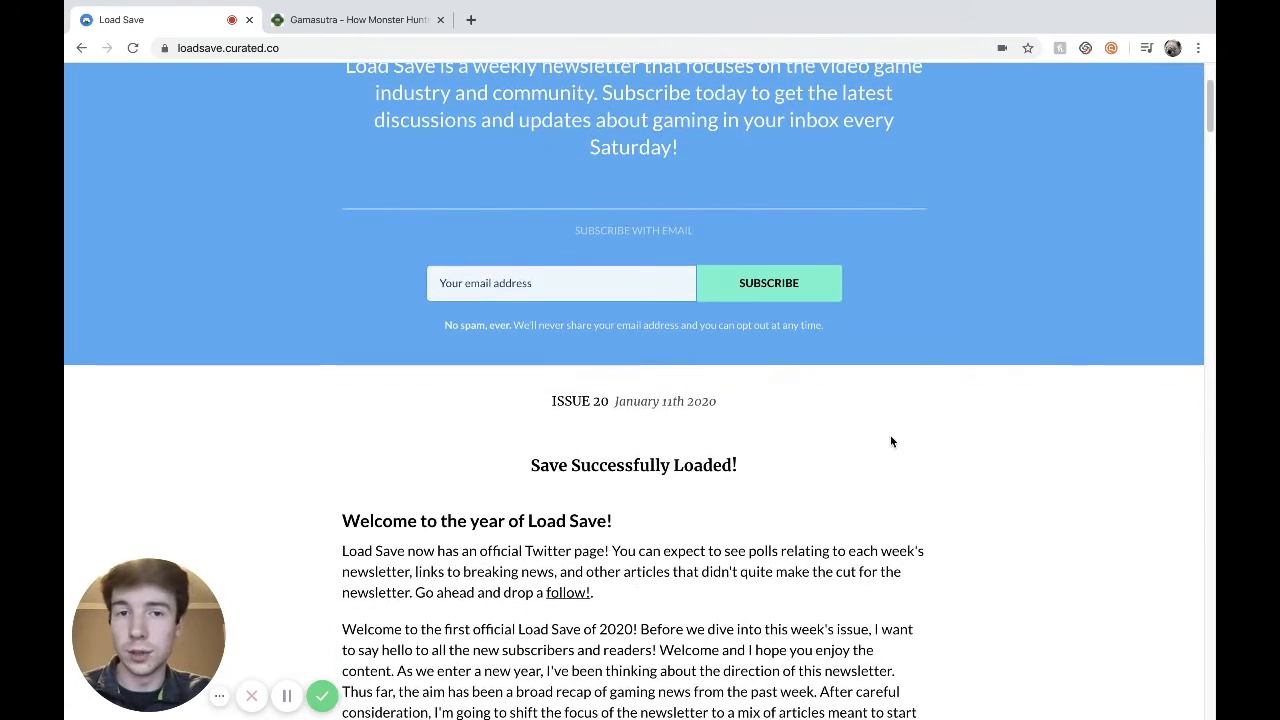
scroll(891, 440, up, 3)
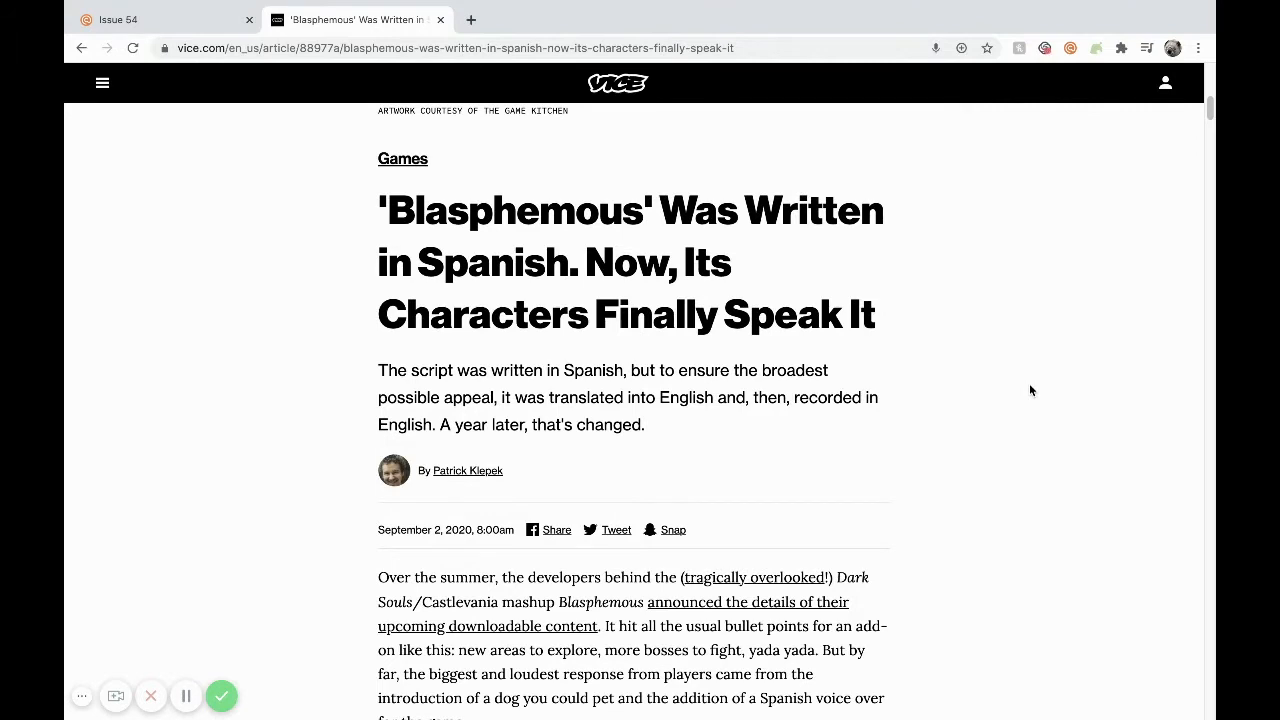
- Collect the open Vice article for Load Save under Development, with a body comment praising the game's return to its roots and the developers sharing it as intended
scroll(1060, 380, up, 1)
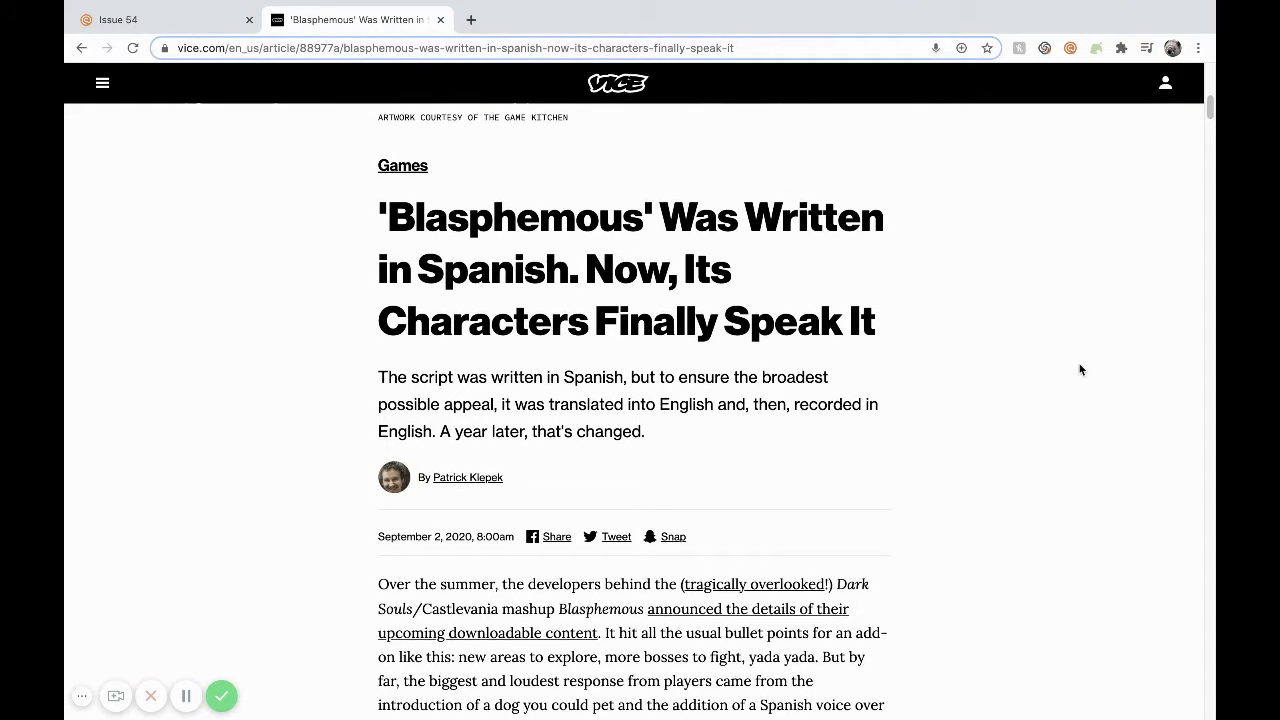
click(1070, 48)
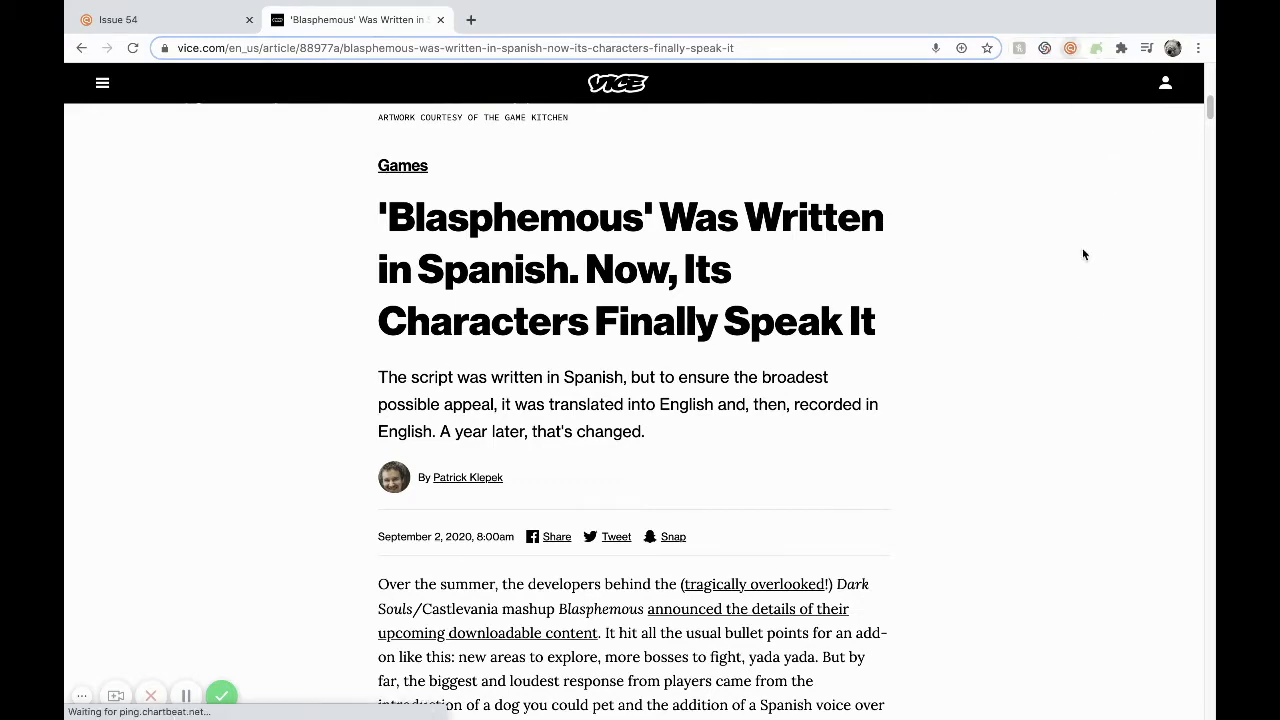
click(968, 194)
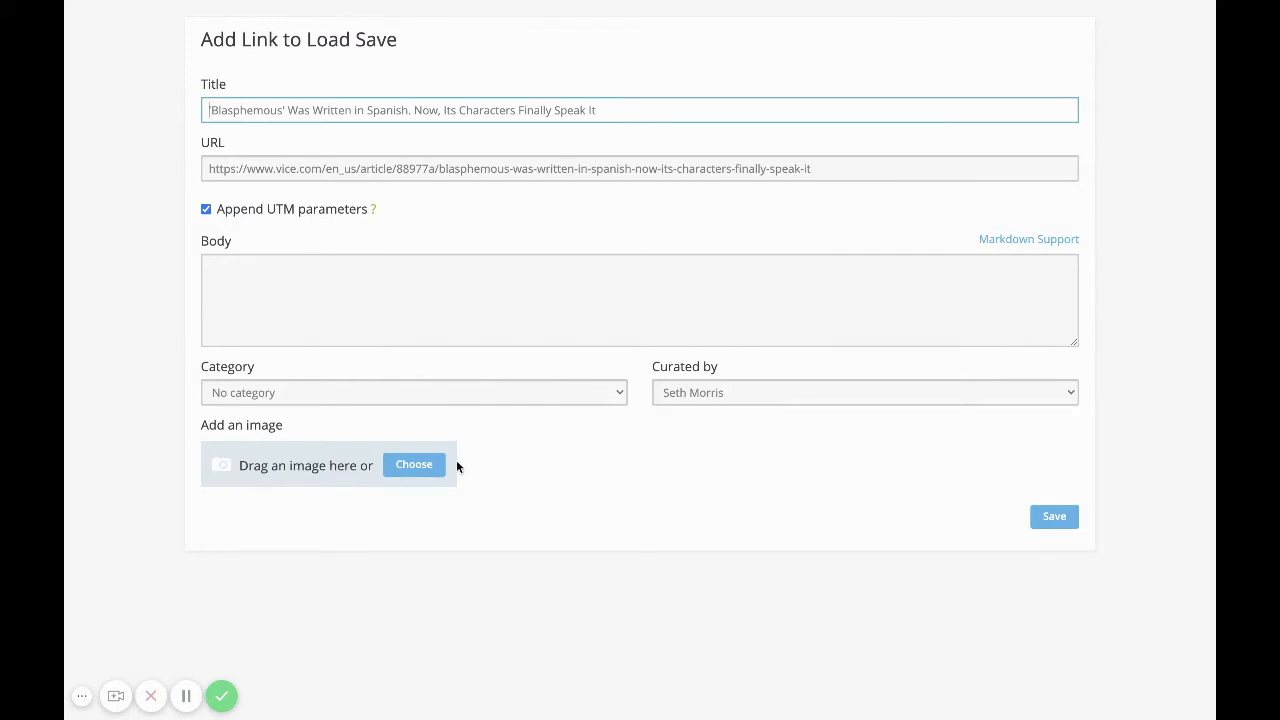
click(552, 283)
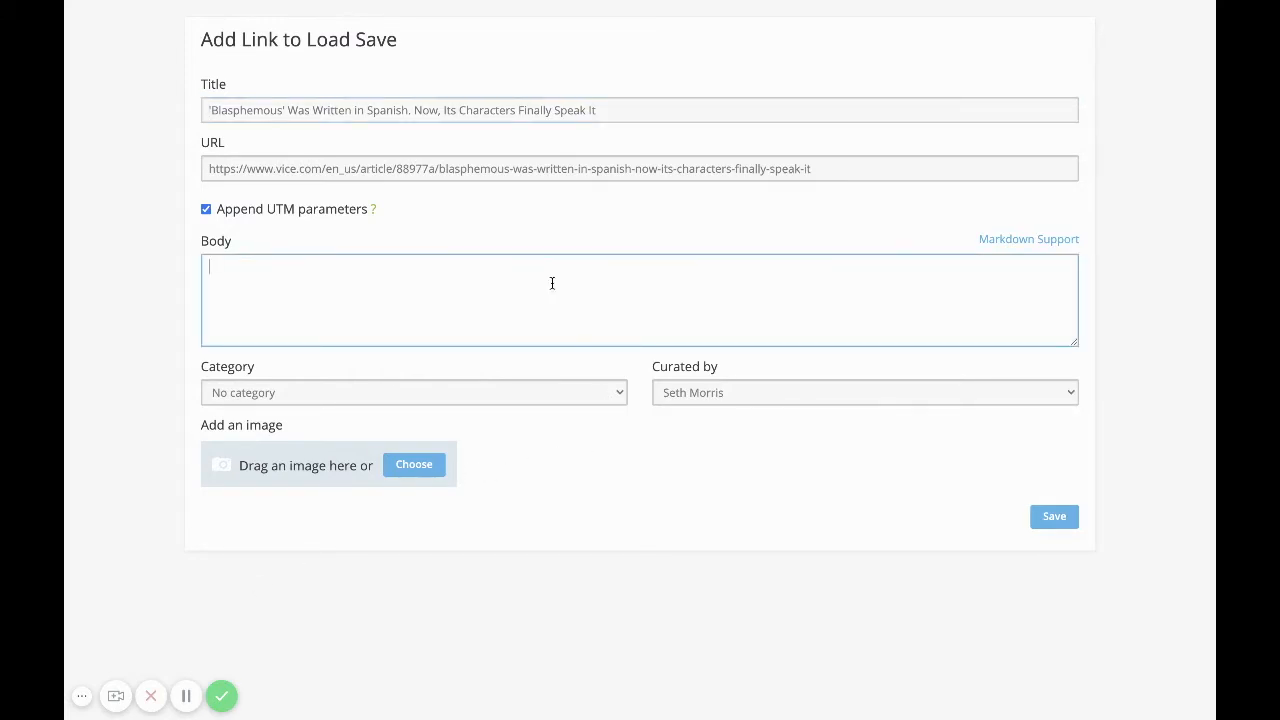
text(What an incredible story about a game returning to its roots. I love that the developers were finally able to share this game in the way it was meant to be experienced.)
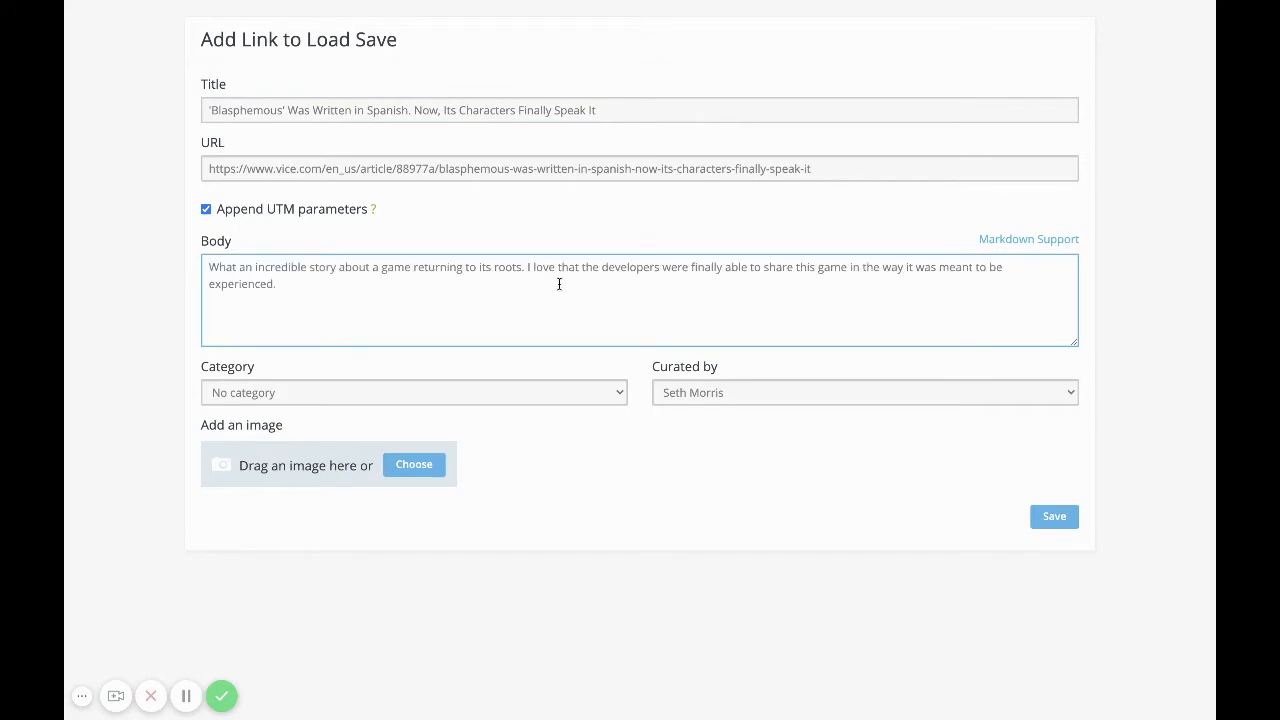
click(601, 389)
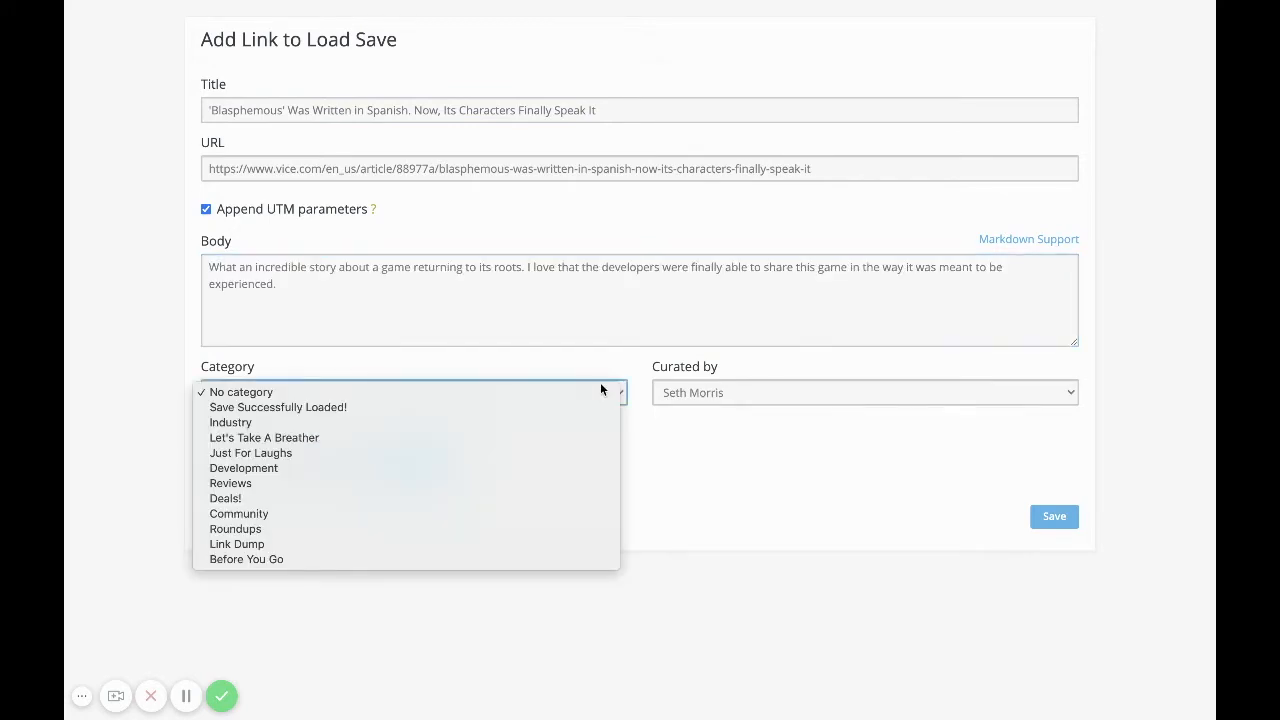
click(575, 469)
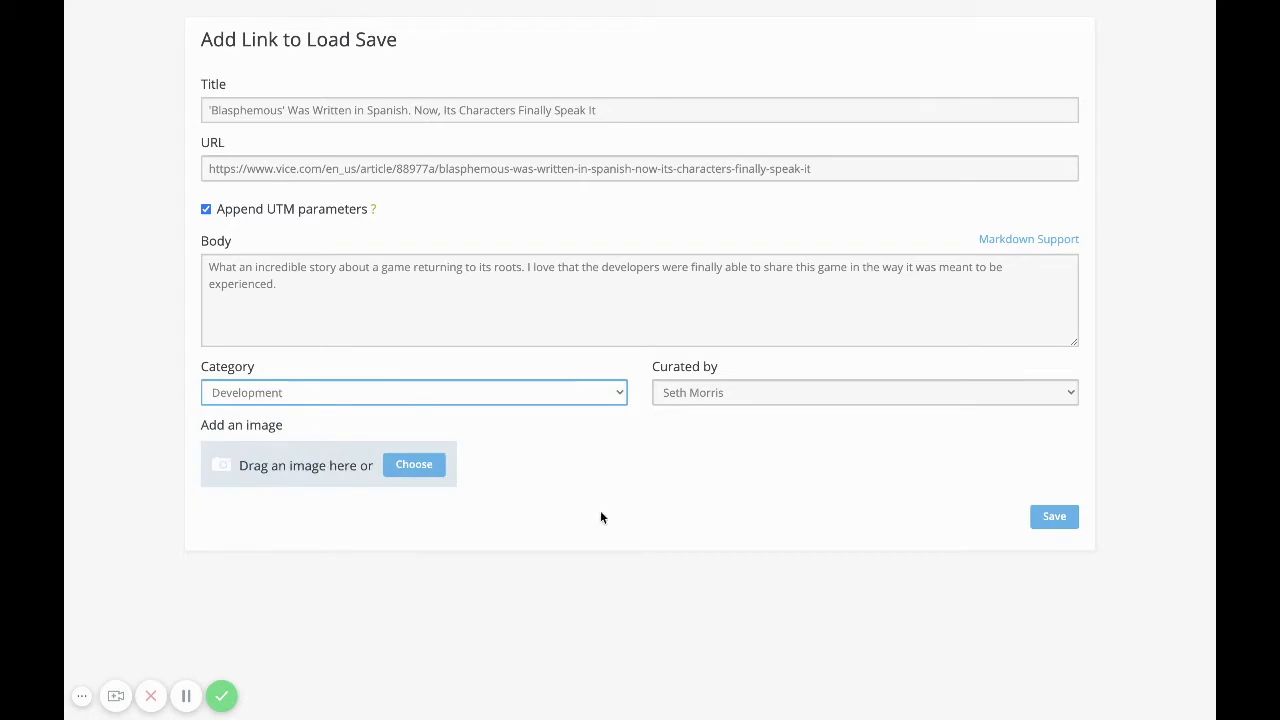
- Attach Blasphemous.png from the Desktop as the link's image and save the link
click(403, 464)
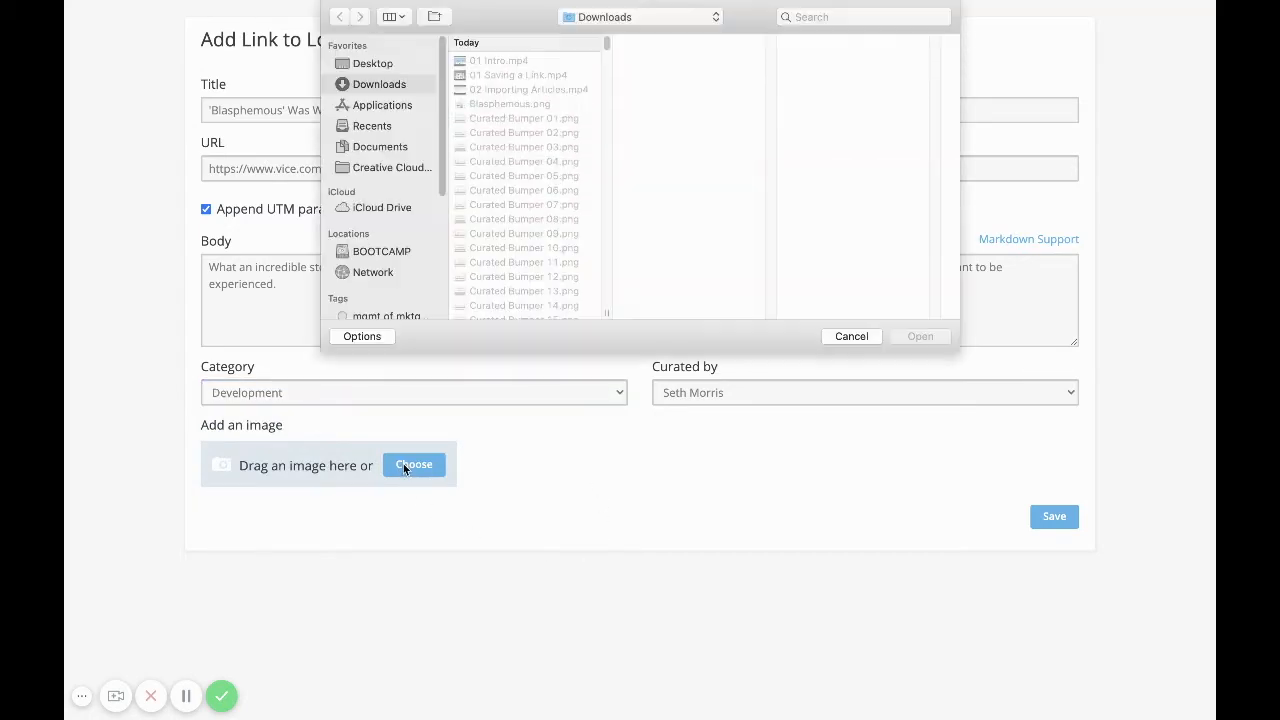
click(390, 66)
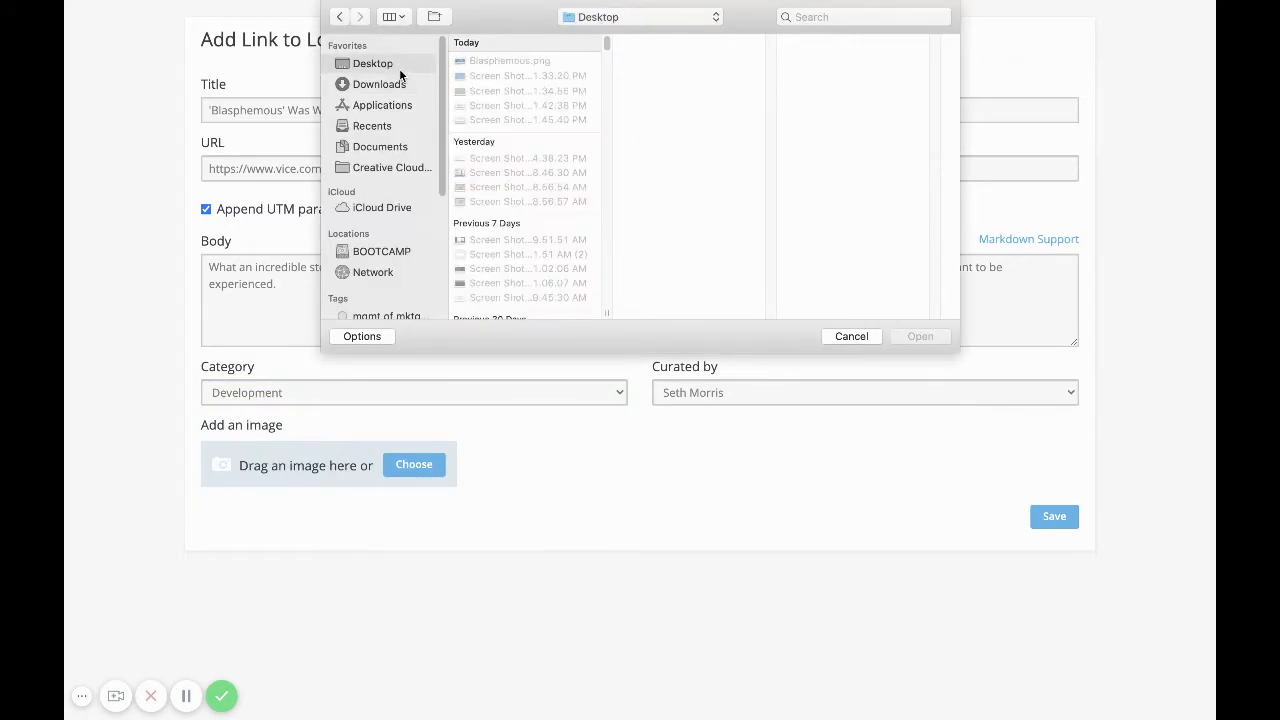
click(509, 61)
click(920, 336)
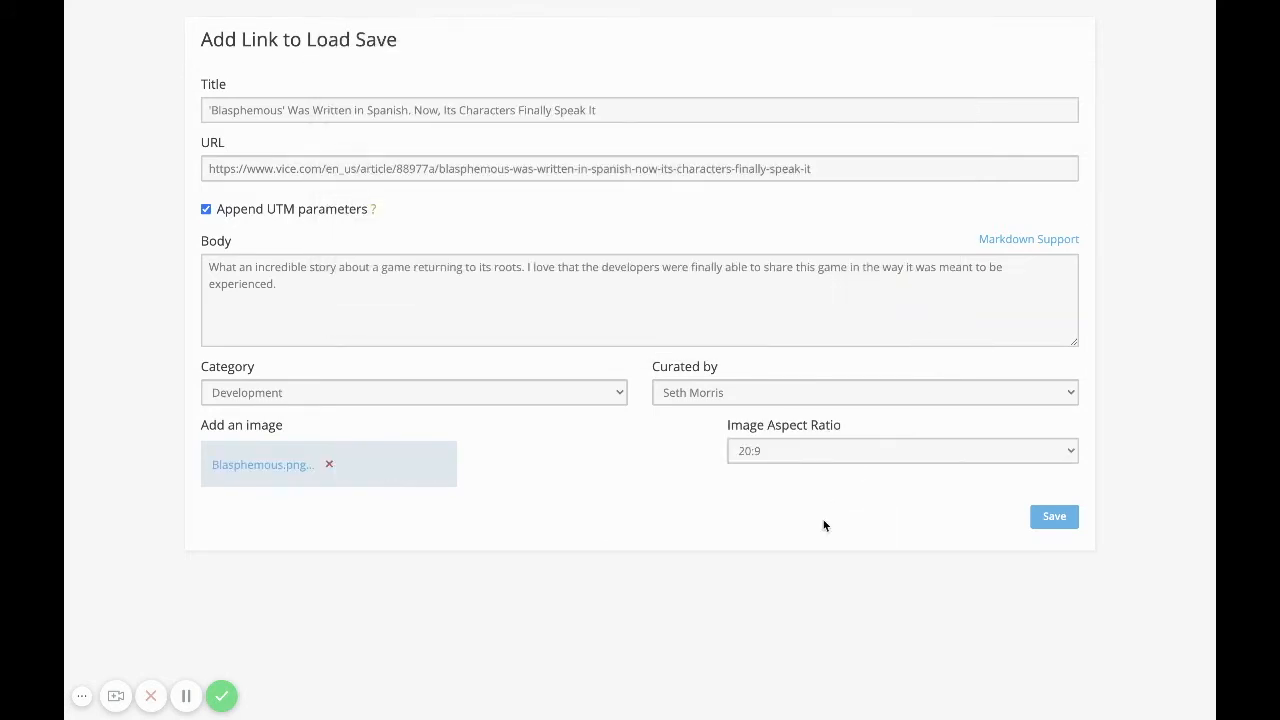
click(1056, 519)
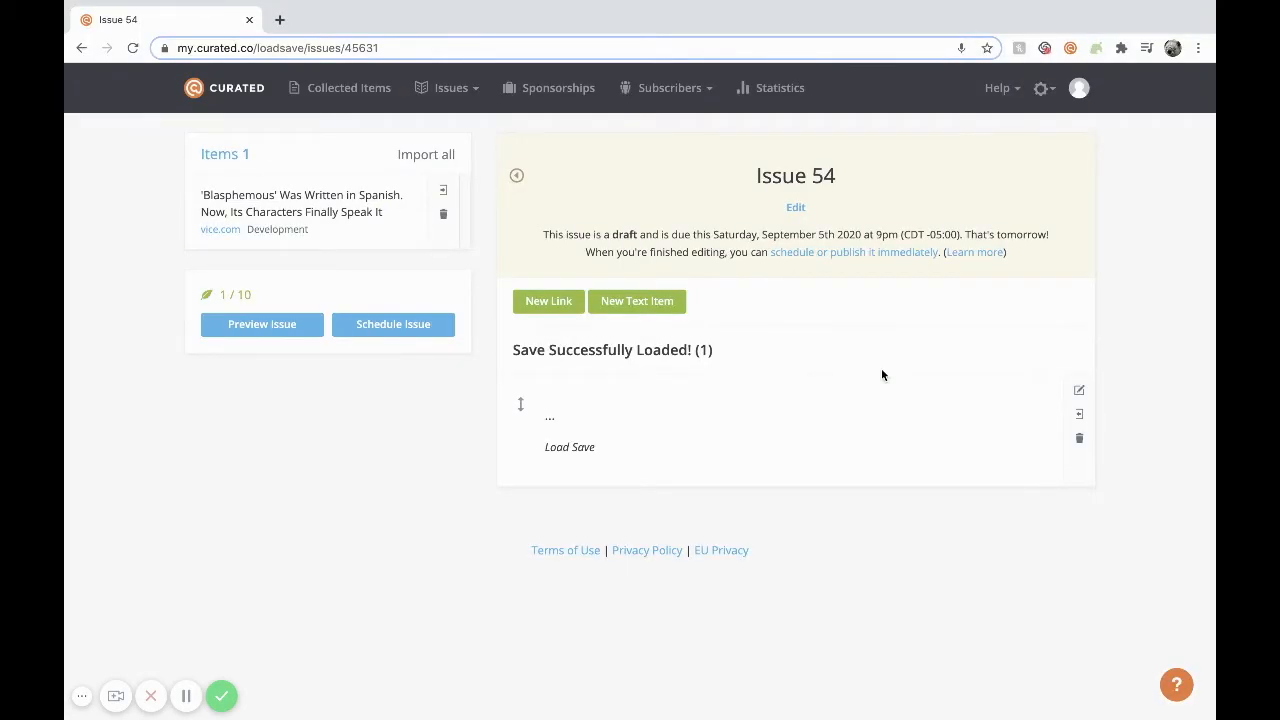
- Add and save a Development link titled "Building a world without Batman: A first look at Gotham Knights" with its PlayStation Blog URL, a comment and Gotham Knights.jpg
click(548, 302)
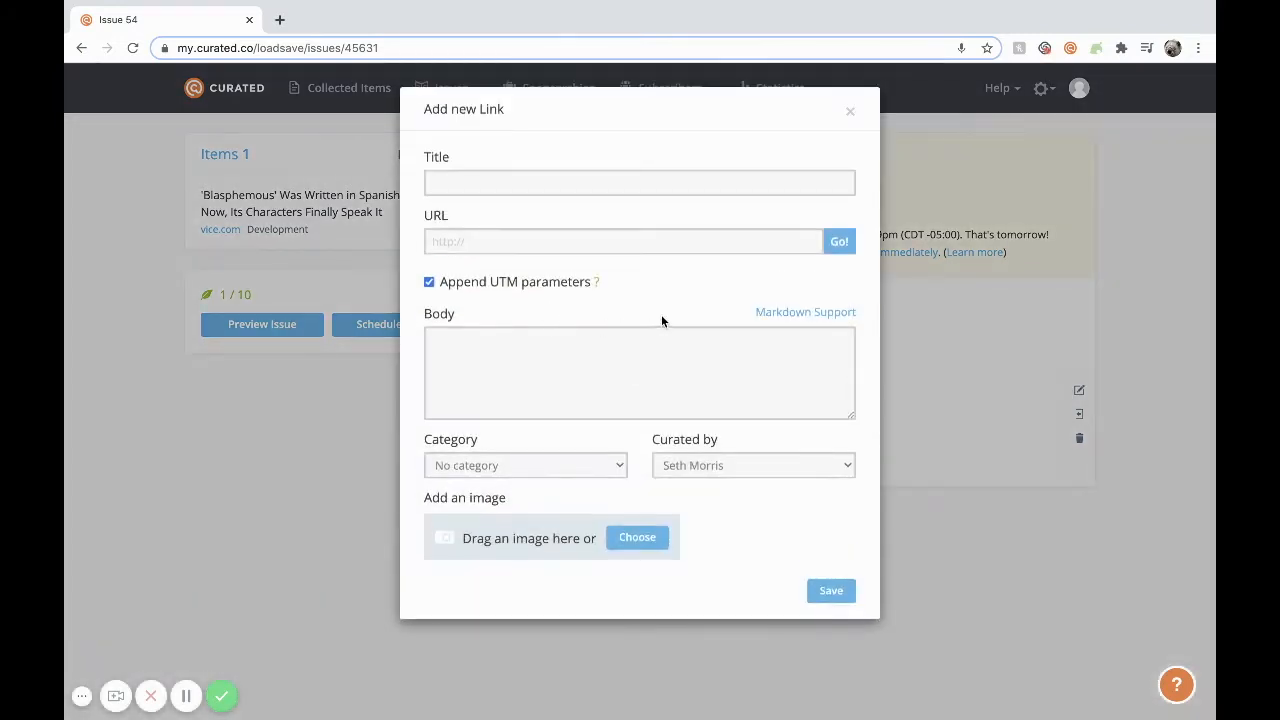
click(558, 241)
key(super+v)
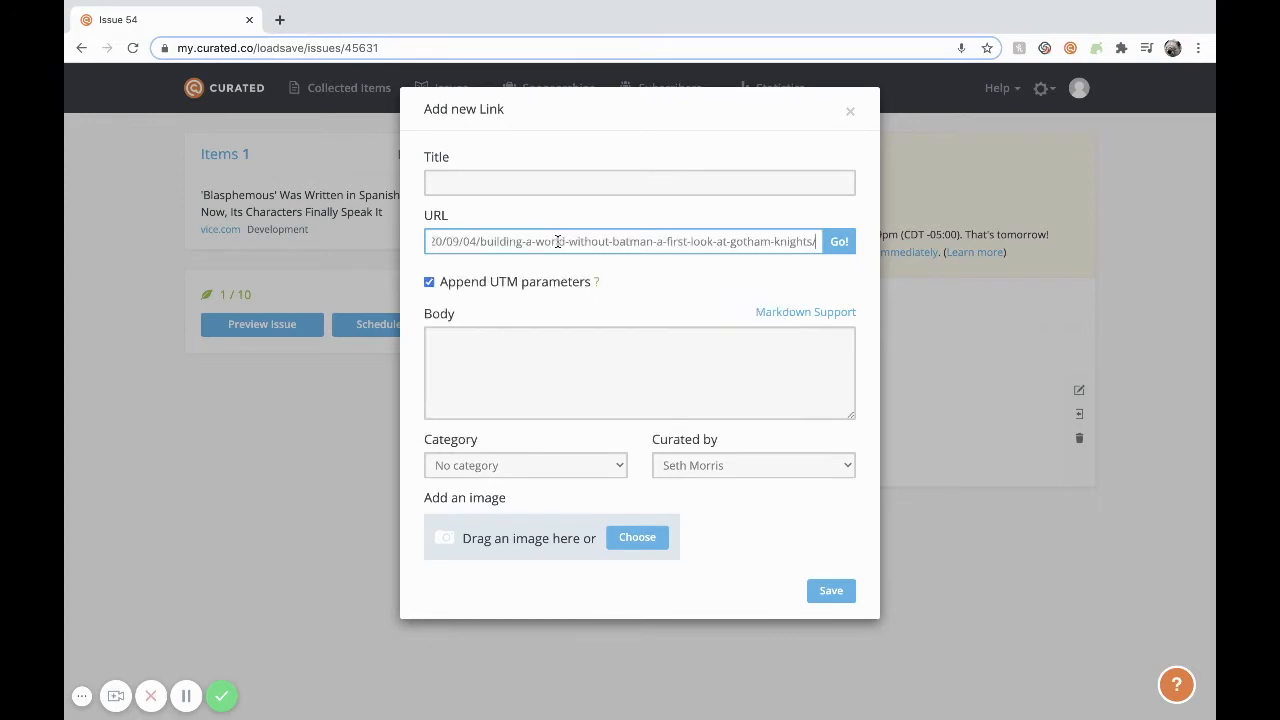
click(621, 181)
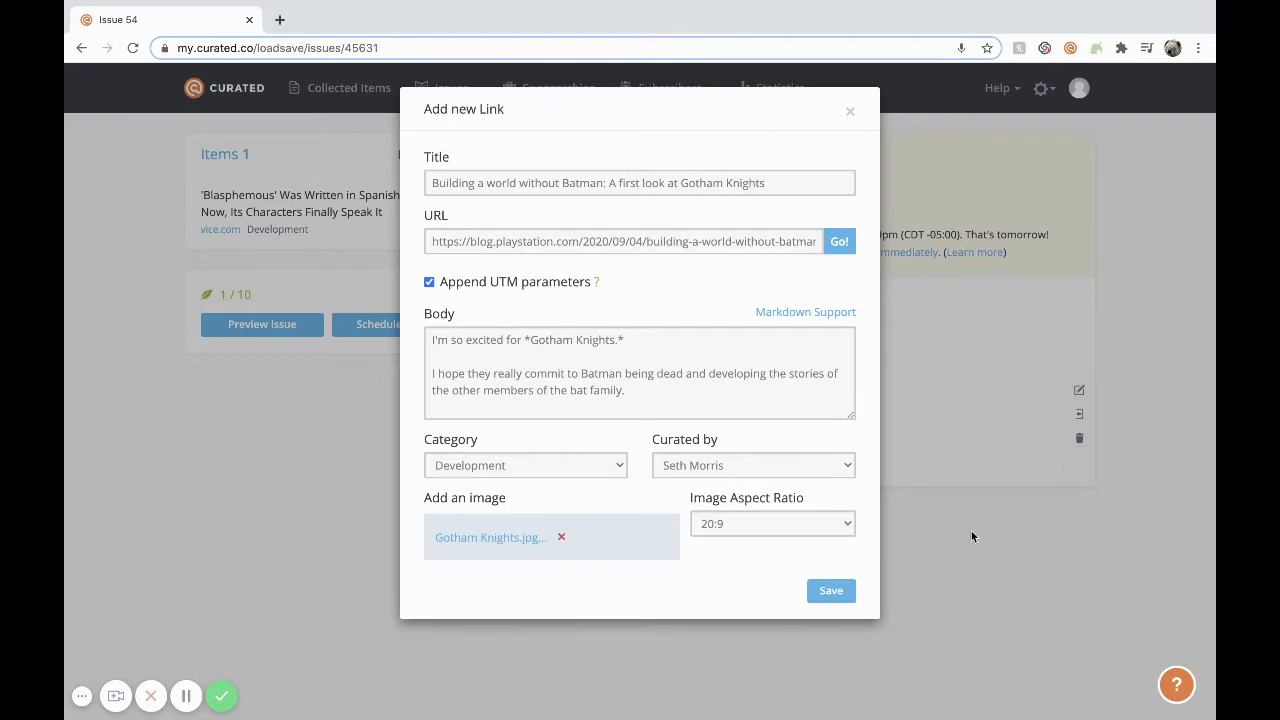
click(848, 592)
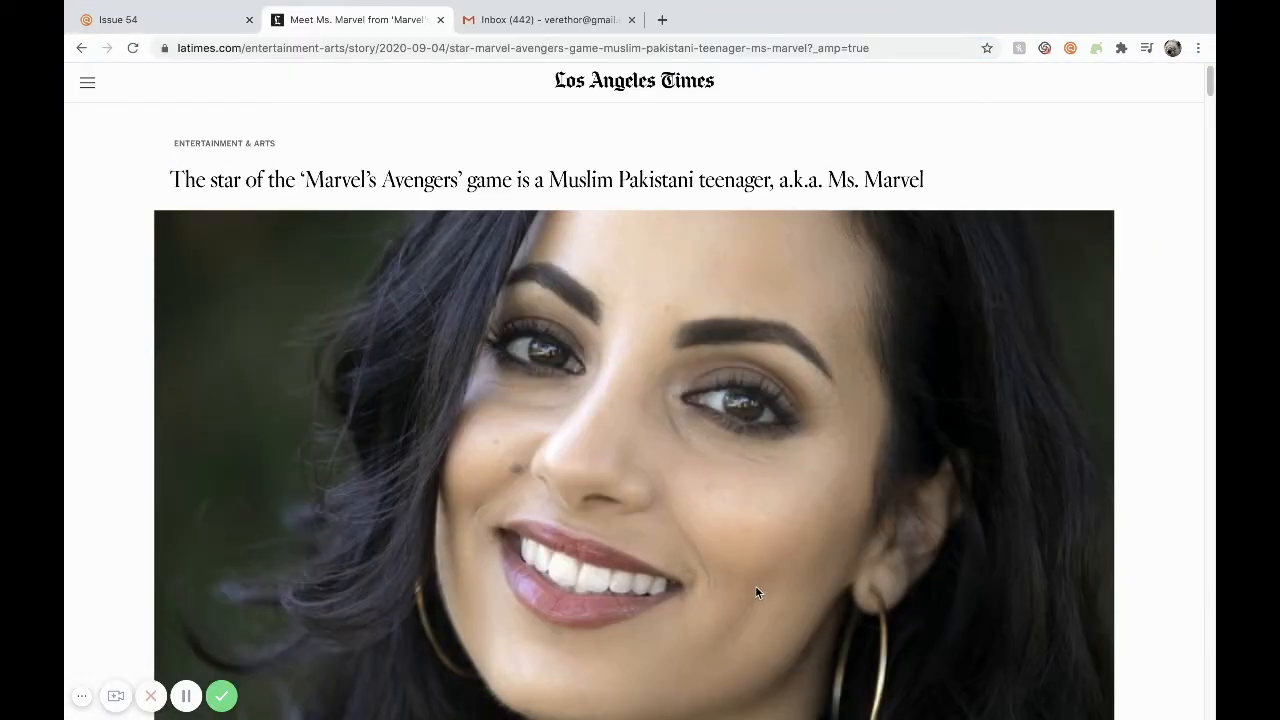
- Copy the Los Angeles Times Ms. Marvel article's URL into the body of the new message in Gmail
click(440, 48)
key(ctrl+c)
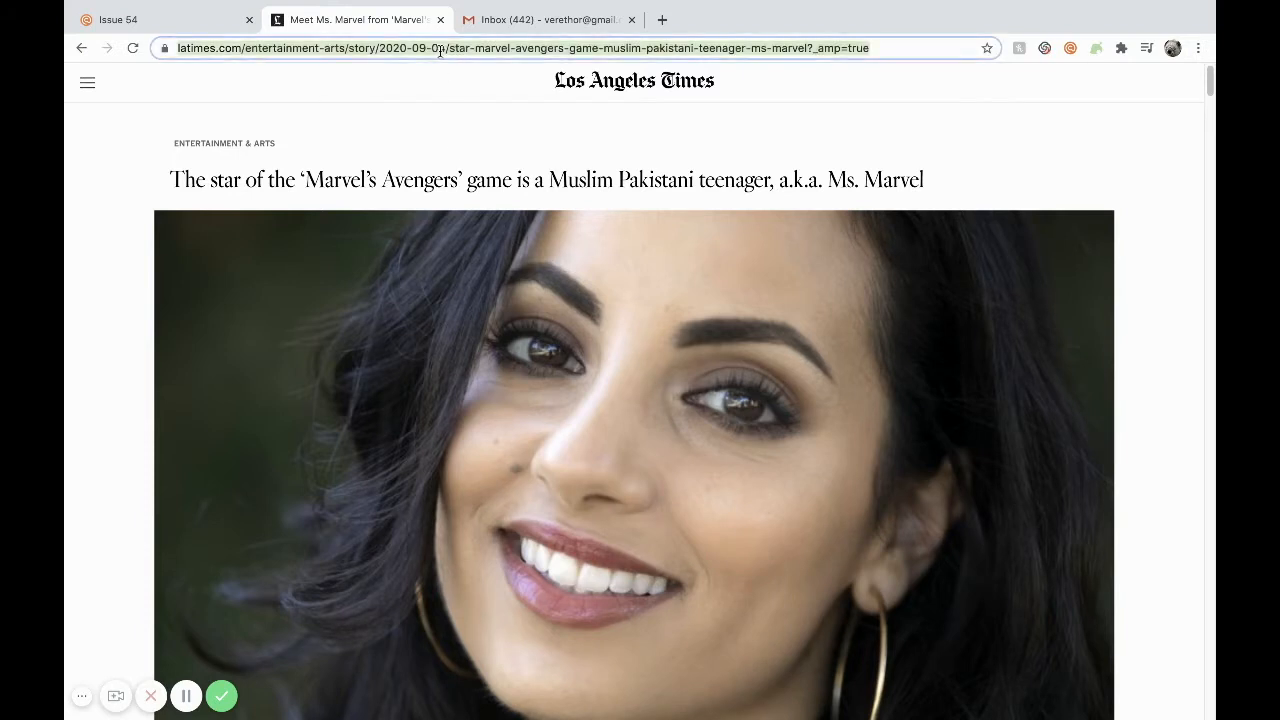
click(537, 20)
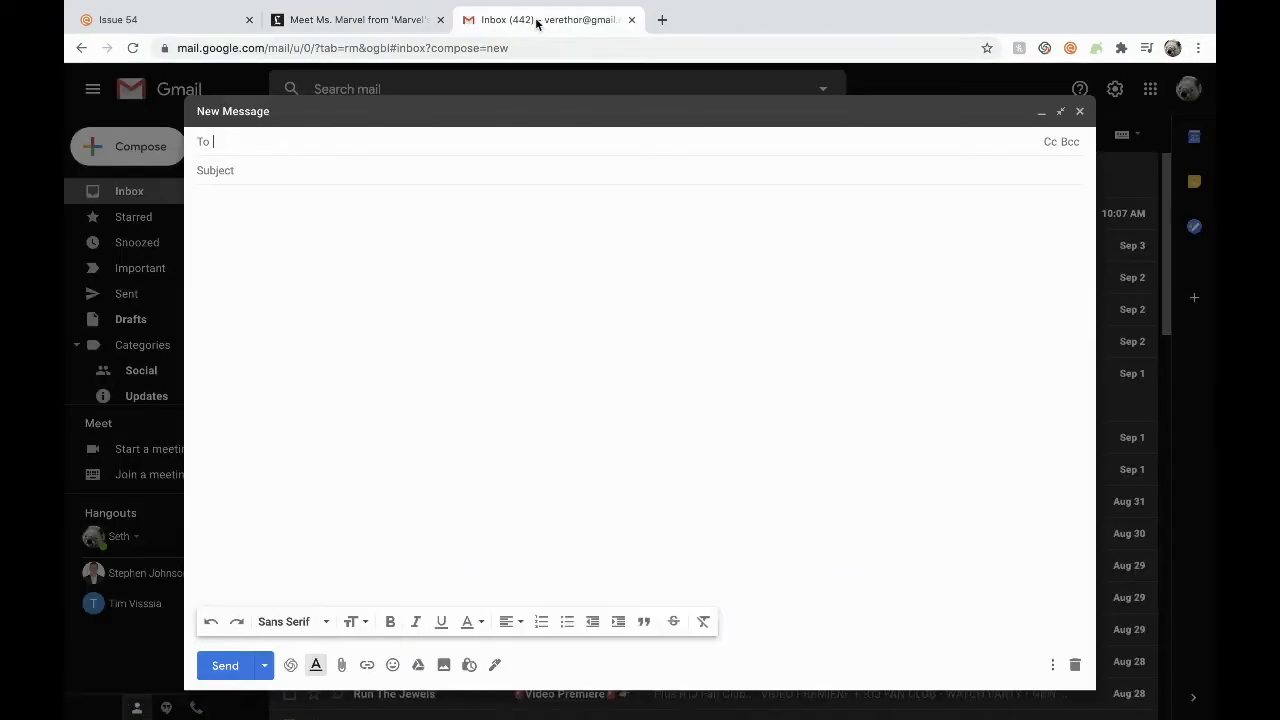
click(298, 220)
key(ctrl+v)
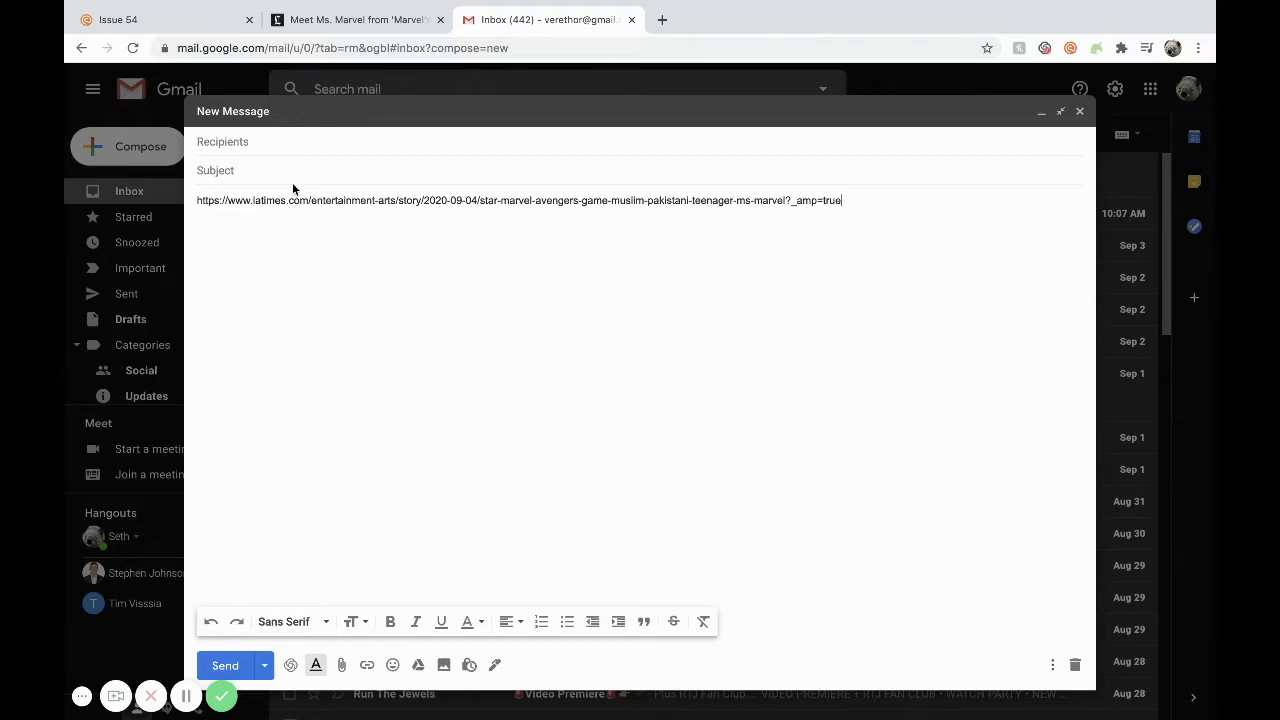
- Address the message to the Load Save contact, add the category word "development" after the URL, and send it
click(277, 137)
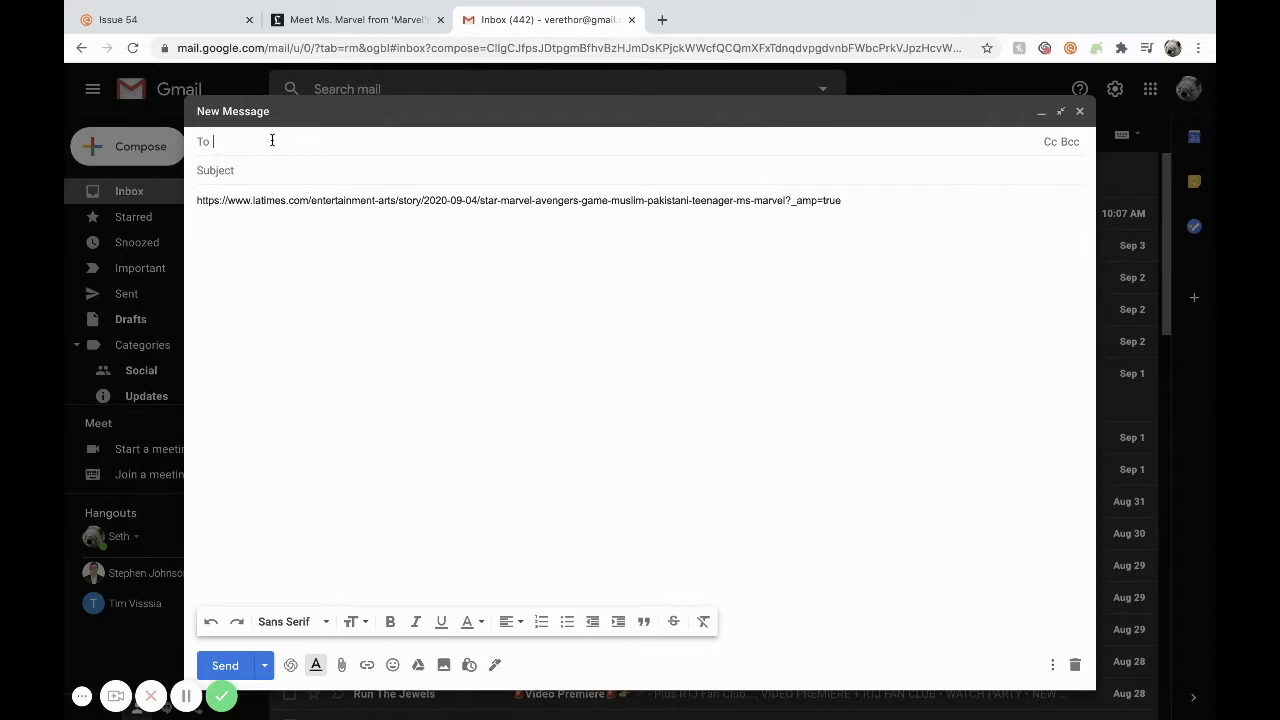
text(load)
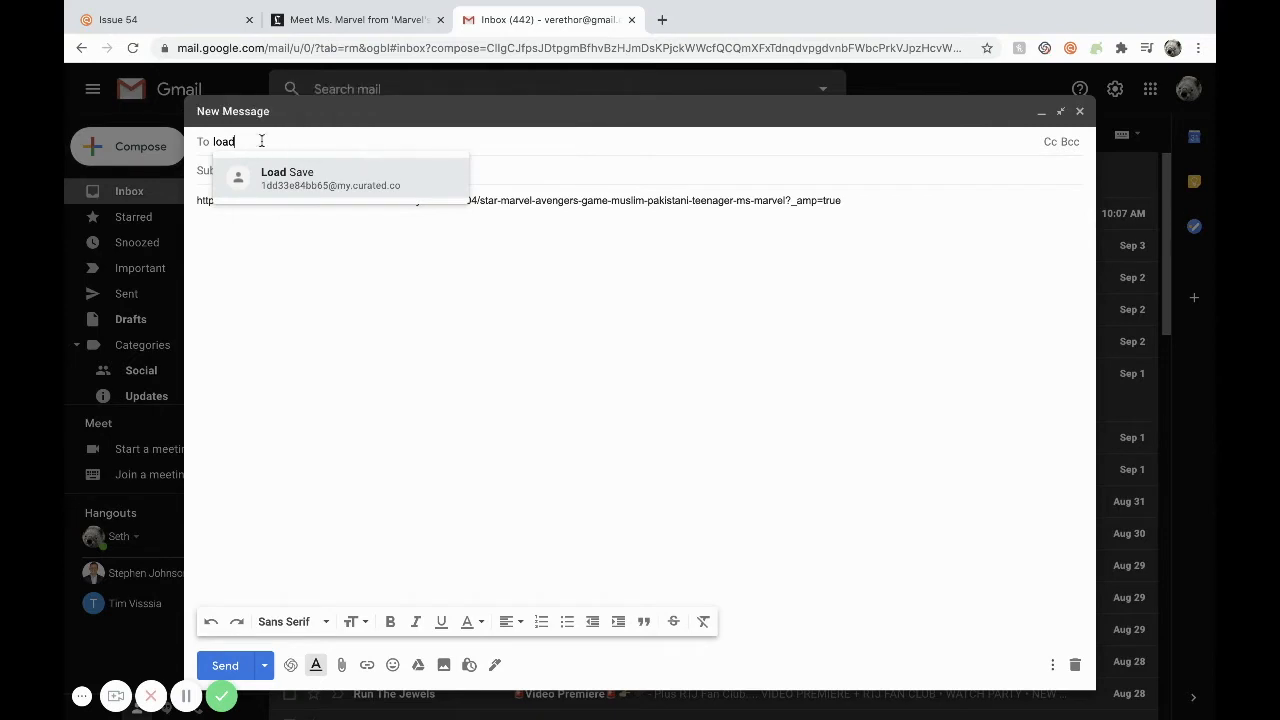
mouse_move(343, 171)
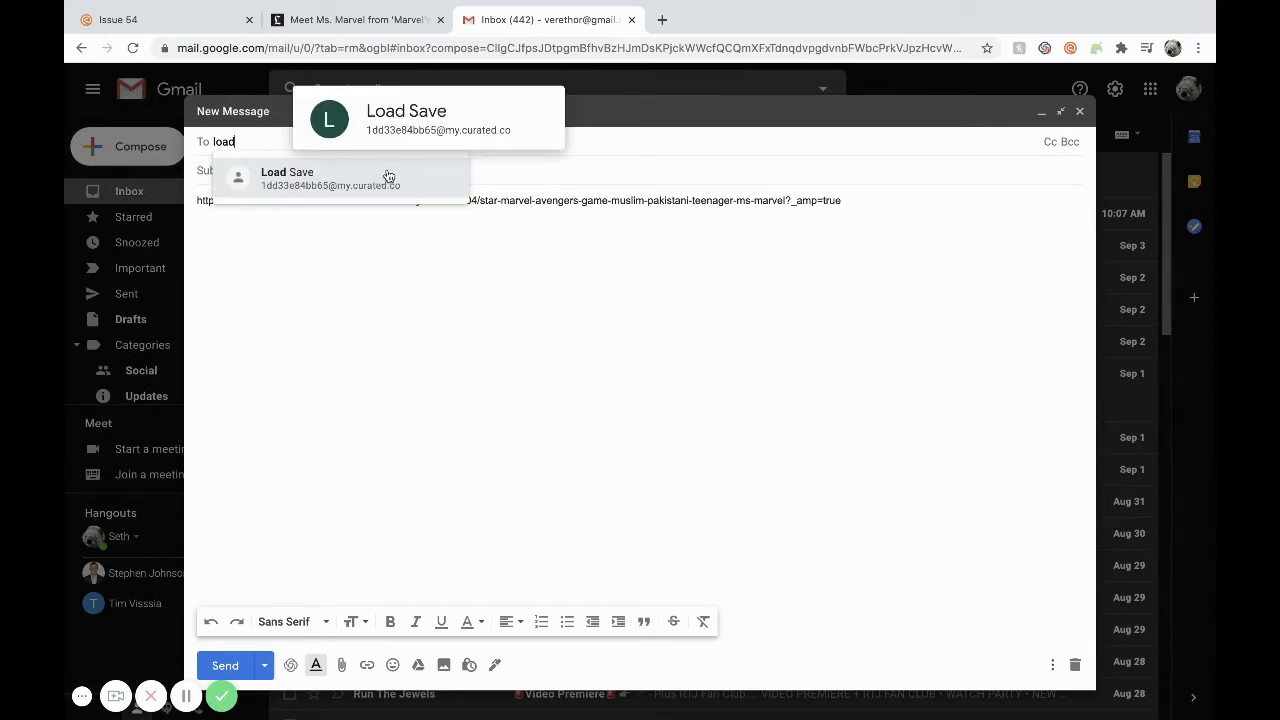
click(388, 177)
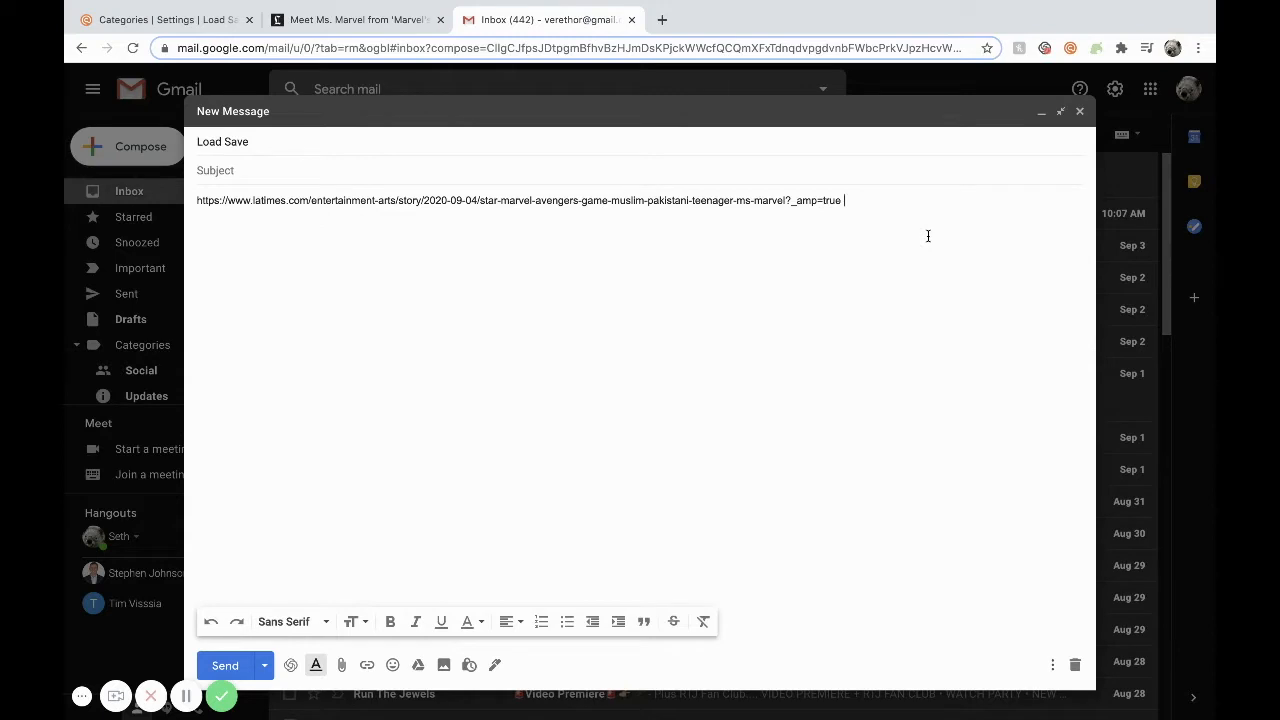
text(development)
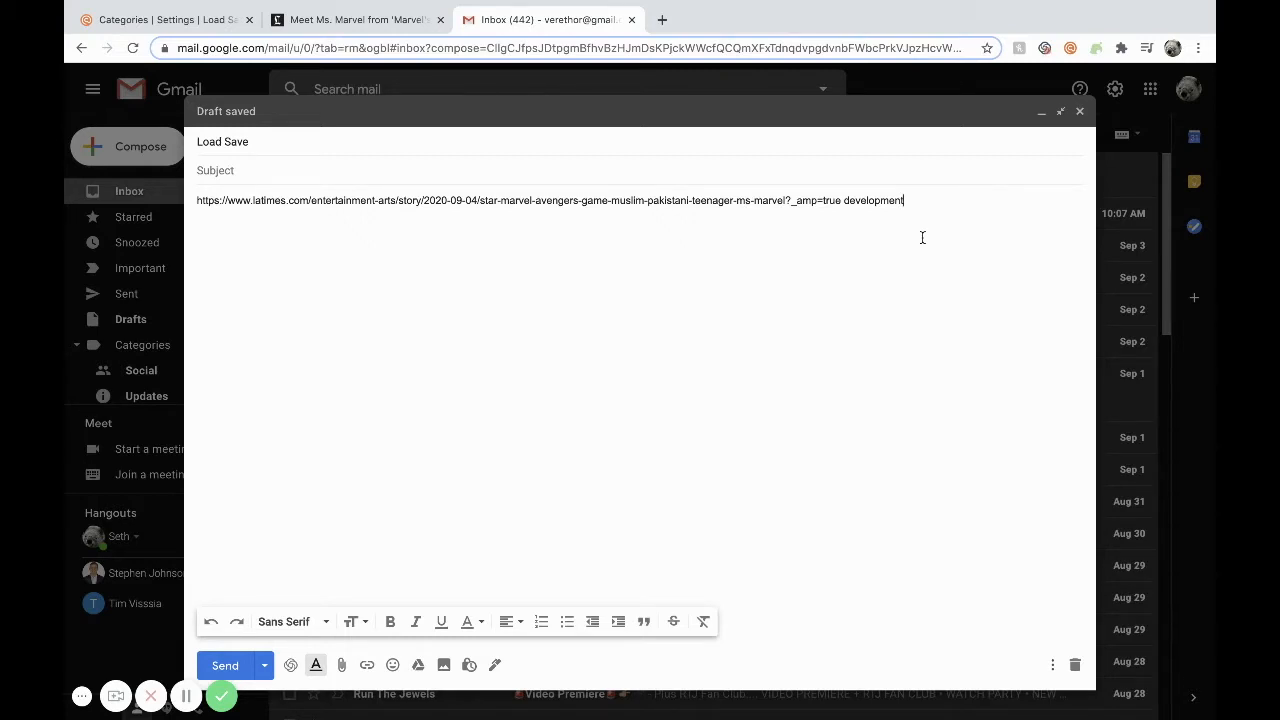
click(228, 665)
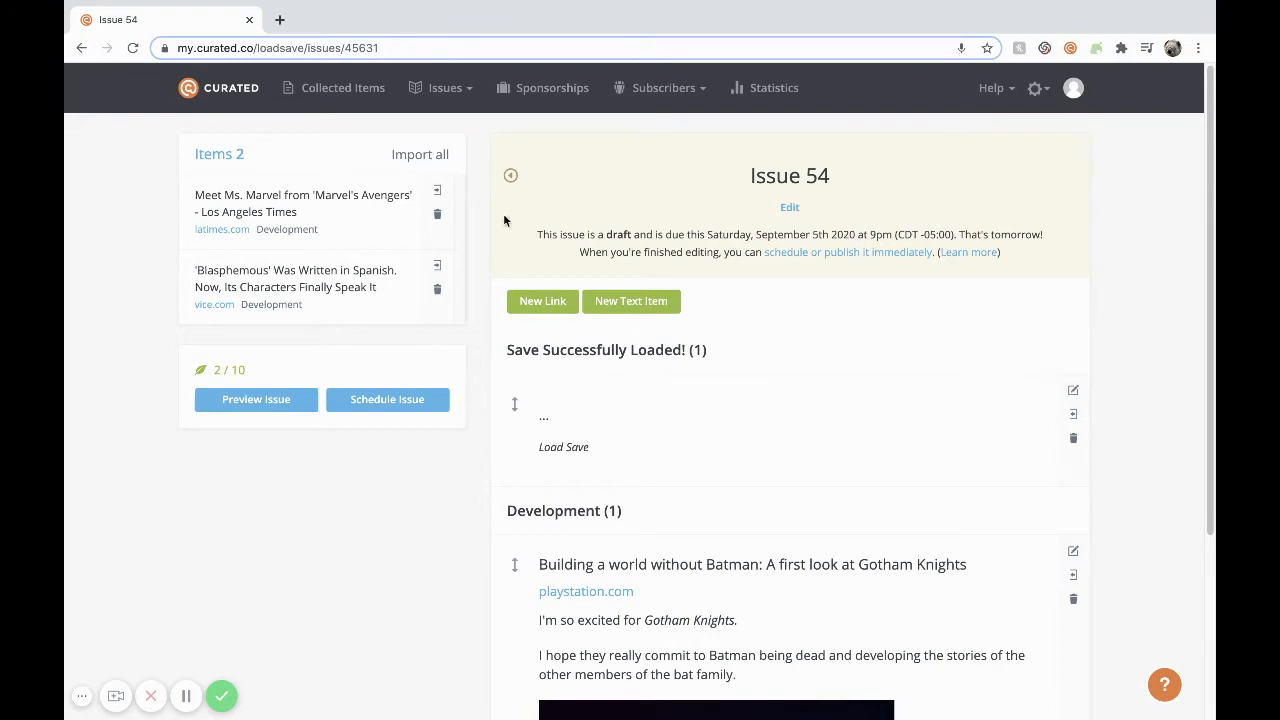
- Import all collected items into Issue 54 and open the issue's web preview
click(425, 158)
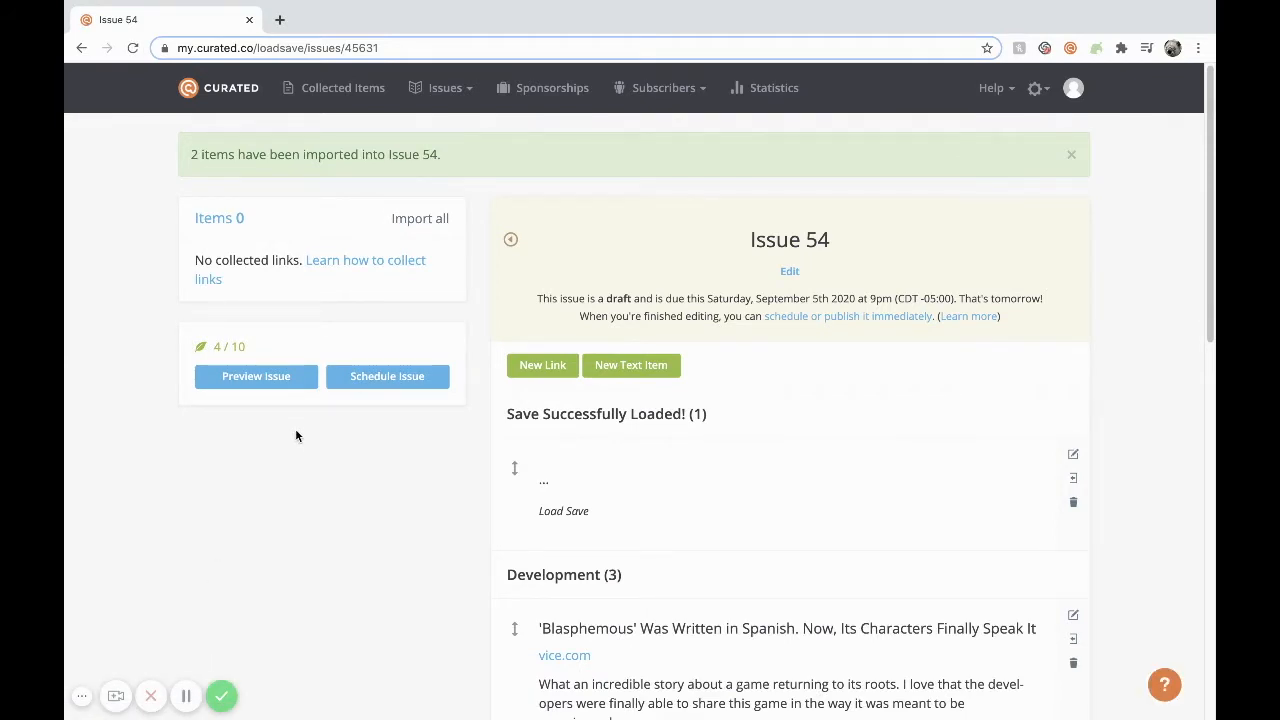
click(298, 378)
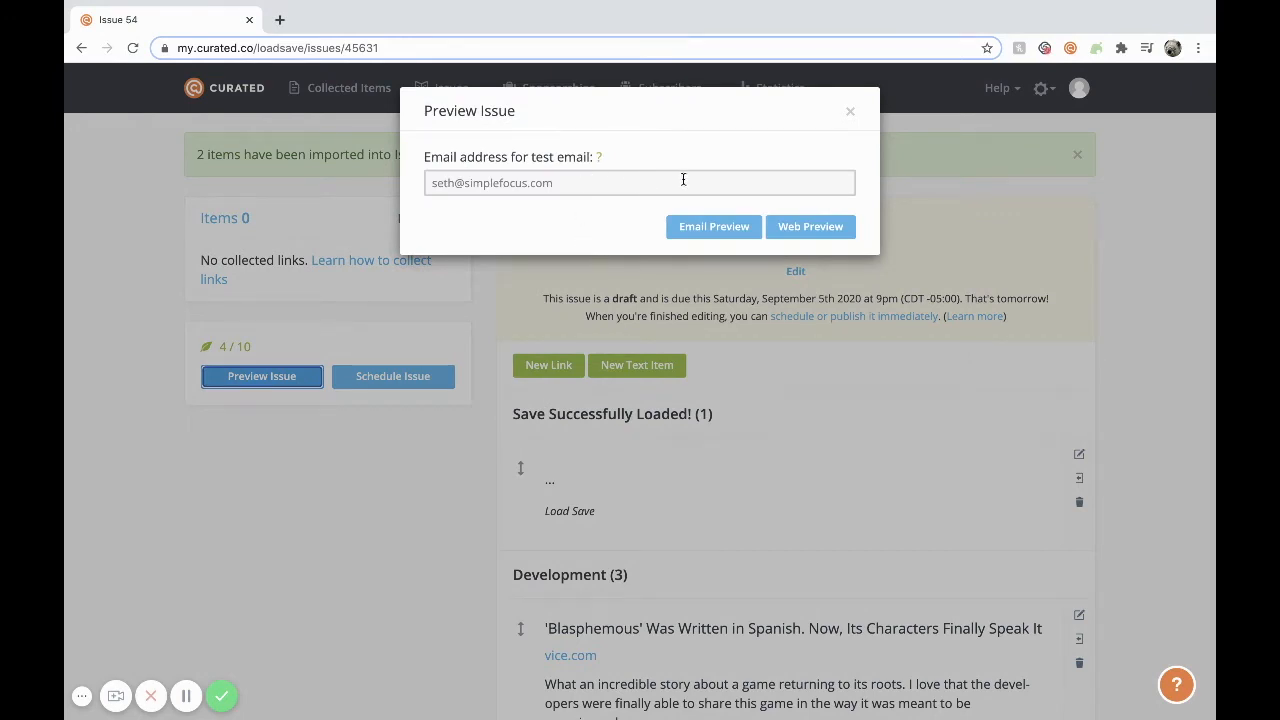
click(816, 228)
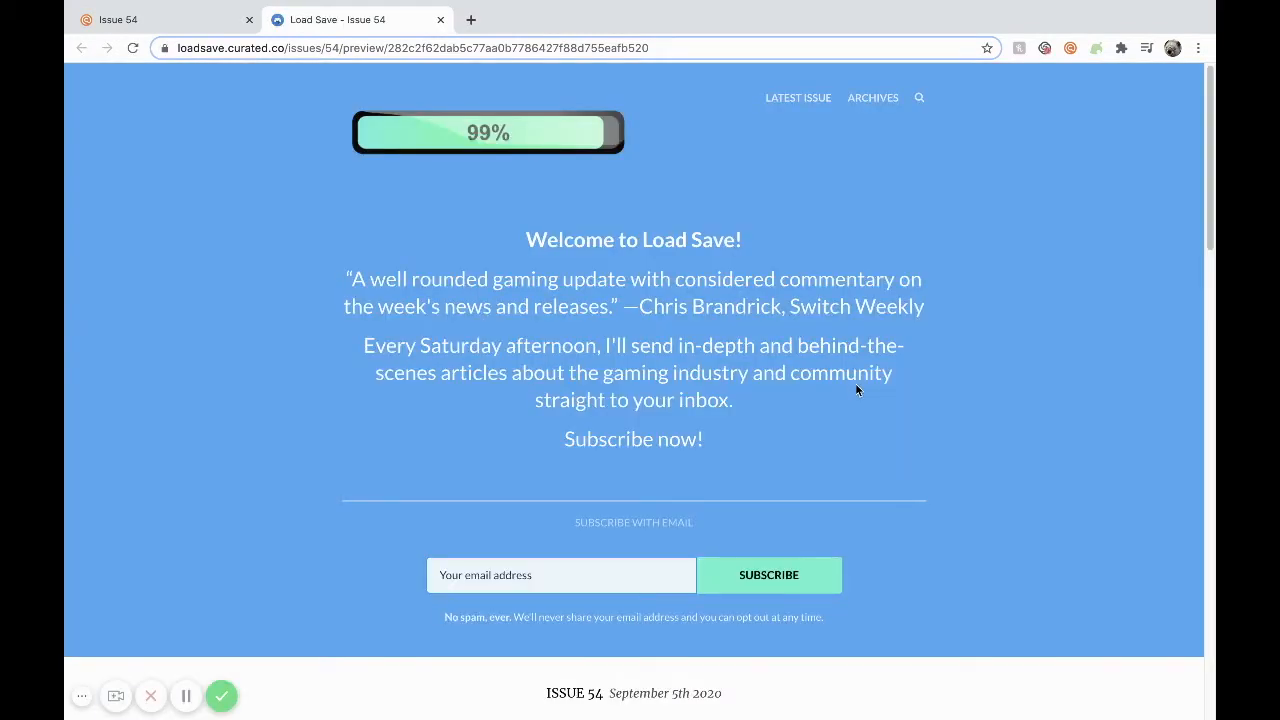
- Examine Issue 54's web preview from the introduction through the Development articles to the footer
scroll(856, 390, down, 6)
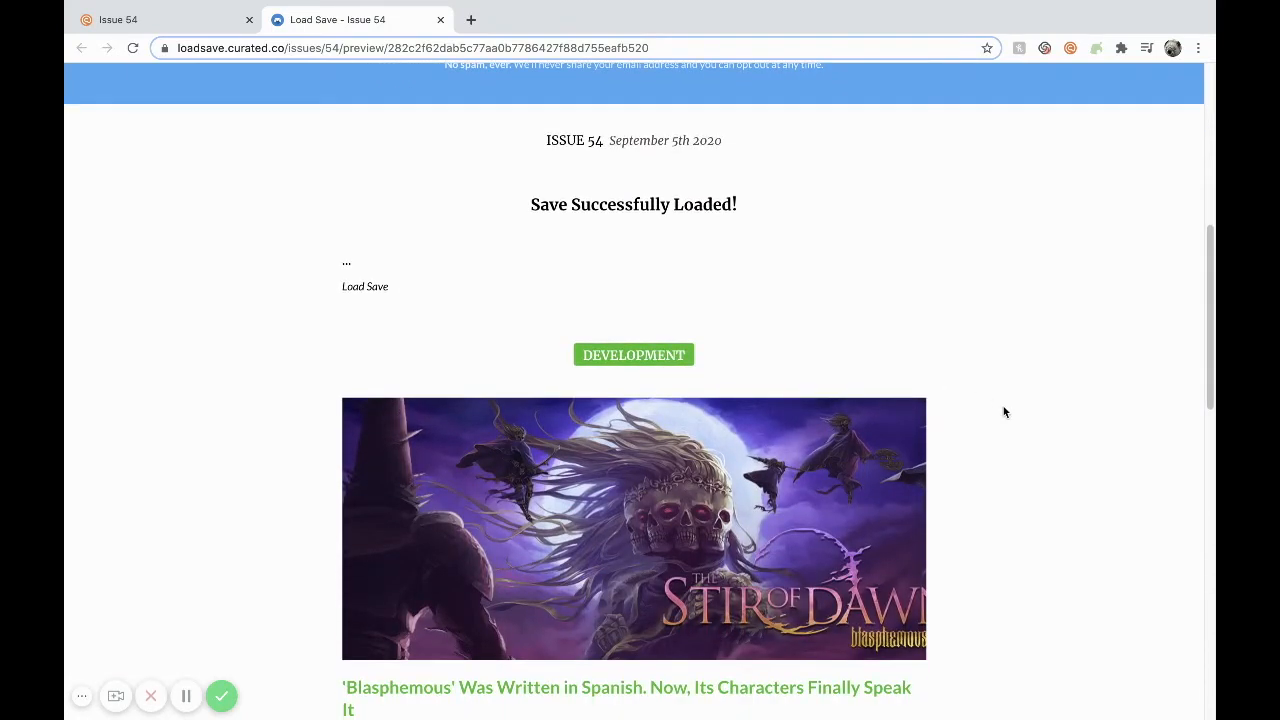
scroll(1004, 412, down, 1)
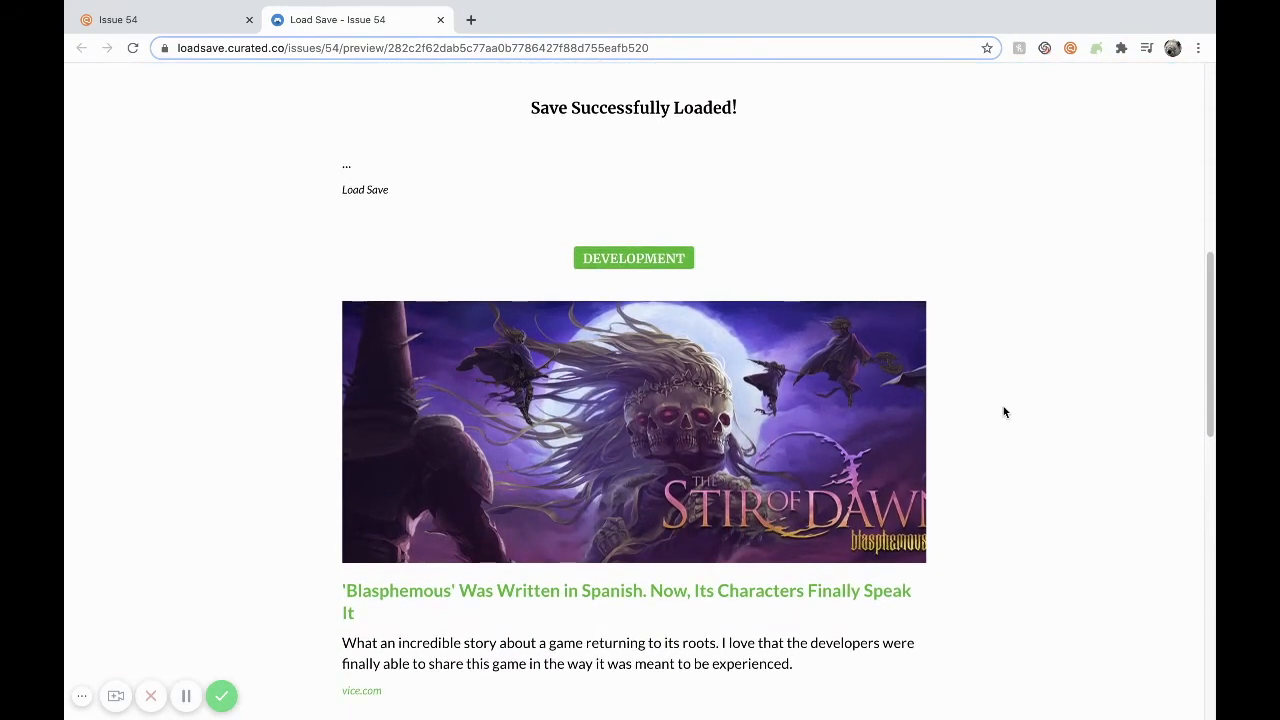
scroll(1004, 412, down, 3)
scroll(1004, 412, down, 1)
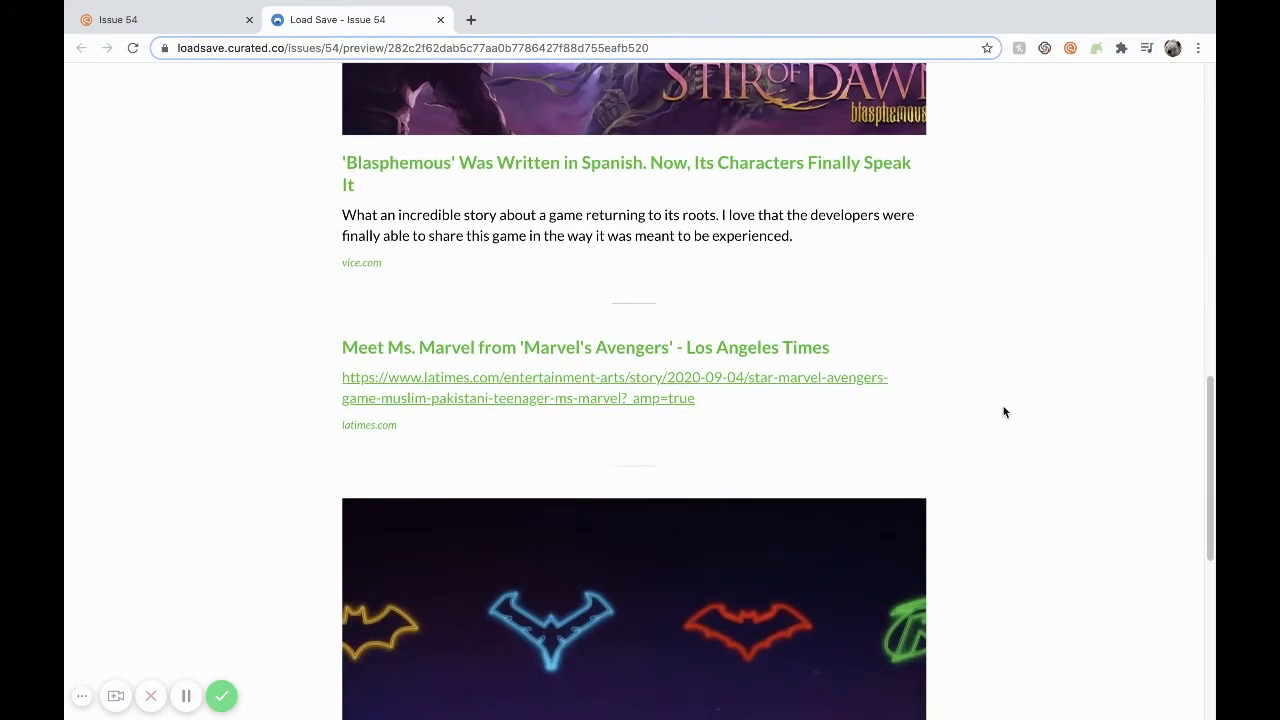
scroll(955, 392, down, 2)
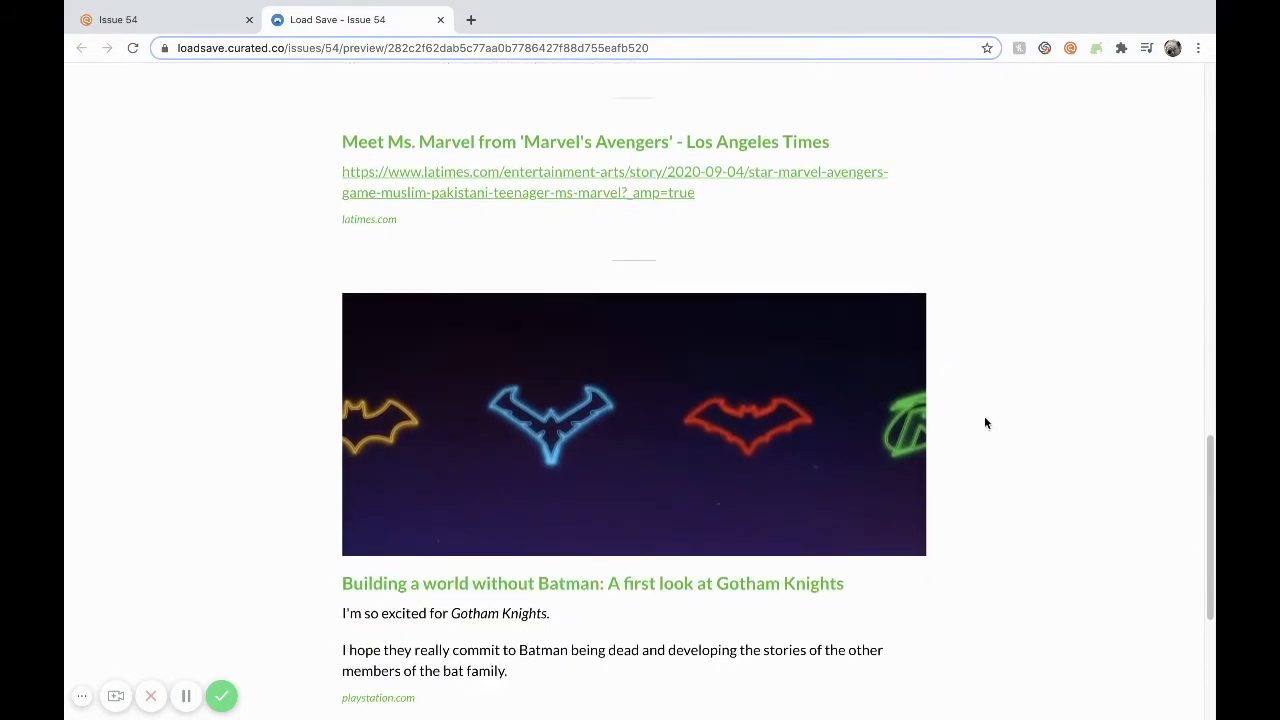
scroll(962, 604, down, 3)
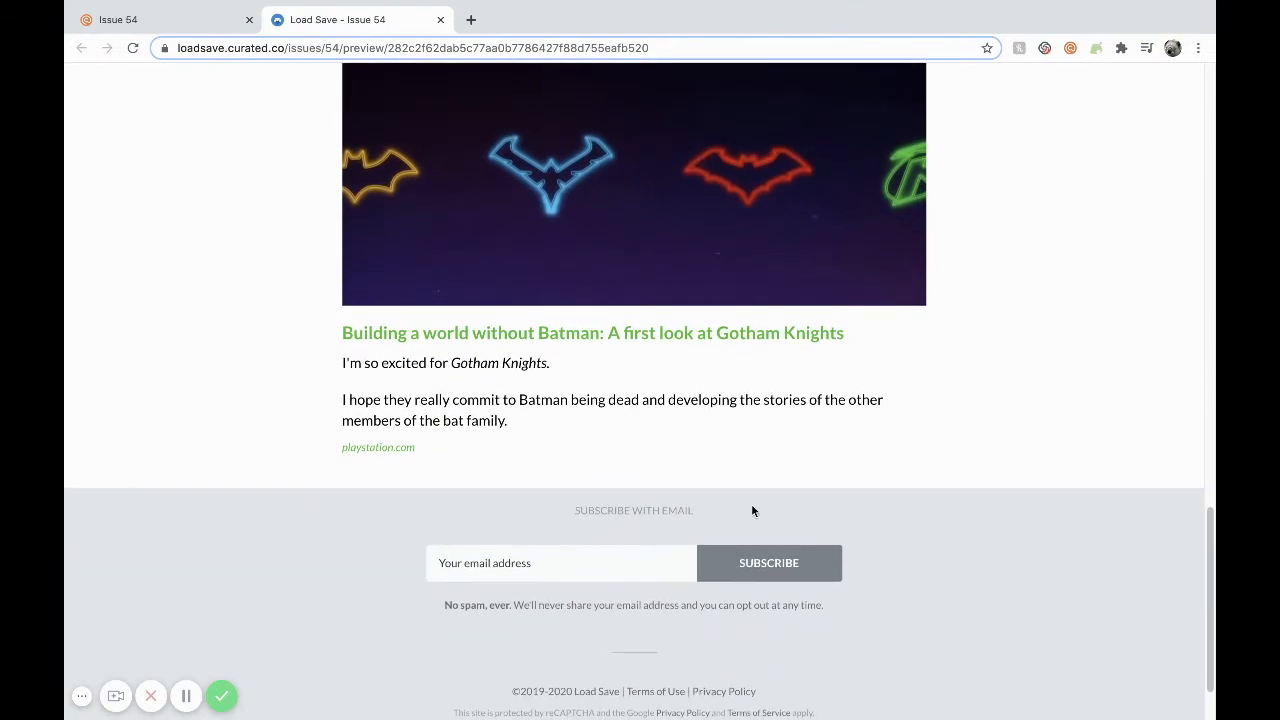
key(ctrl+shift+Tab)
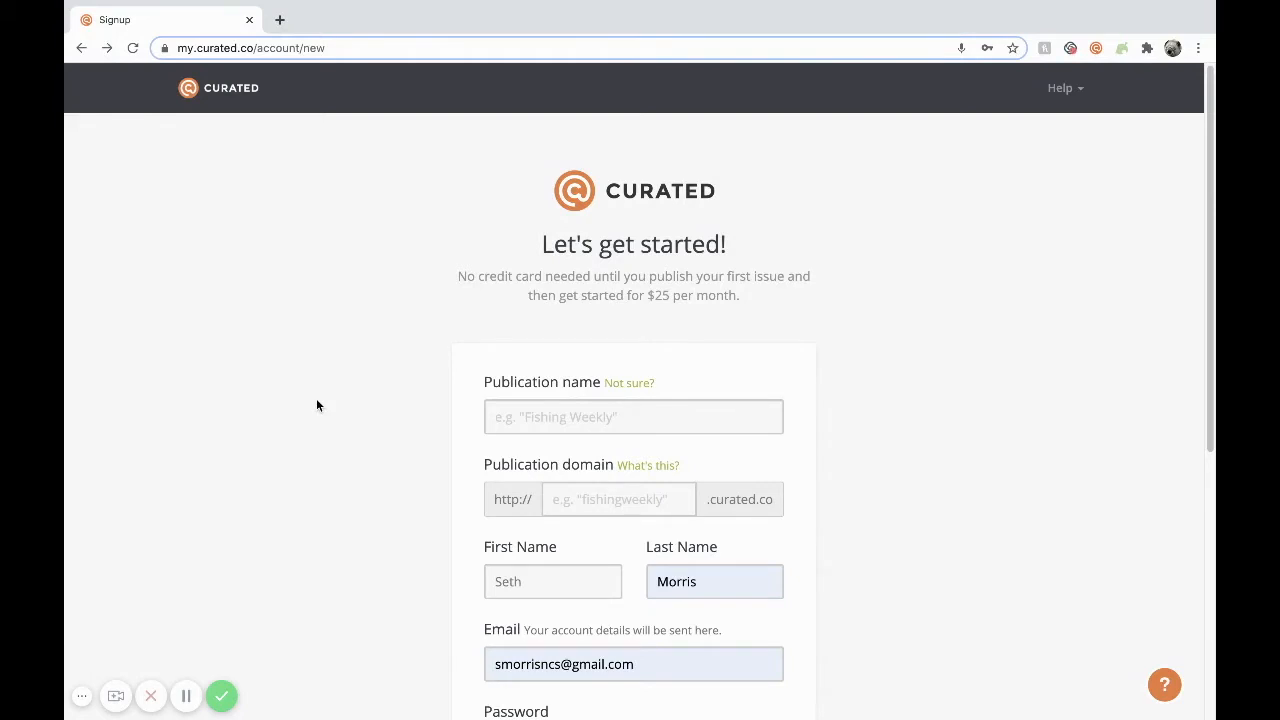
- Enter "Curated News" as the new publication's name and "curatednews" as its domain in the signup form
scroll(316, 400, down, 3)
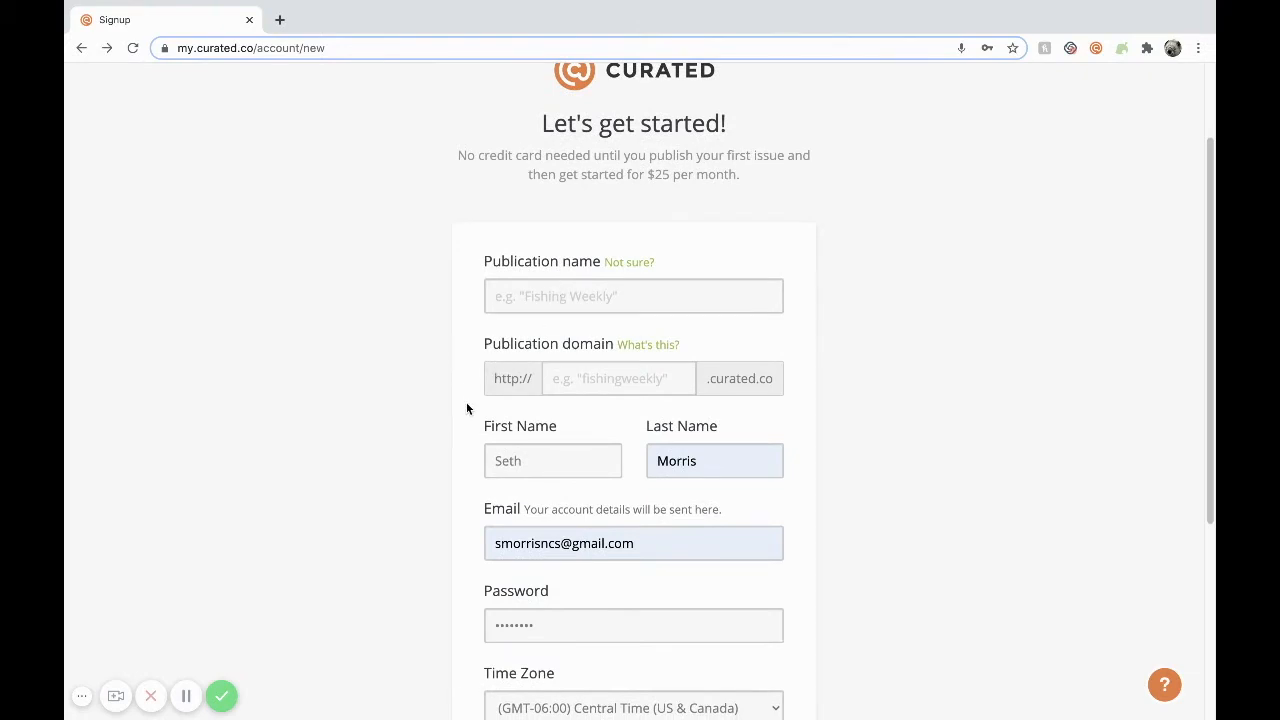
scroll(466, 408, down, 1)
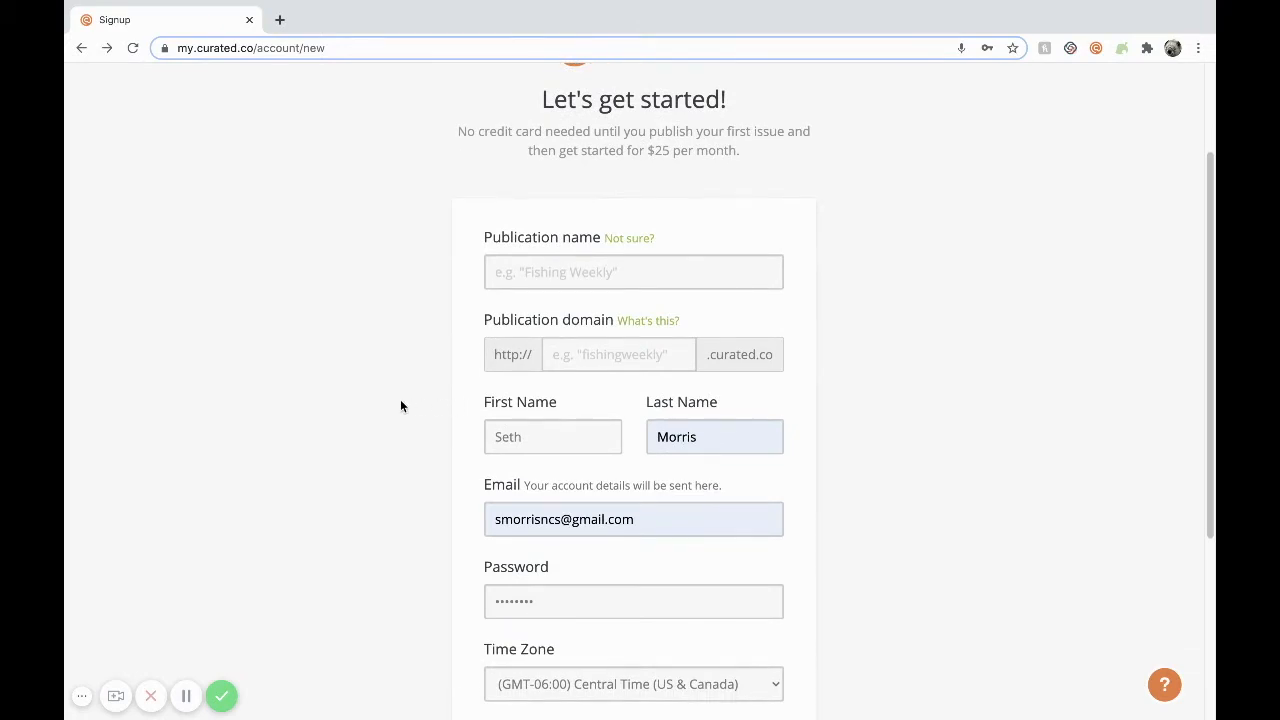
click(515, 276)
text(Curated News)
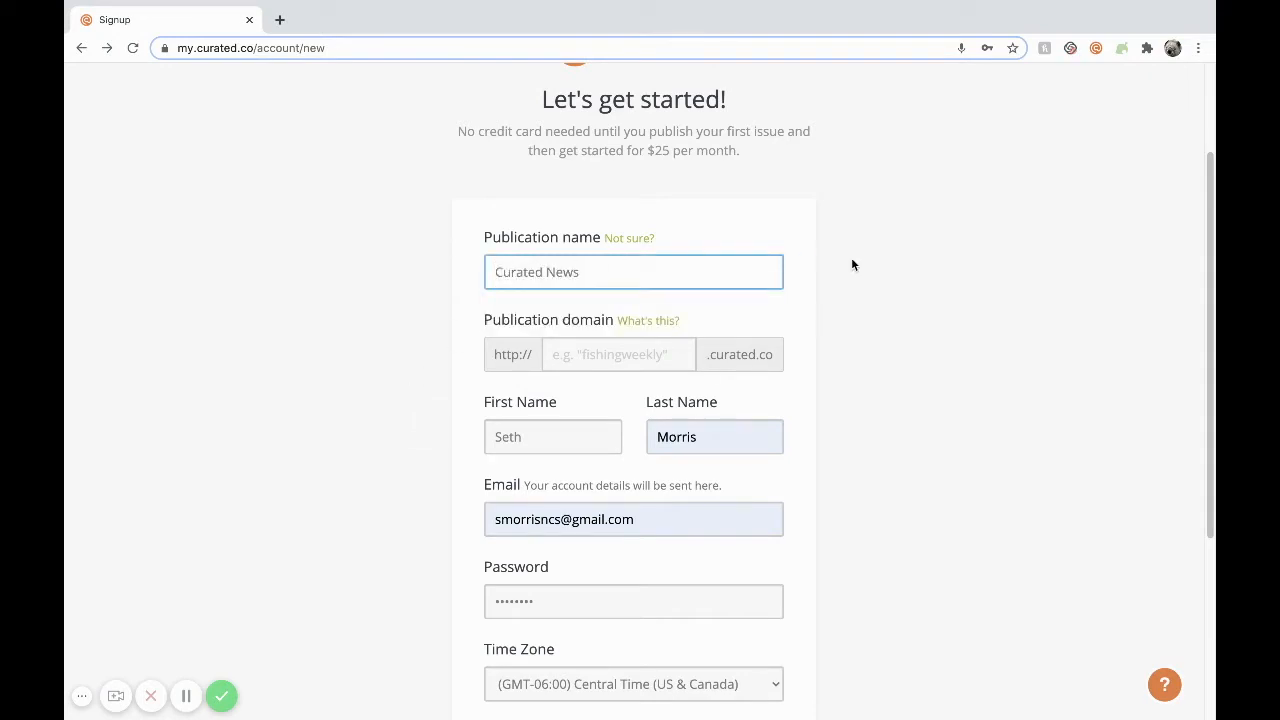
scroll(896, 303, down, 2)
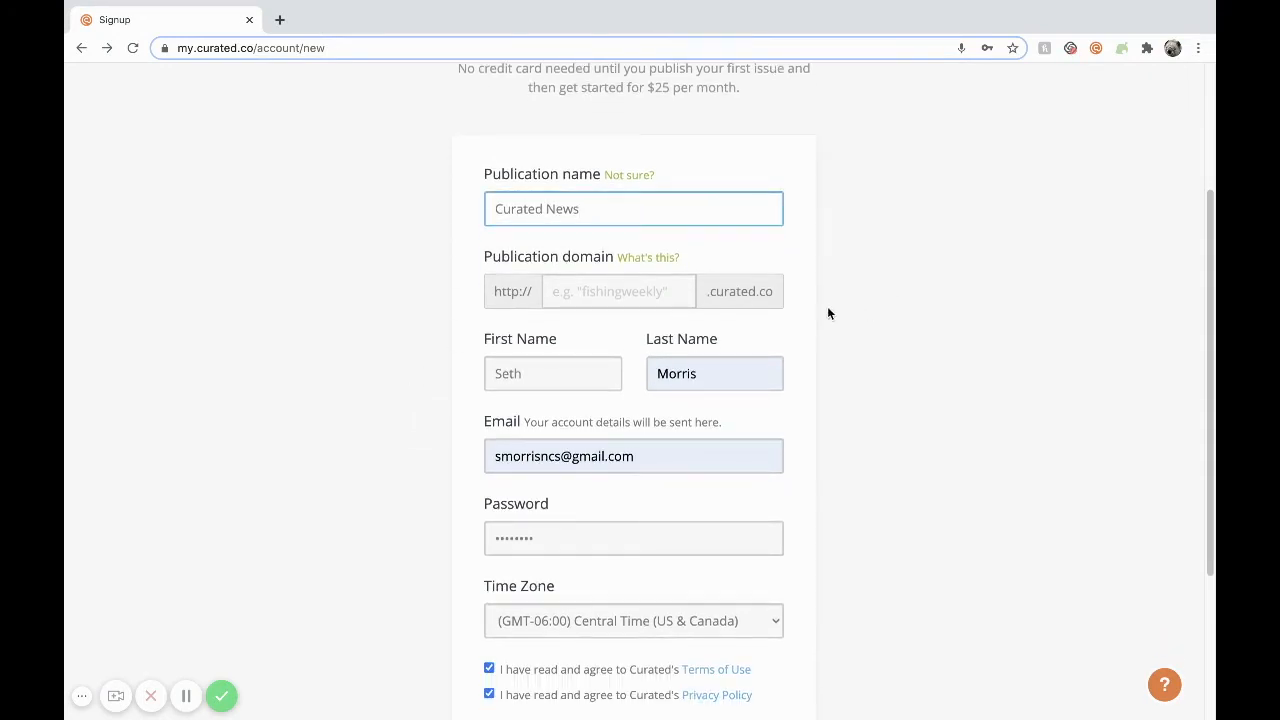
click(639, 300)
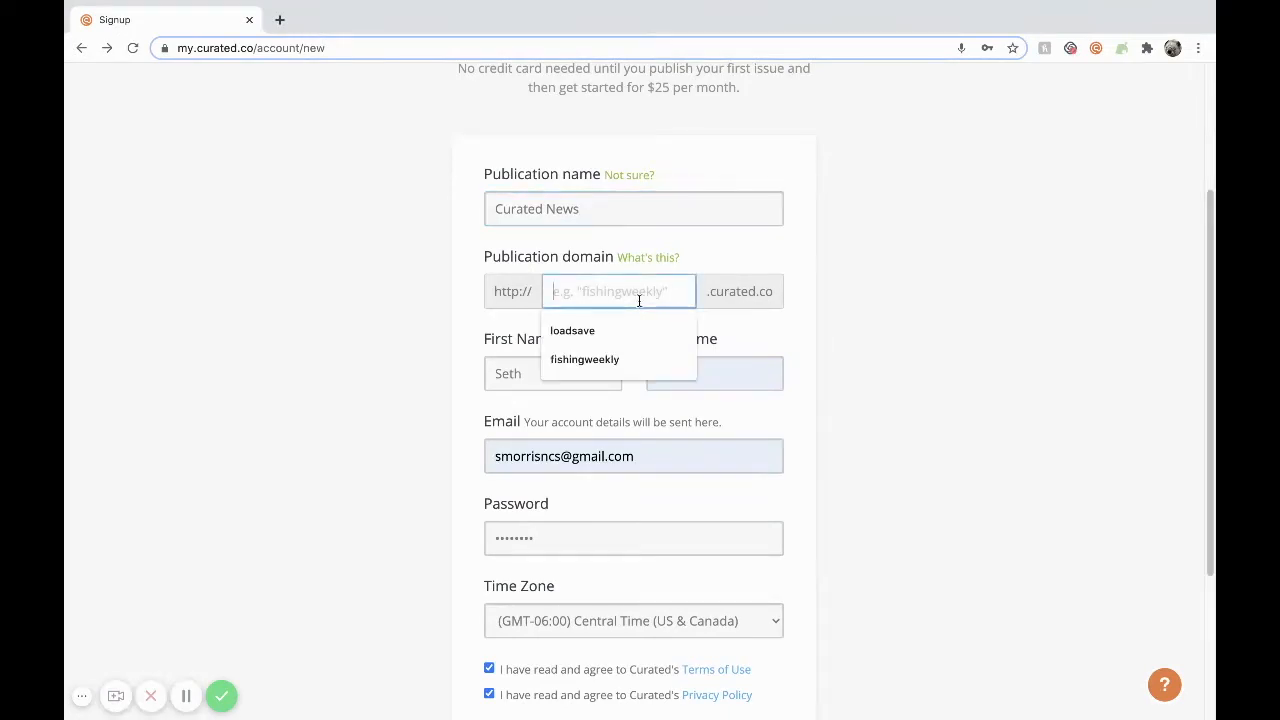
text(curatednews)
- Review the prefilled account details, time zone and accepted terms, and submit the signup form to create the publication
scroll(819, 401, down, 1)
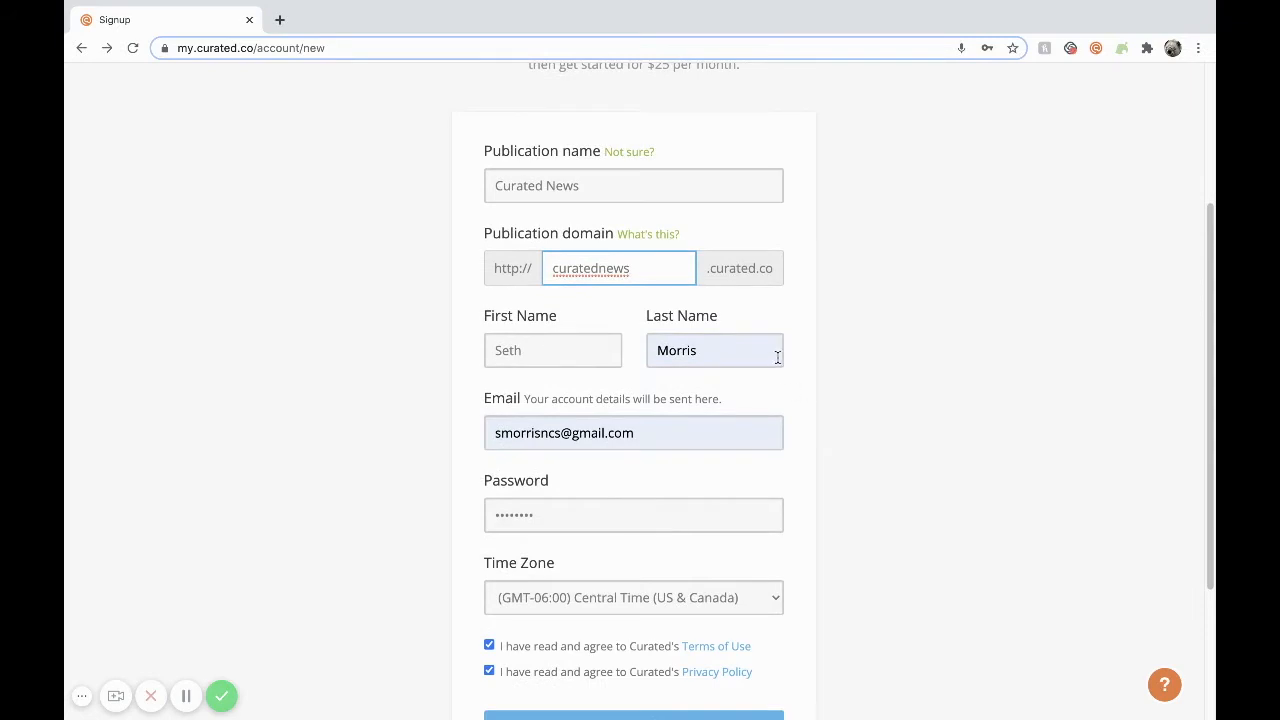
scroll(850, 471, down, 3)
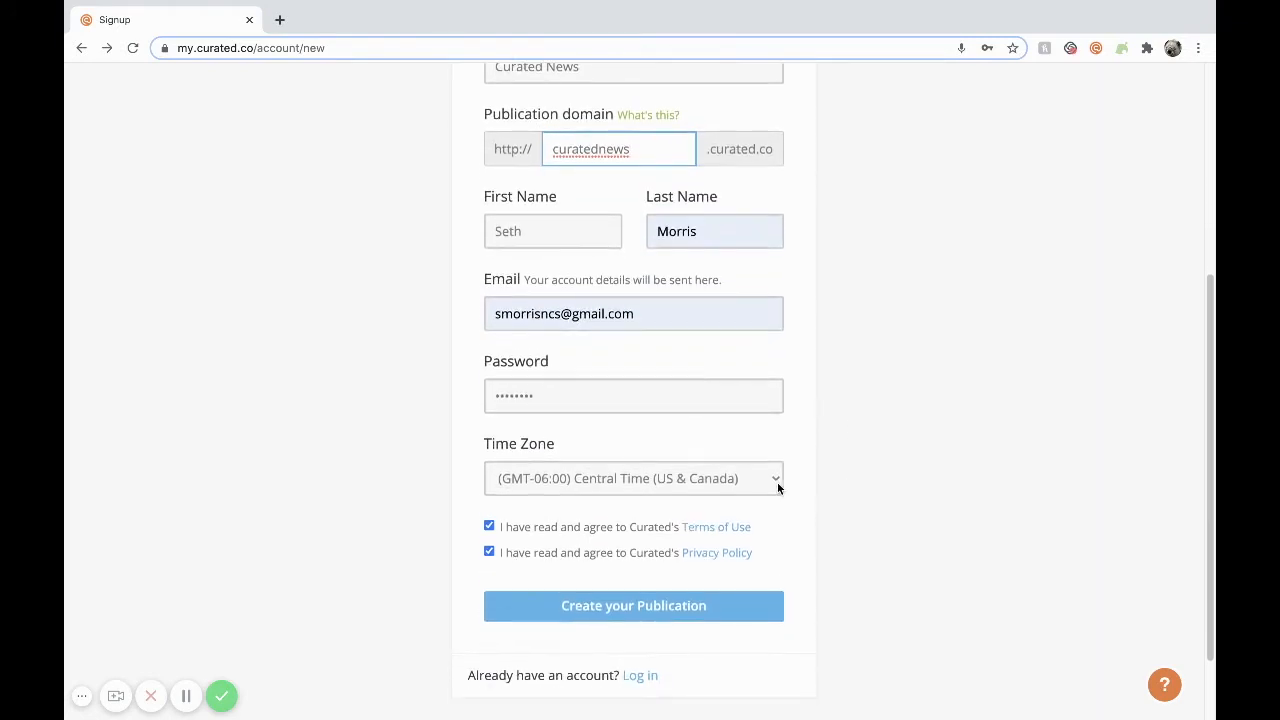
scroll(804, 497, down, 1)
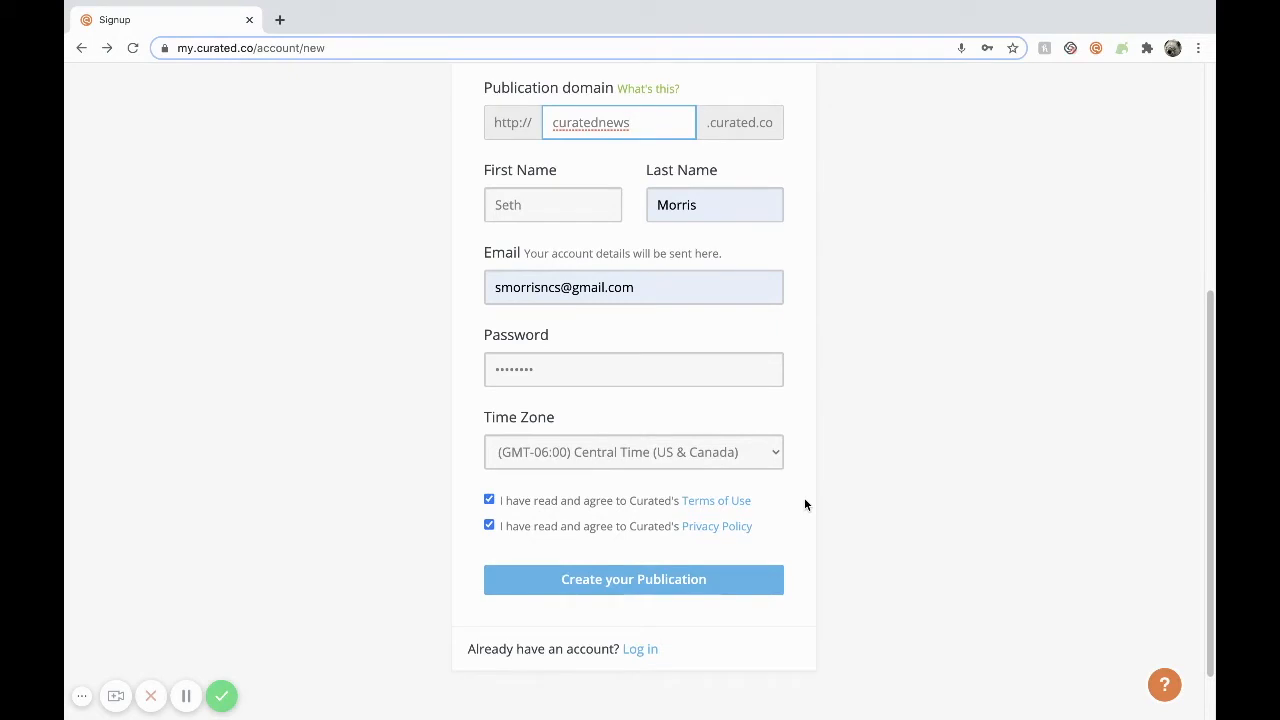
scroll(805, 503, down, 1)
scroll(804, 497, down, 1)
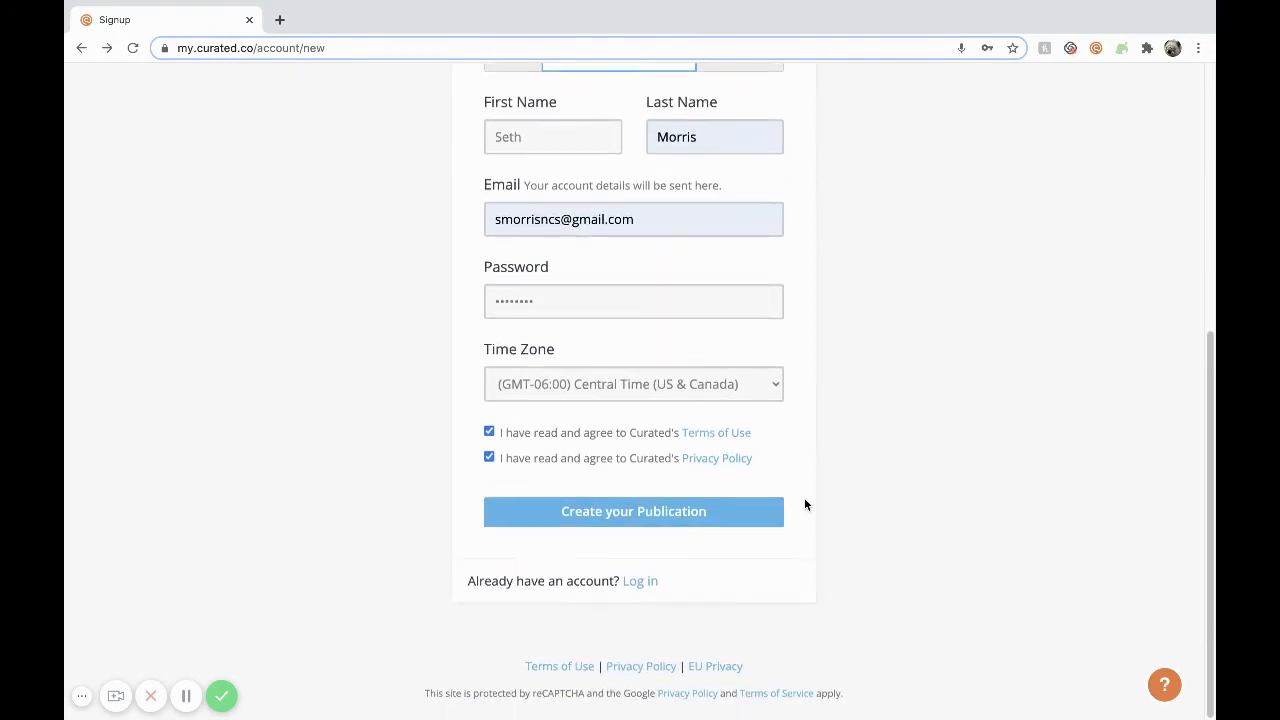
click(752, 514)
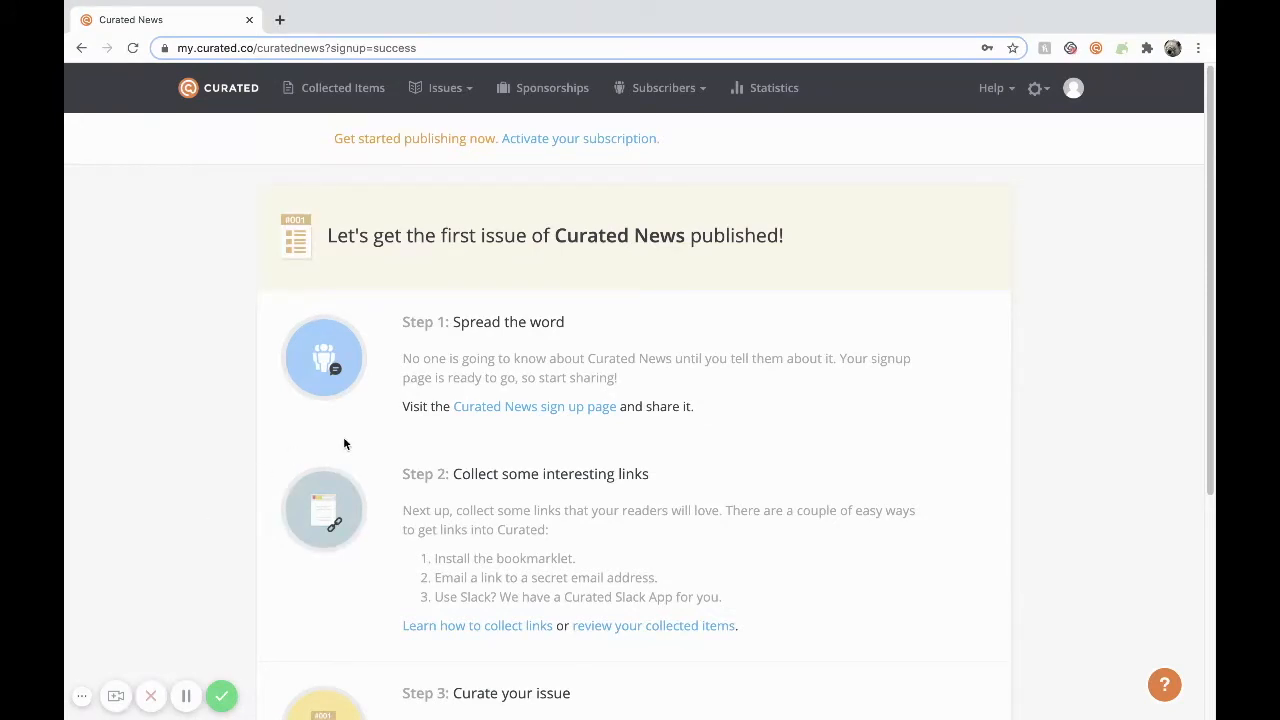
- Open the Curated News sign up page in a new tab and view it
right_click(507, 412)
click(520, 416)
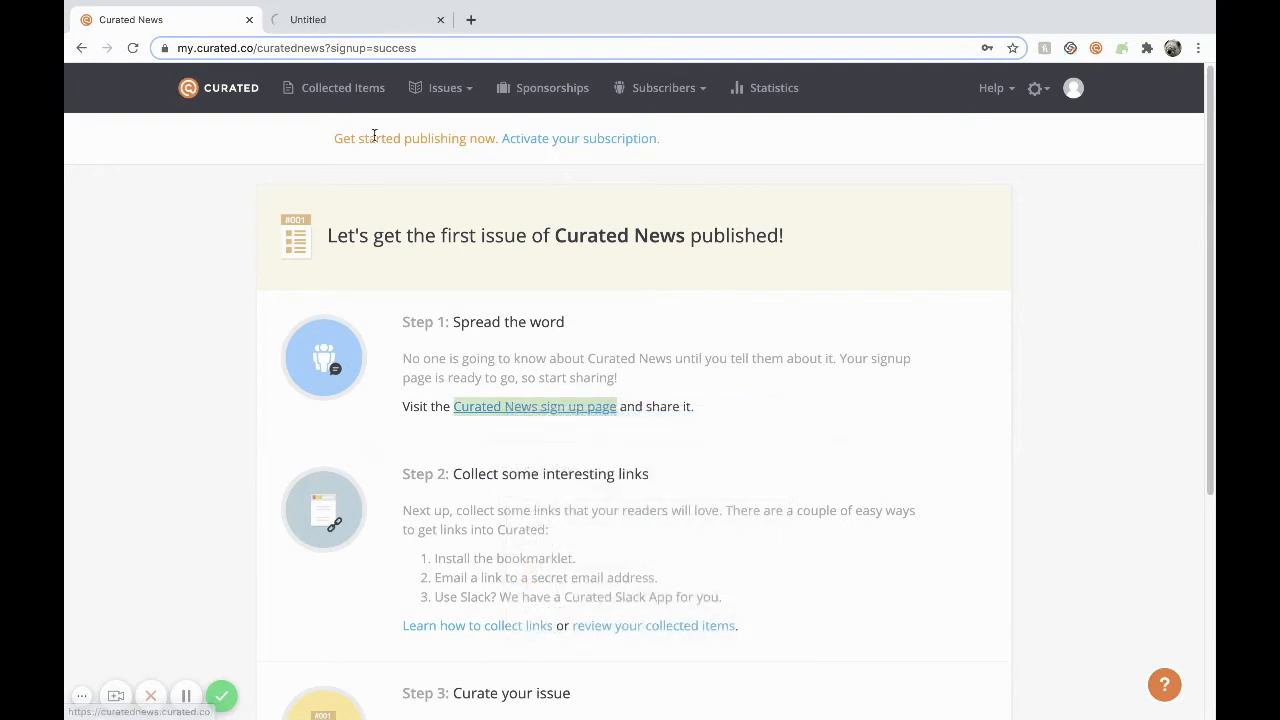
key(ctrl+Tab)
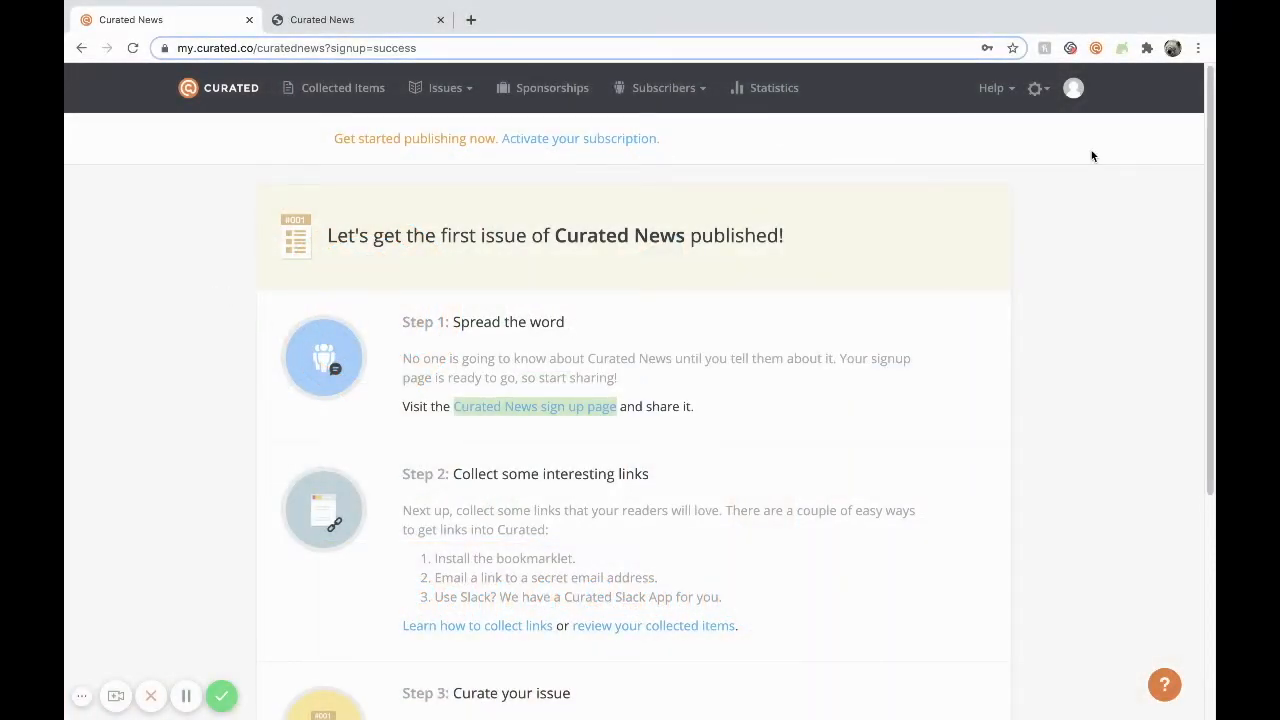
- Change the publication description to "Curated news is a weekly newsletter focused on finding the best articles from each week", plus a Saturday afternoon subscription invitation, and save
click(1040, 92)
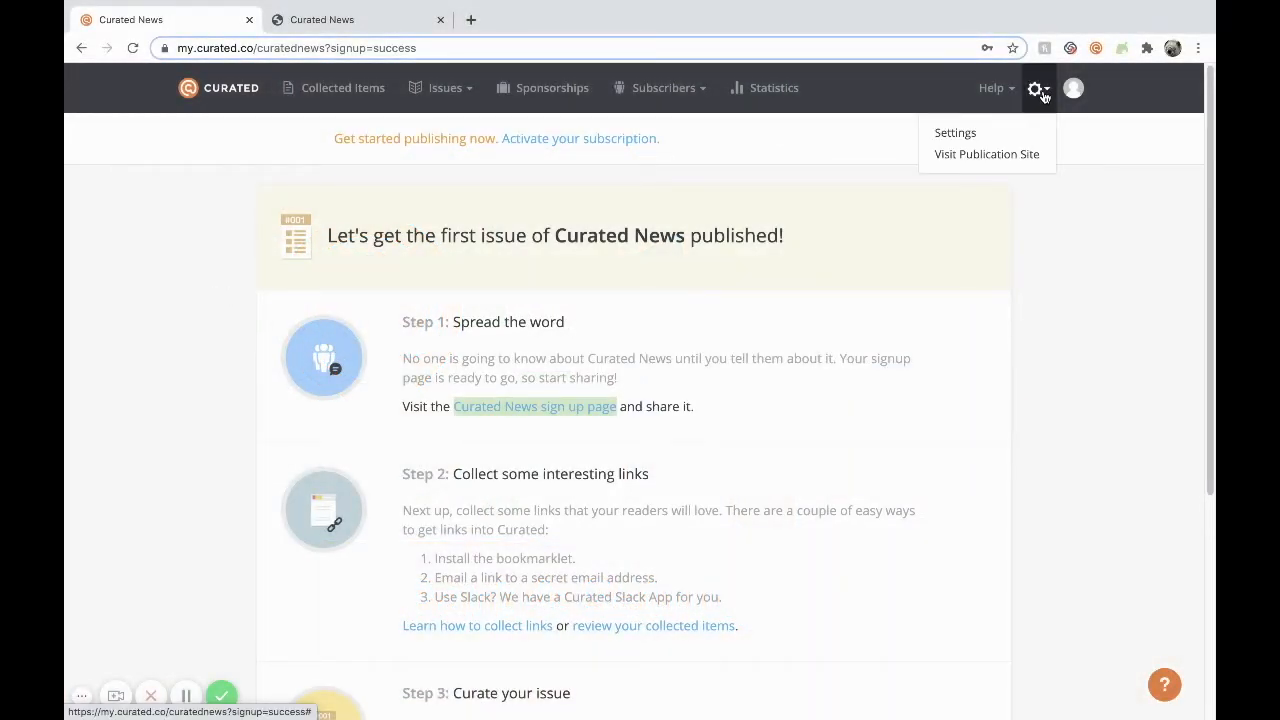
click(967, 134)
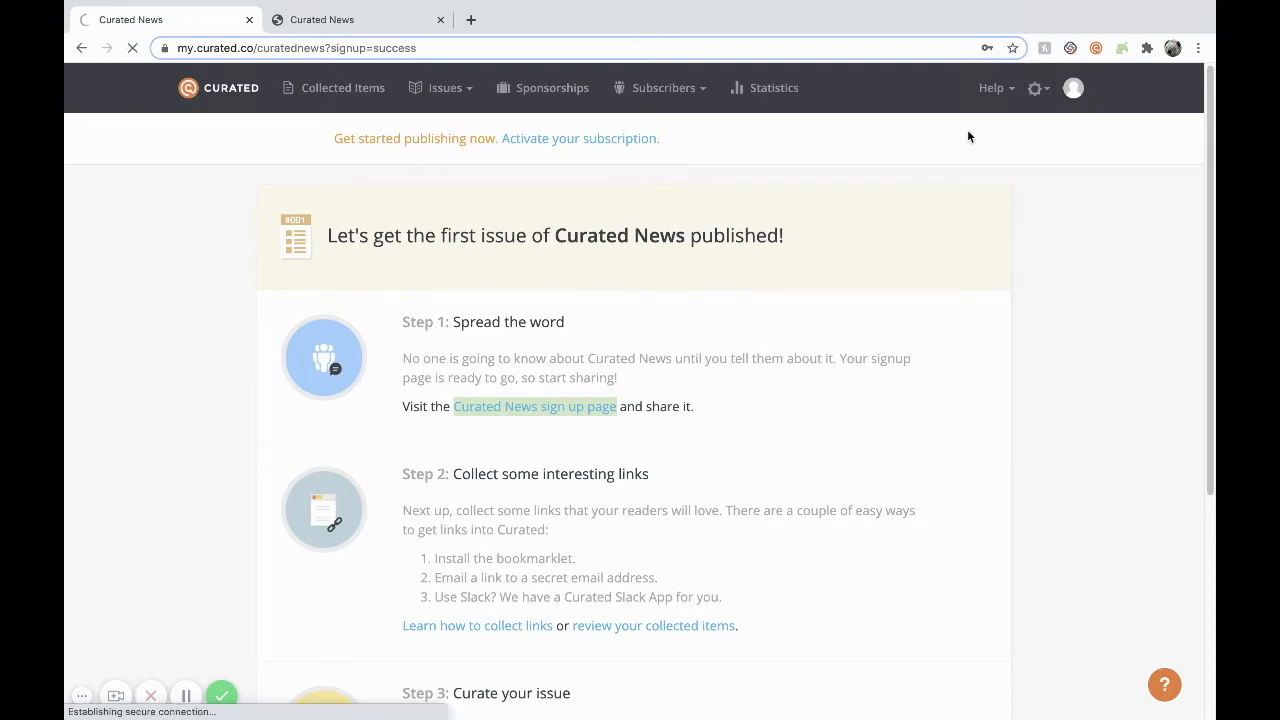
scroll(215, 580, down, 1)
scroll(214, 580, down, 1)
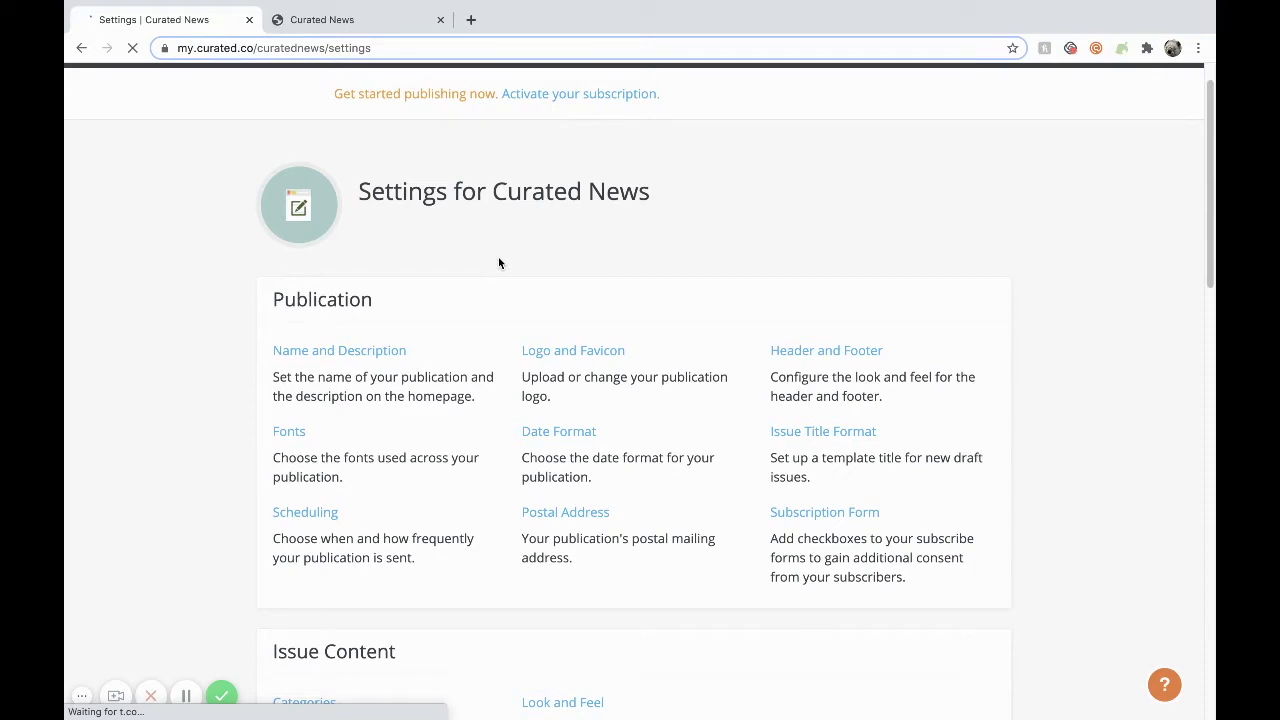
click(395, 358)
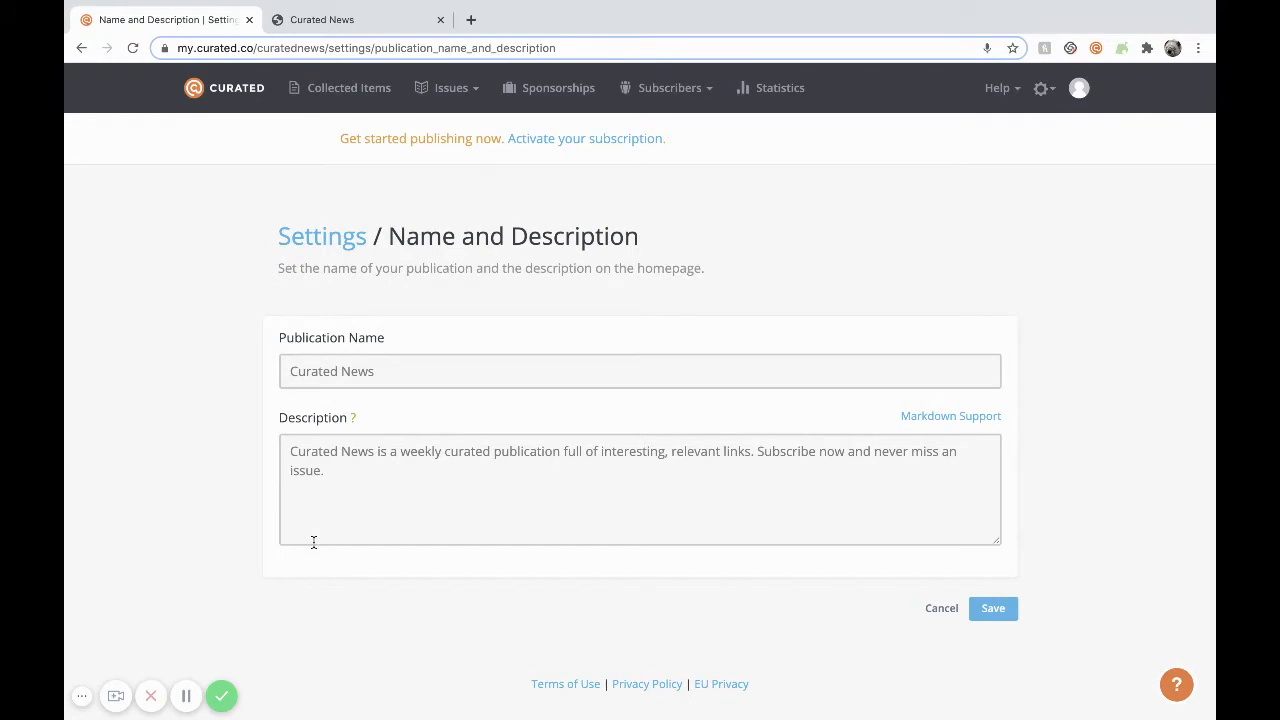
triple_click(361, 478)
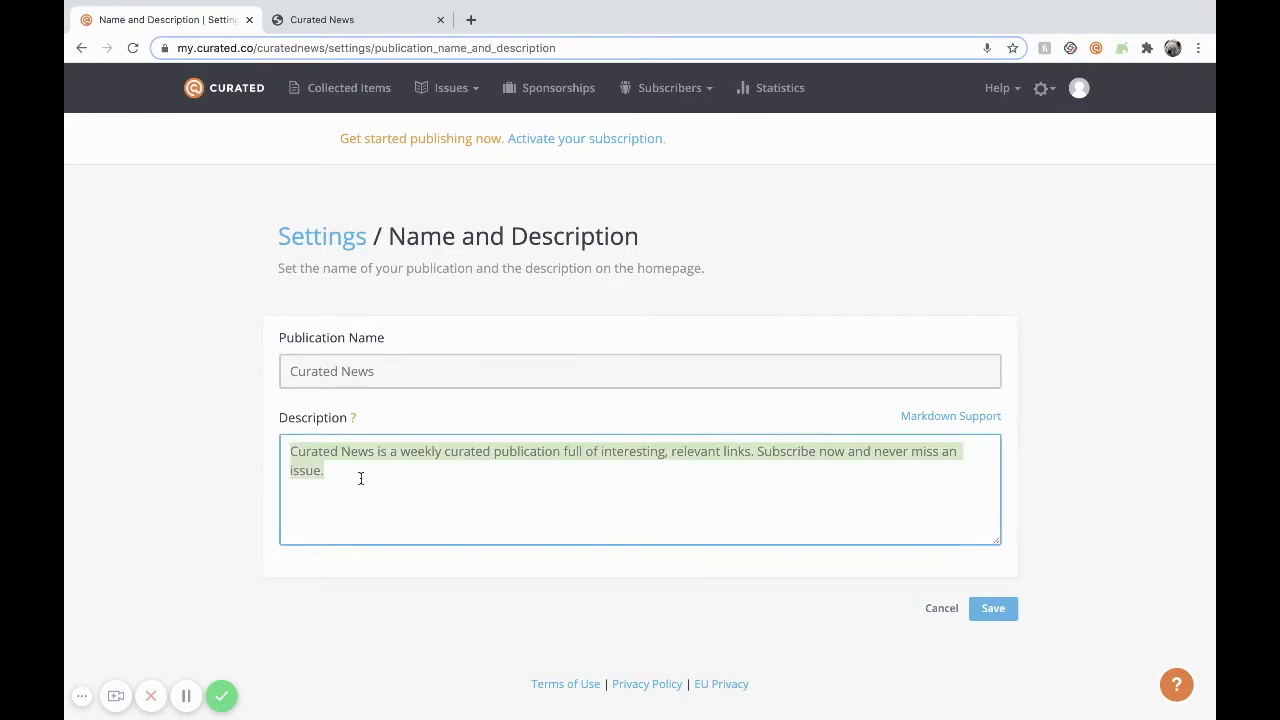
text(Curated news is a weekly newsletter focused on finding the best articles from each week. Subscribe today to receive Curated News in your inbox every Saturday afternoon.)
click(1005, 610)
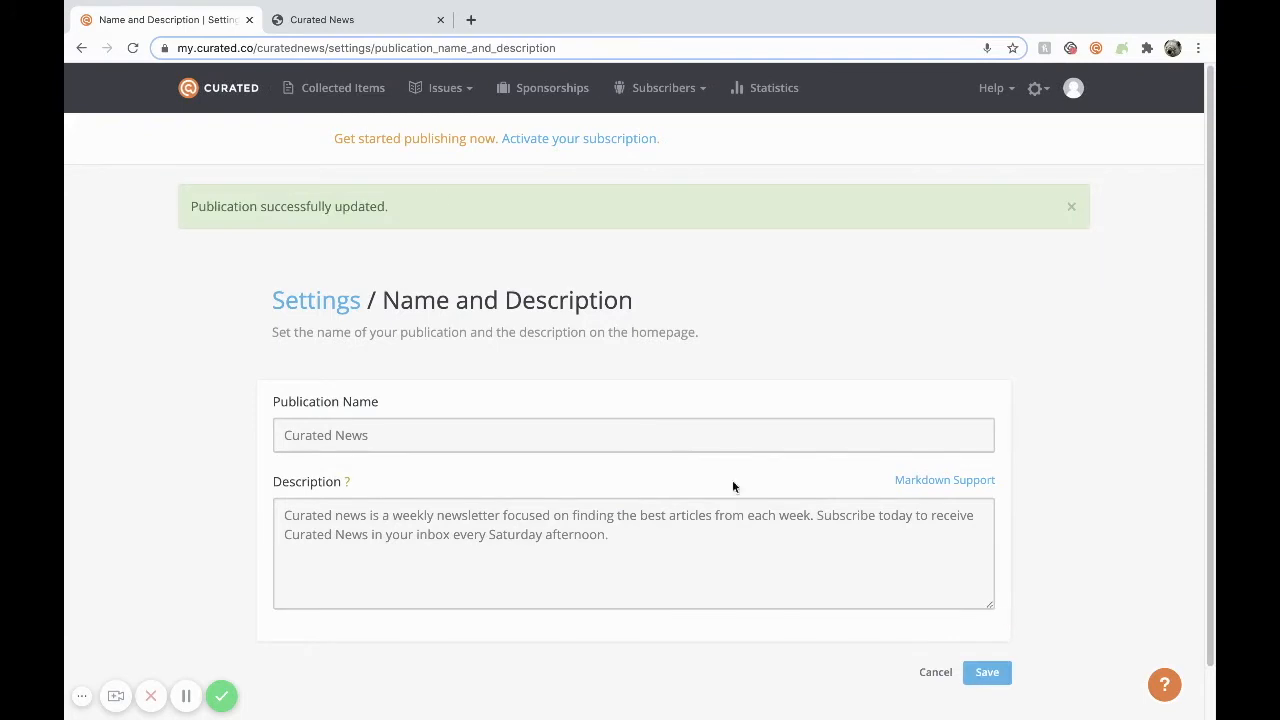
- Reload the public Curated News sign up page to check its description
click(330, 19)
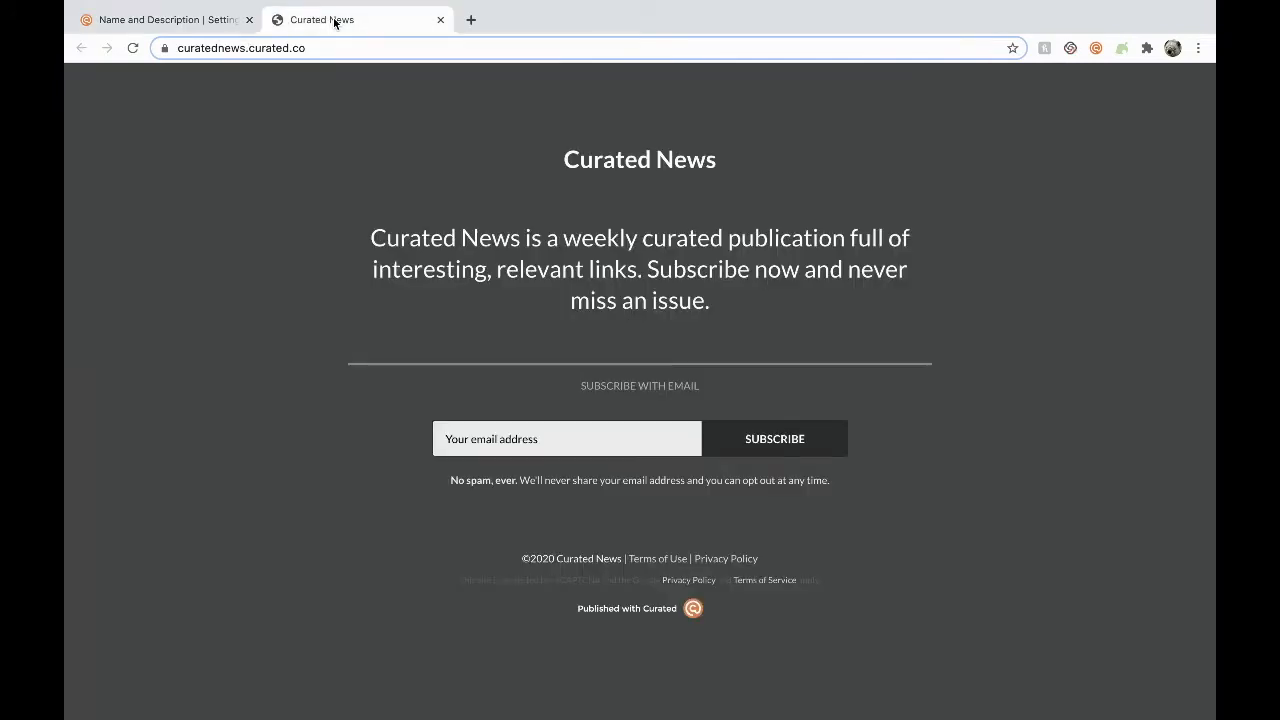
click(132, 48)
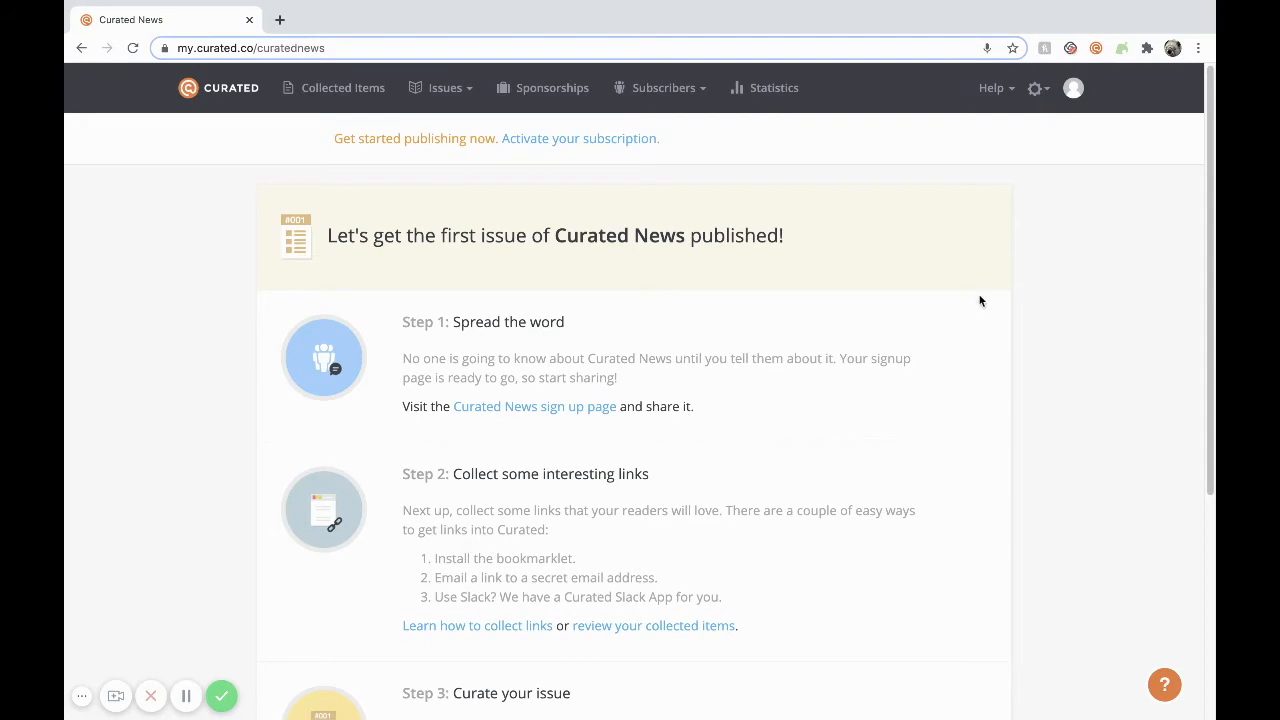
- Open the publication's Logo and Favicon settings and upload the Curated News image from Downloads as the logo
click(1038, 92)
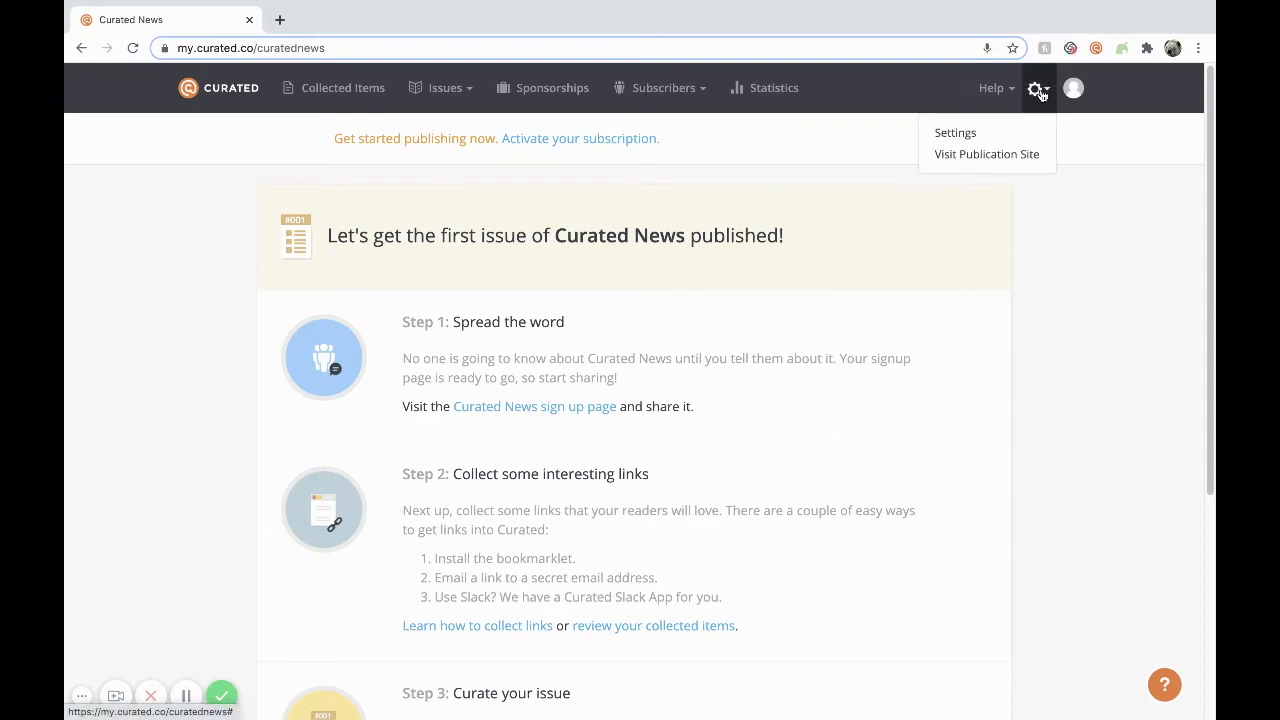
click(956, 134)
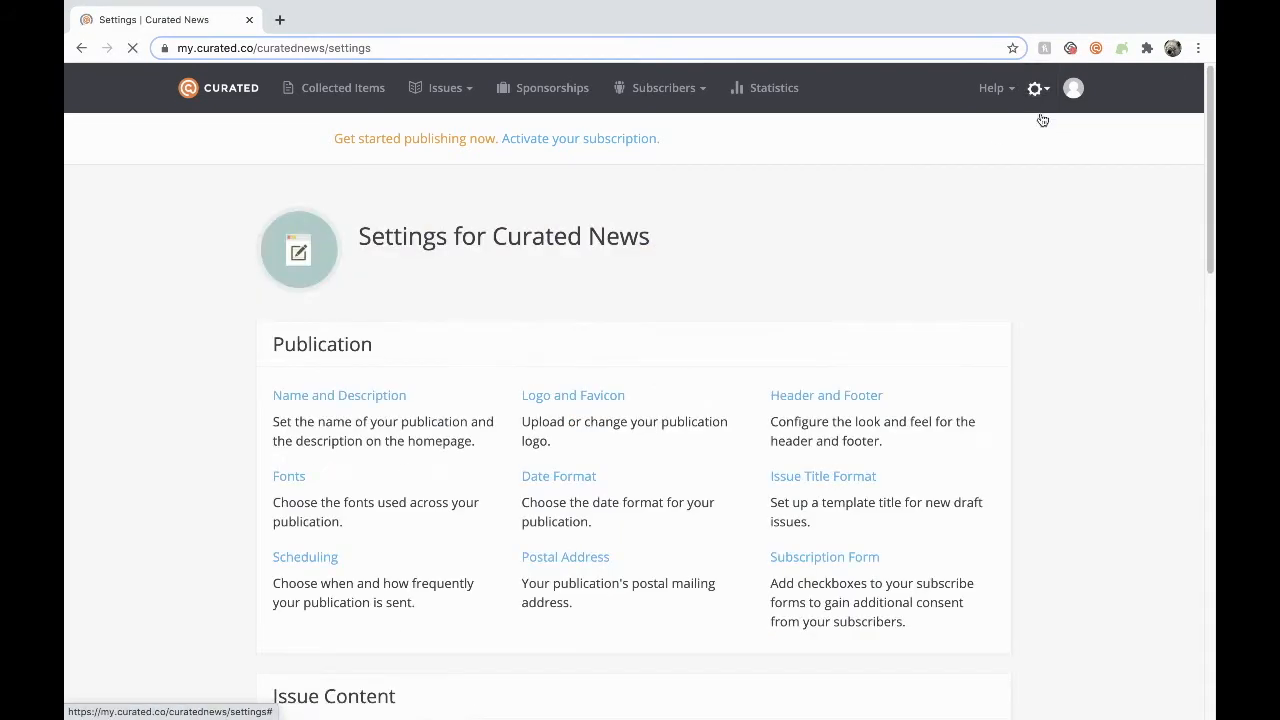
click(598, 405)
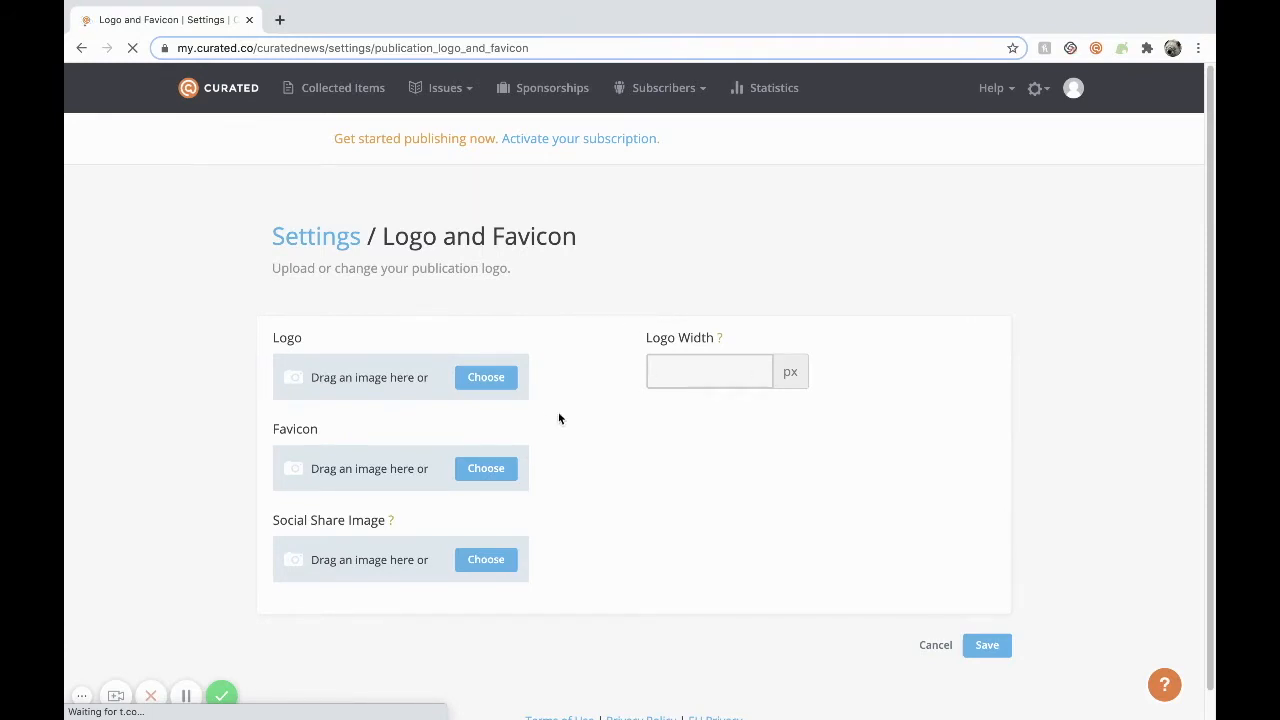
click(491, 378)
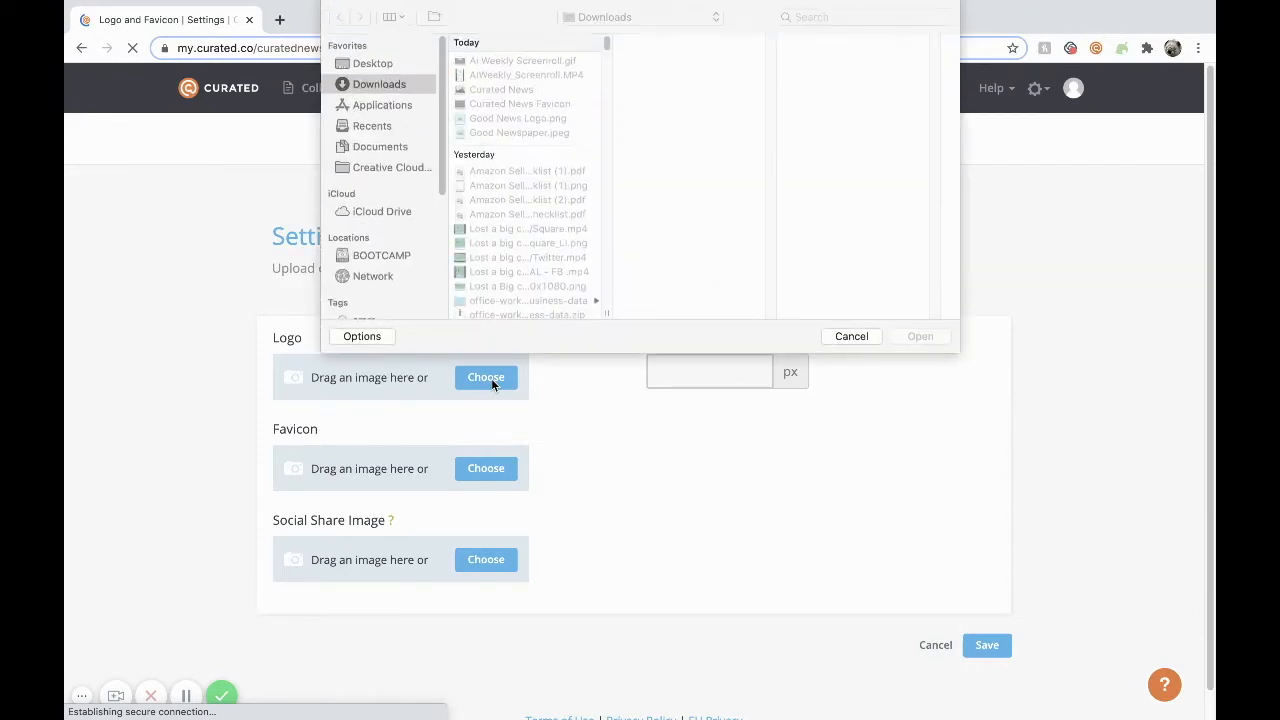
click(548, 87)
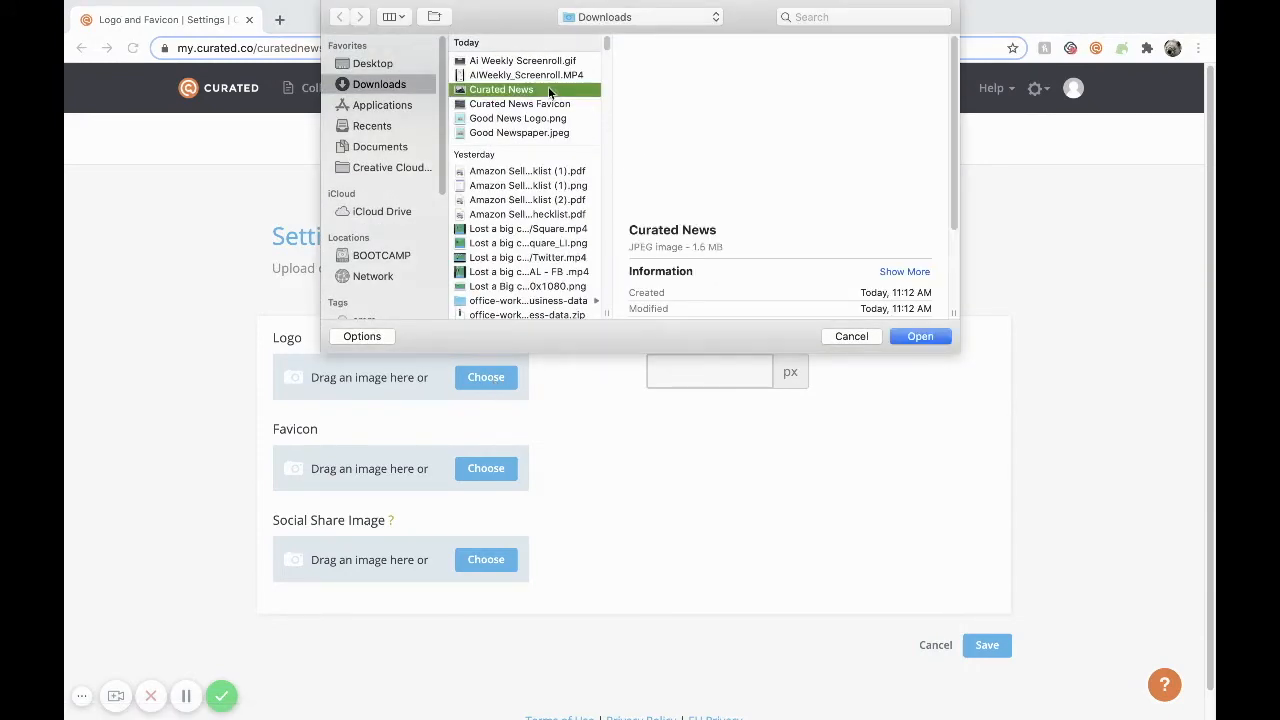
click(918, 337)
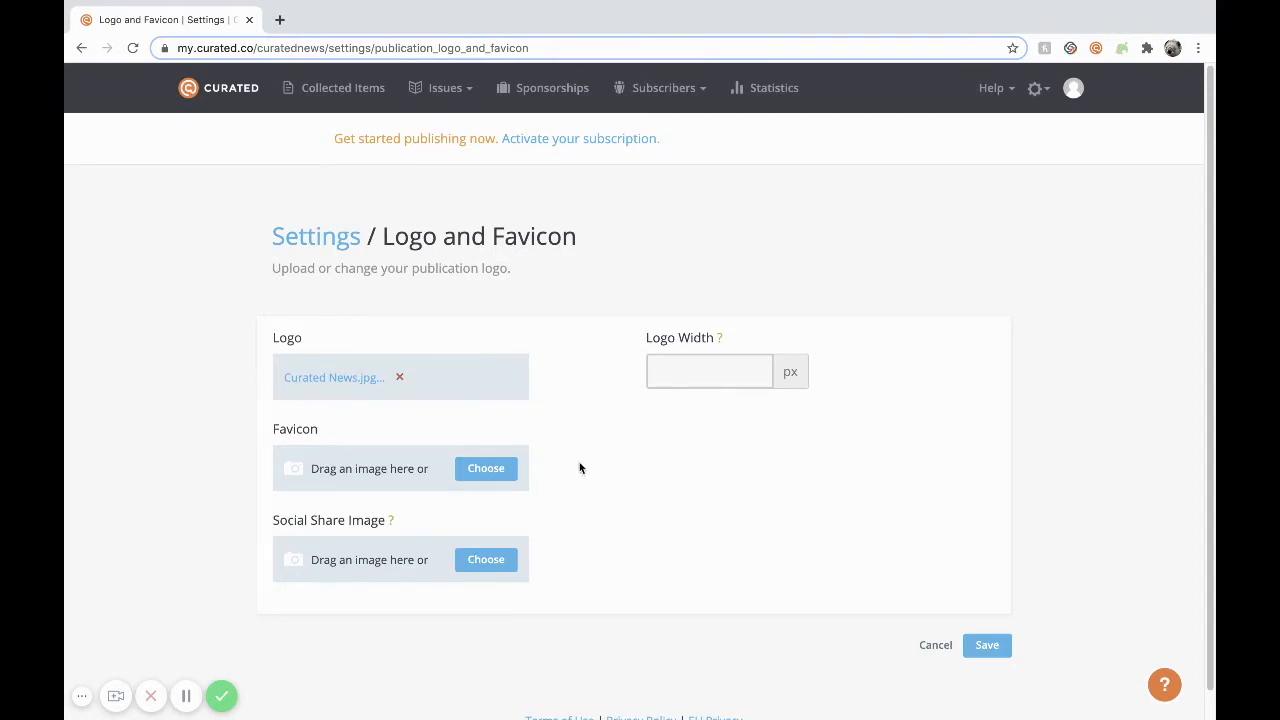
- Upload the Curated News Favicon image from Downloads as the publication's favicon
click(488, 470)
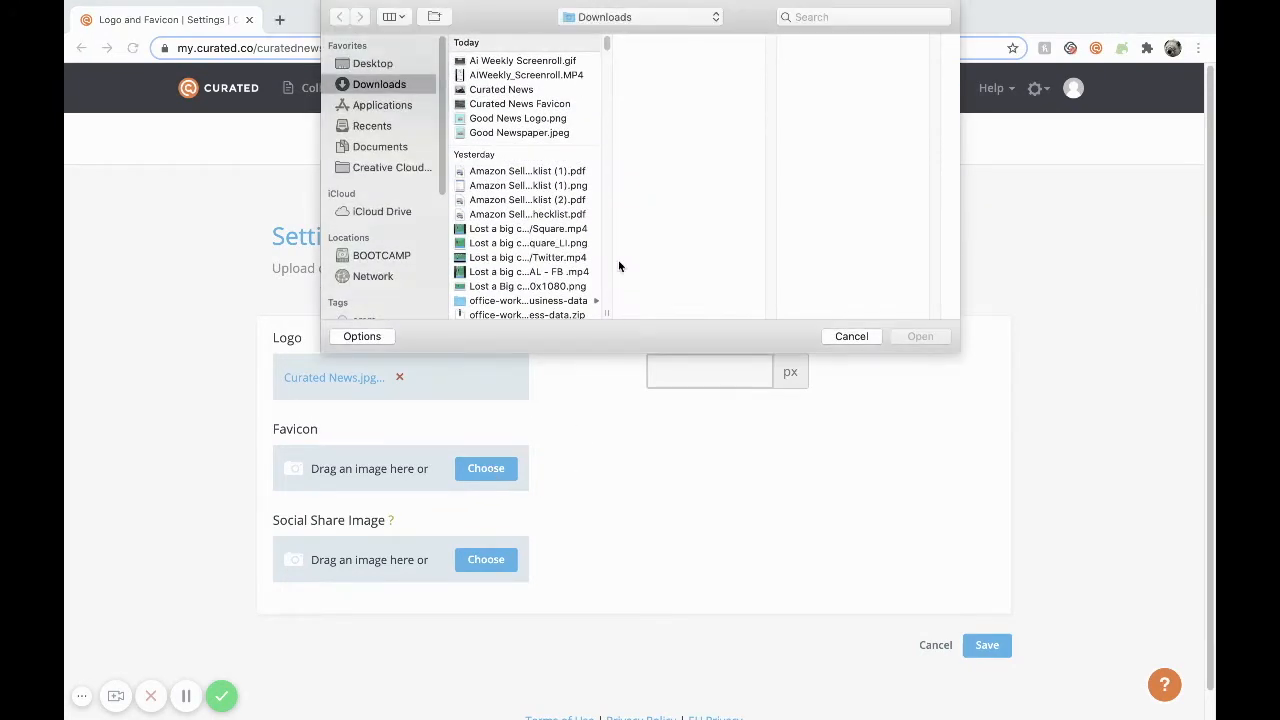
click(571, 122)
click(568, 105)
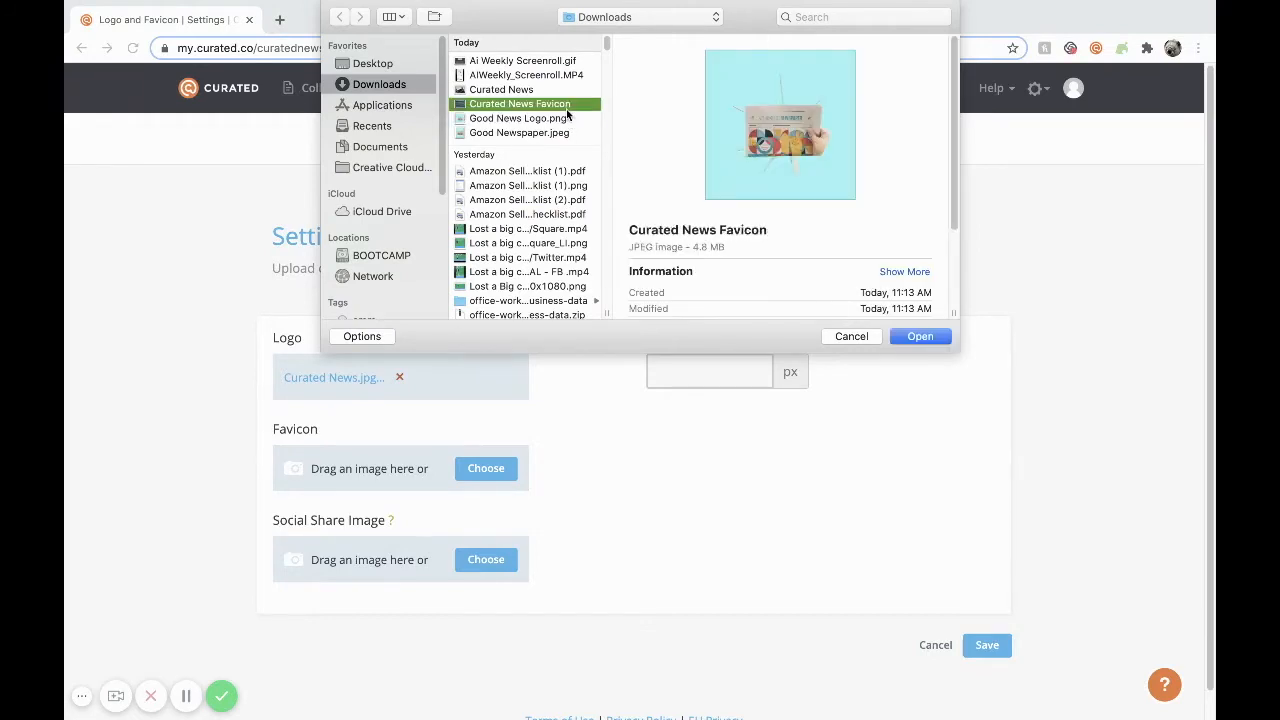
click(930, 336)
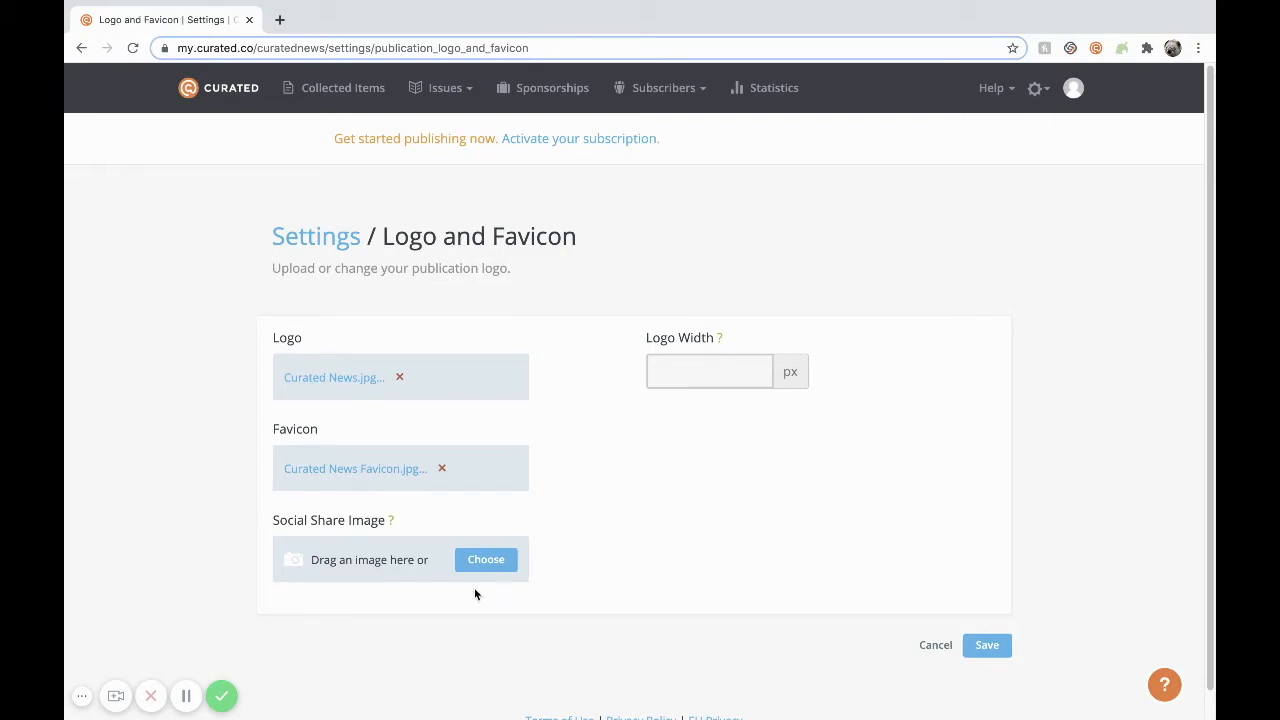
- Upload the Curated News image as the social share image and save the Logo and Favicon settings
click(490, 562)
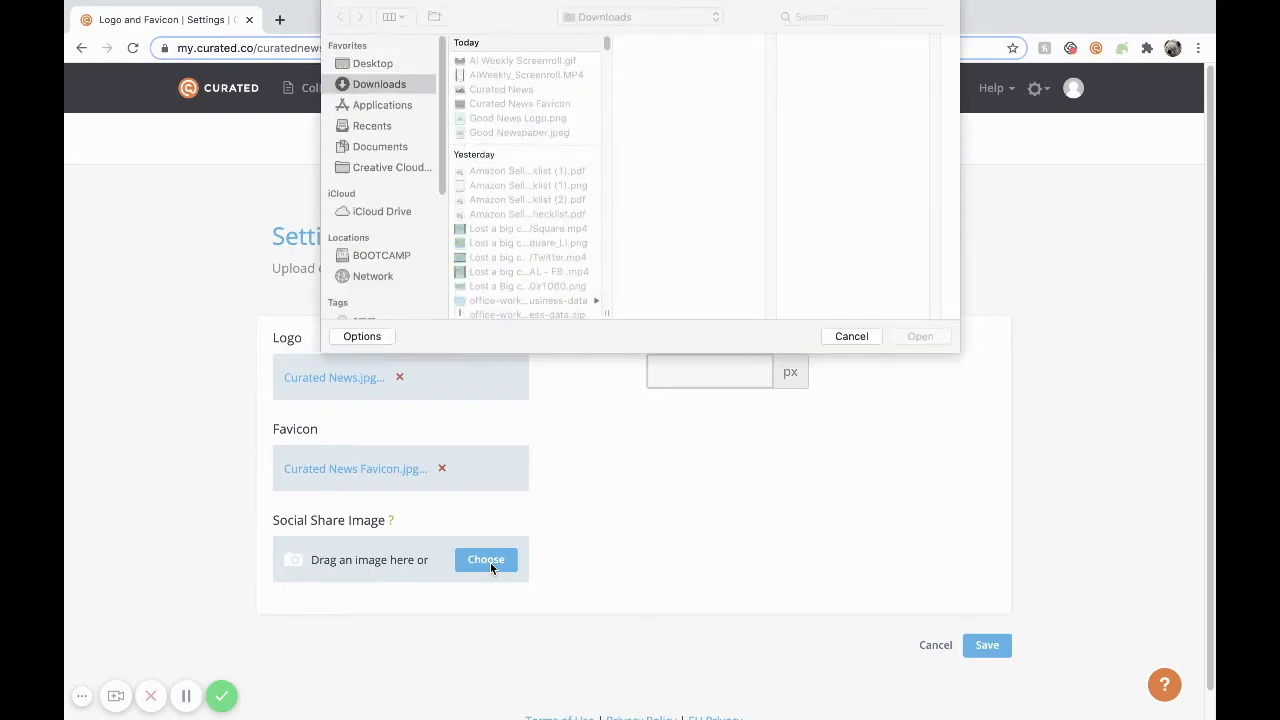
click(567, 104)
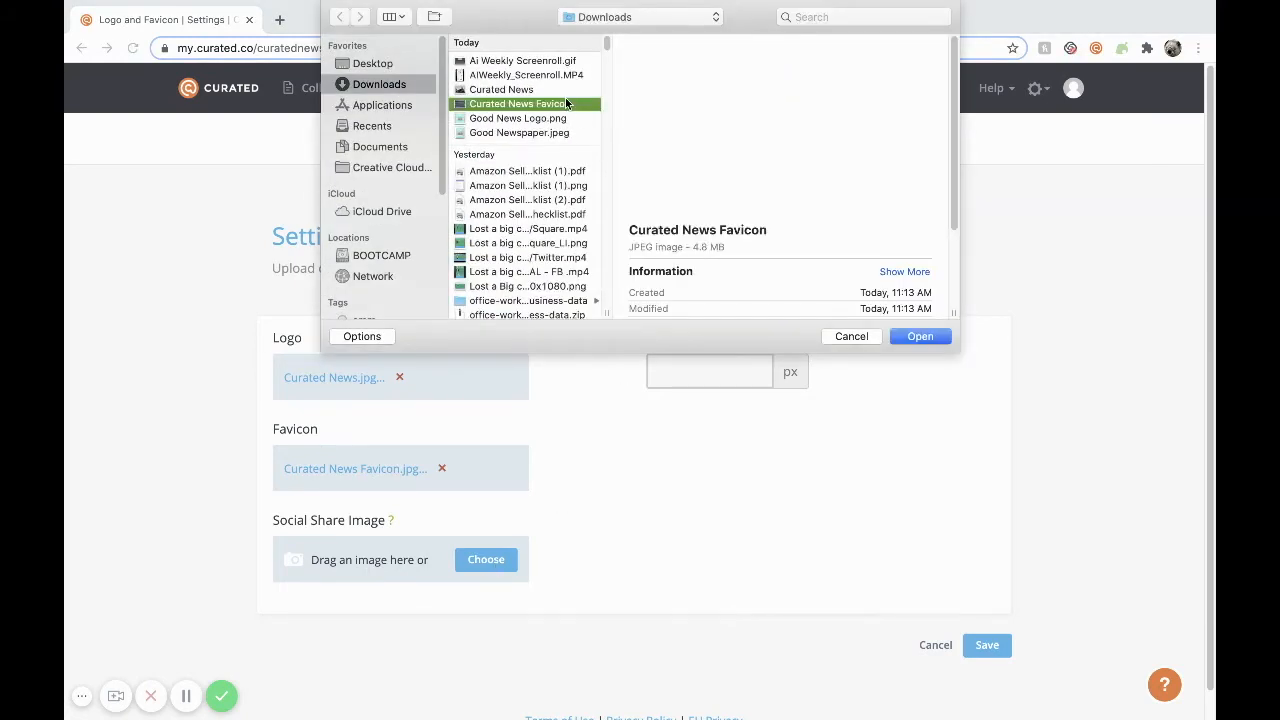
click(547, 89)
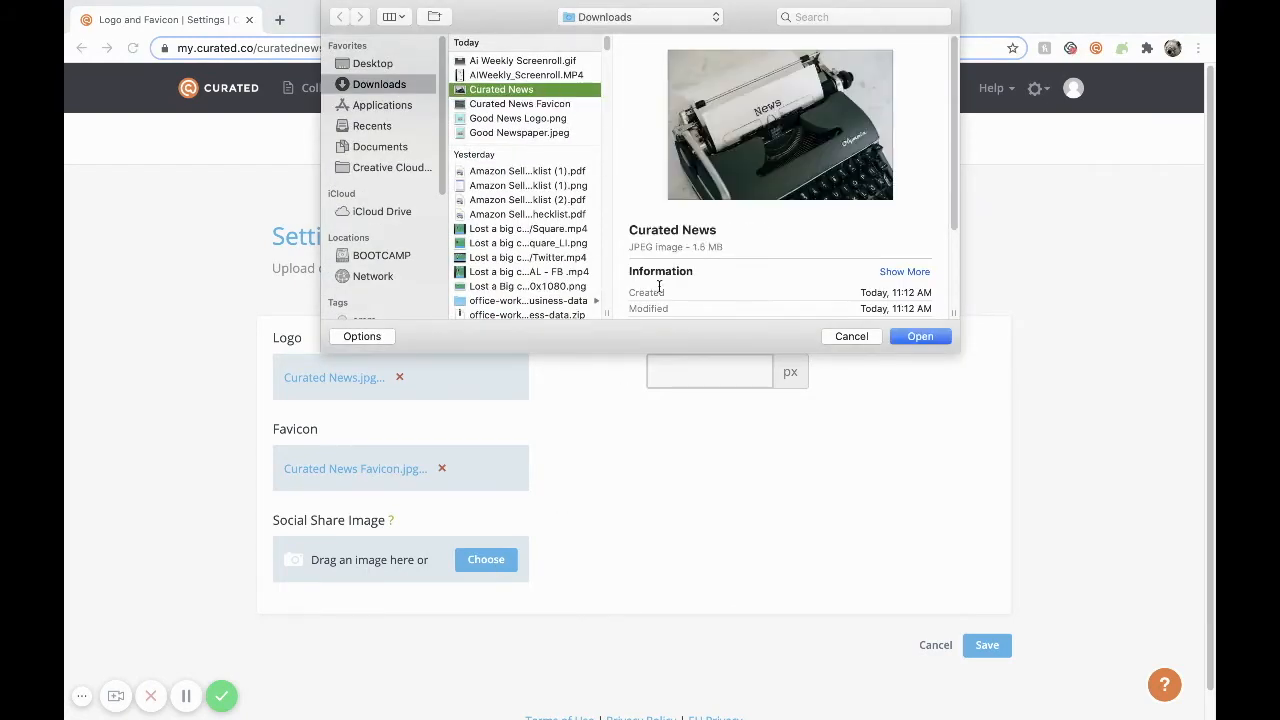
click(919, 336)
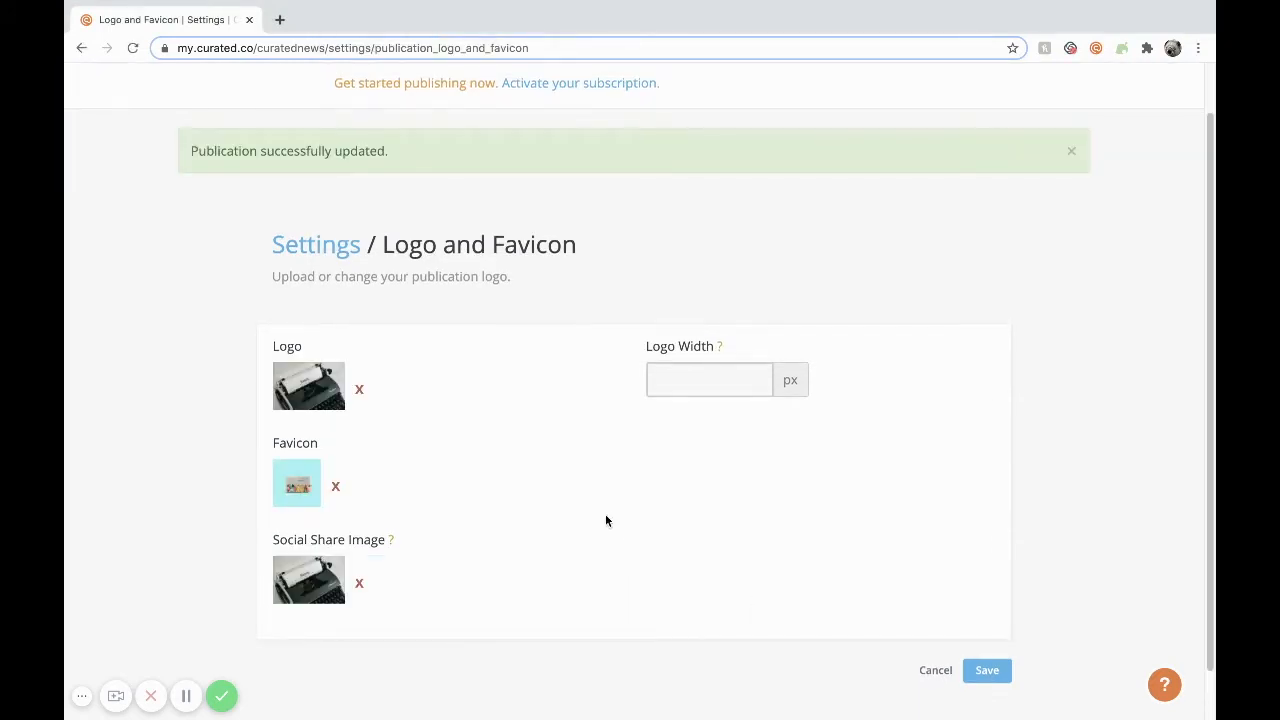
- Visit the Curated News publication site and review the uploaded logo and description on its sign up page
scroll(609, 516, up, 2)
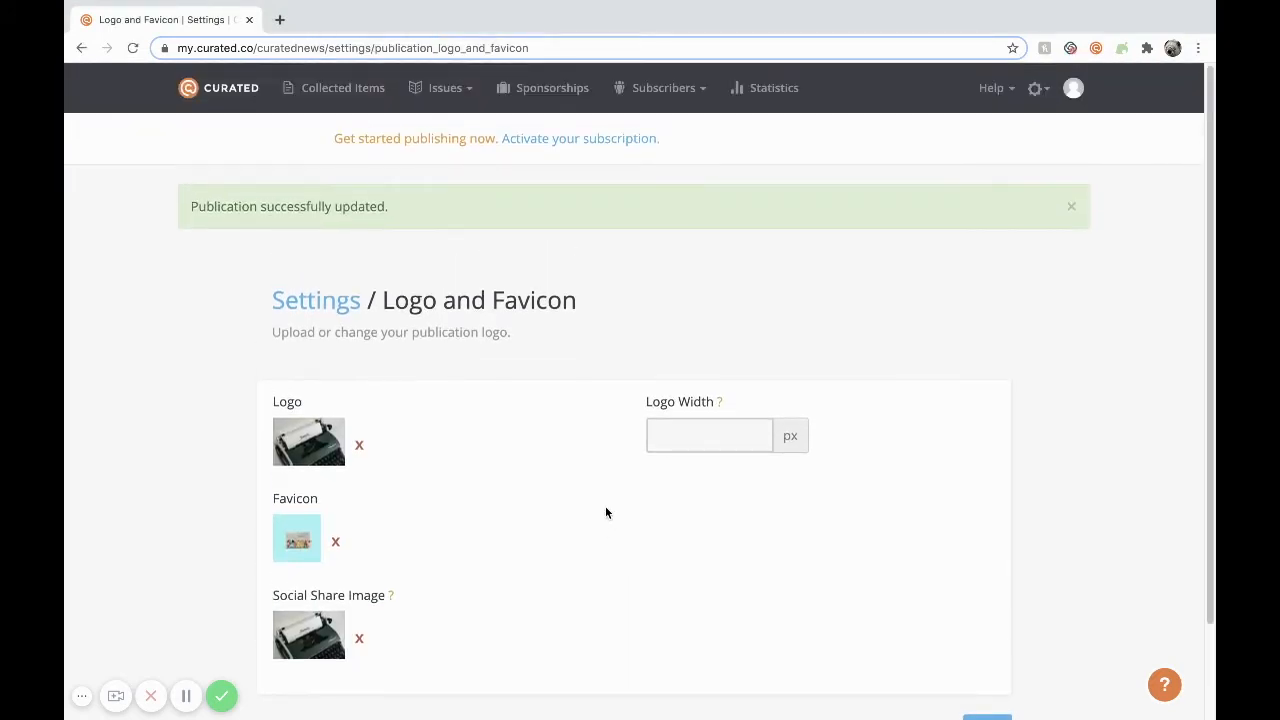
click(1043, 93)
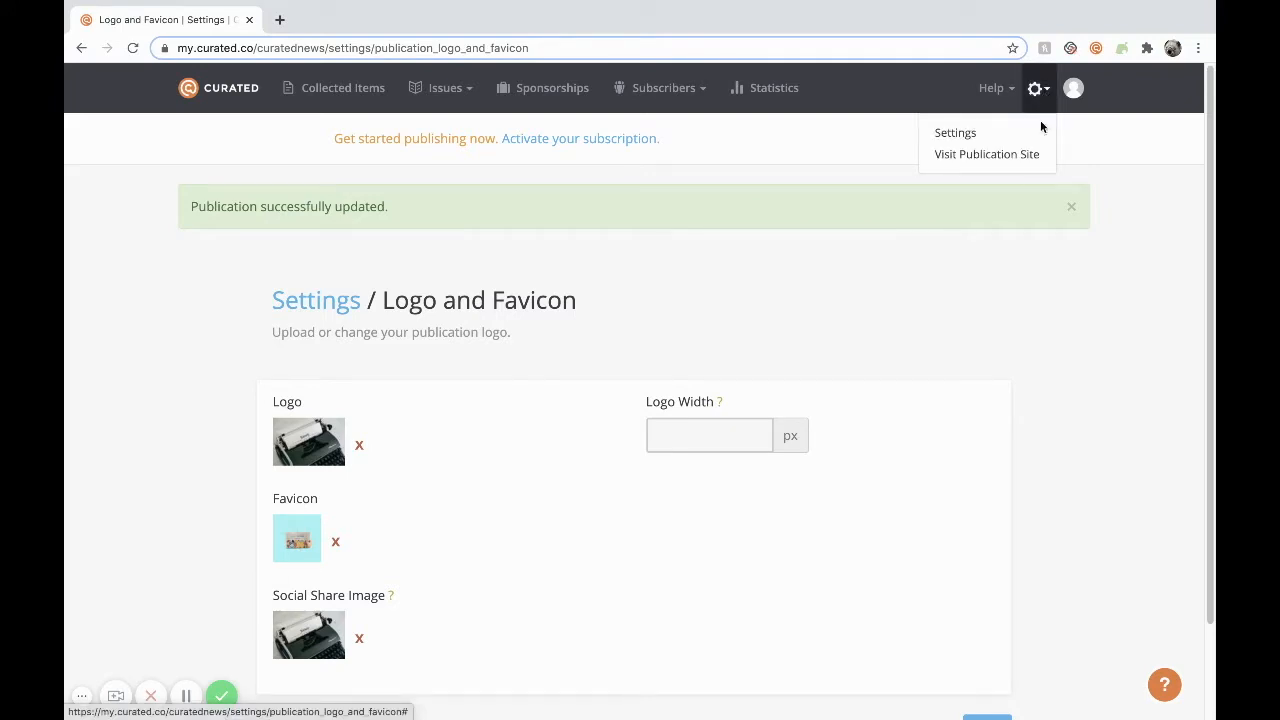
click(1016, 158)
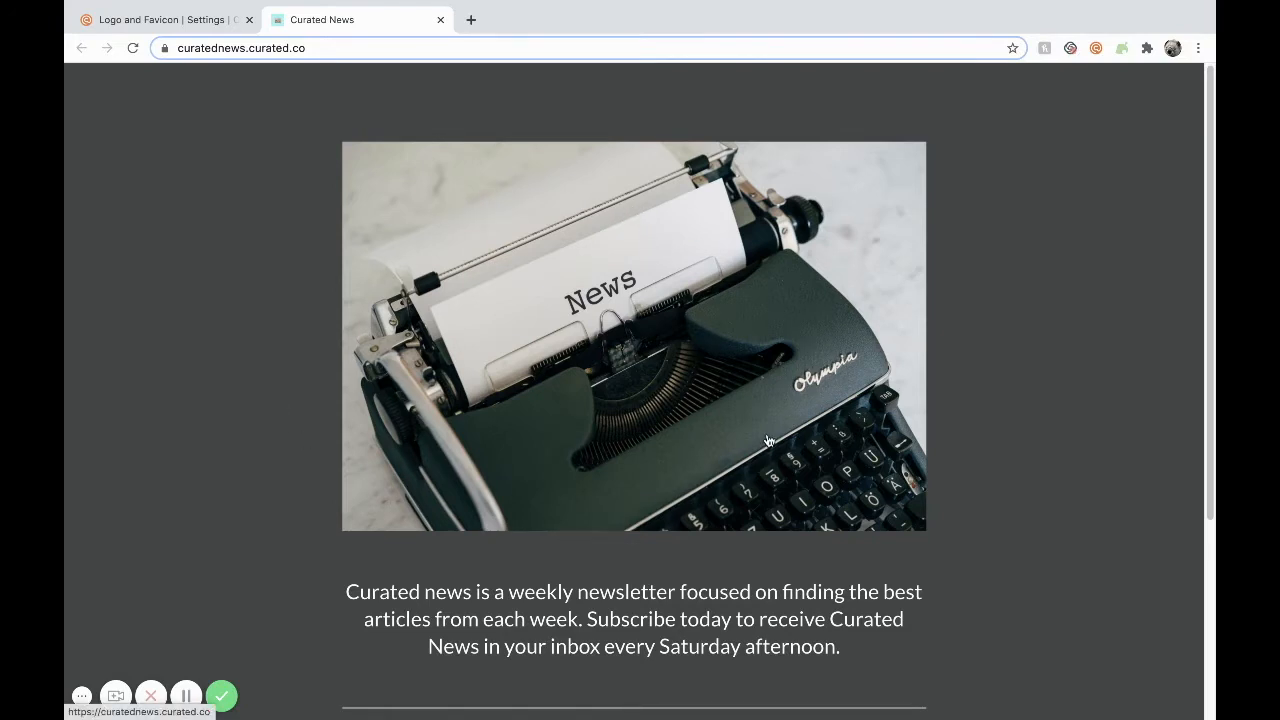
scroll(768, 441, down, 3)
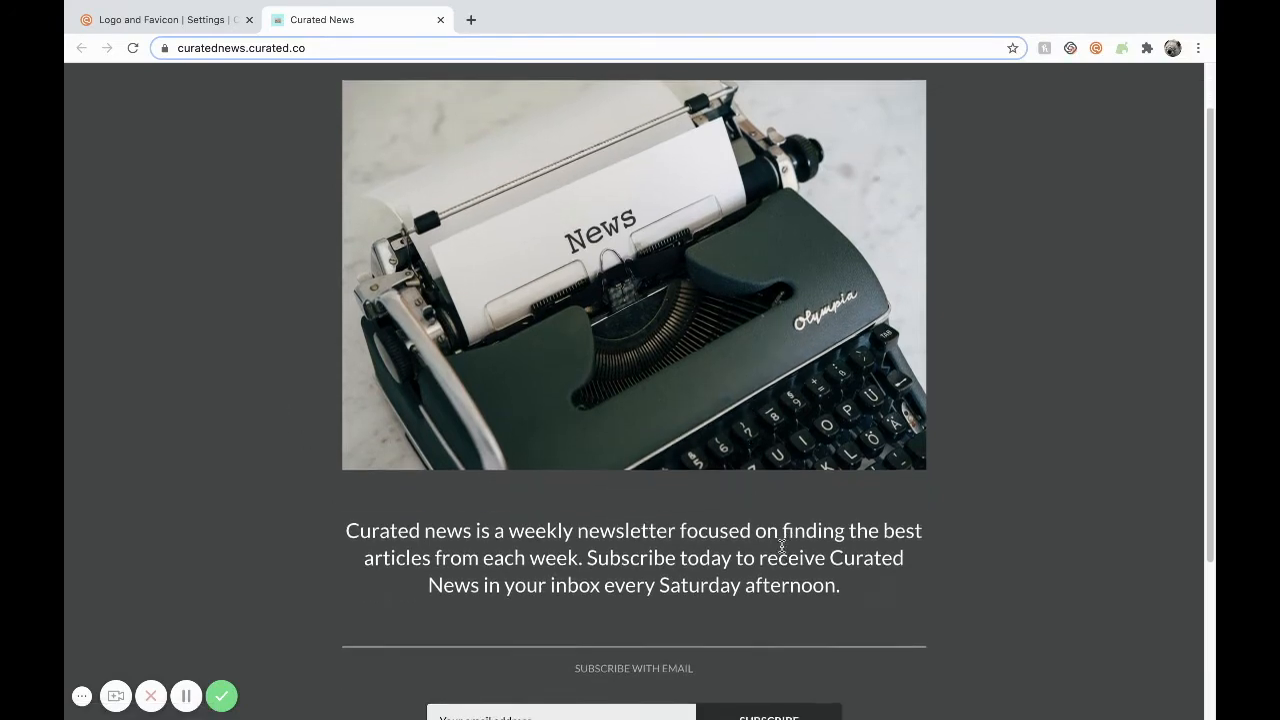
scroll(350, 503, up, 3)
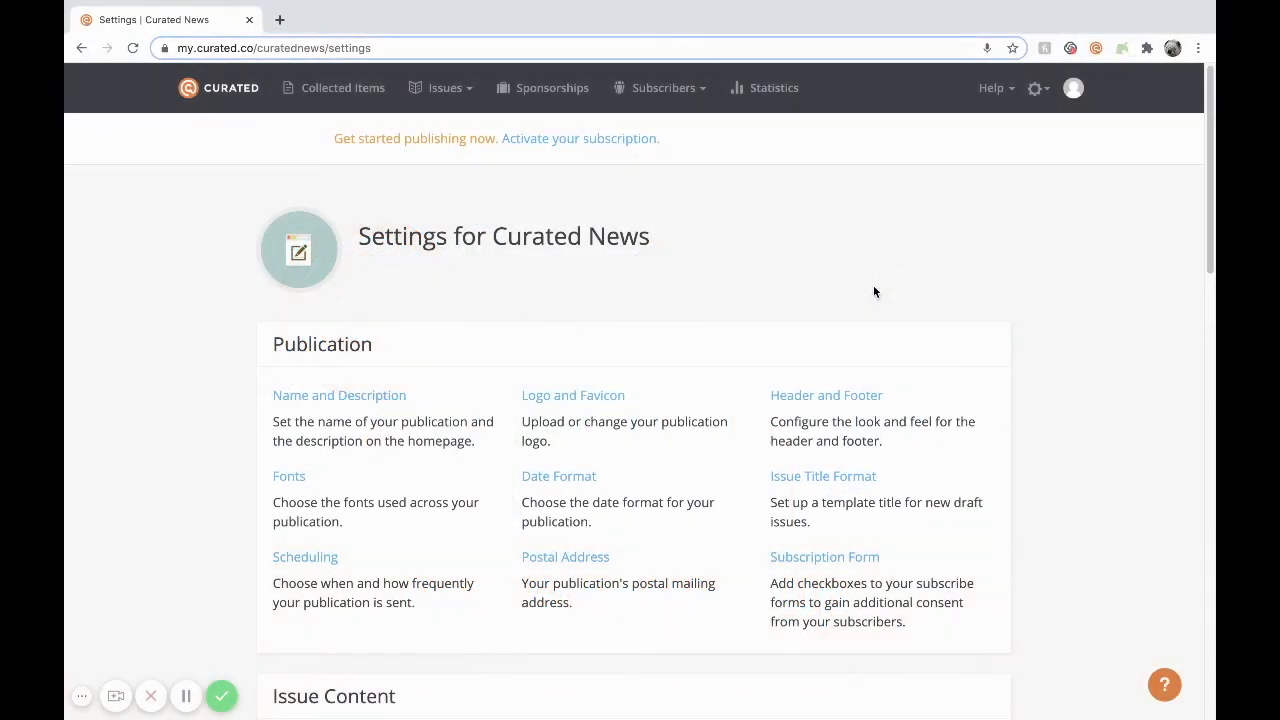
- Open the publication's Header and Footer settings and examine the header's background color options
click(855, 397)
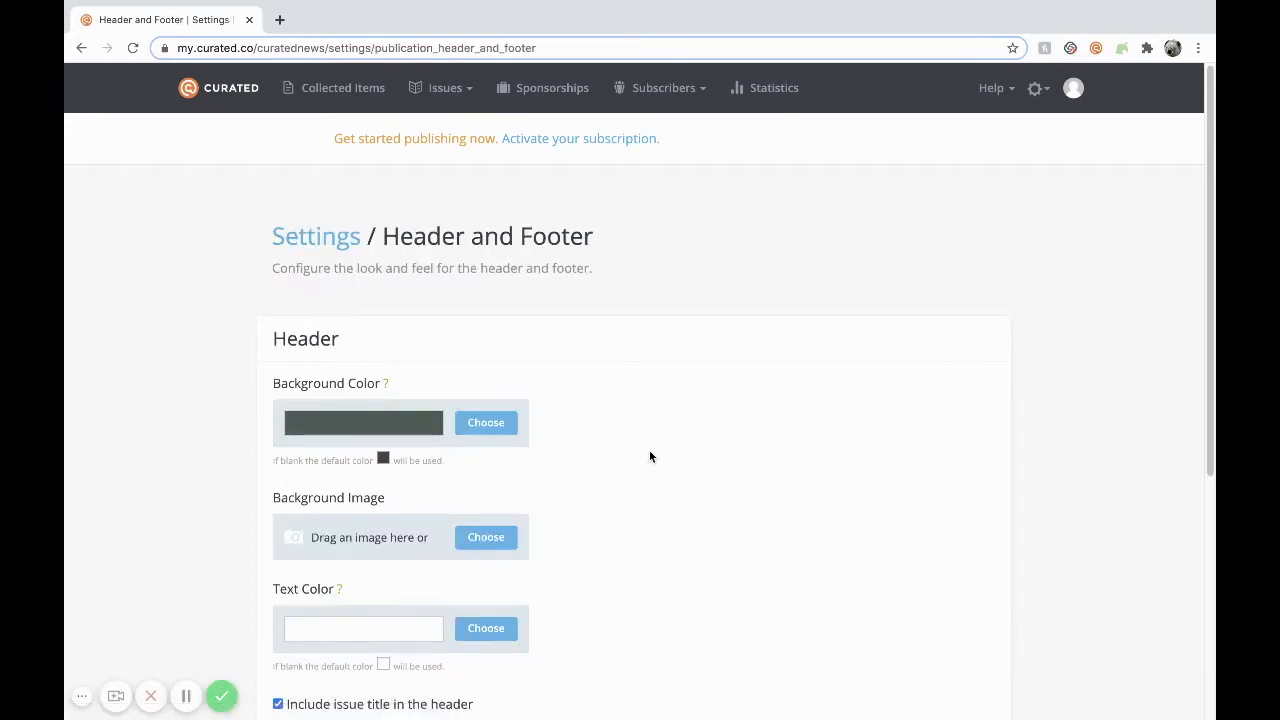
scroll(649, 452, down, 1)
scroll(651, 456, down, 2)
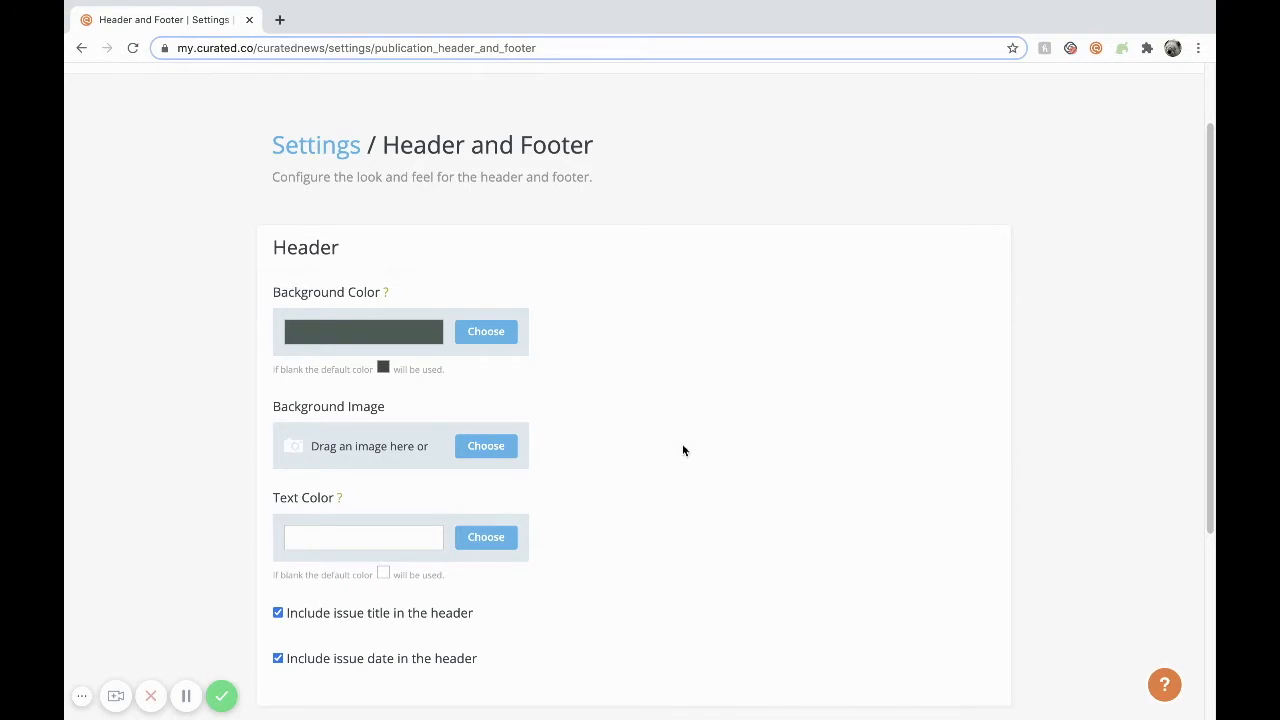
click(487, 333)
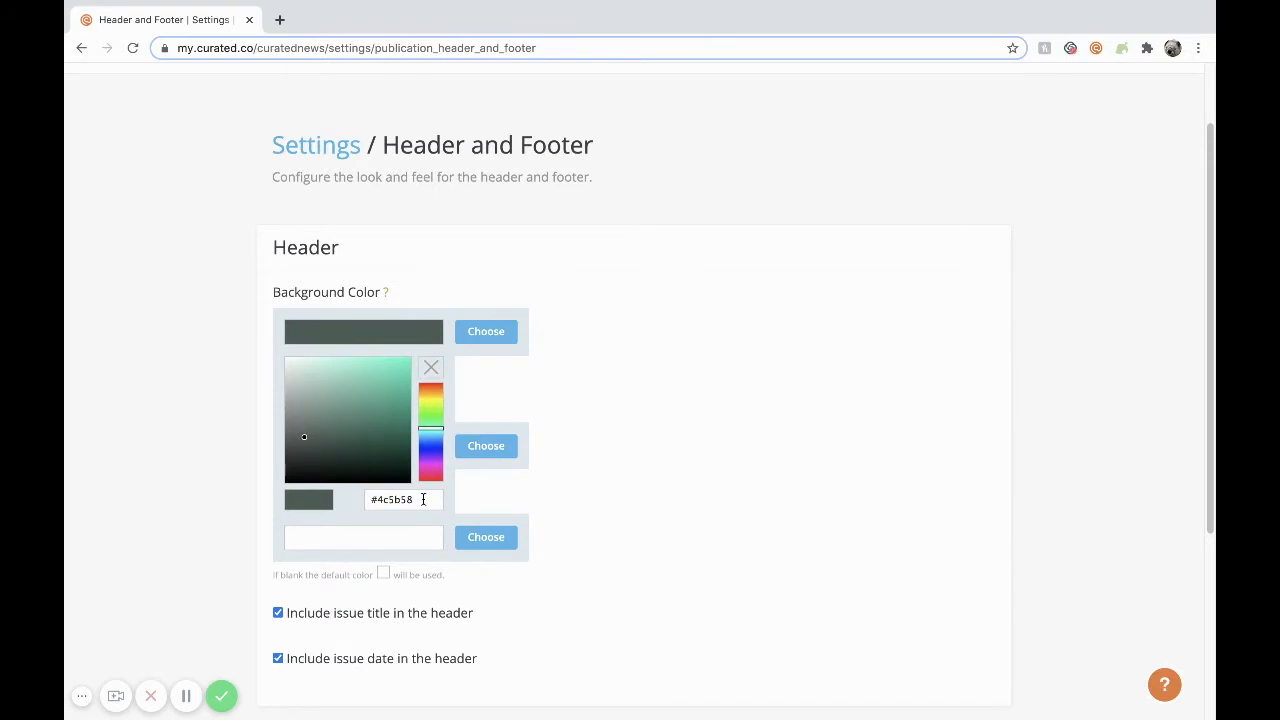
click(687, 413)
scroll(660, 424, down, 1)
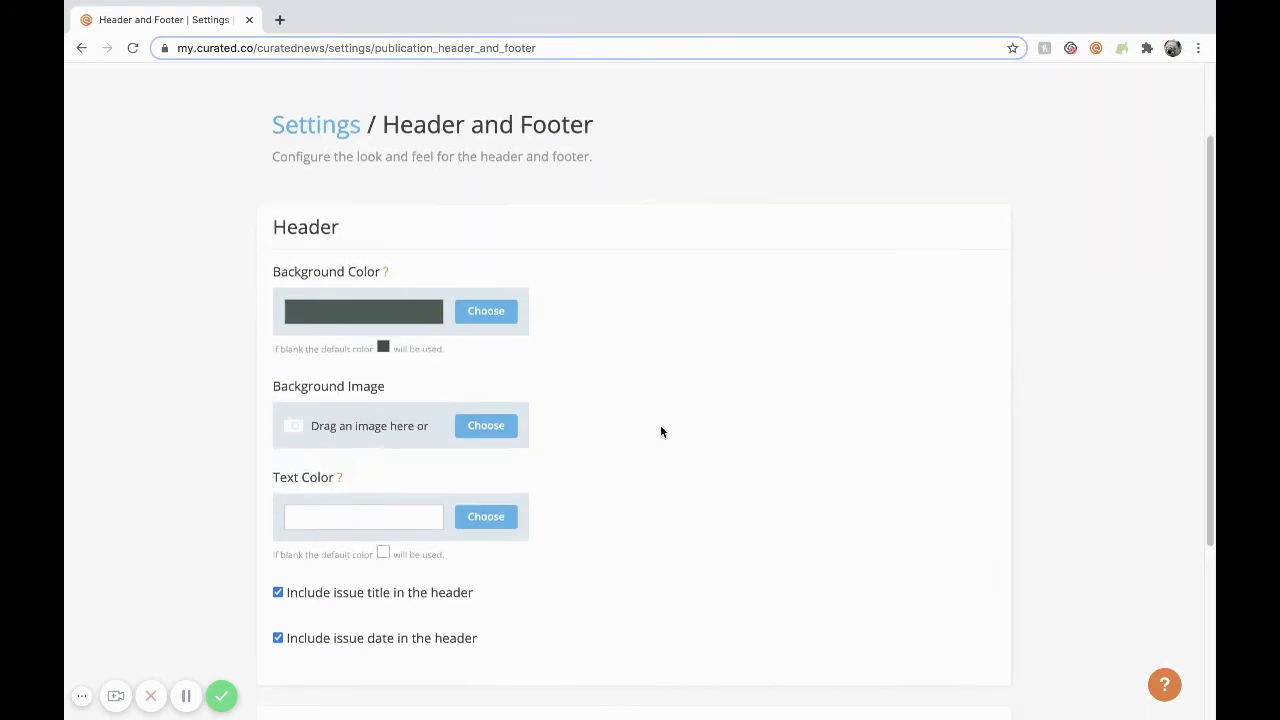
- Upload news-1591767_1920.jpg from Downloads as the header's background image and save the Header and Footer settings
click(486, 397)
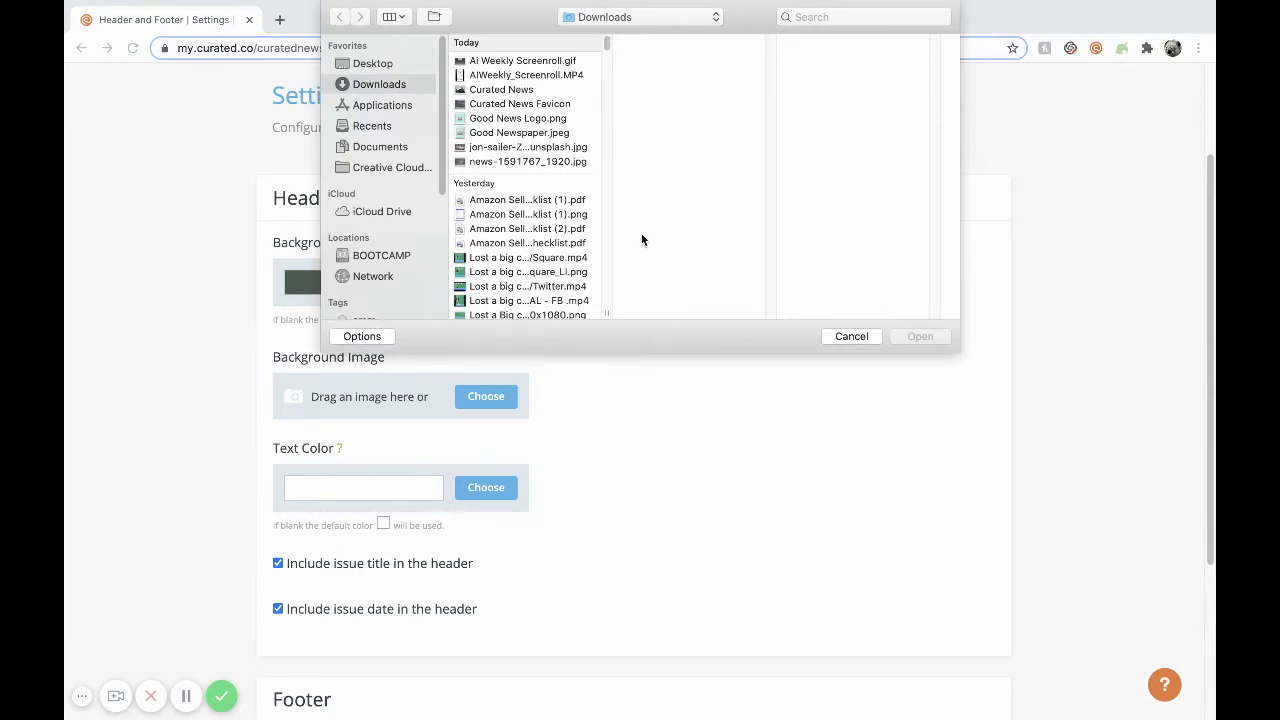
click(574, 162)
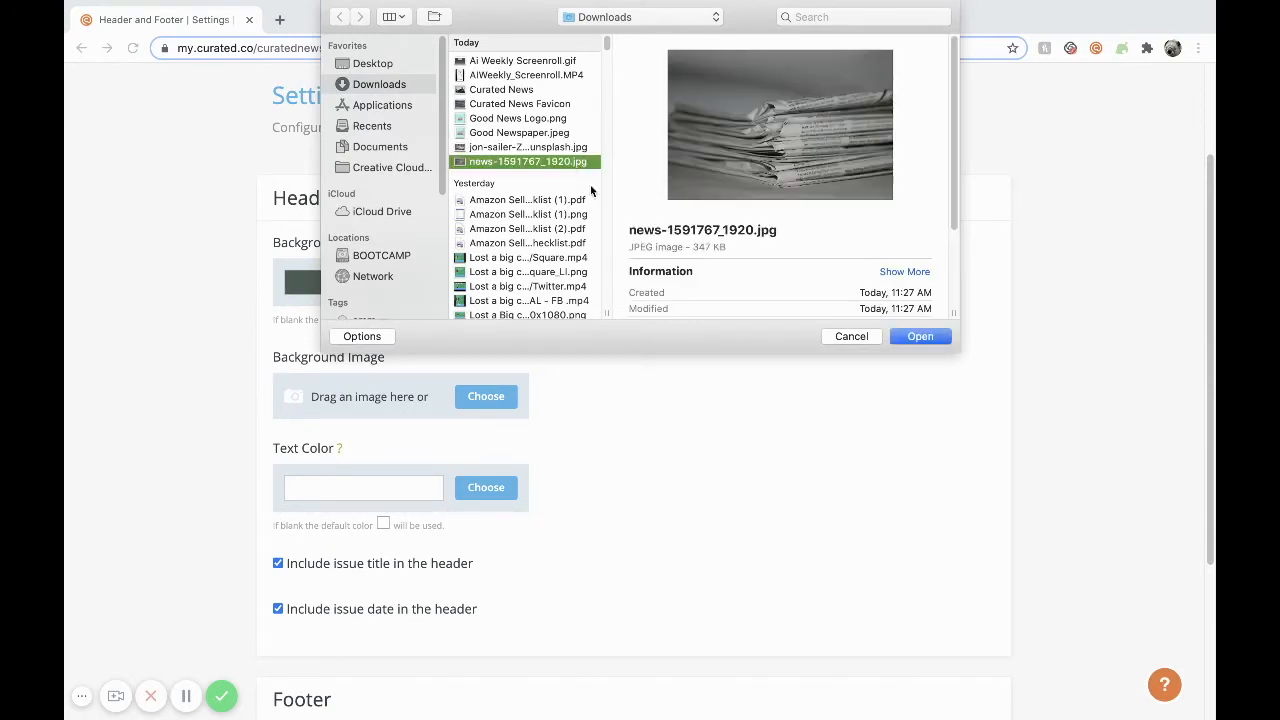
click(921, 337)
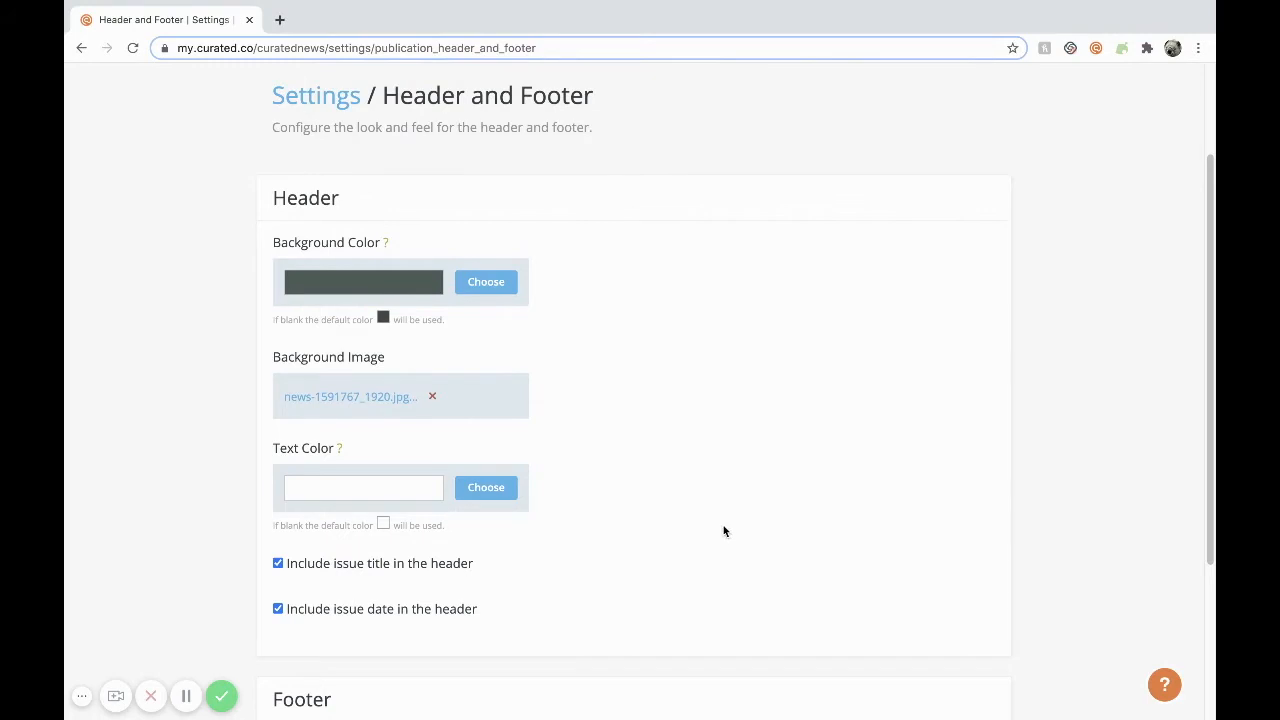
scroll(725, 530, down, 1)
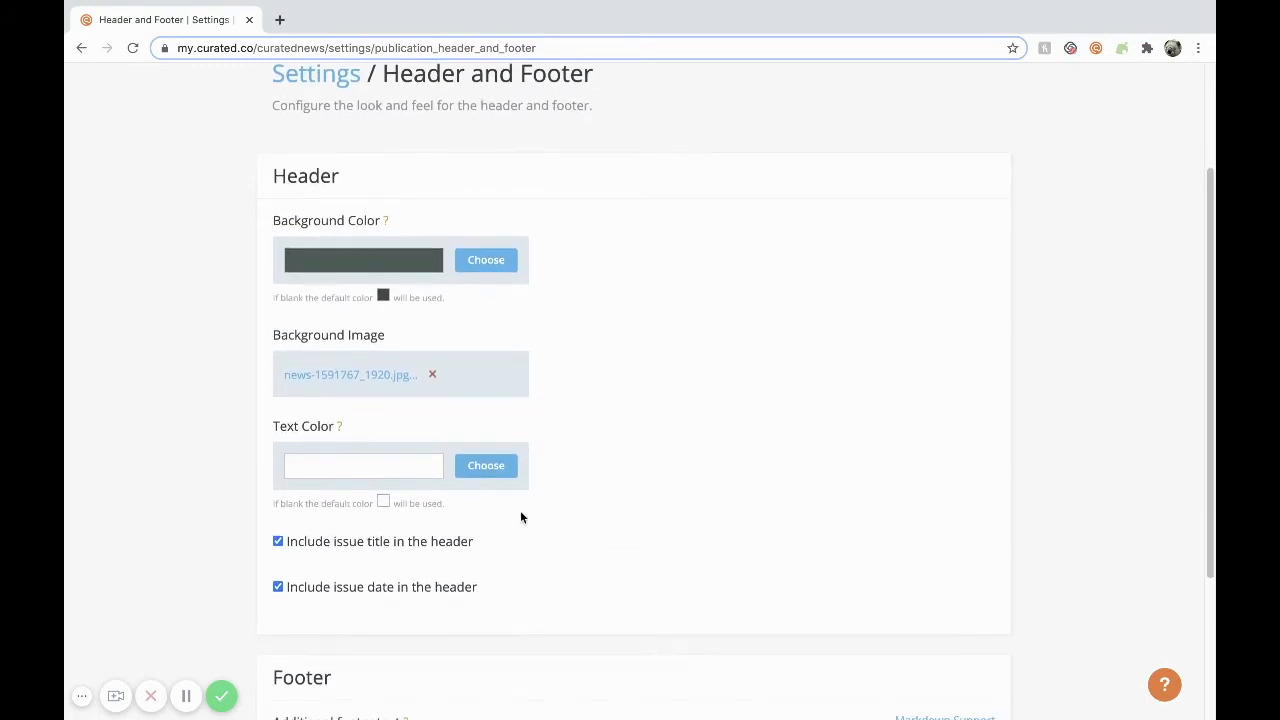
scroll(555, 512, down, 2)
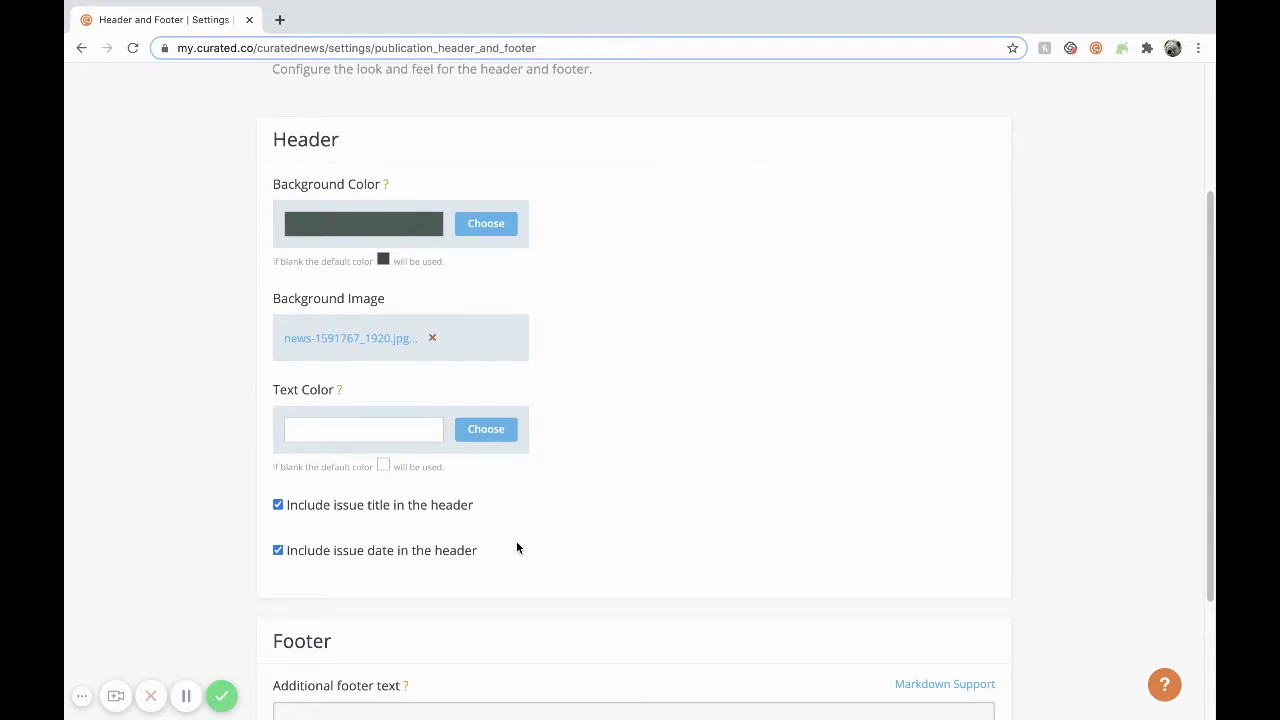
scroll(700, 540, down, 5)
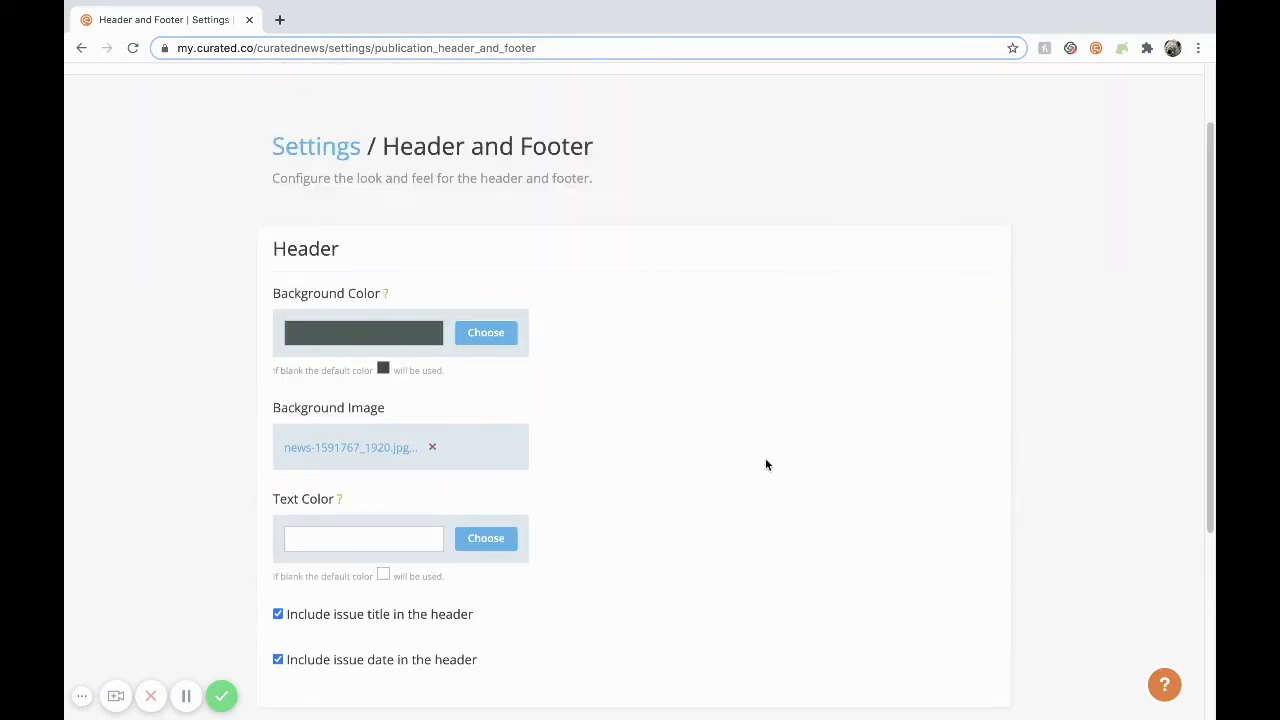
scroll(770, 468, down, 3)
click(987, 619)
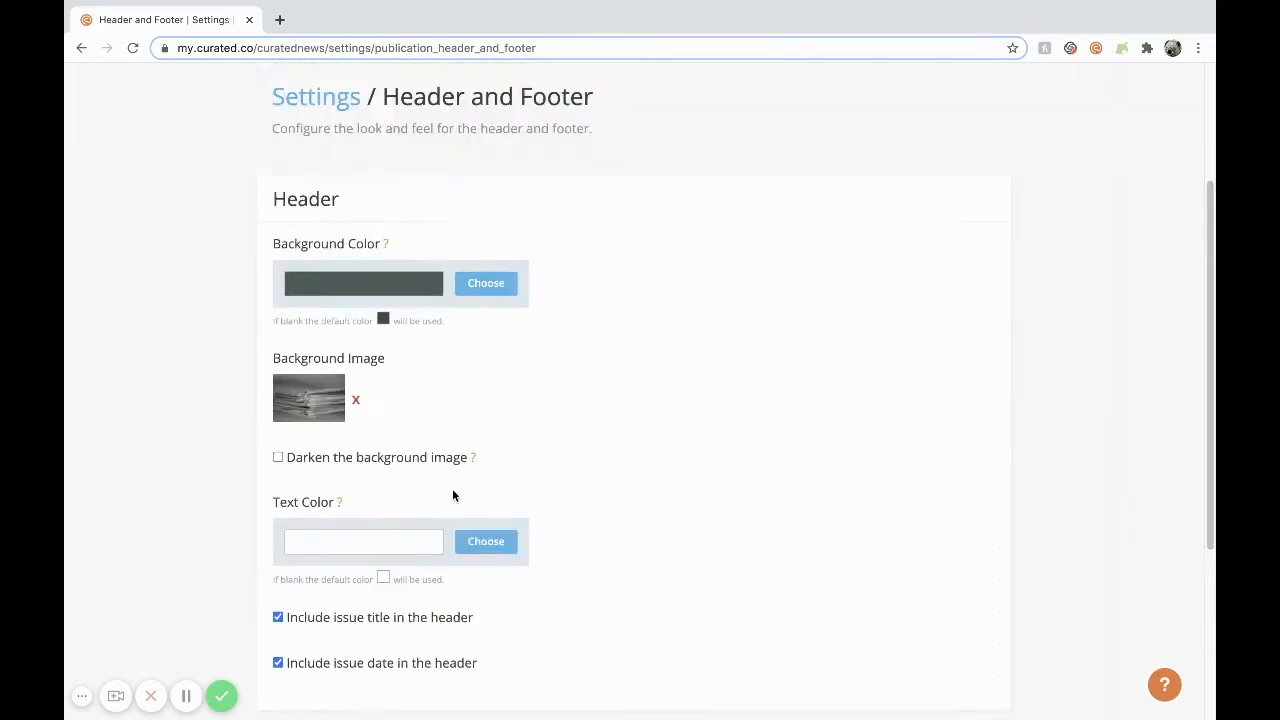
- Enable darkening of the header's background image and save the Header and Footer settings
click(278, 458)
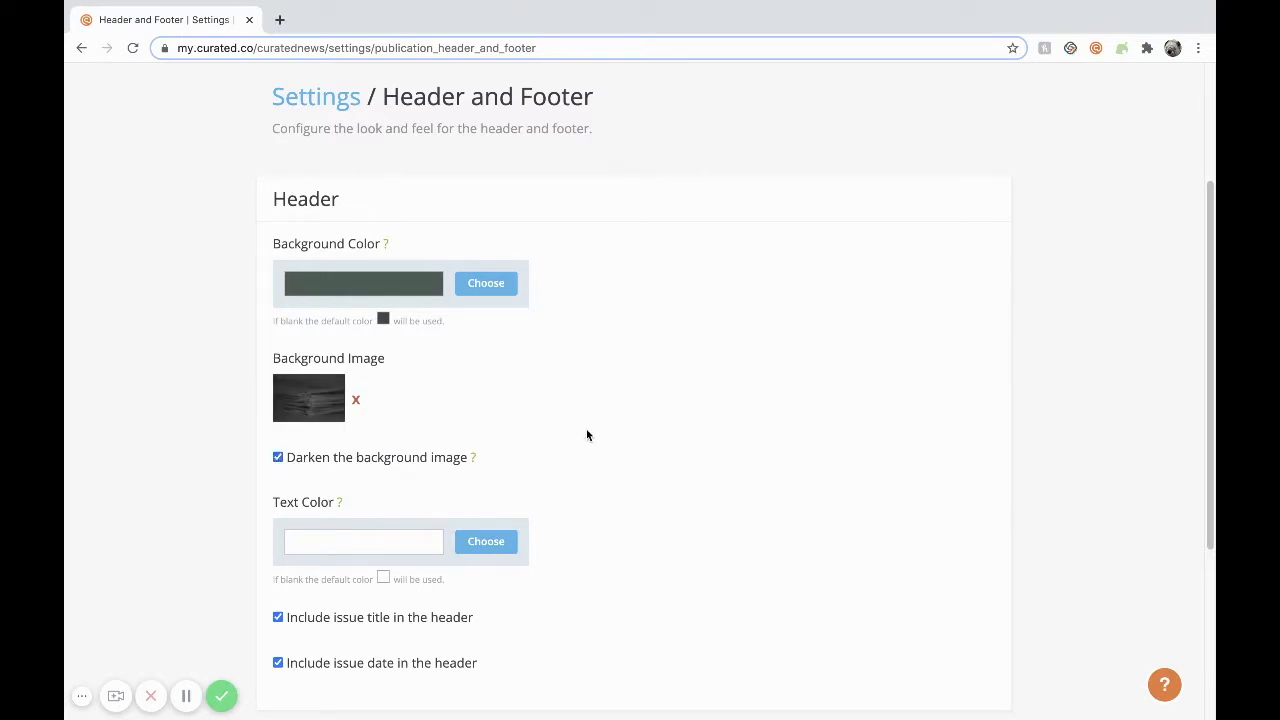
scroll(1069, 328, down, 3)
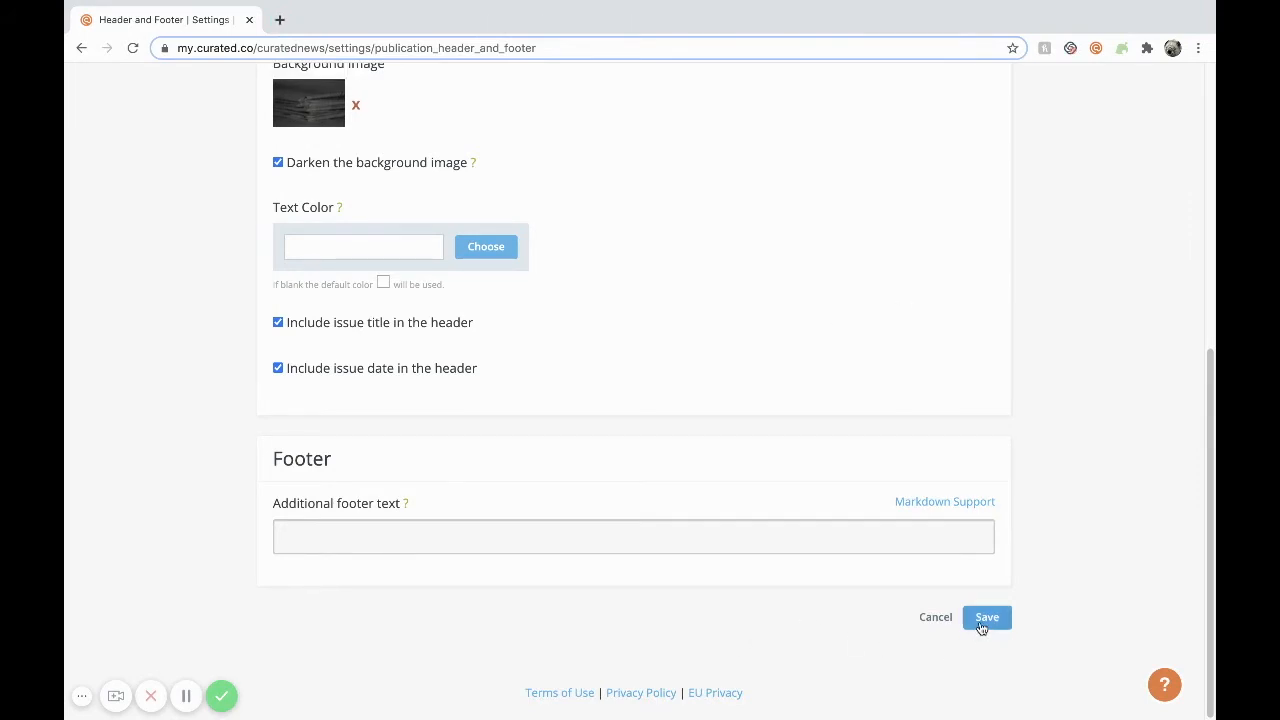
click(982, 622)
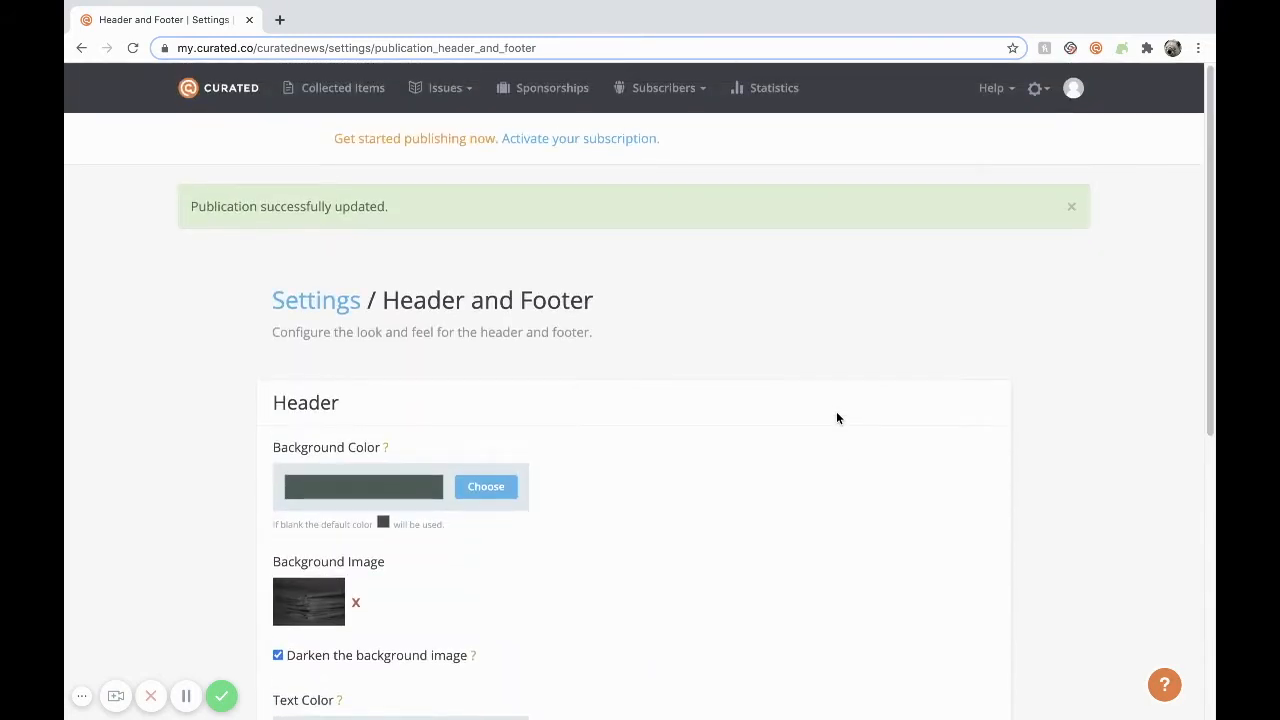
- Visit the publication site and check the darkened header background behind the logo, description and subscribe form
click(1036, 88)
click(1008, 160)
click(323, 20)
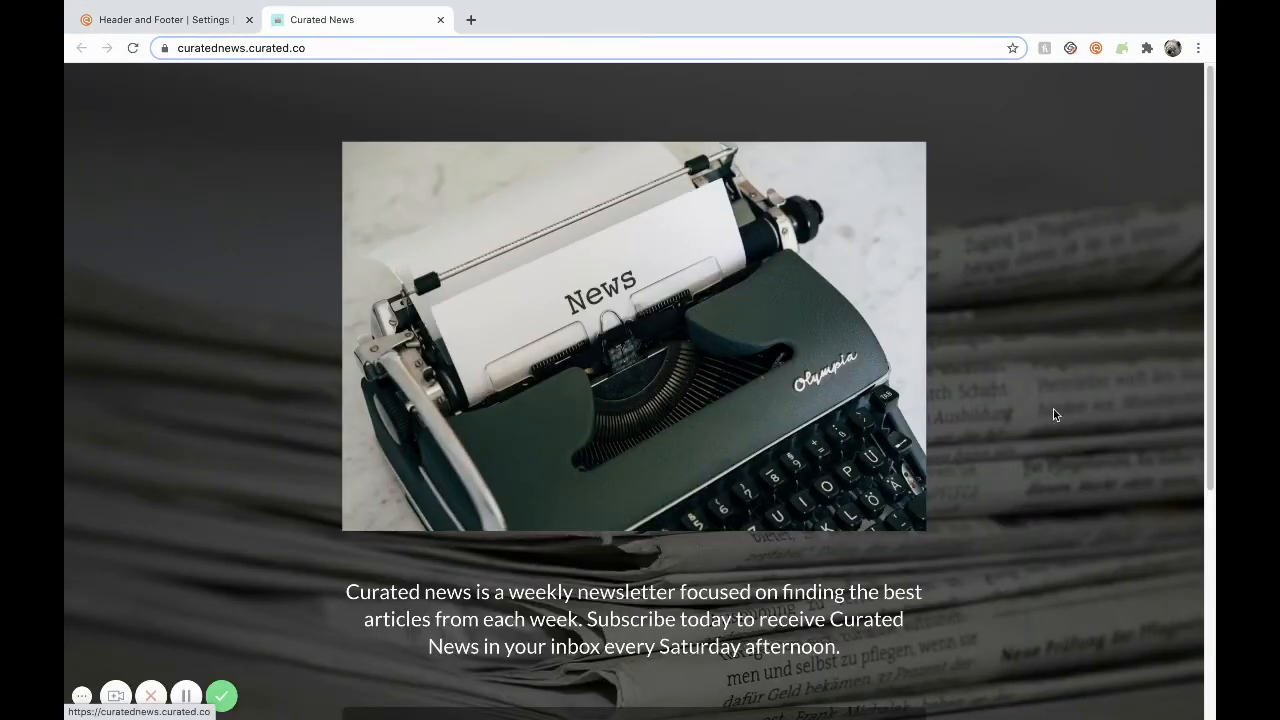
scroll(1053, 408, down, 1)
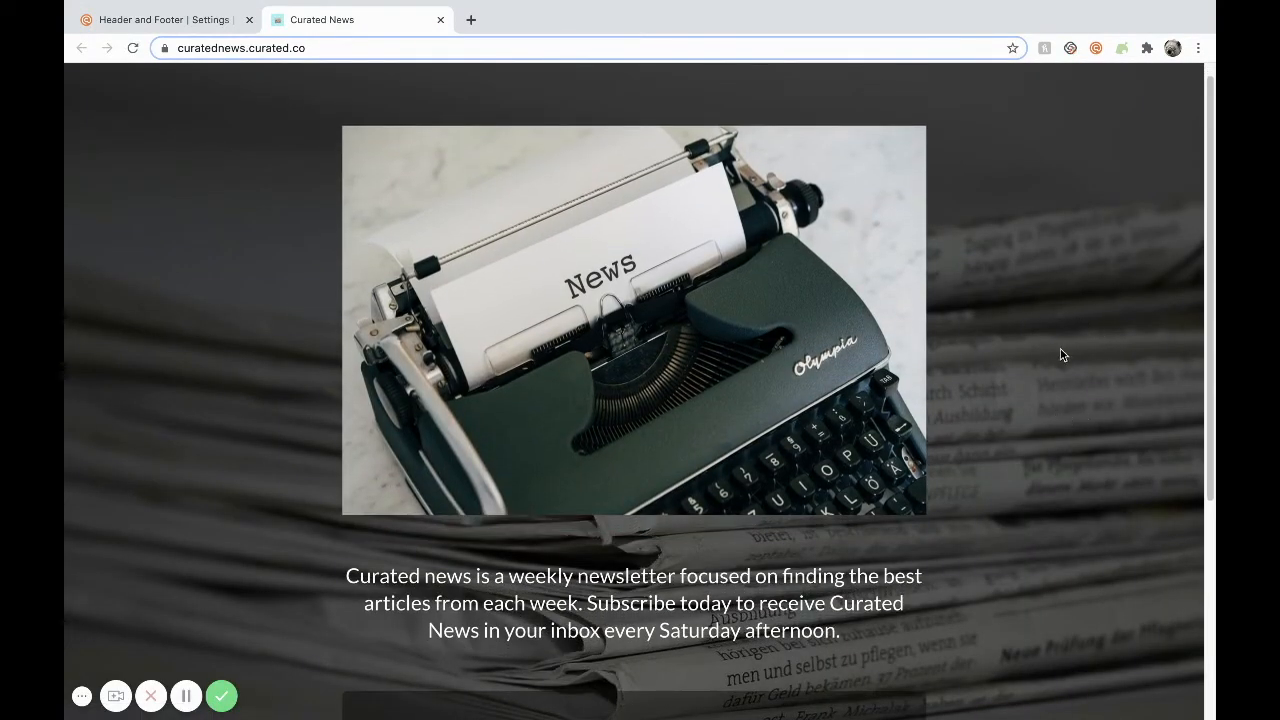
scroll(1073, 372, down, 1)
scroll(1062, 411, down, 1)
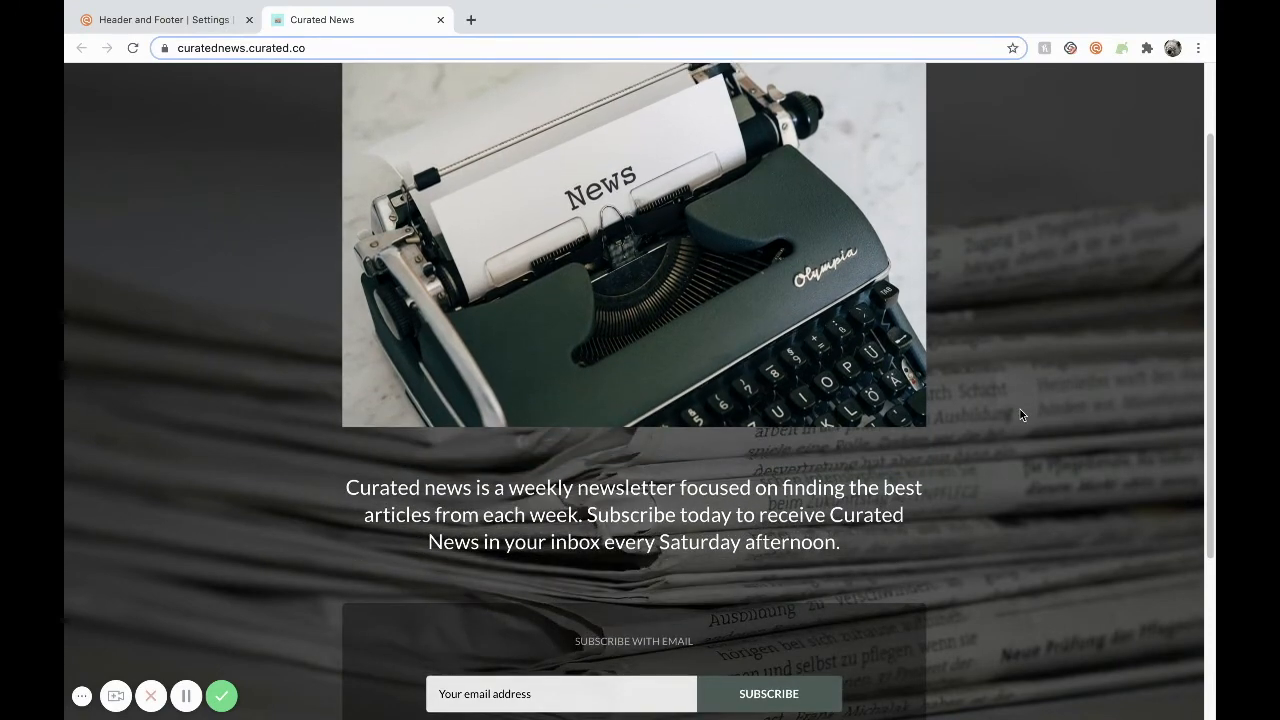
scroll(1020, 414, down, 1)
scroll(223, 518, down, 3)
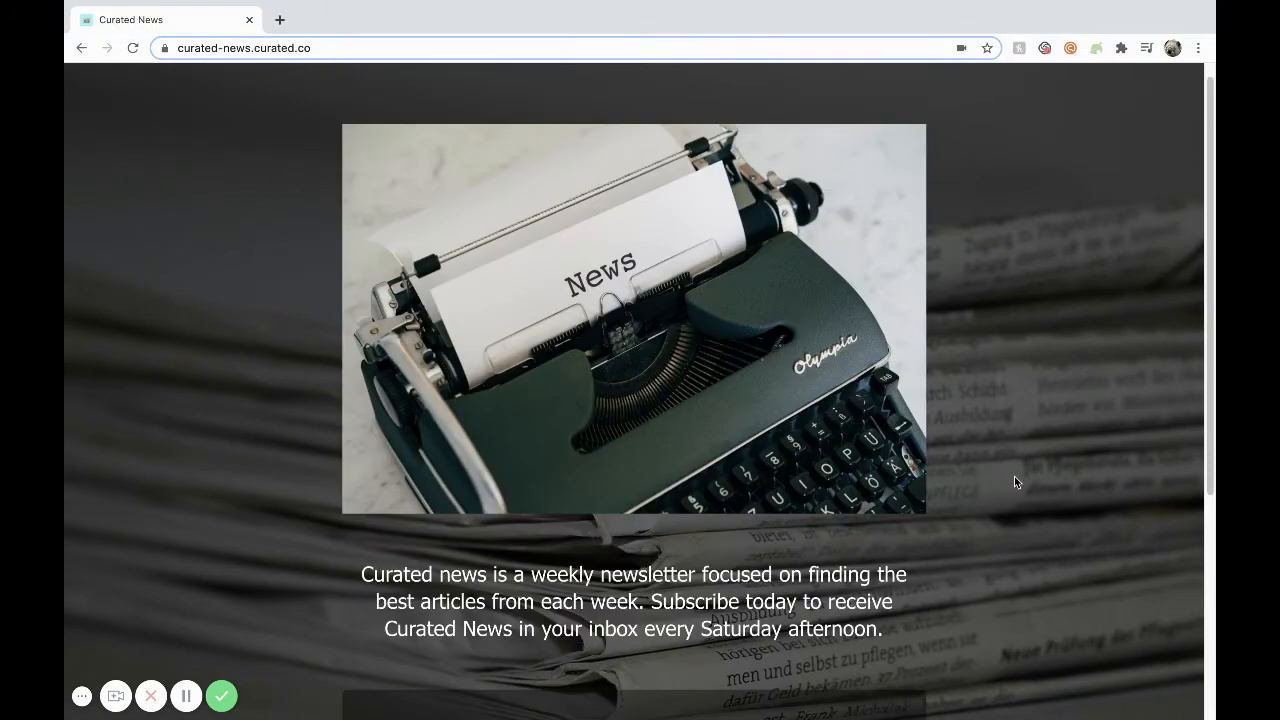
- Review the sign up page's font and subscribe form, and look through the web preview of issue 1
scroll(1014, 482, down, 4)
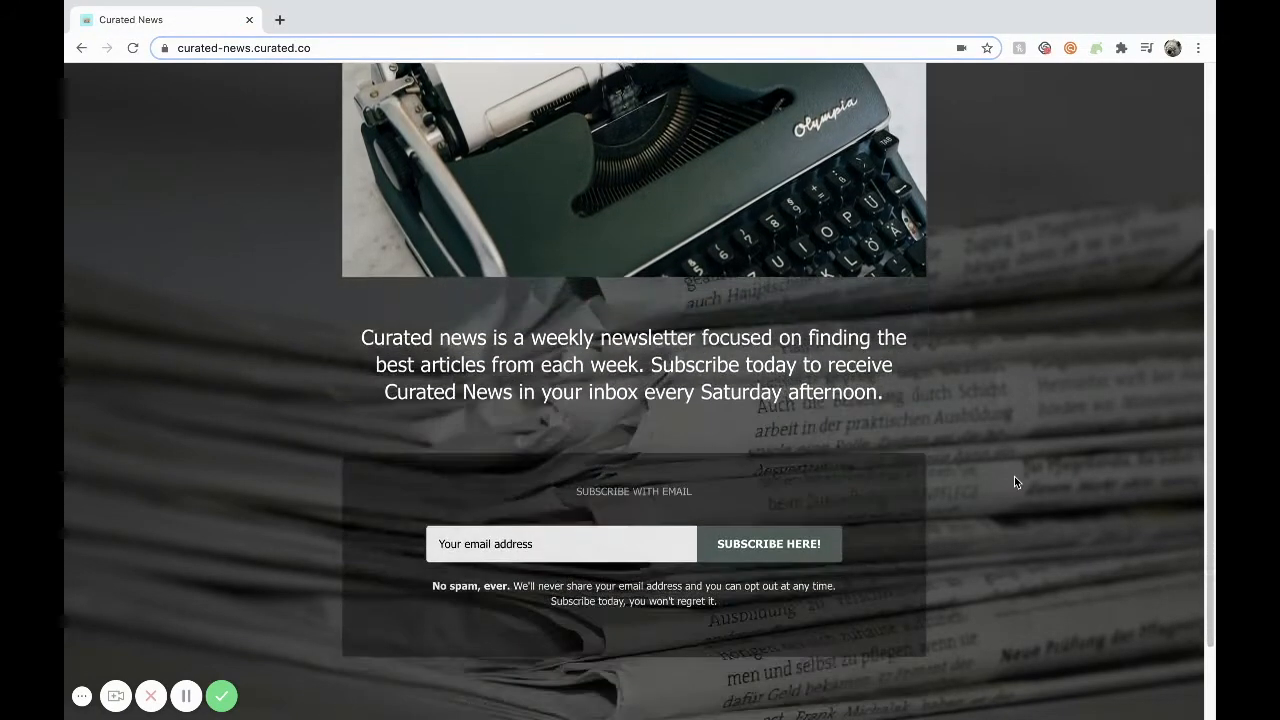
scroll(1014, 482, up, 3)
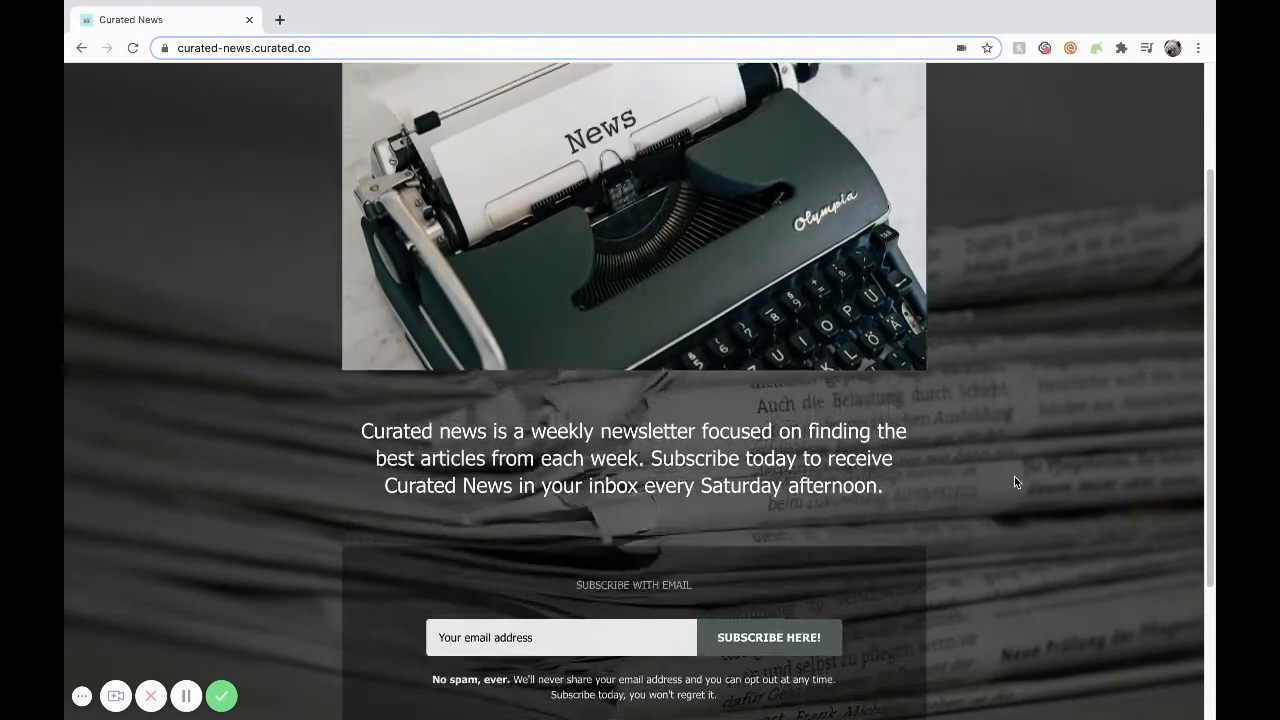
scroll(1014, 482, up, 2)
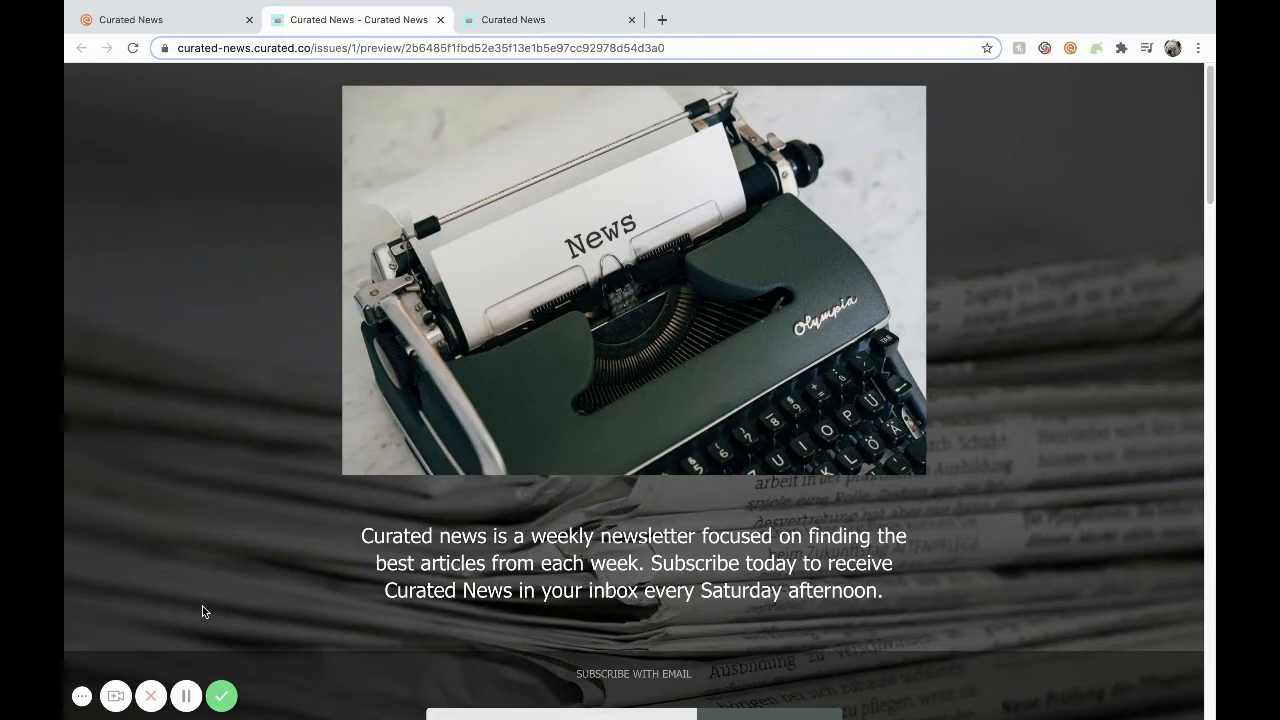
scroll(202, 611, down, 3)
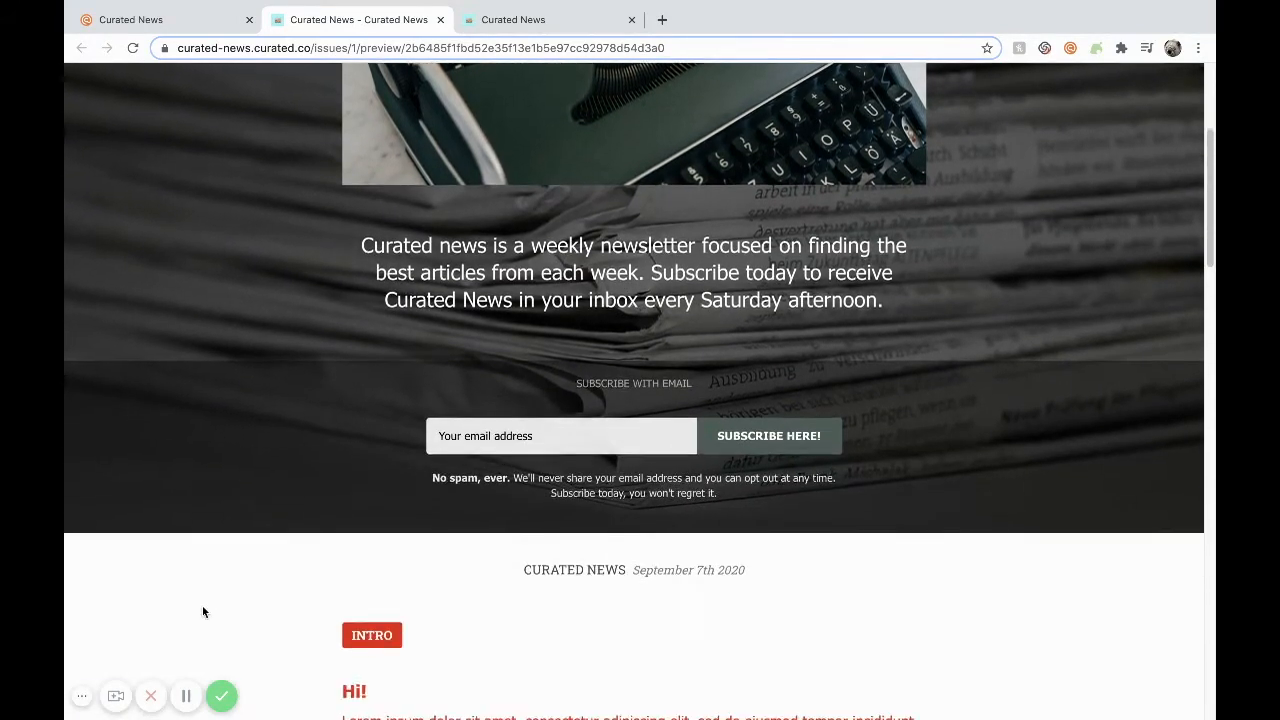
scroll(203, 611, down, 4)
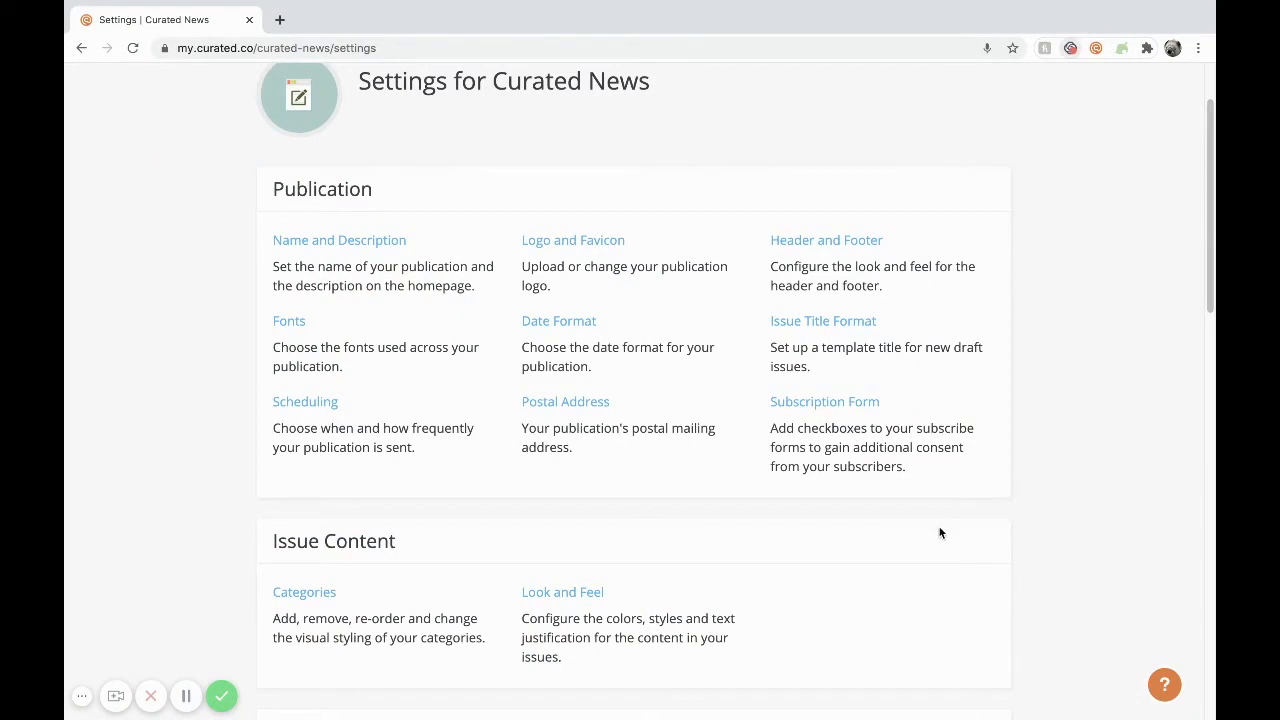
- Open the publication's Categories settings and create a new category named Intro
scroll(940, 533, down, 1)
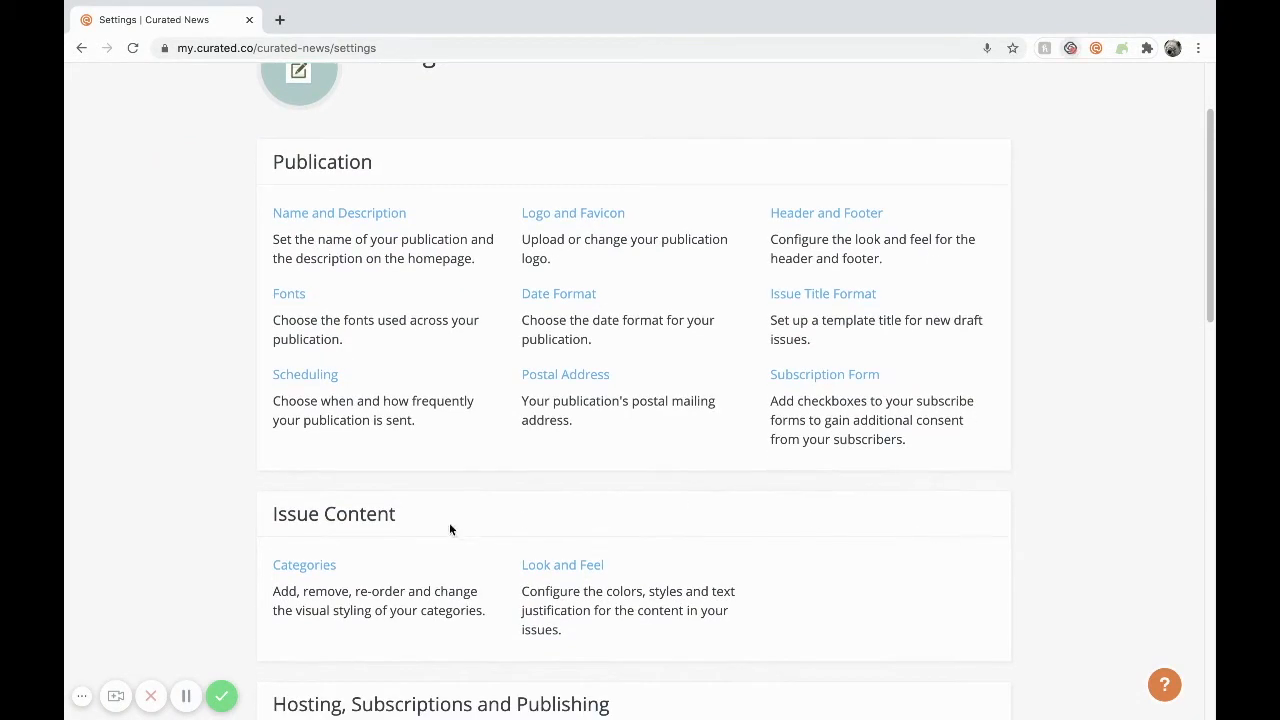
click(327, 568)
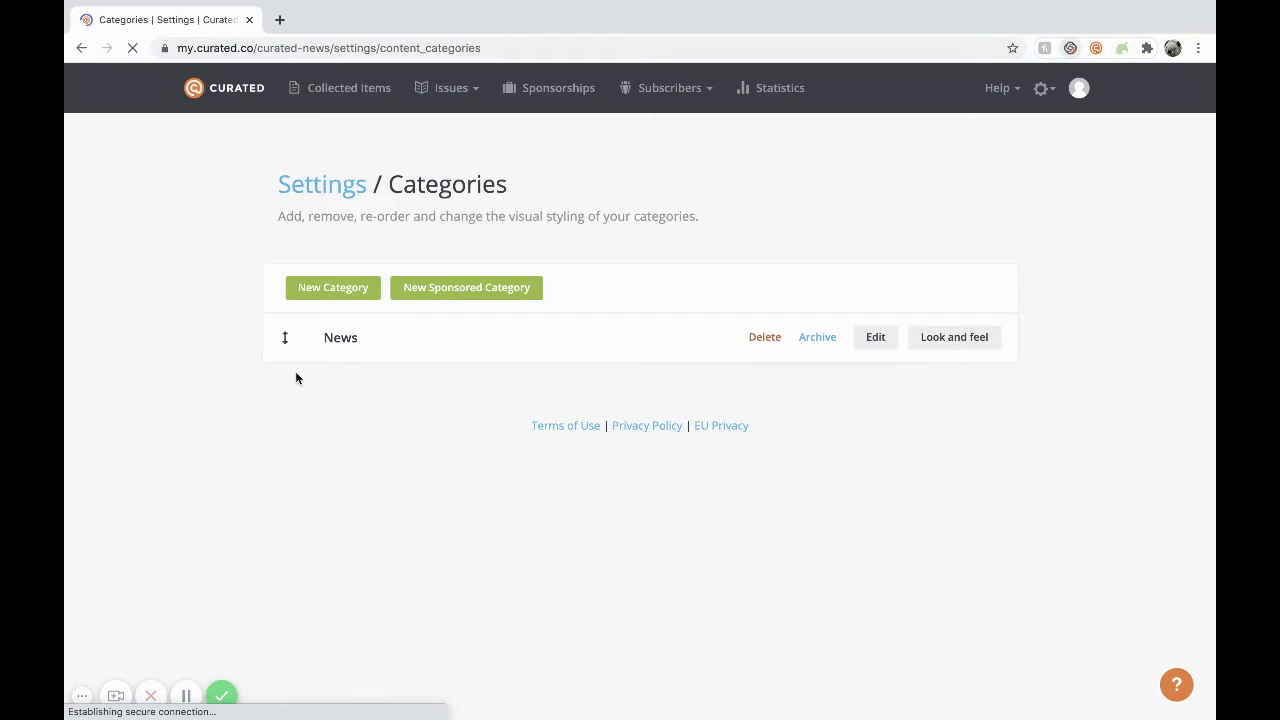
click(357, 295)
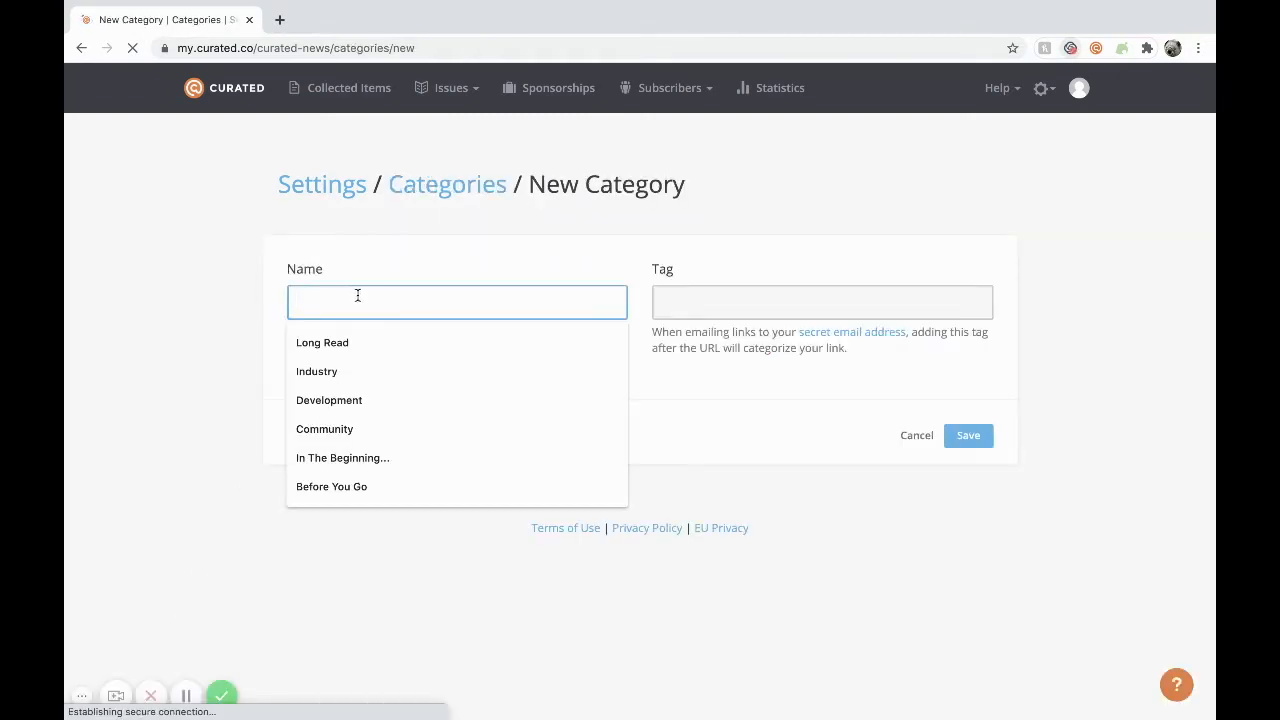
text(Intro)
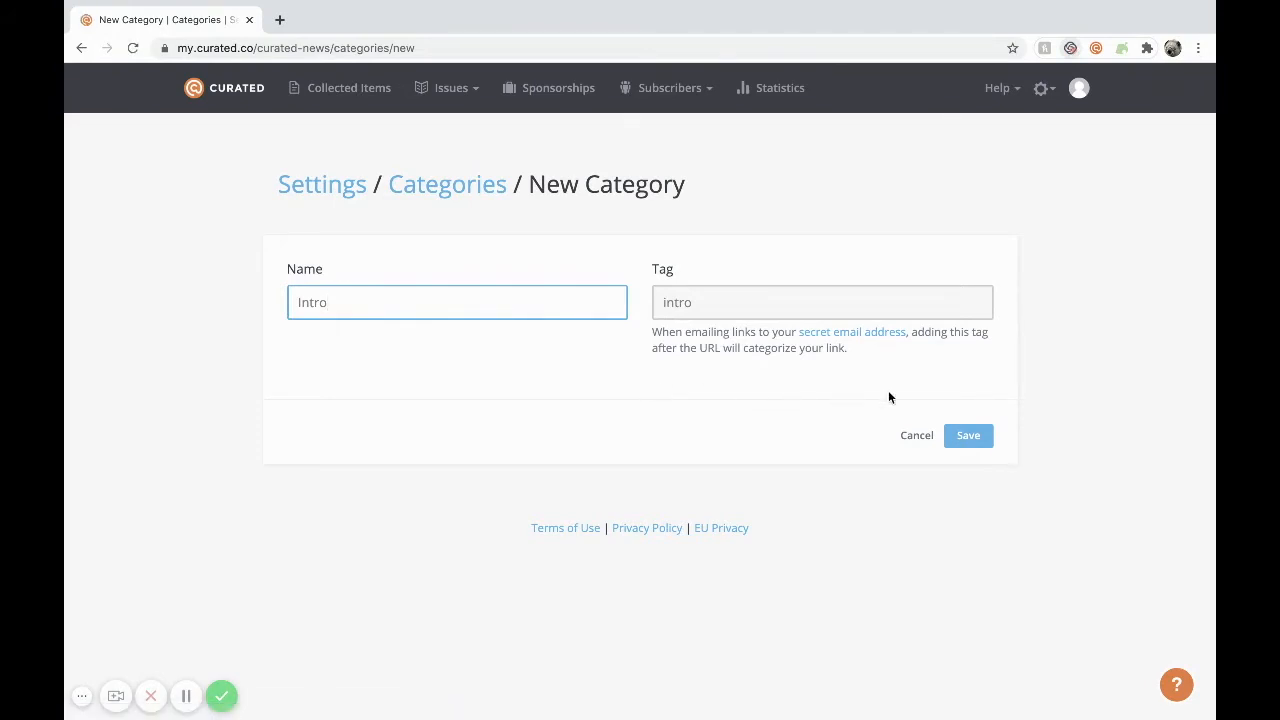
click(975, 437)
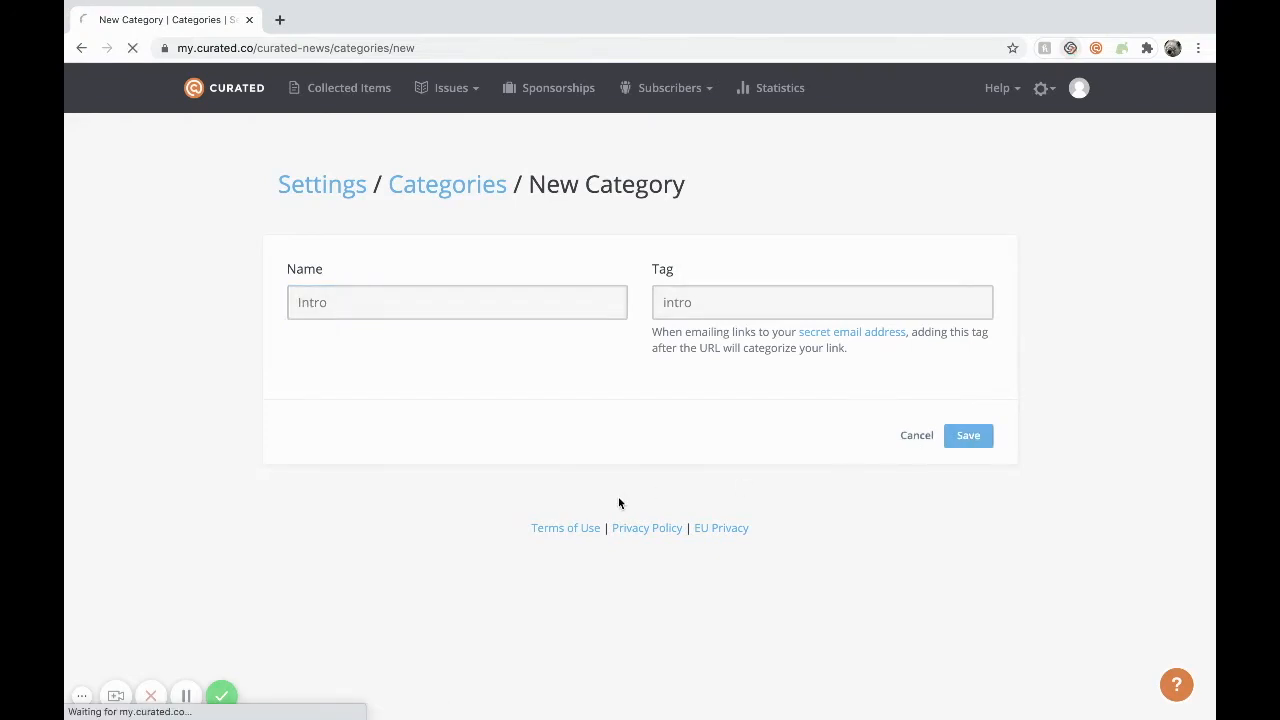
- Create and save a new content category named Election
click(345, 362)
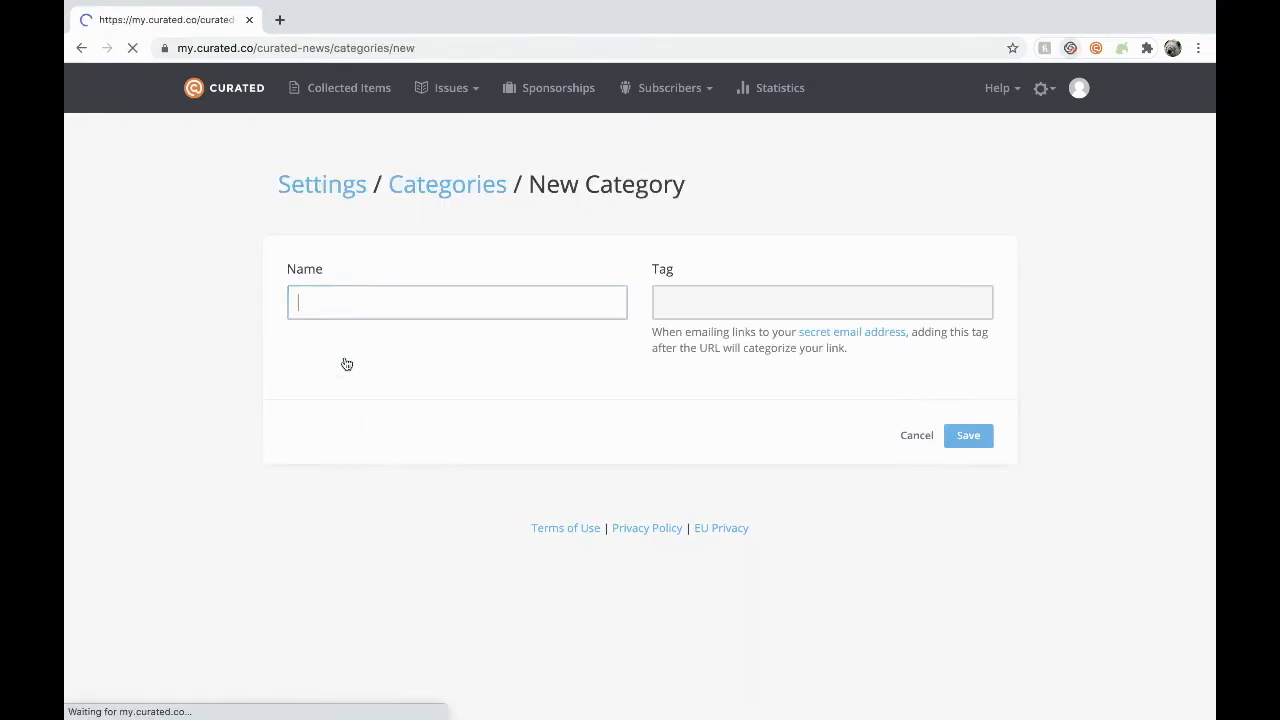
click(378, 297)
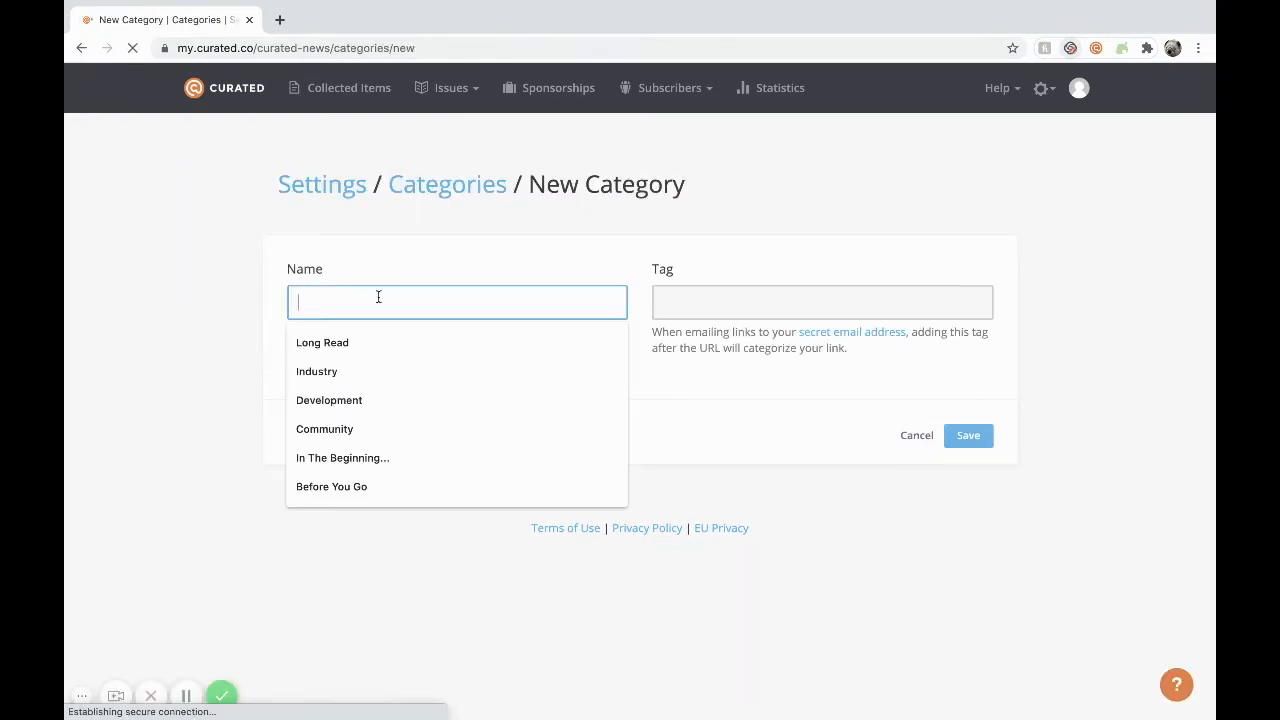
text(Election)
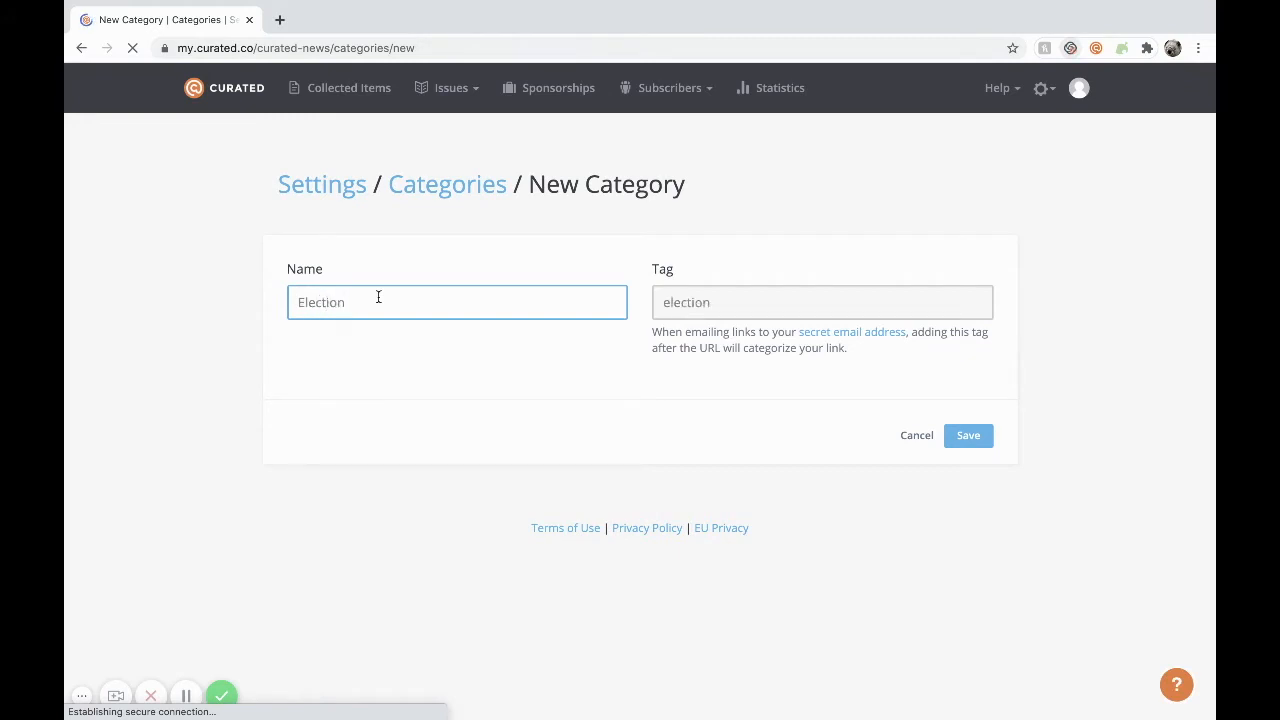
click(985, 441)
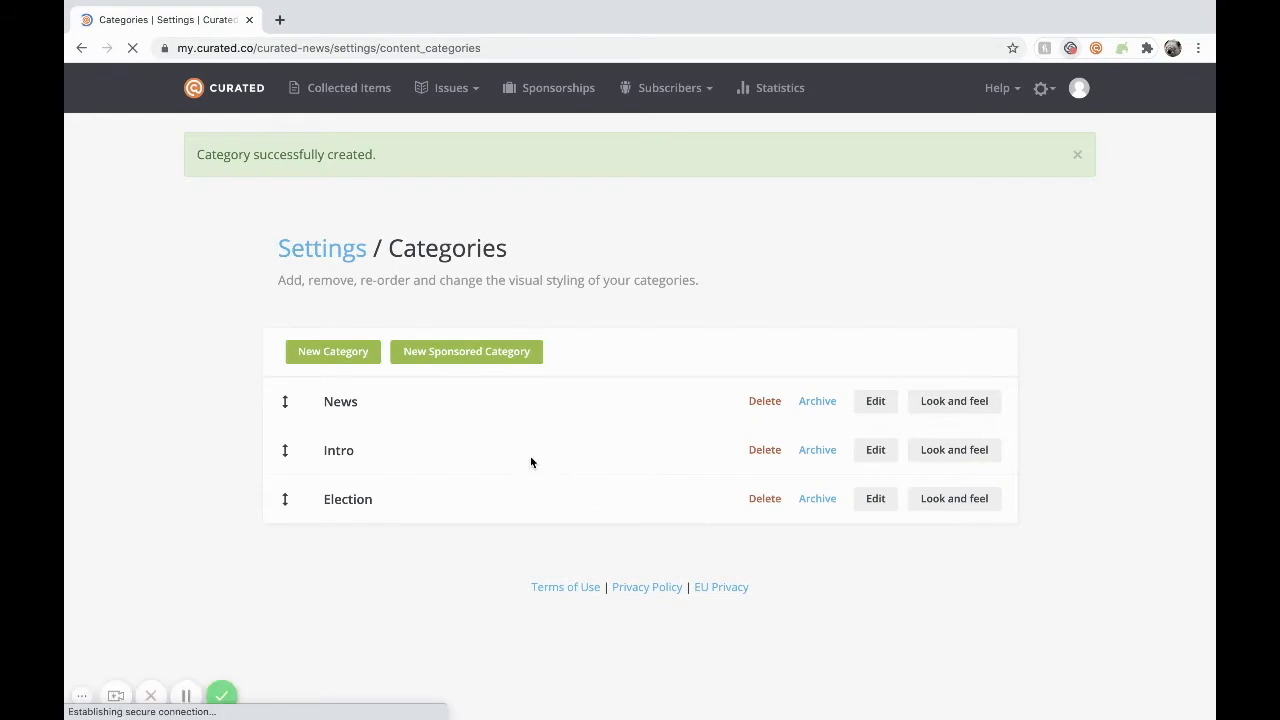
- Create and save a new content category named Science
click(352, 357)
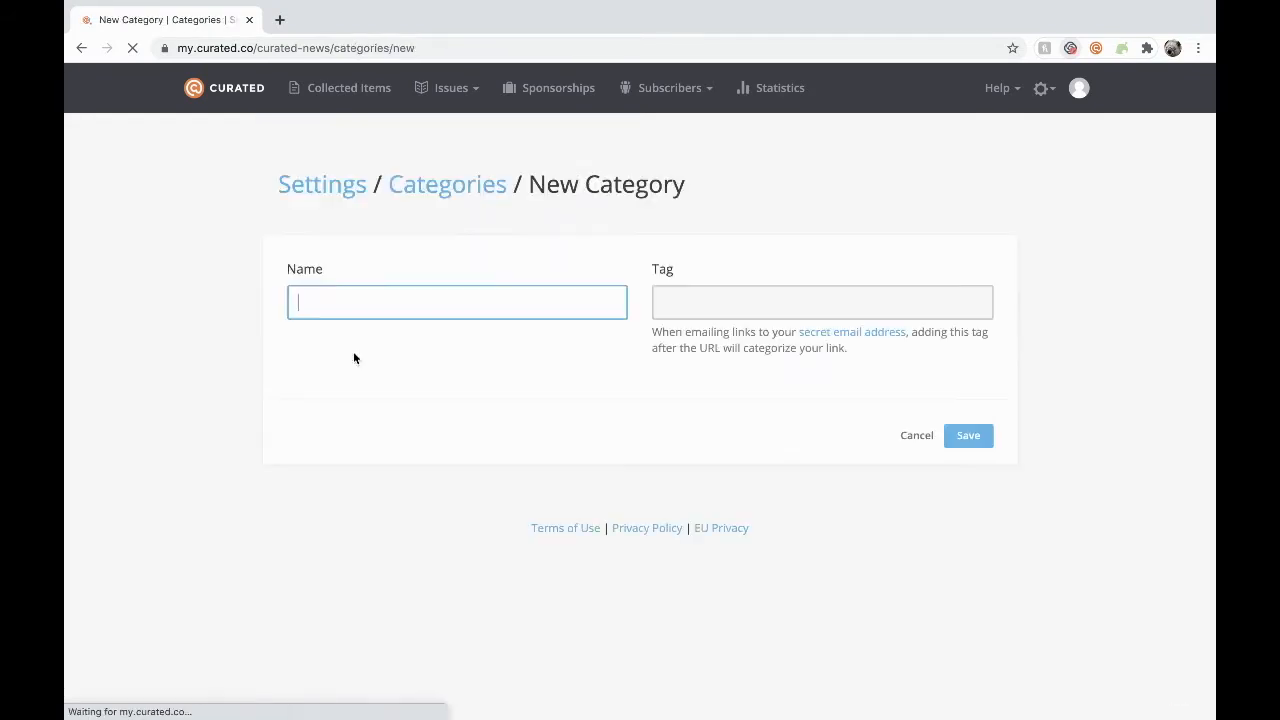
click(365, 299)
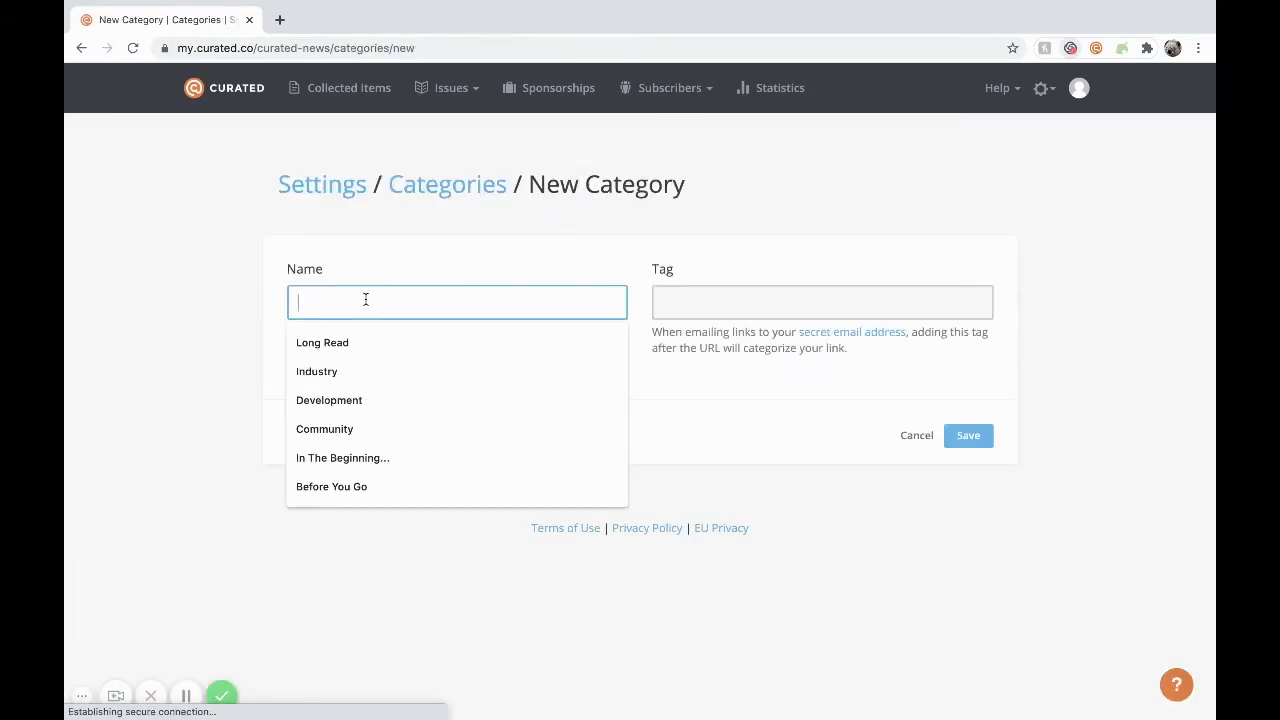
text(Science)
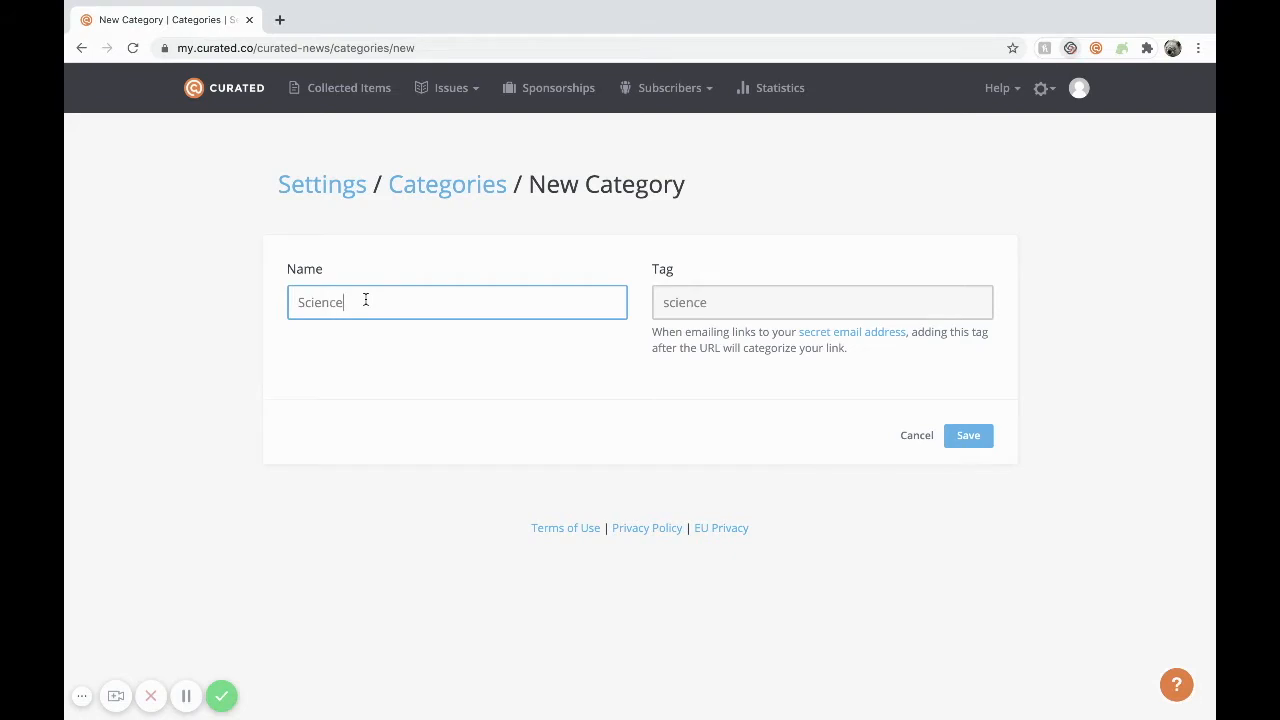
click(968, 435)
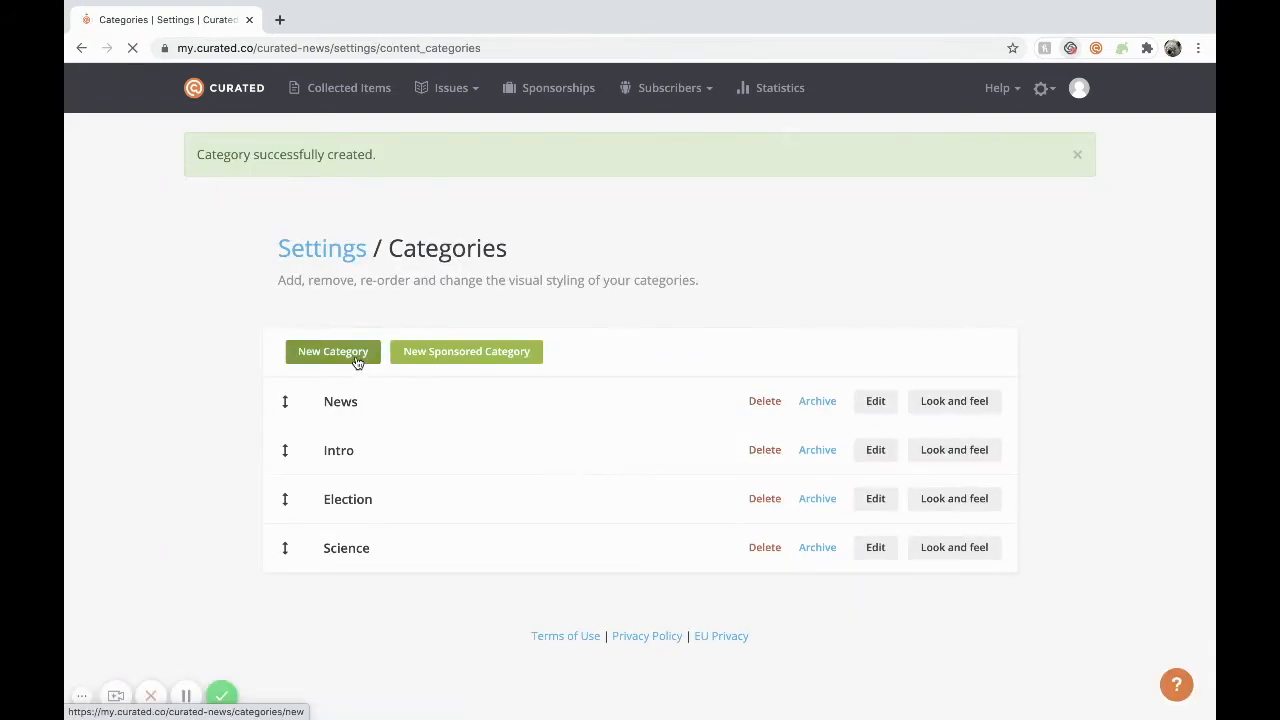
- Create and save a new content category named Electronics, and archive the News category
click(355, 361)
click(372, 308)
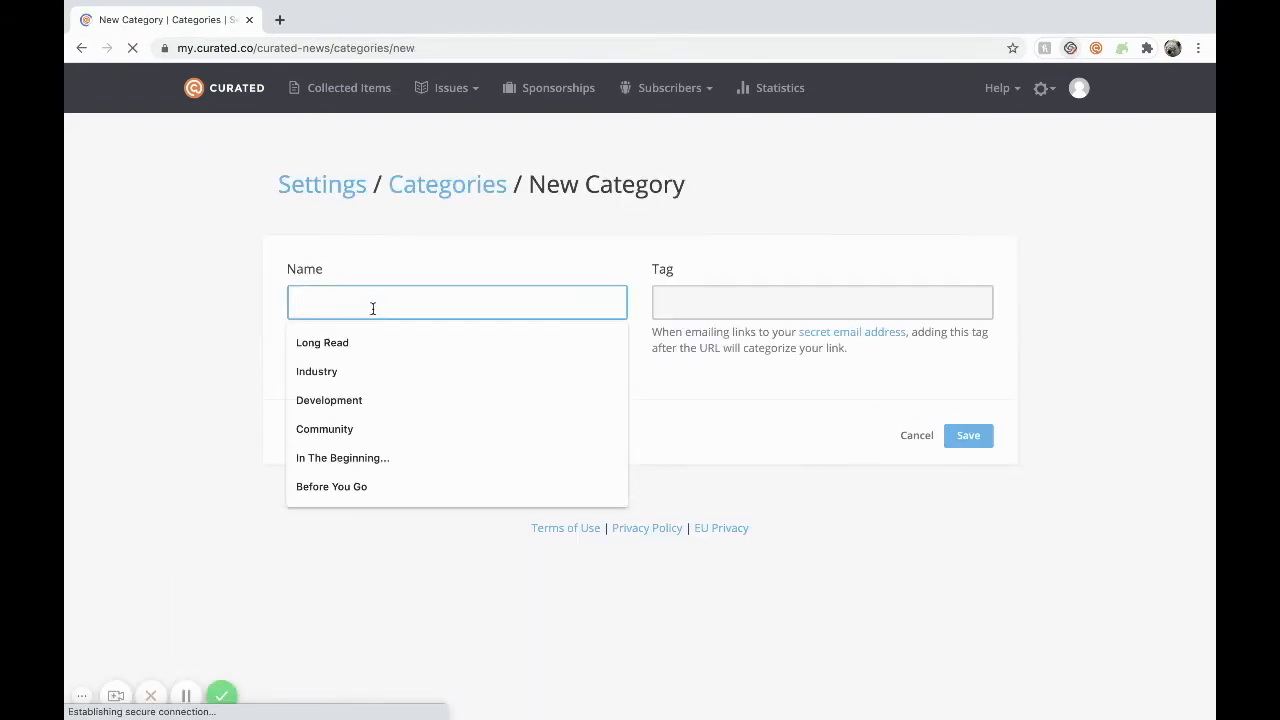
text(Electroniocs)
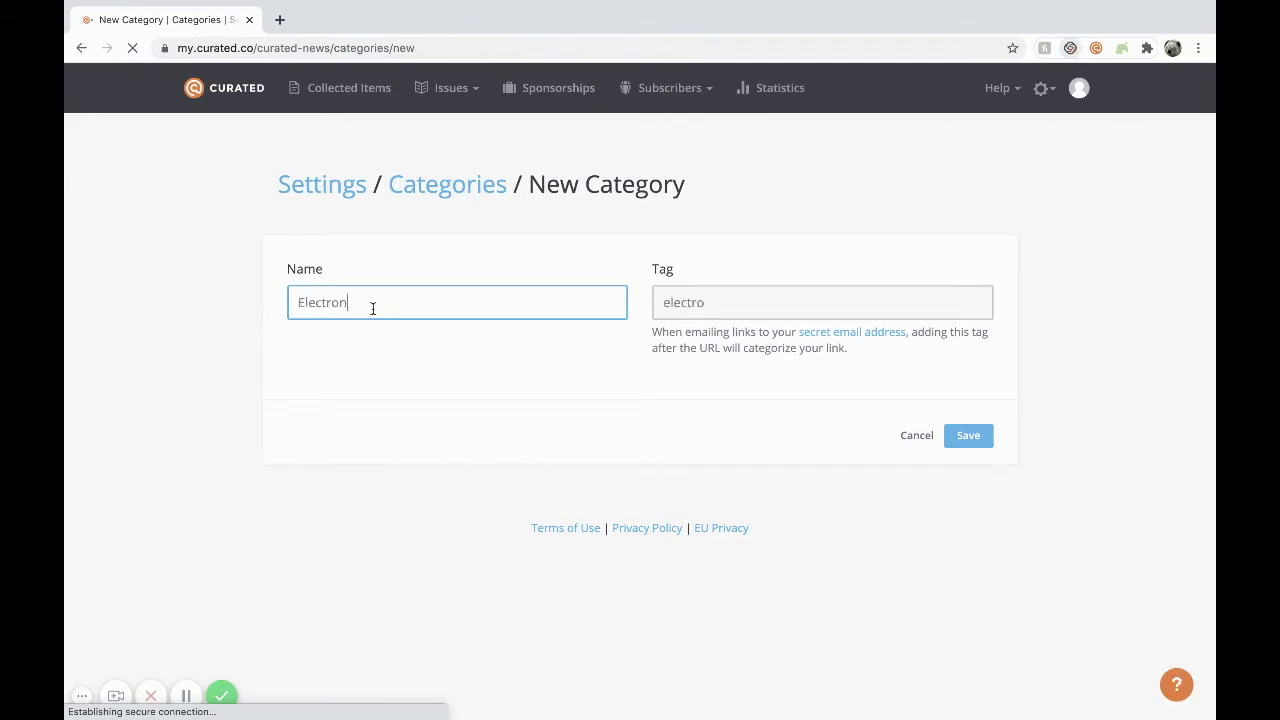
key(BackSpace)
key(BackSpace)
key(BackSpace)
text(cs)
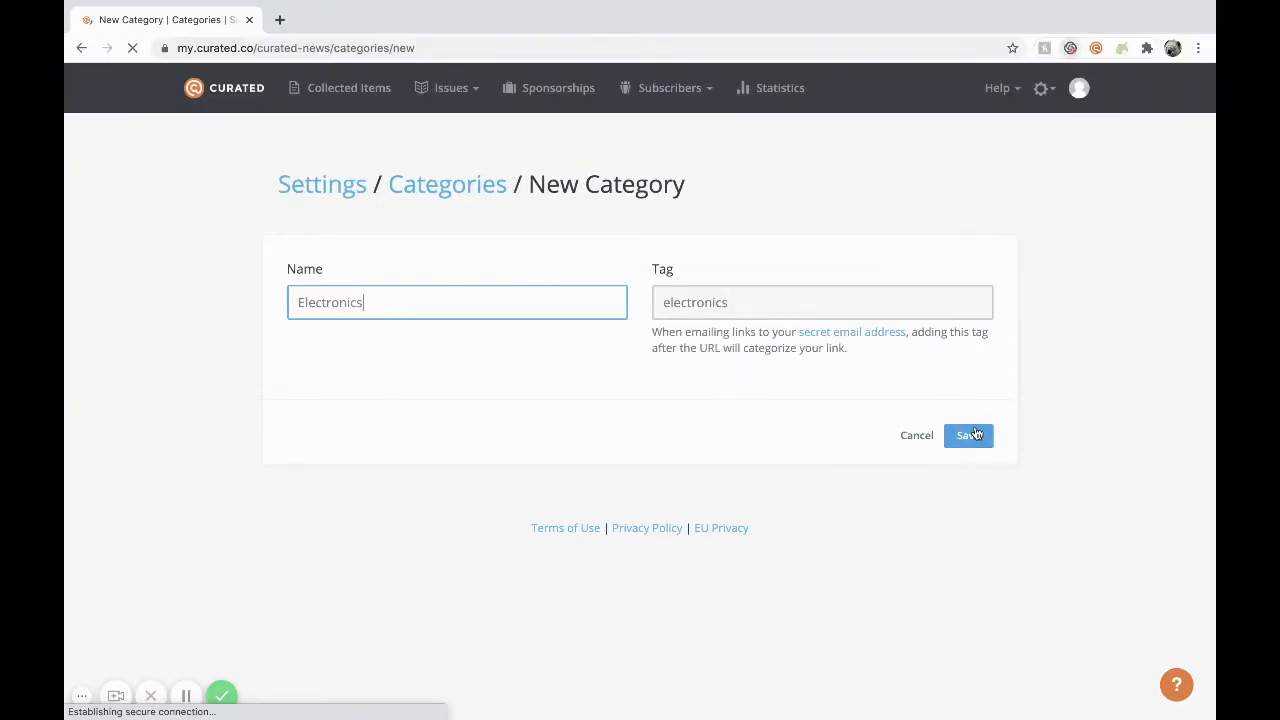
click(970, 437)
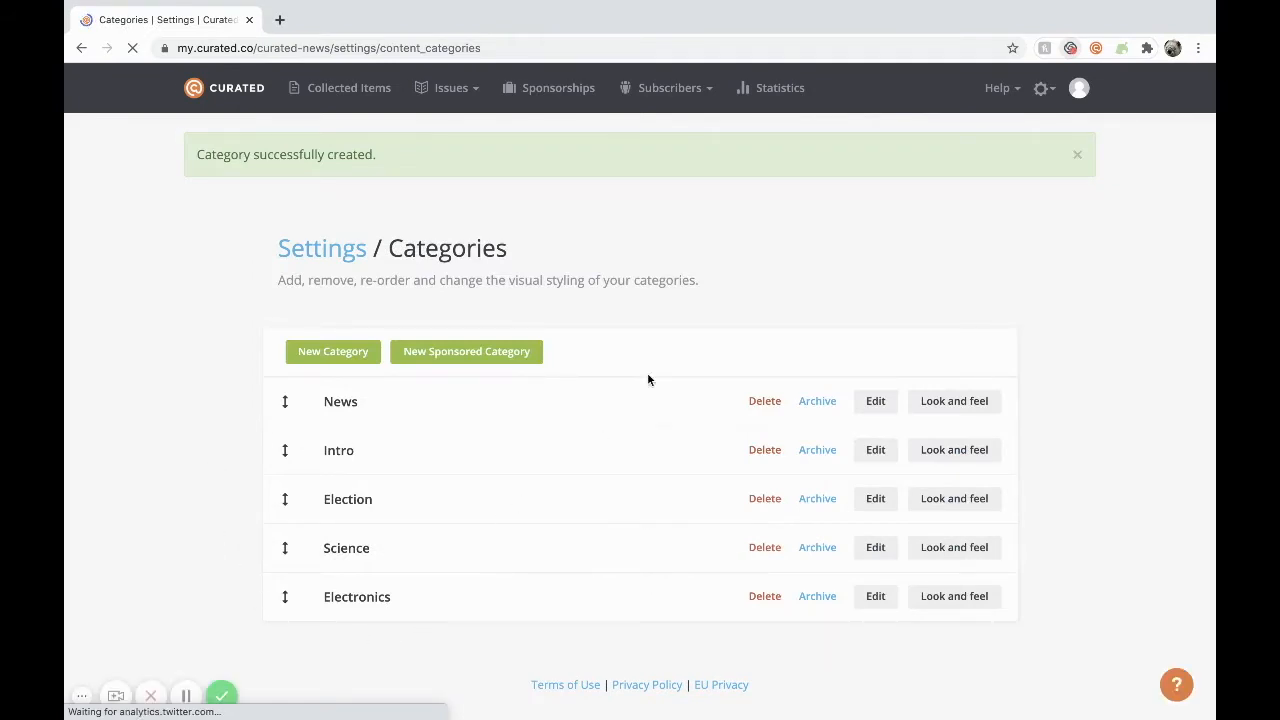
click(818, 403)
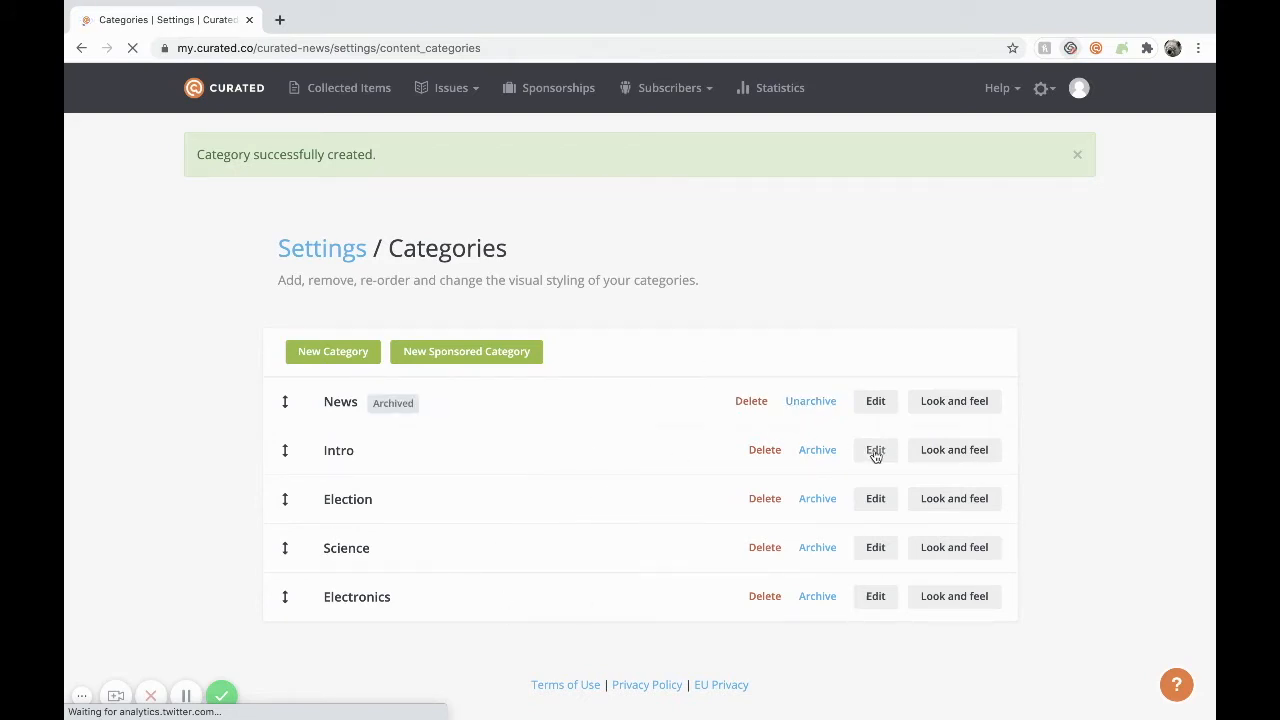
- Open the Intro category's look and feel settings and review the header style, icon and color options
click(951, 459)
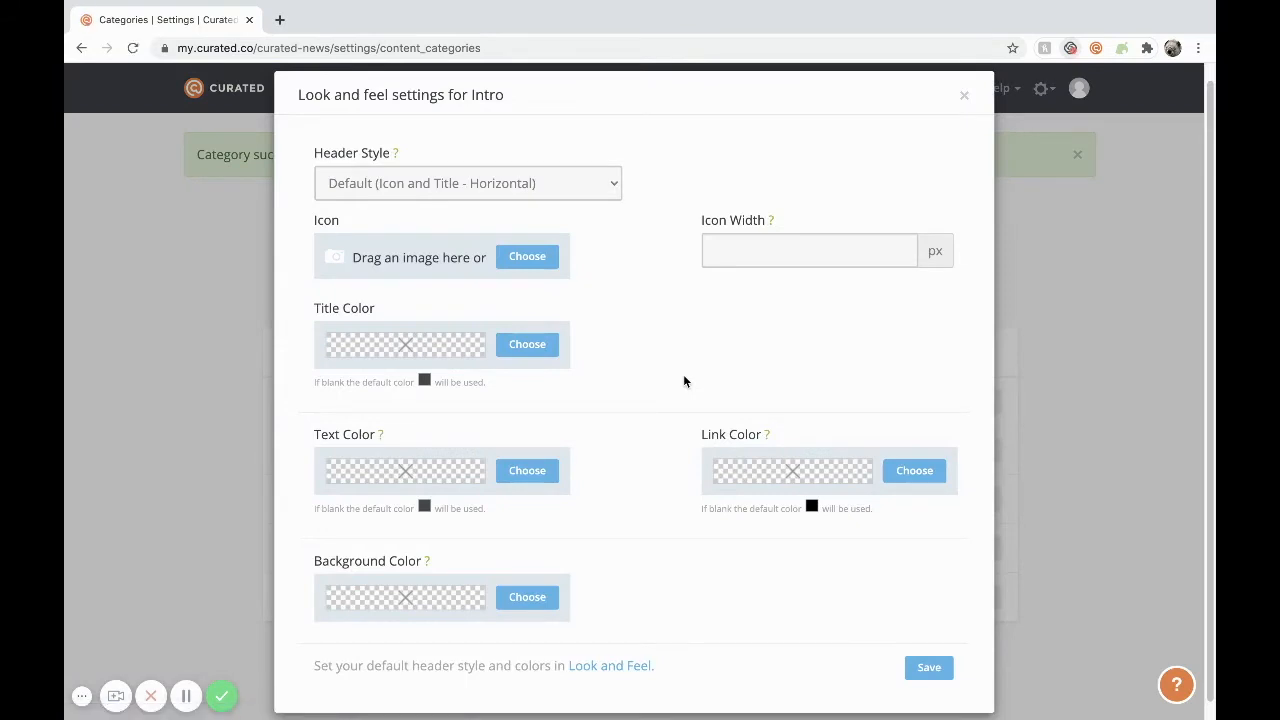
click(610, 192)
click(608, 188)
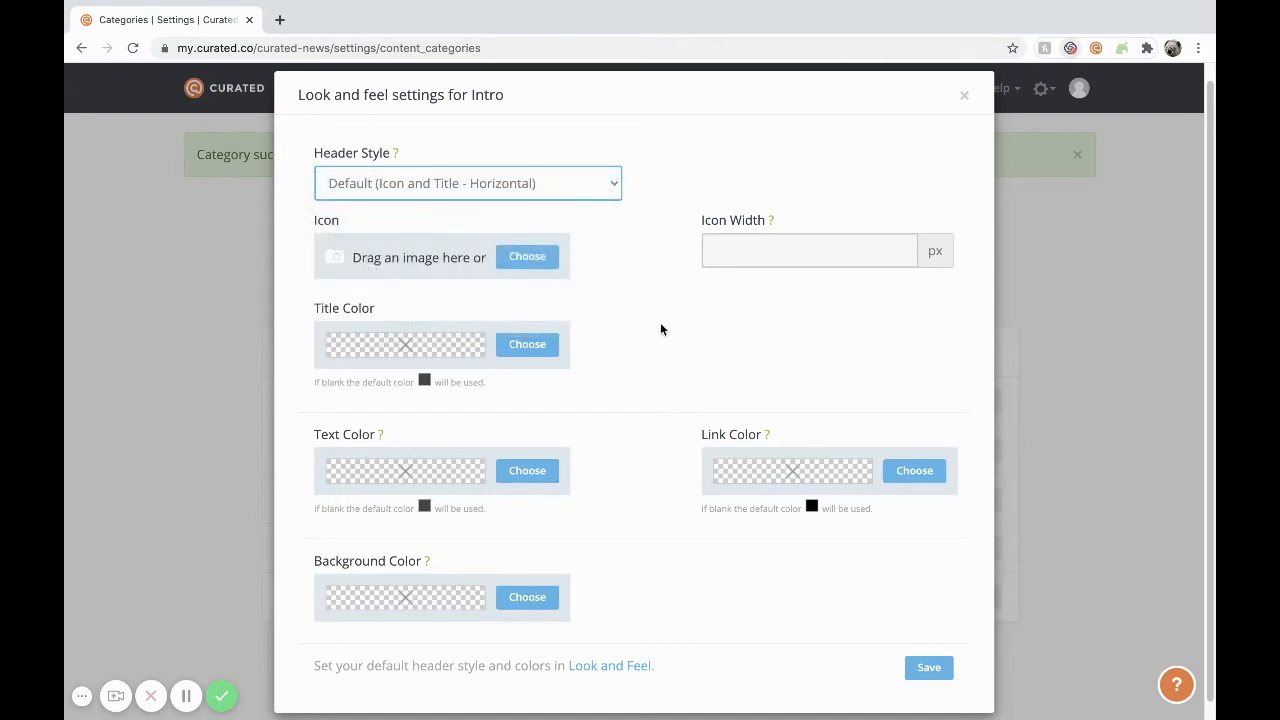
scroll(658, 330, down, 1)
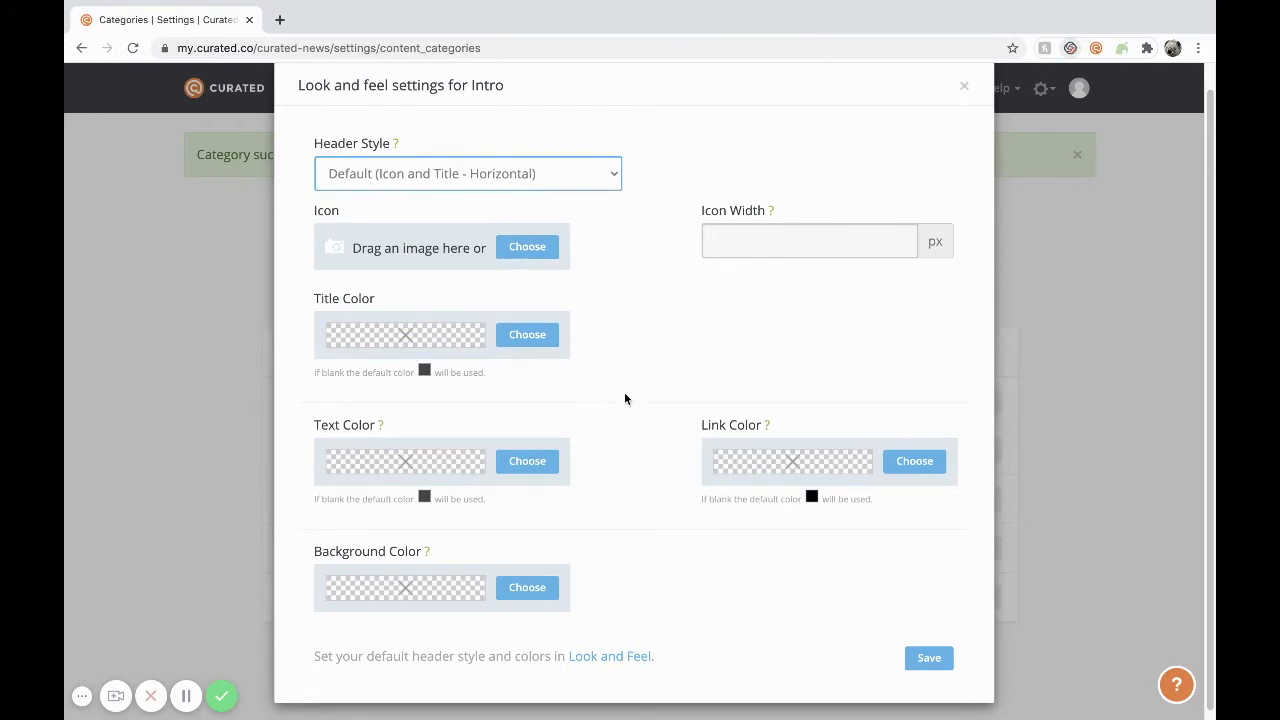
scroll(625, 385, up, 2)
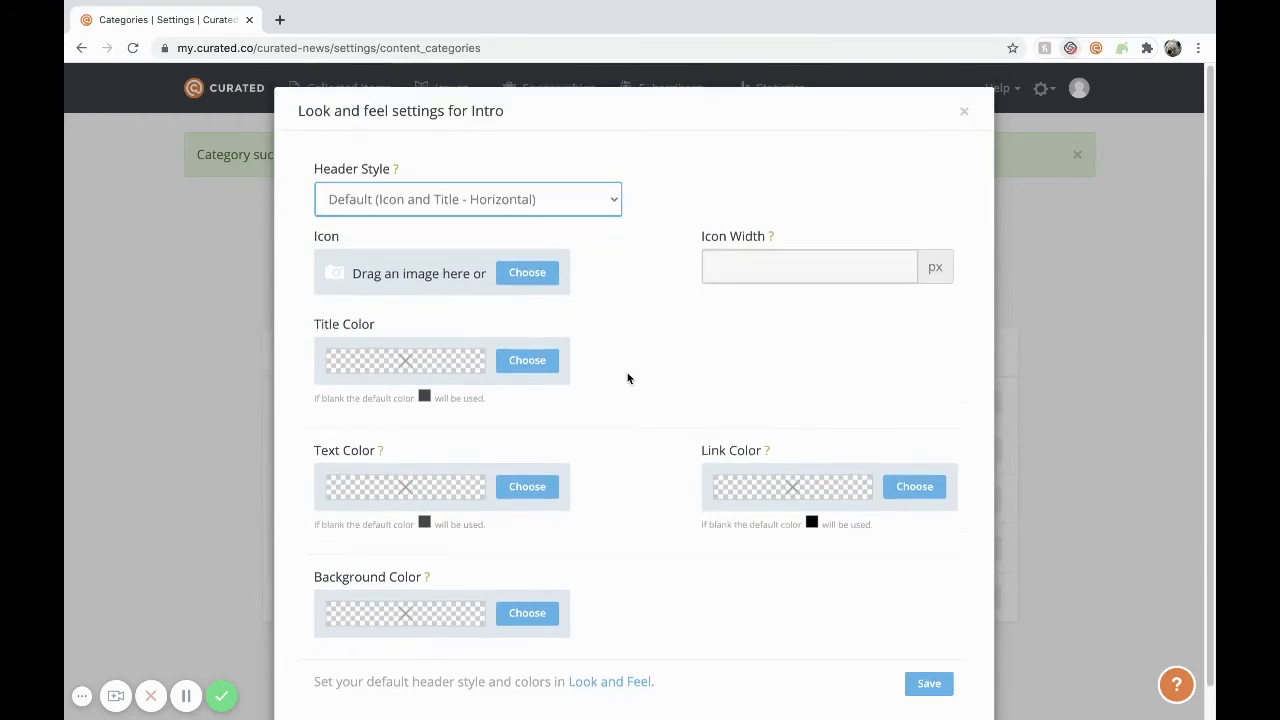
click(606, 208)
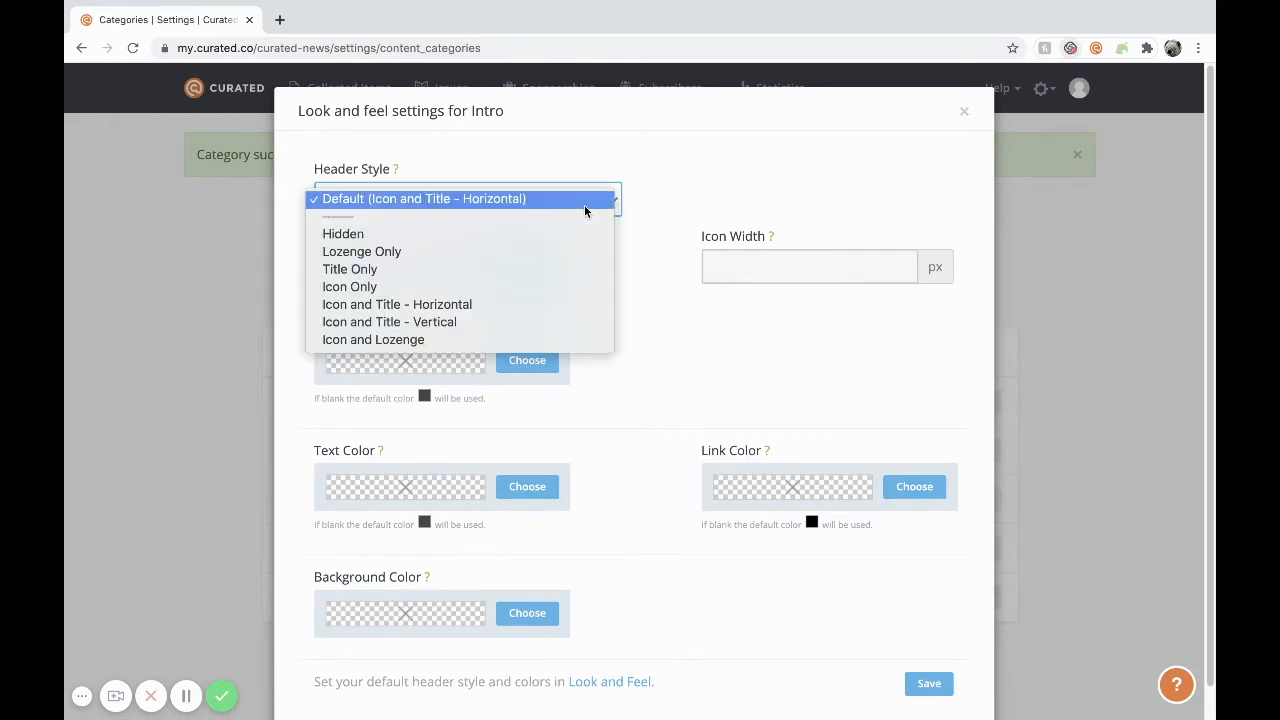
click(586, 209)
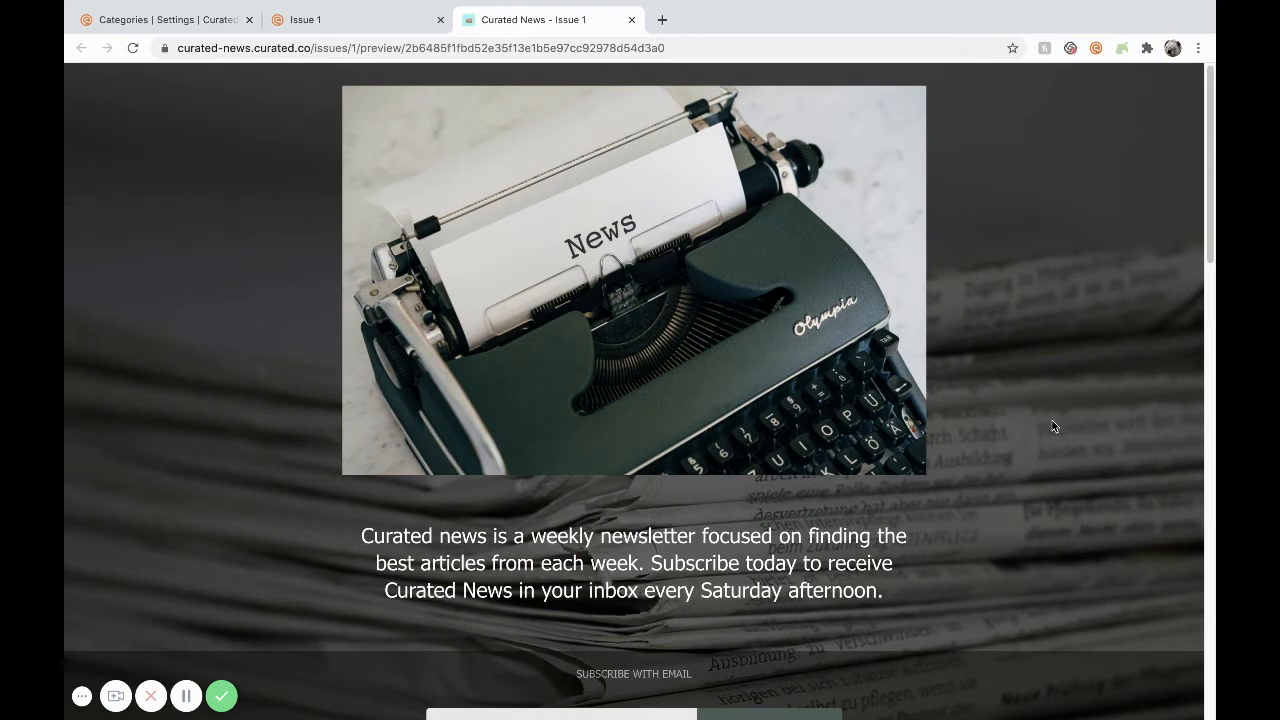
- Look through the web preview of issue 1, examining how the Intro, Election and Science category headings are styled
scroll(1040, 457, down, 3)
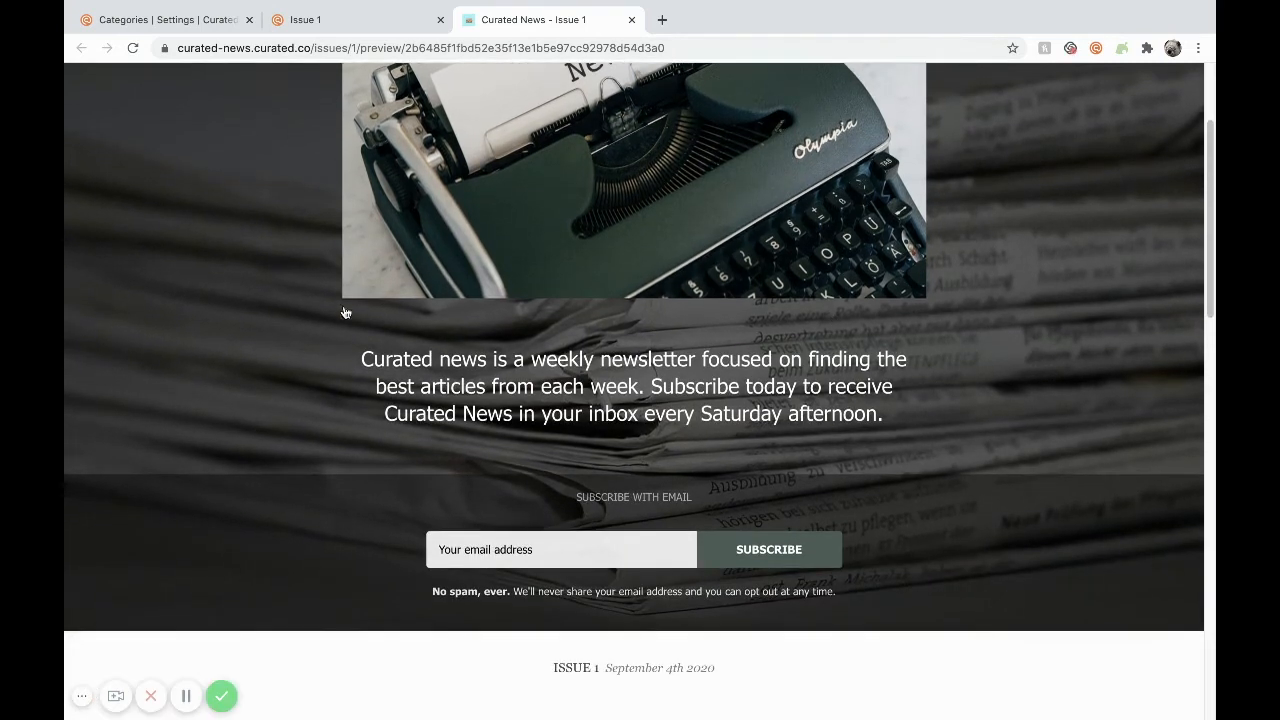
scroll(1000, 454, down, 5)
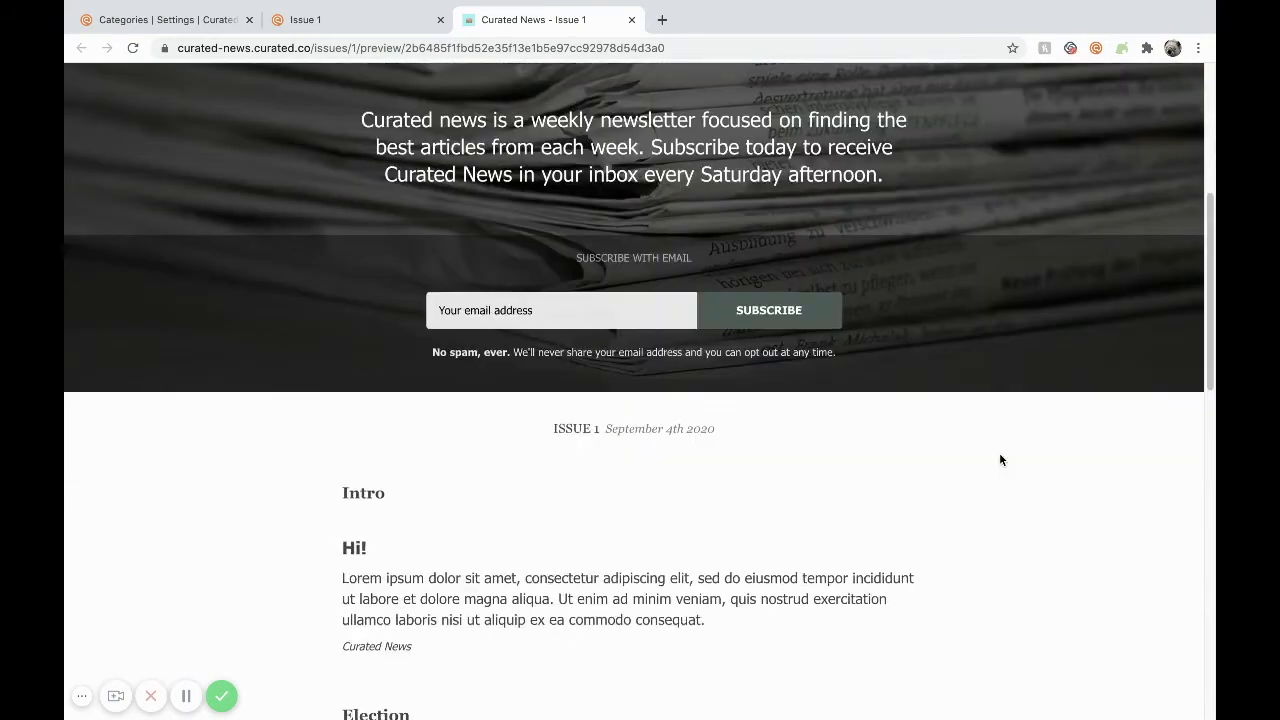
scroll(1013, 461, down, 2)
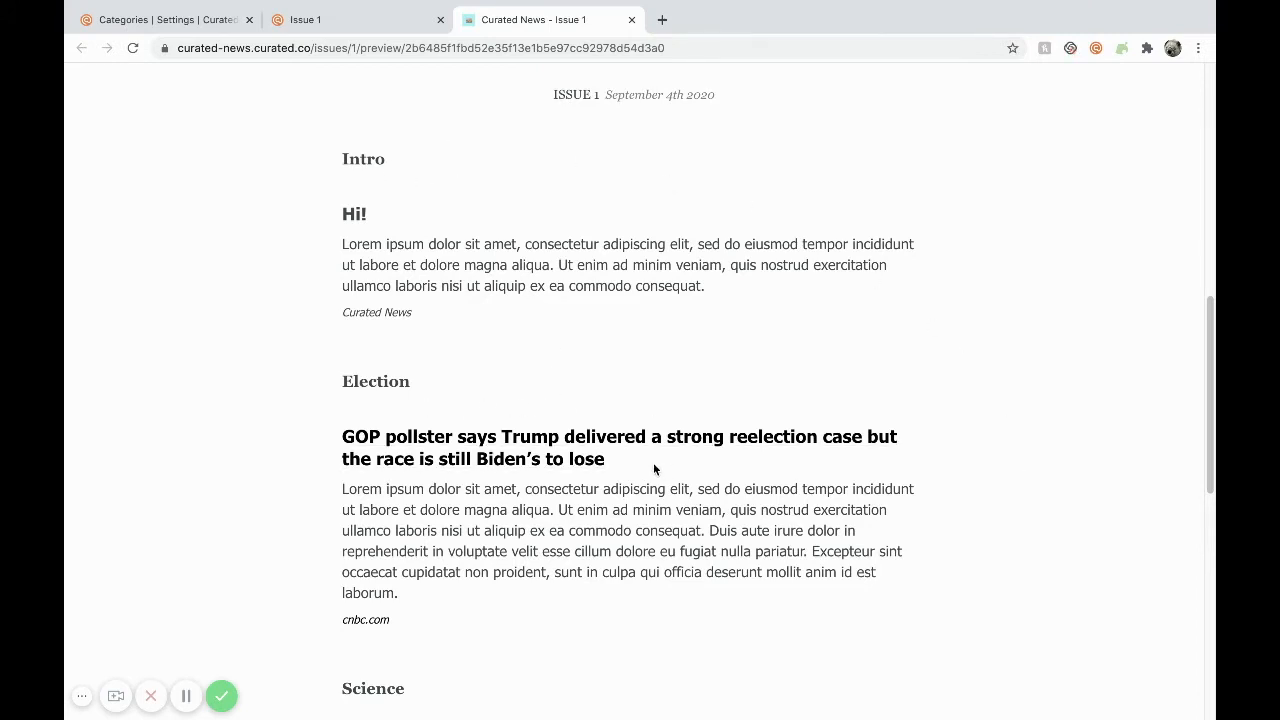
scroll(655, 465, down, 1)
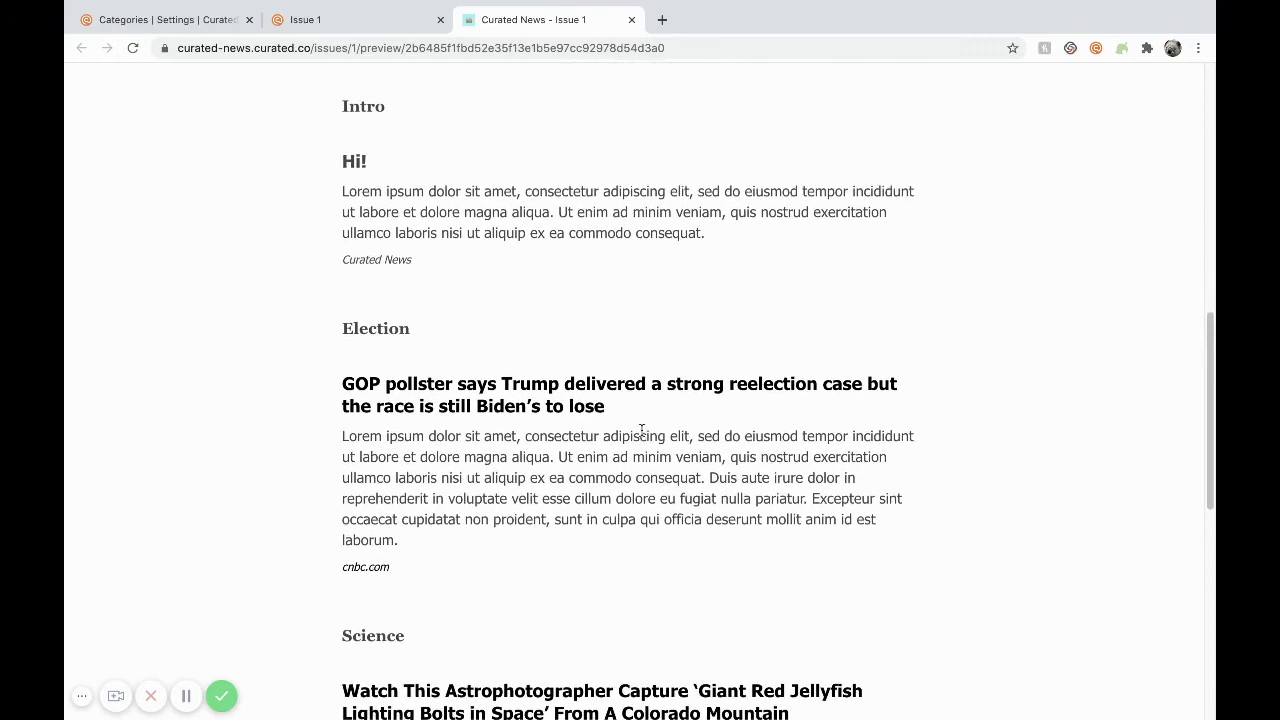
scroll(632, 415, up, 1)
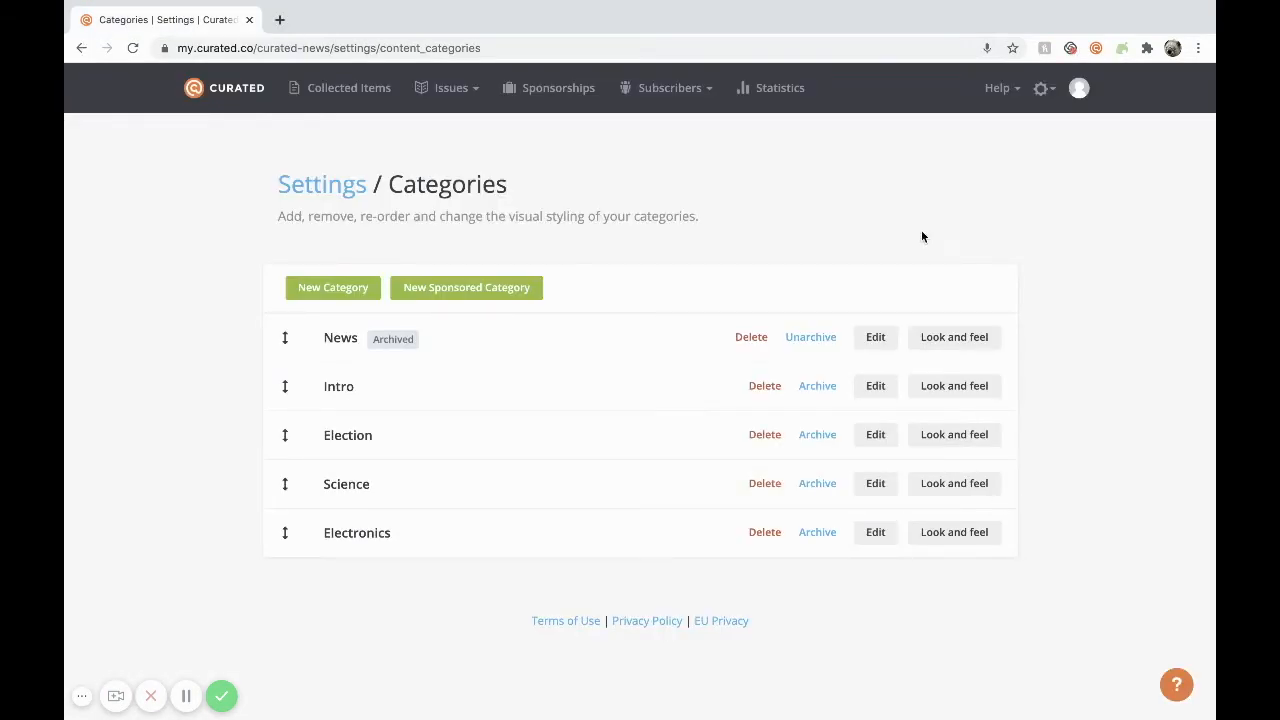
- In the Intro category's look and feel settings, choose the Lozenge Only header style and a red link color, and save
click(970, 392)
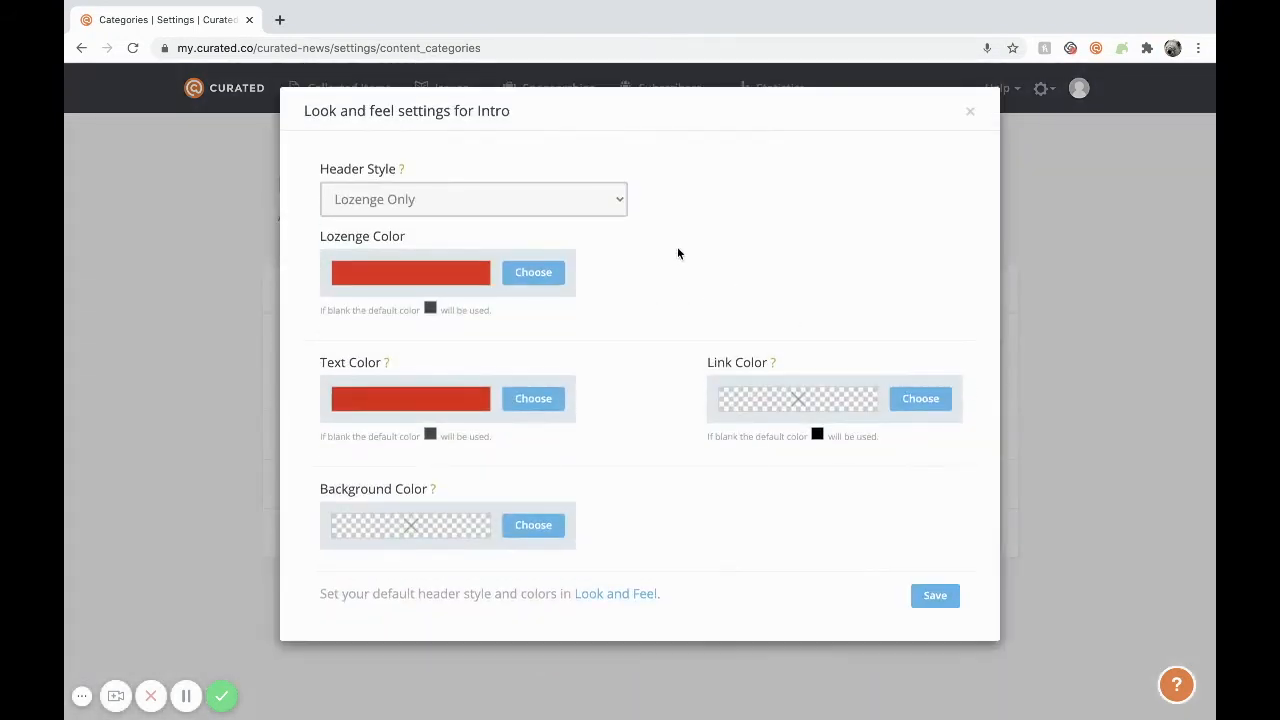
click(577, 210)
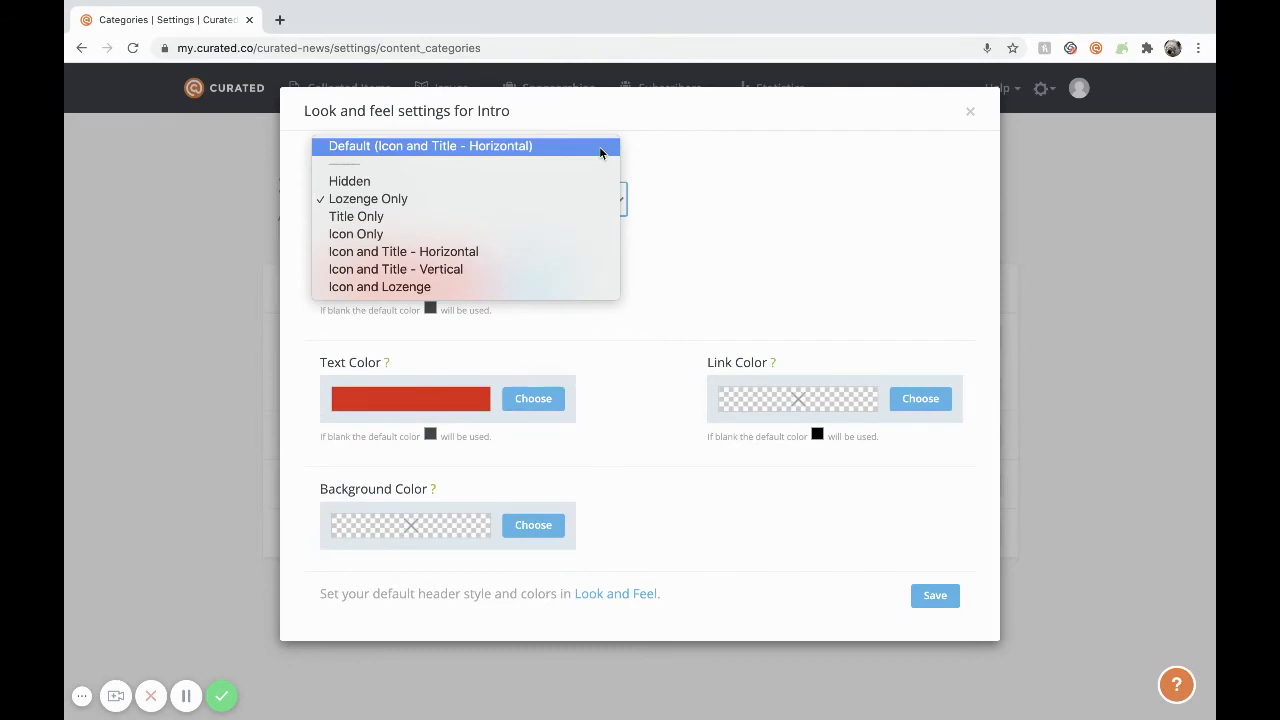
click(587, 199)
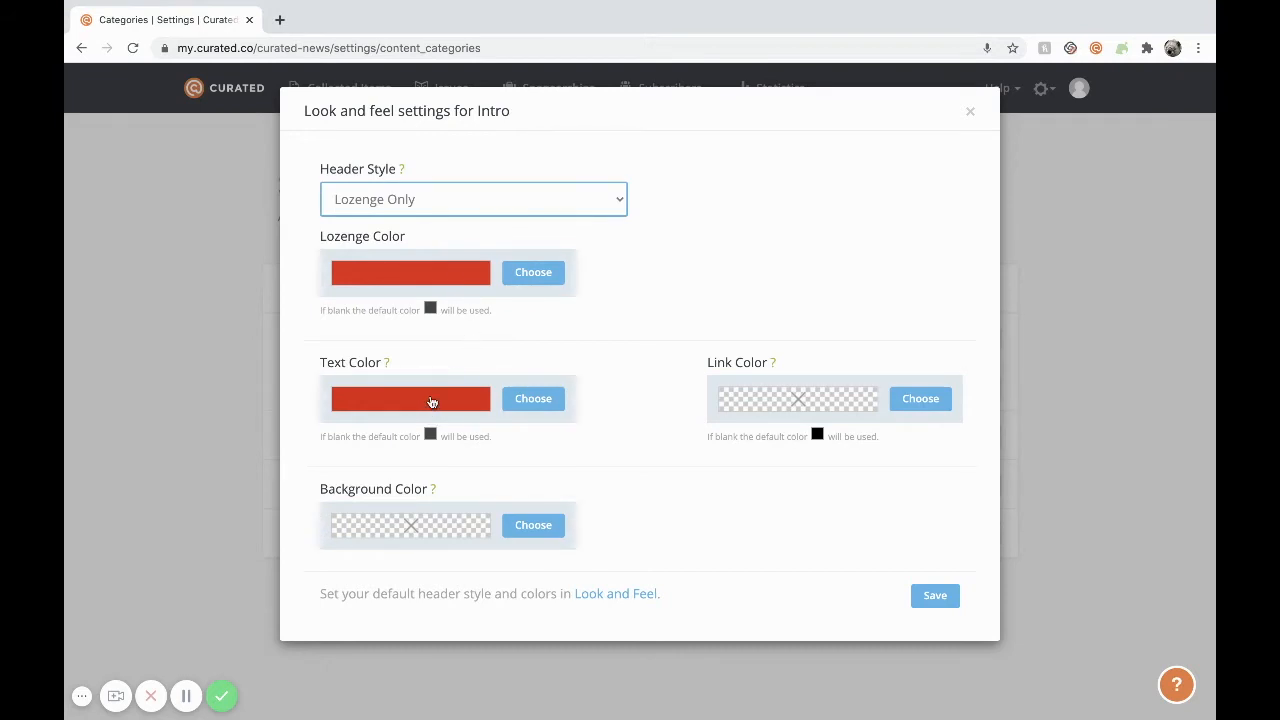
click(763, 412)
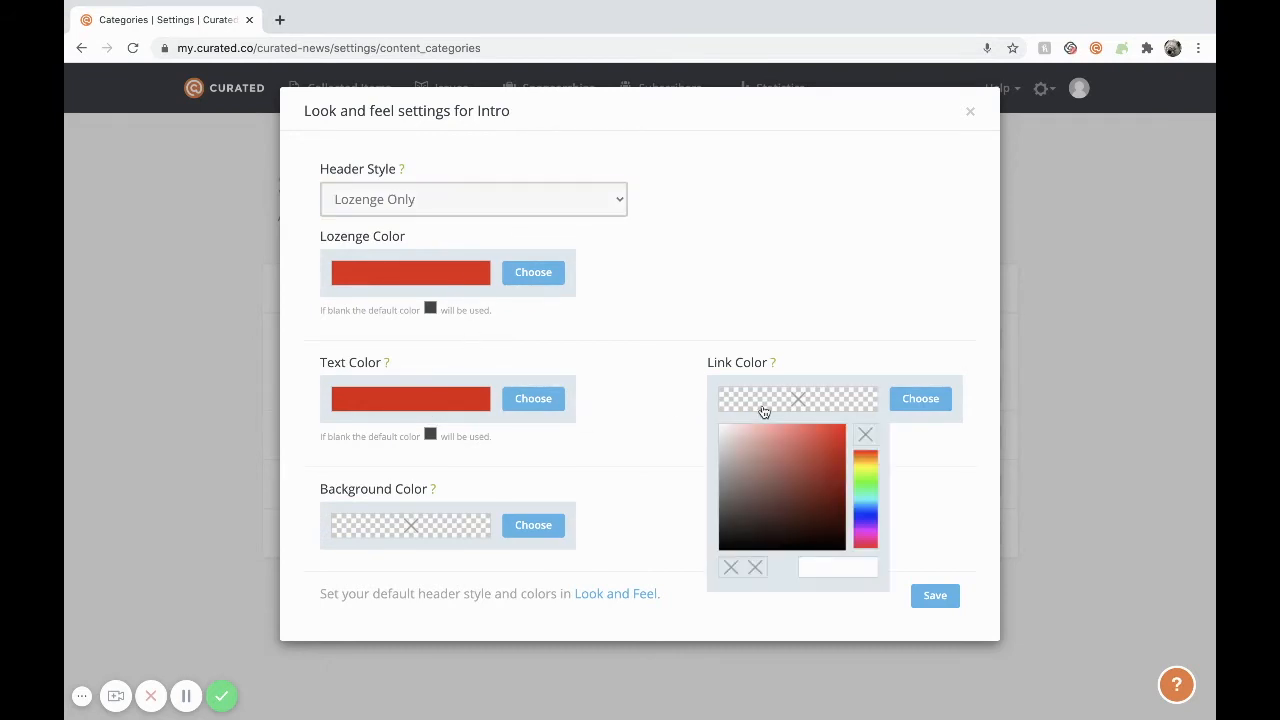
click(828, 435)
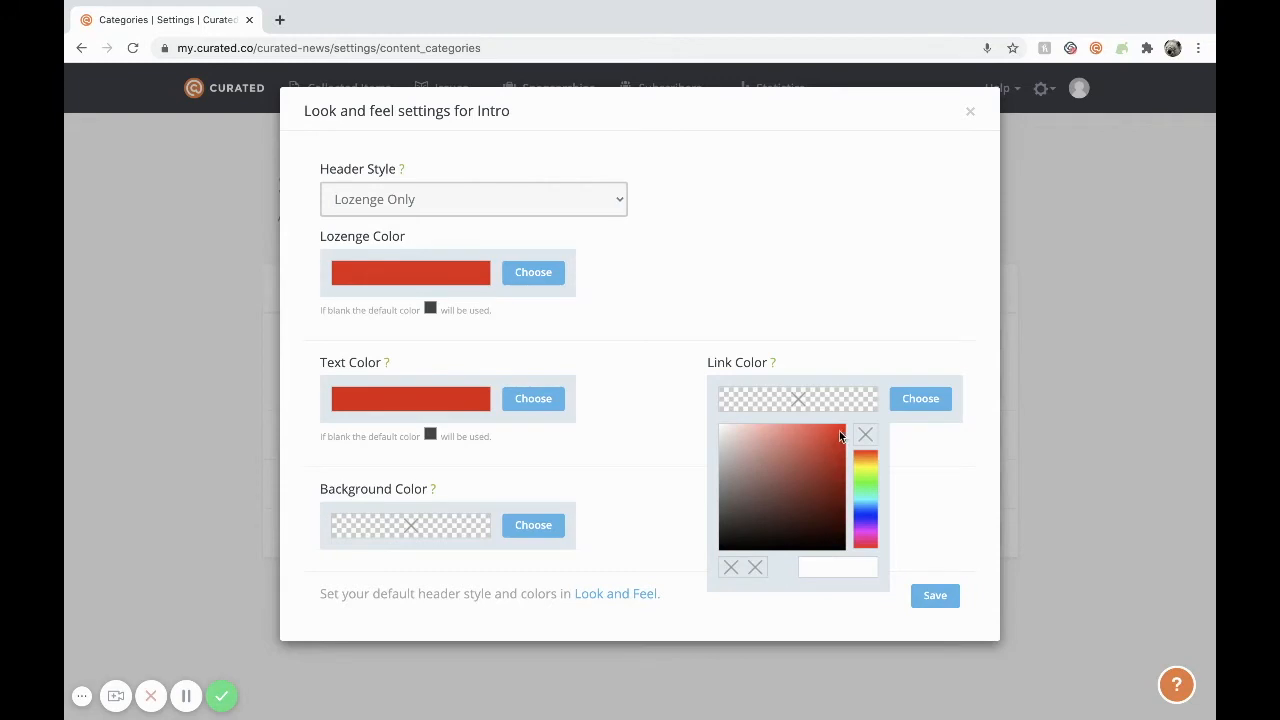
click(937, 560)
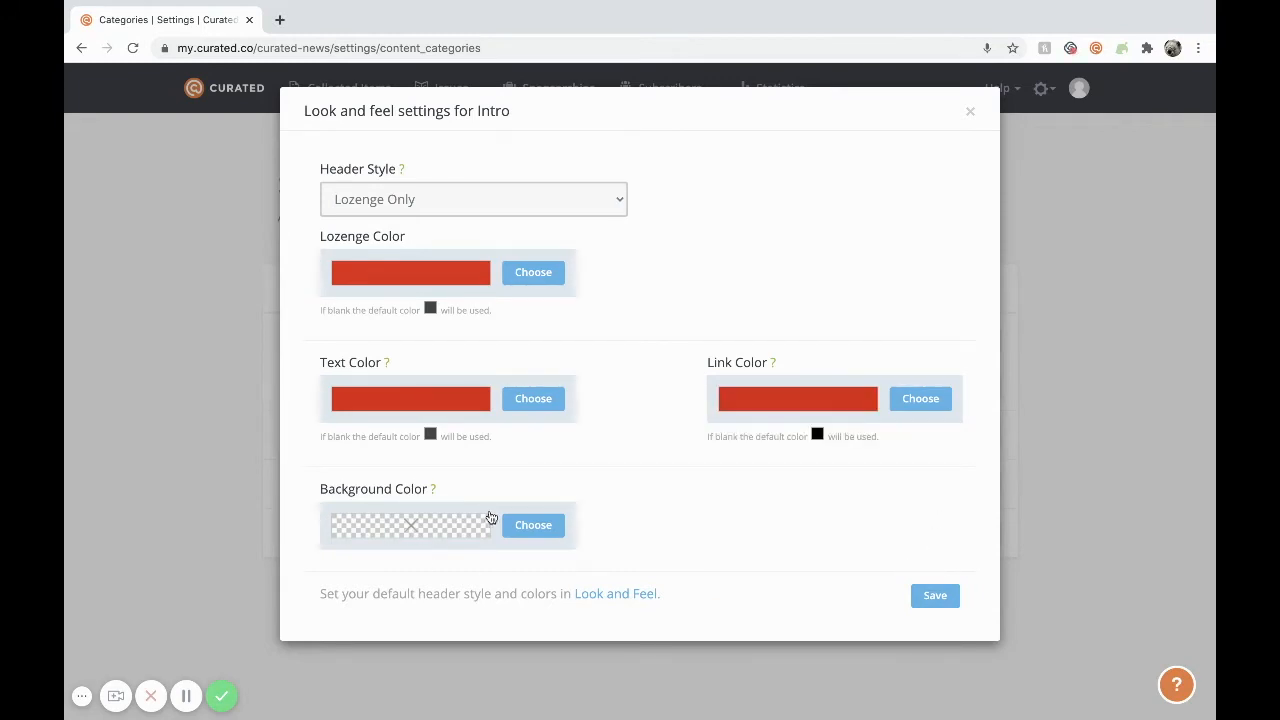
click(935, 596)
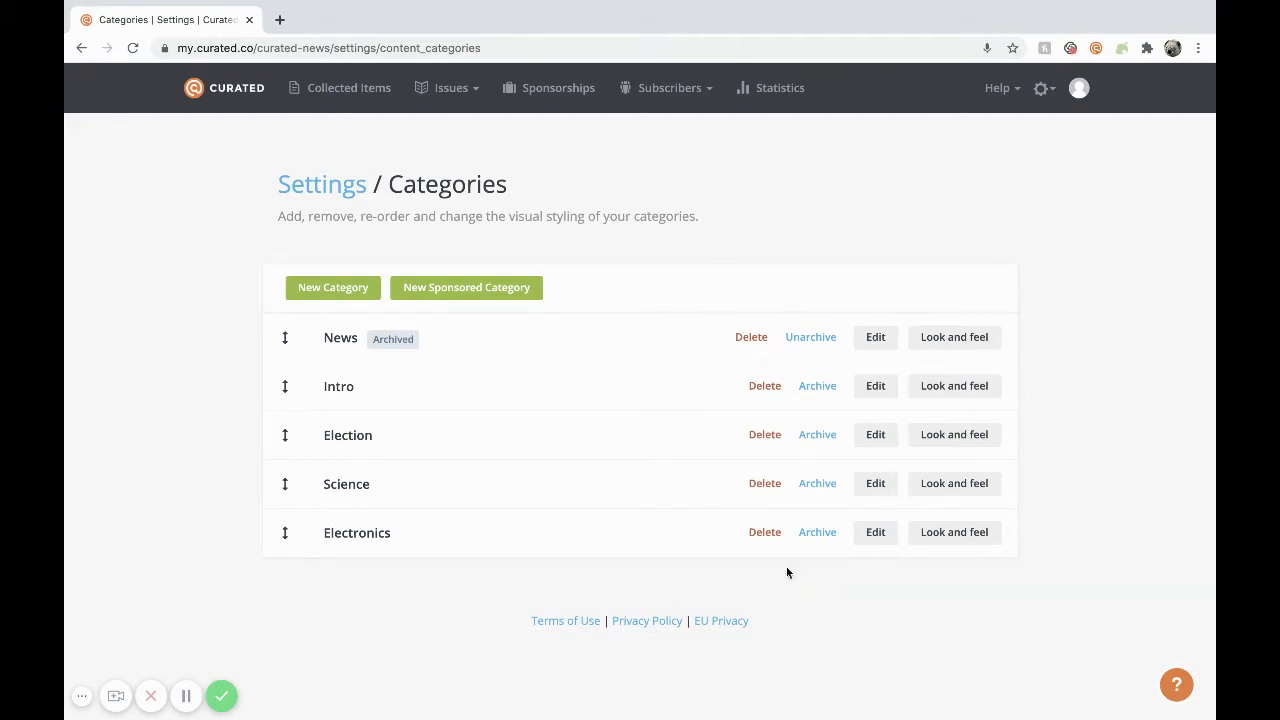
- Open the web preview of issue 1 and examine how the Intro, Election and Science categories are styled
click(451, 88)
click(438, 152)
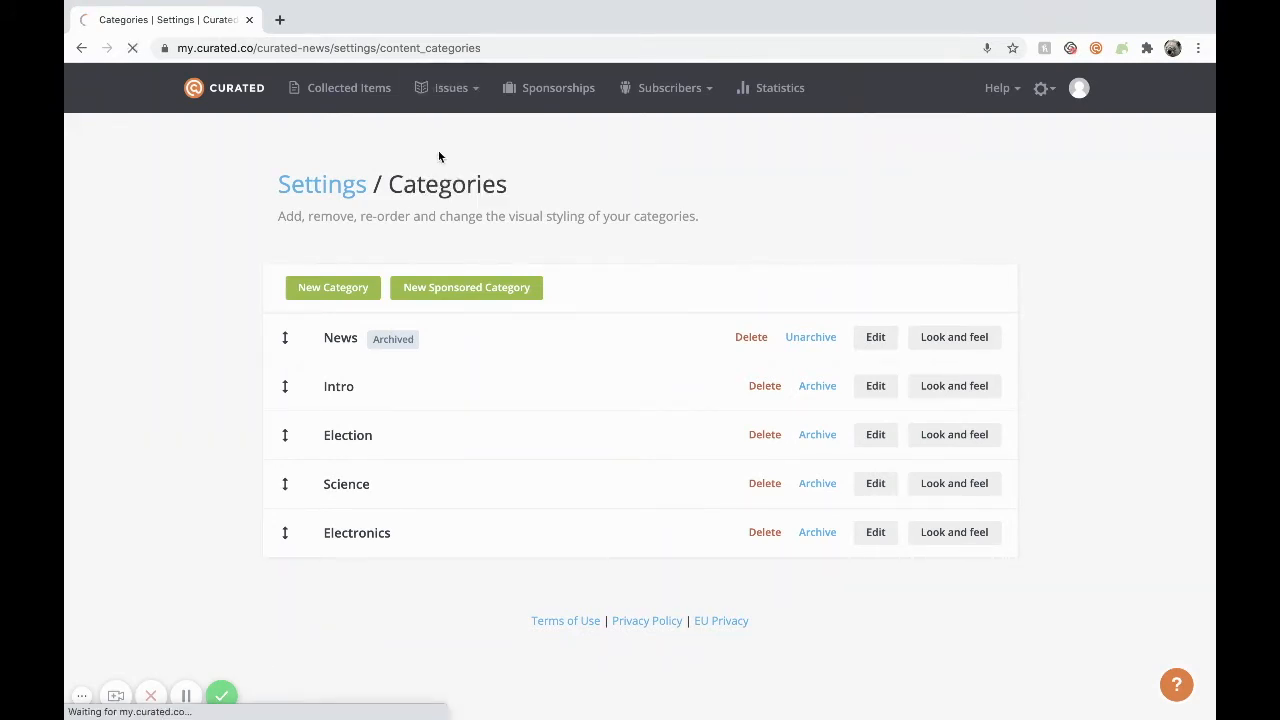
click(247, 313)
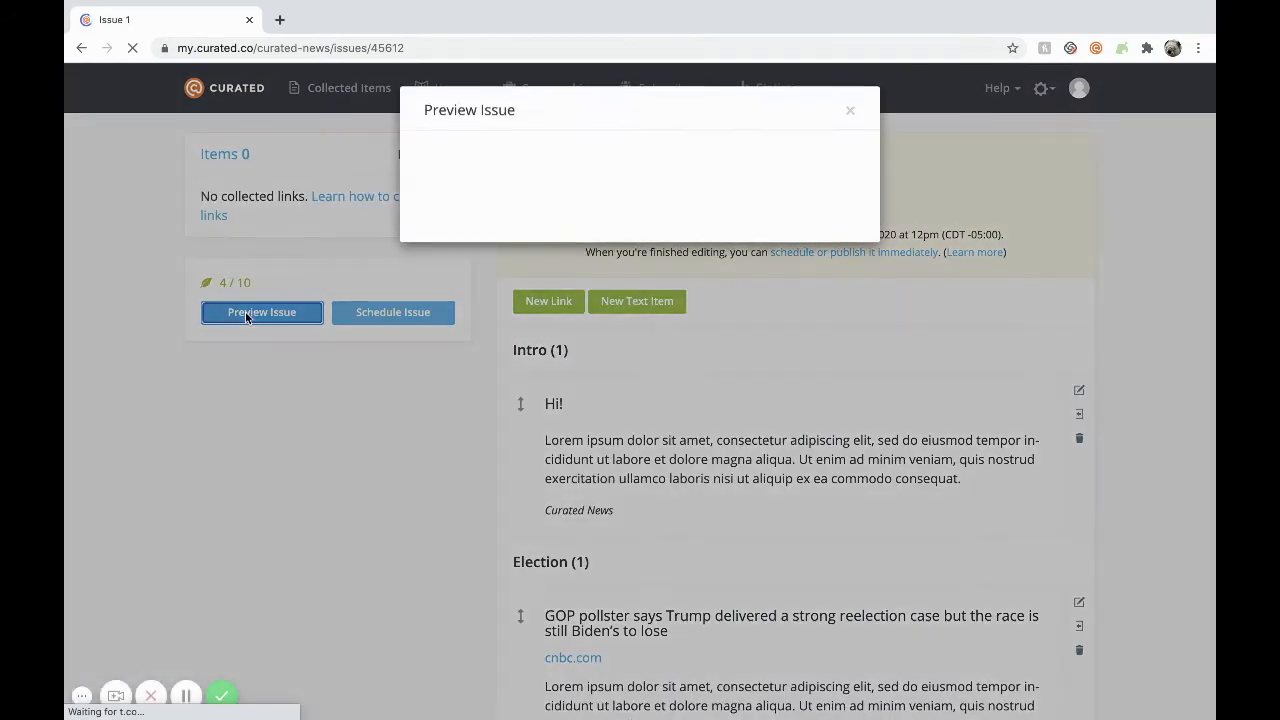
click(823, 325)
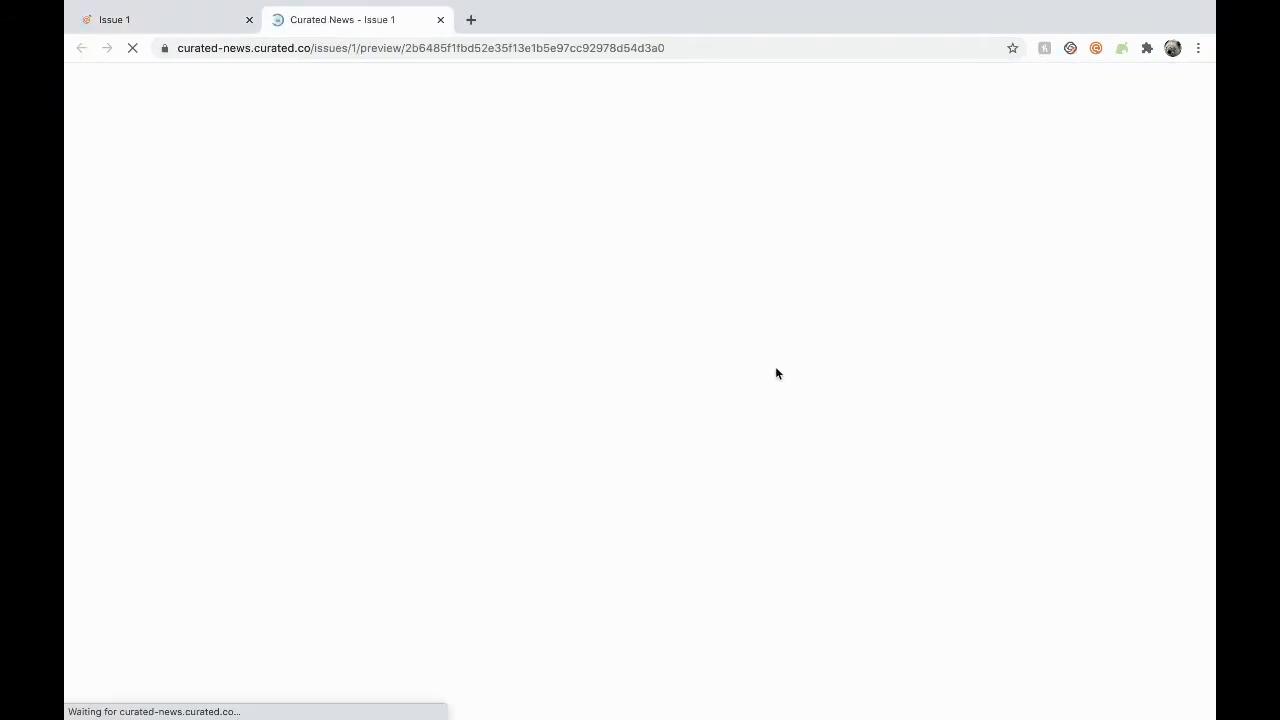
scroll(985, 418, down, 3)
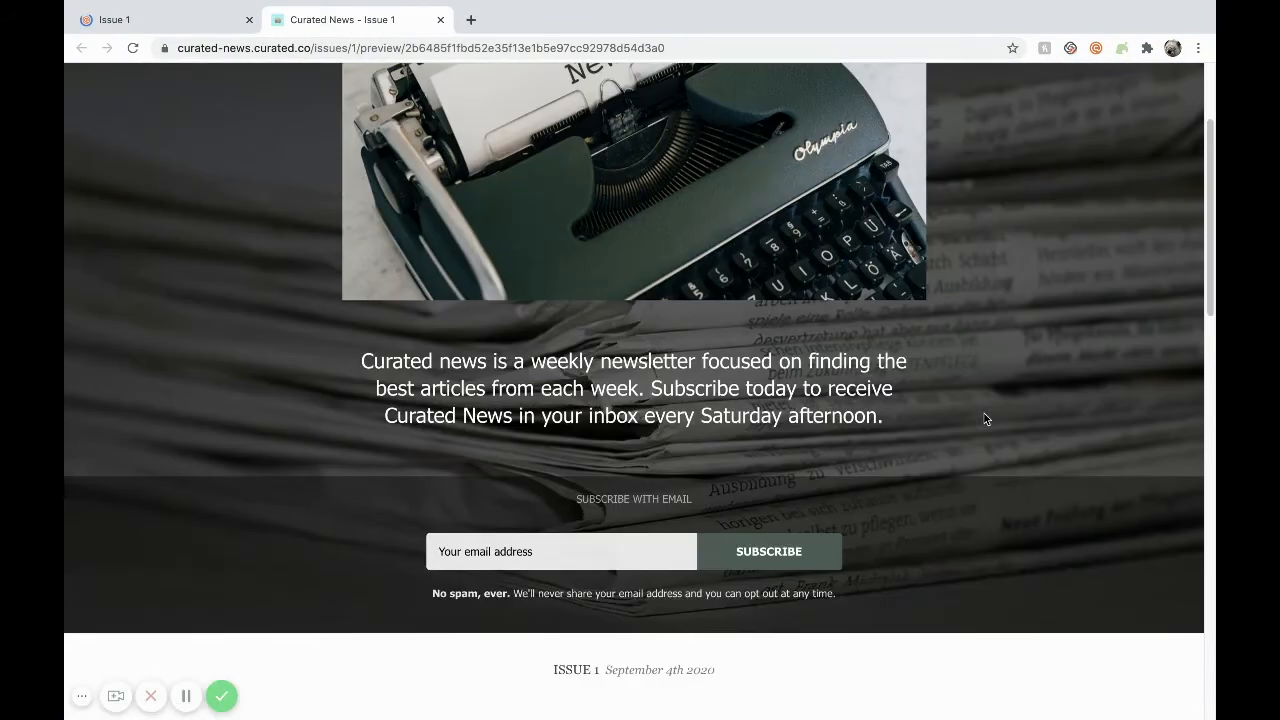
scroll(984, 418, down, 8)
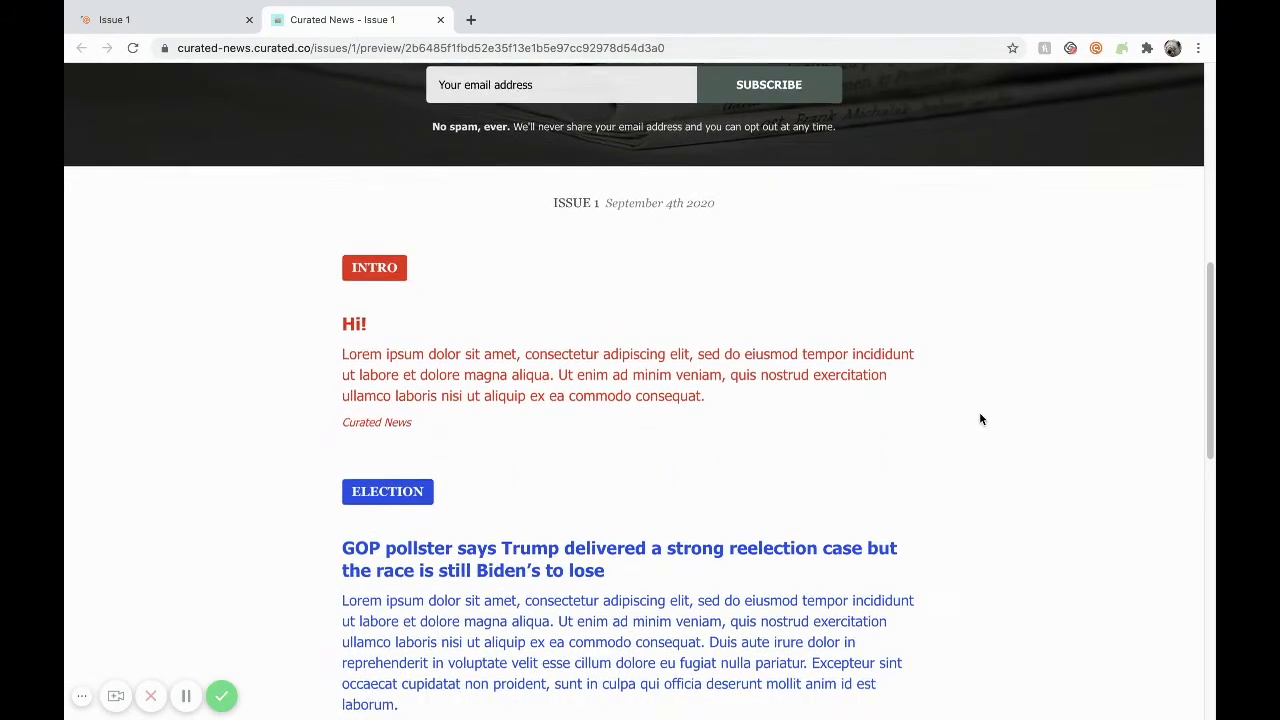
scroll(979, 418, down, 2)
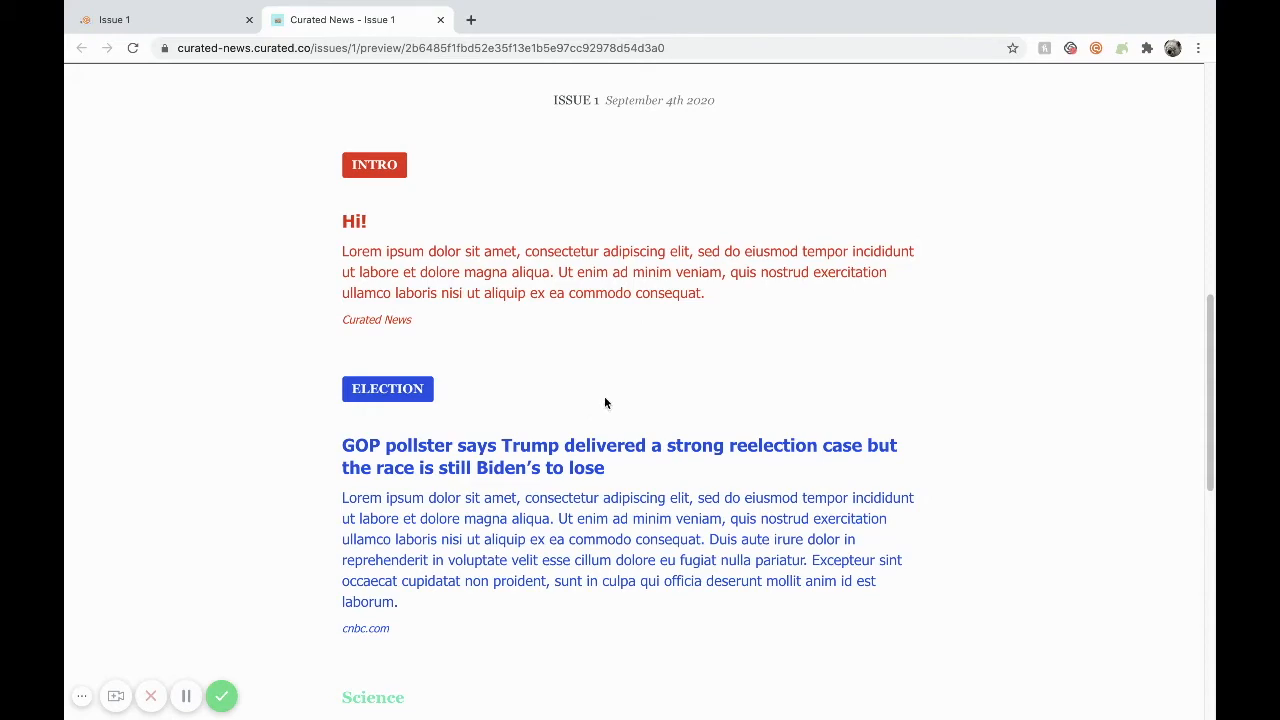
scroll(918, 546, down, 8)
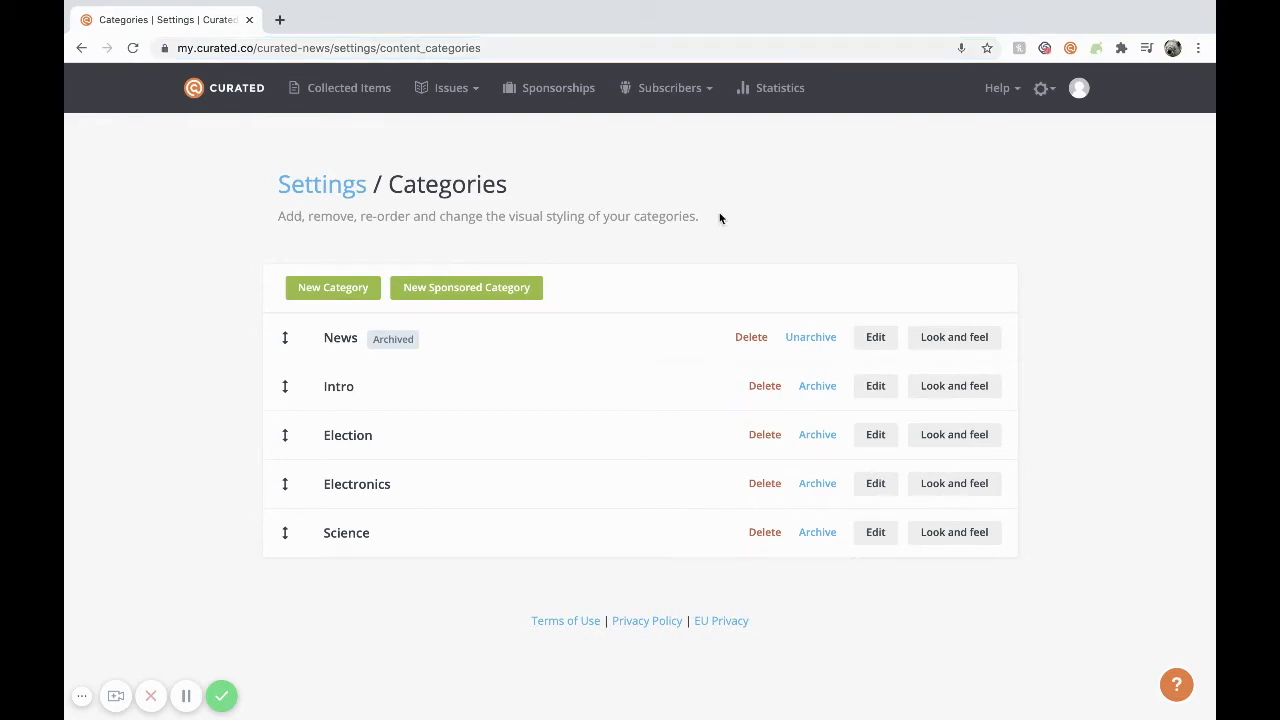
- Create a draft issue titled Curated News, due 2020-09-07 at midday, and import all collected items into it
click(455, 90)
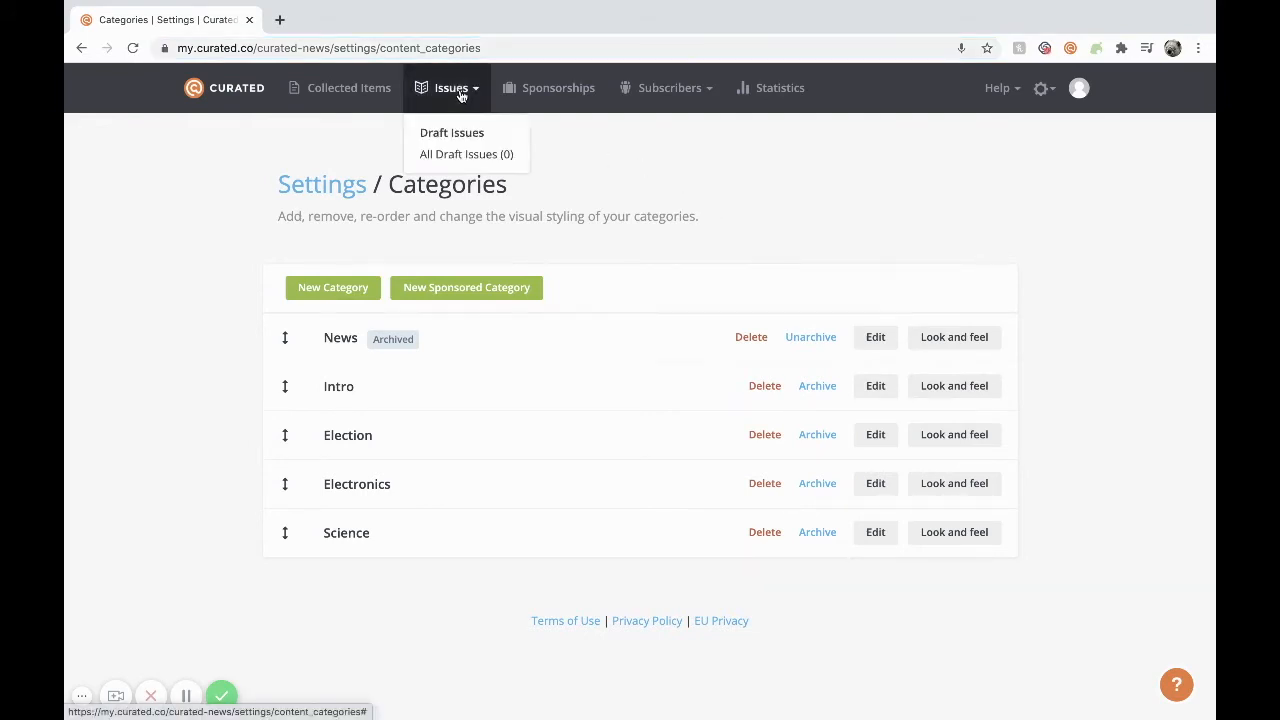
click(485, 154)
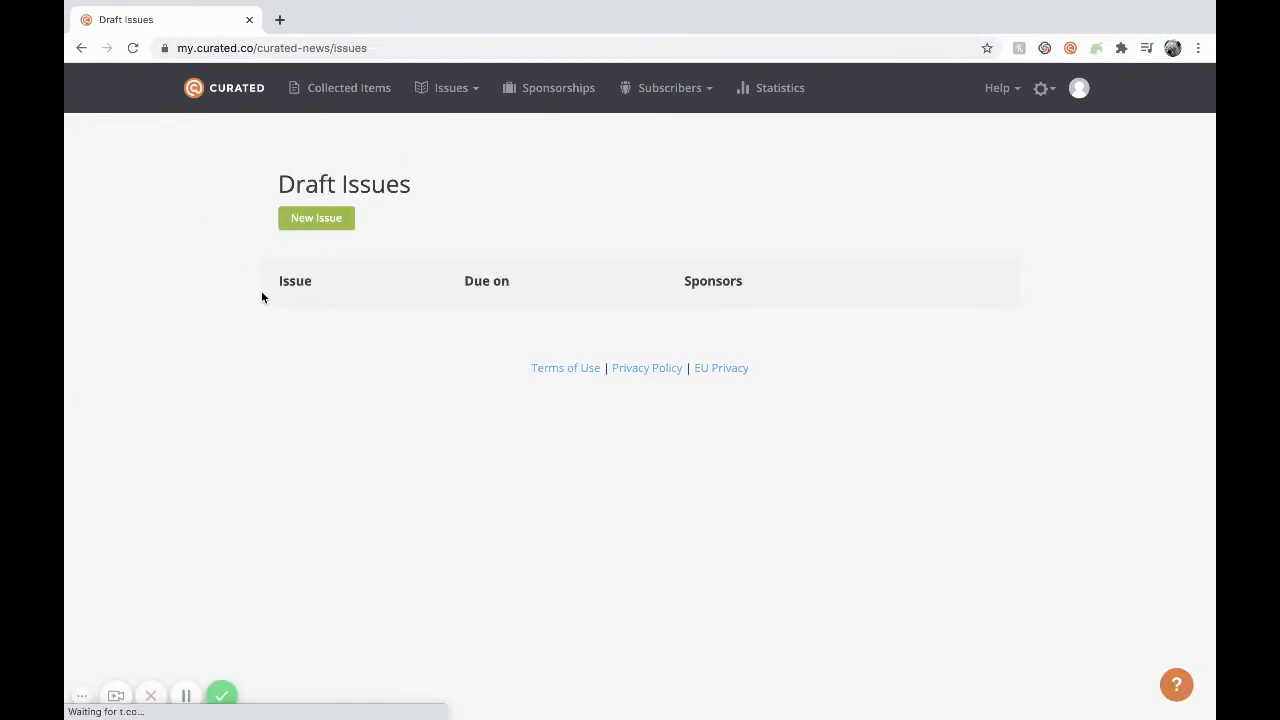
click(330, 224)
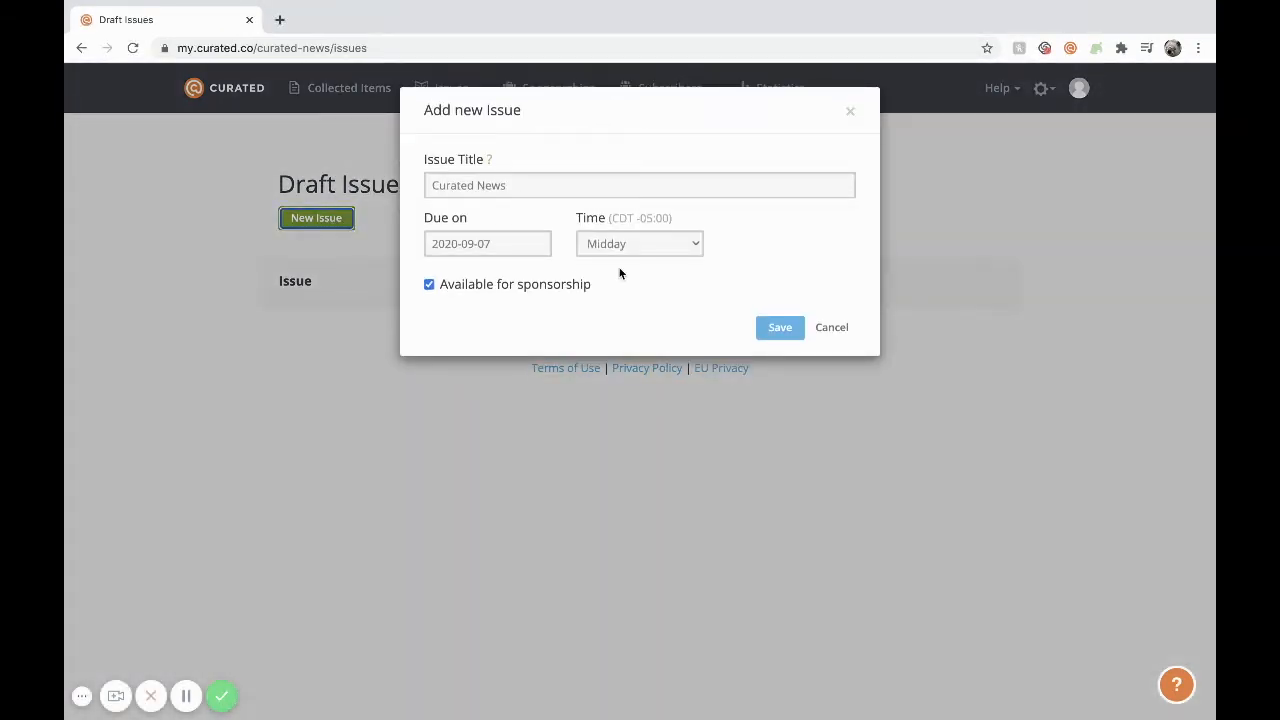
click(788, 330)
click(284, 337)
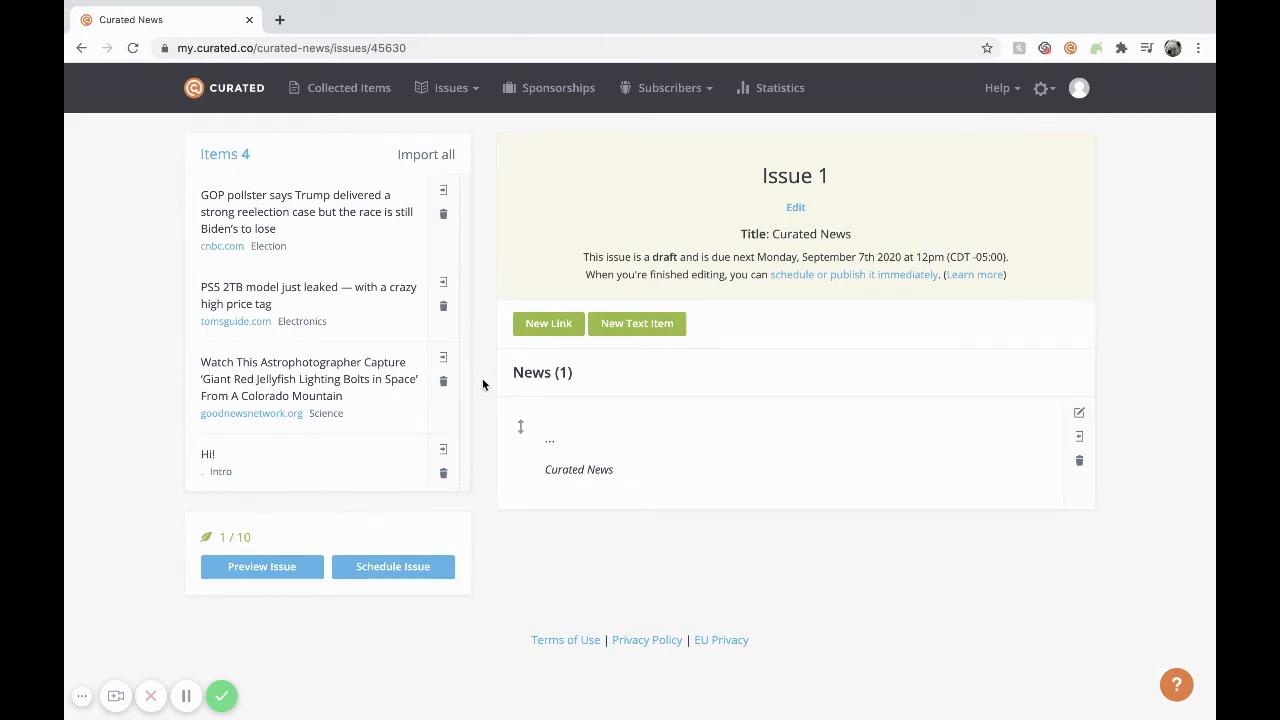
click(446, 162)
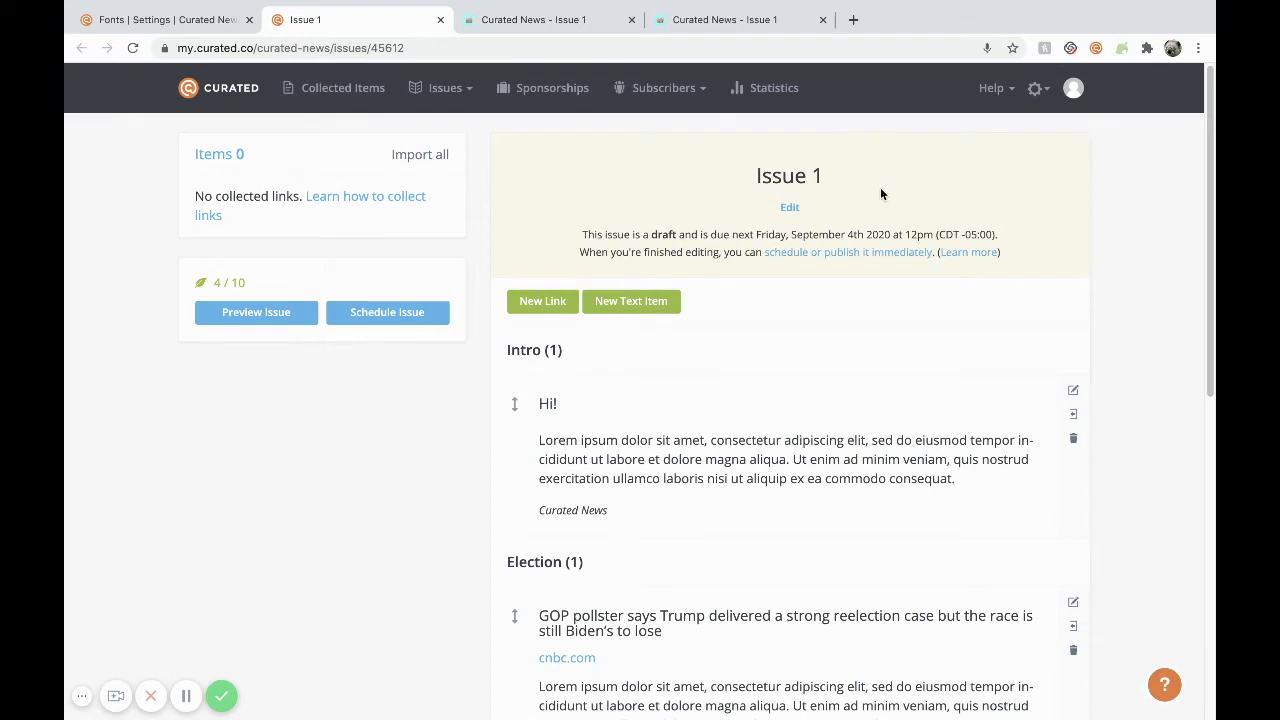
- Open the form for adding a link to issue 1 and review its category, curator and image options
click(792, 207)
click(542, 301)
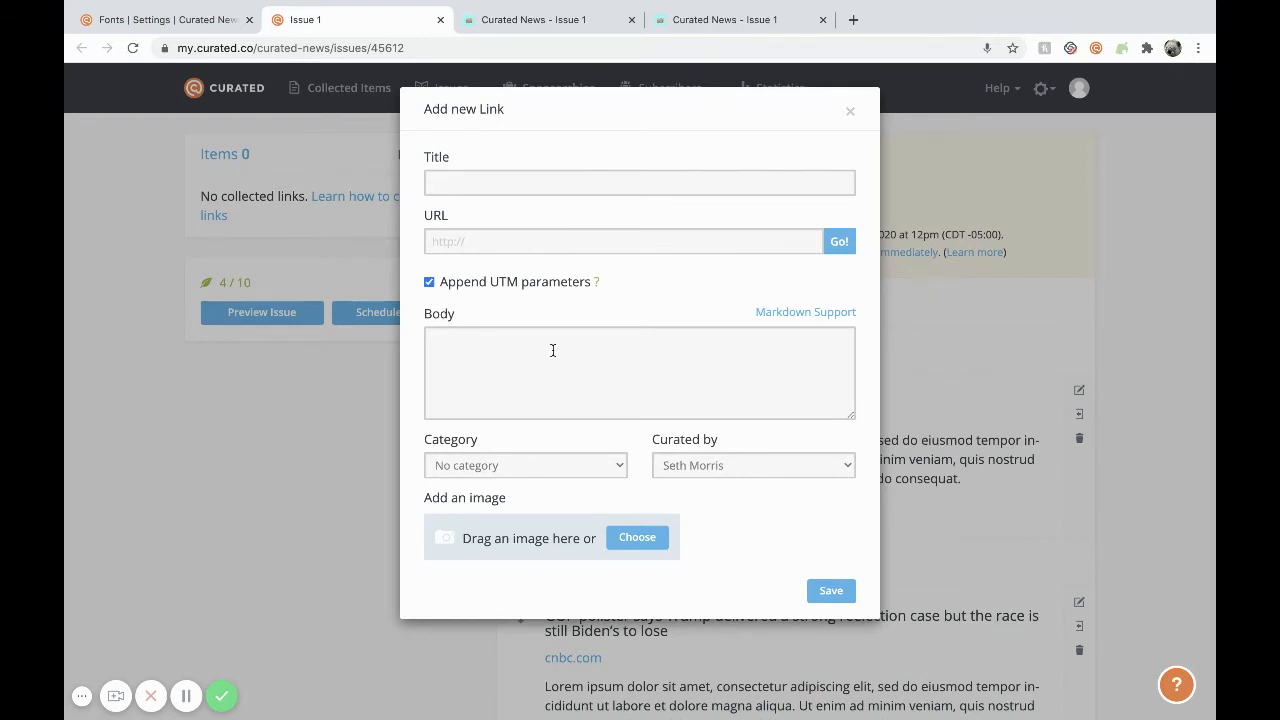
click(607, 465)
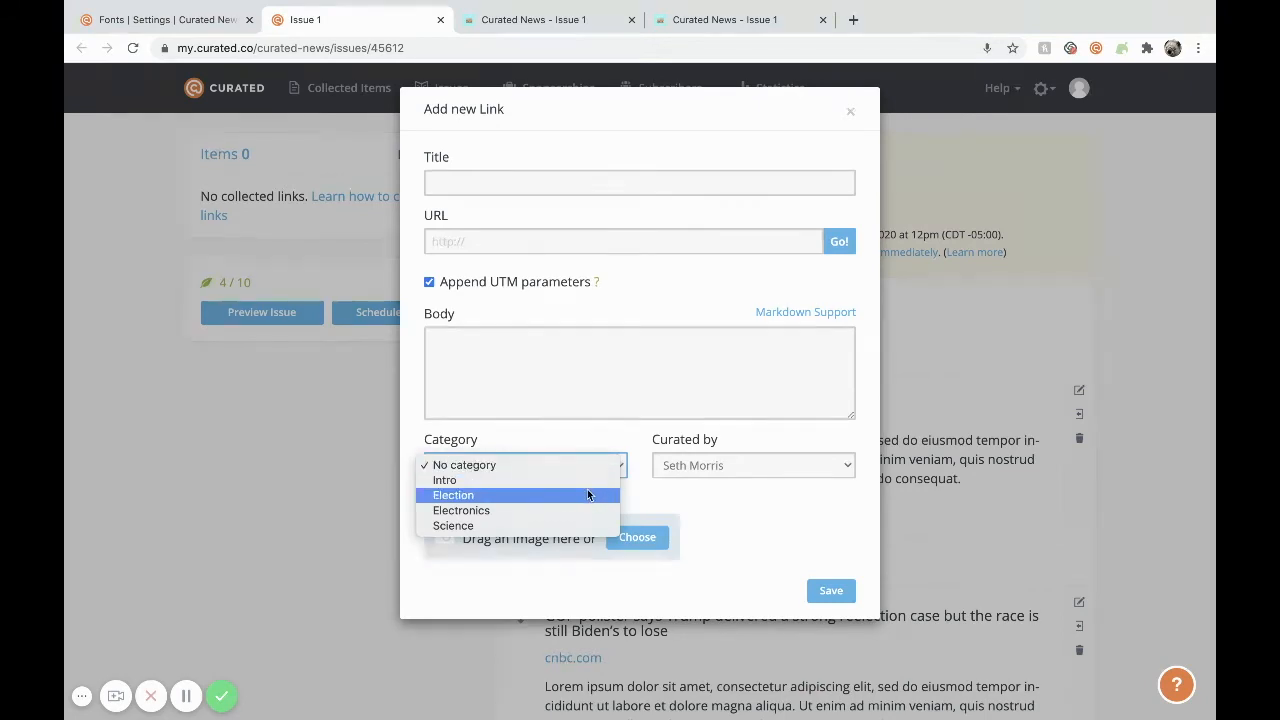
click(725, 485)
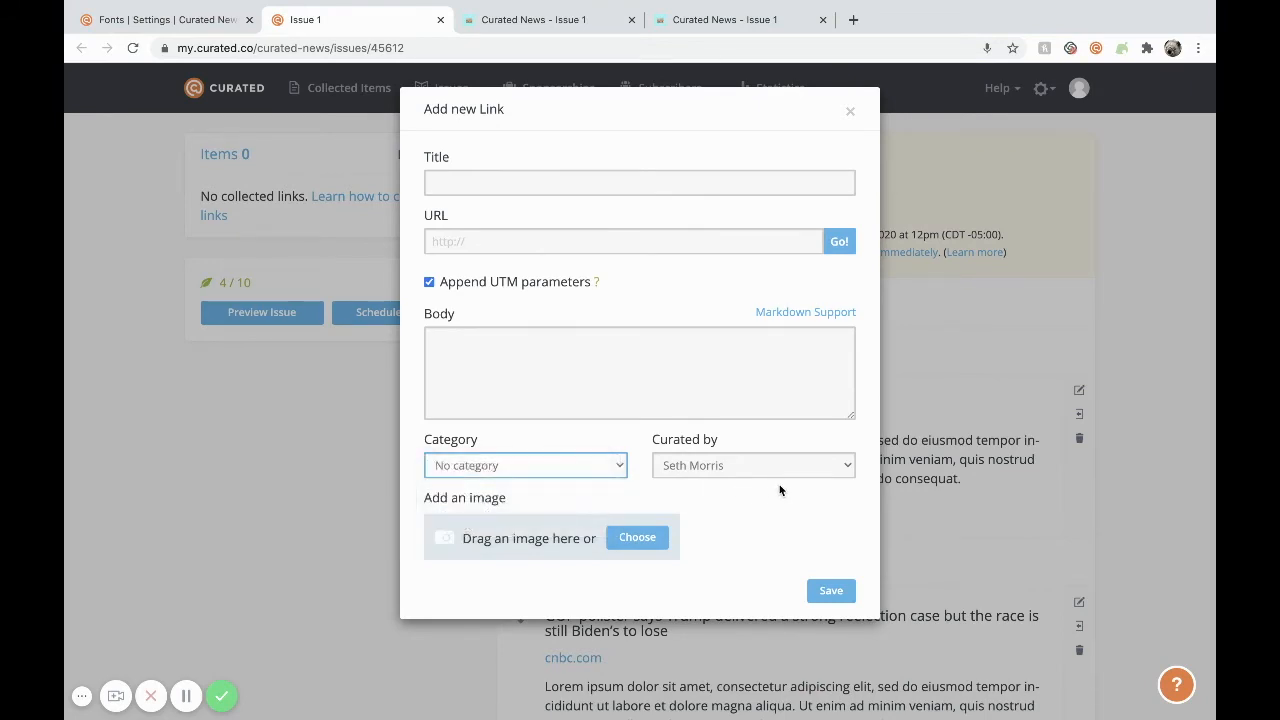
click(835, 467)
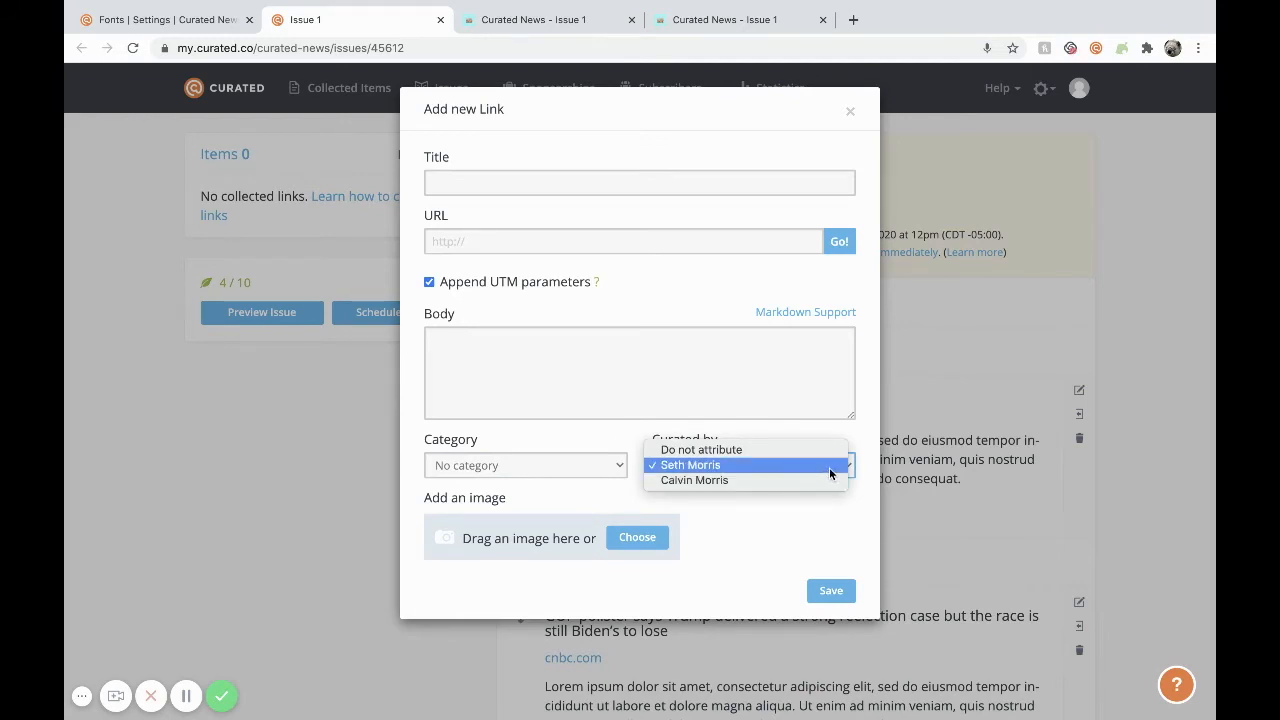
click(829, 467)
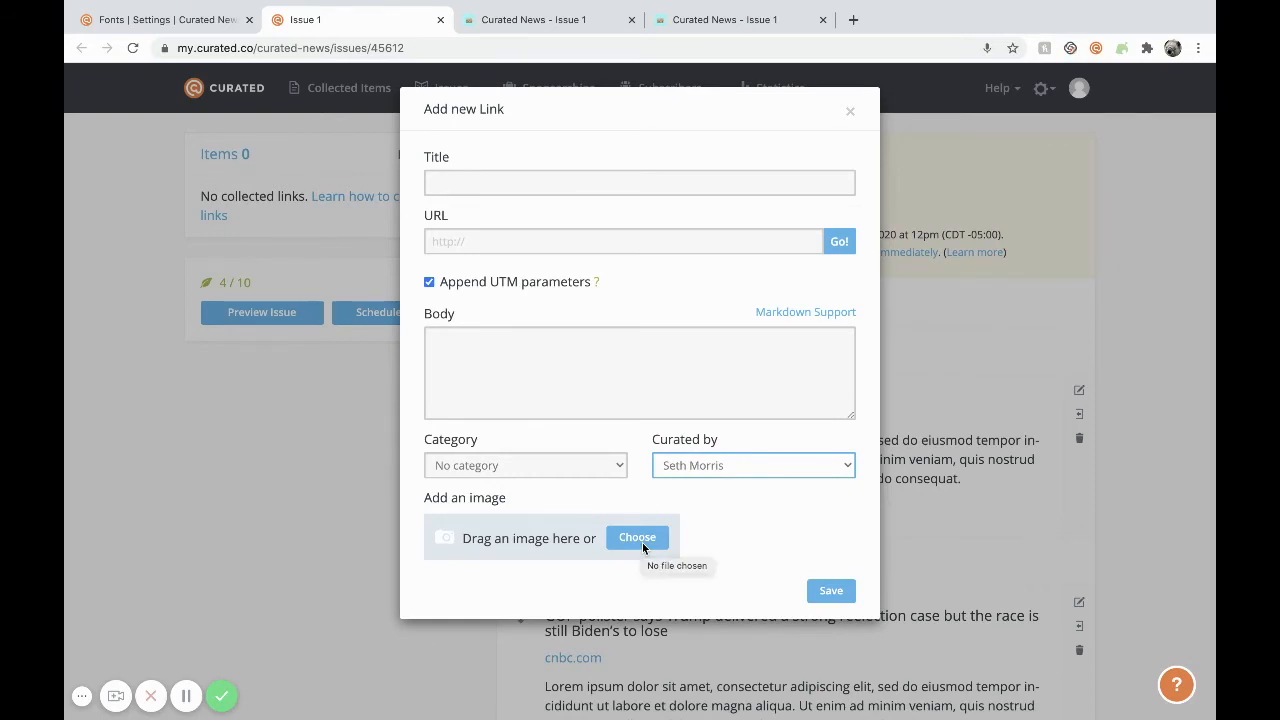
click(829, 592)
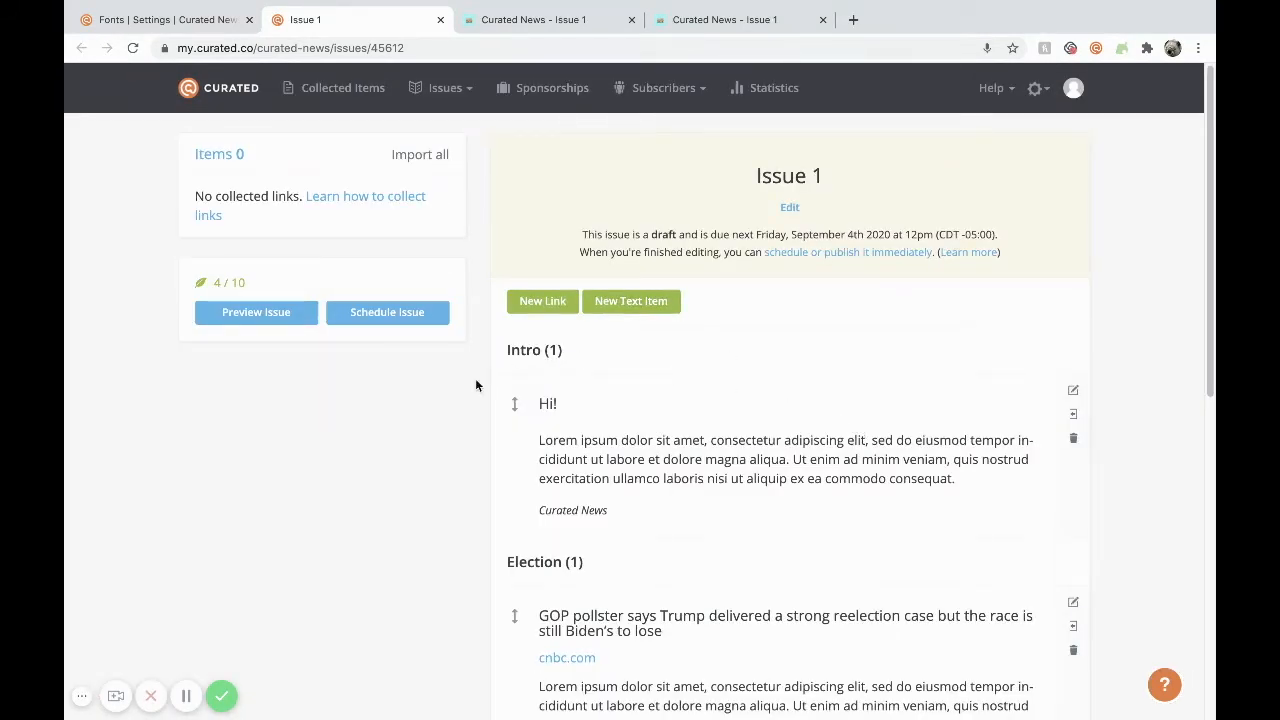
- Open the form for adding a text item to issue 1 and review its fields, including the footer
click(664, 305)
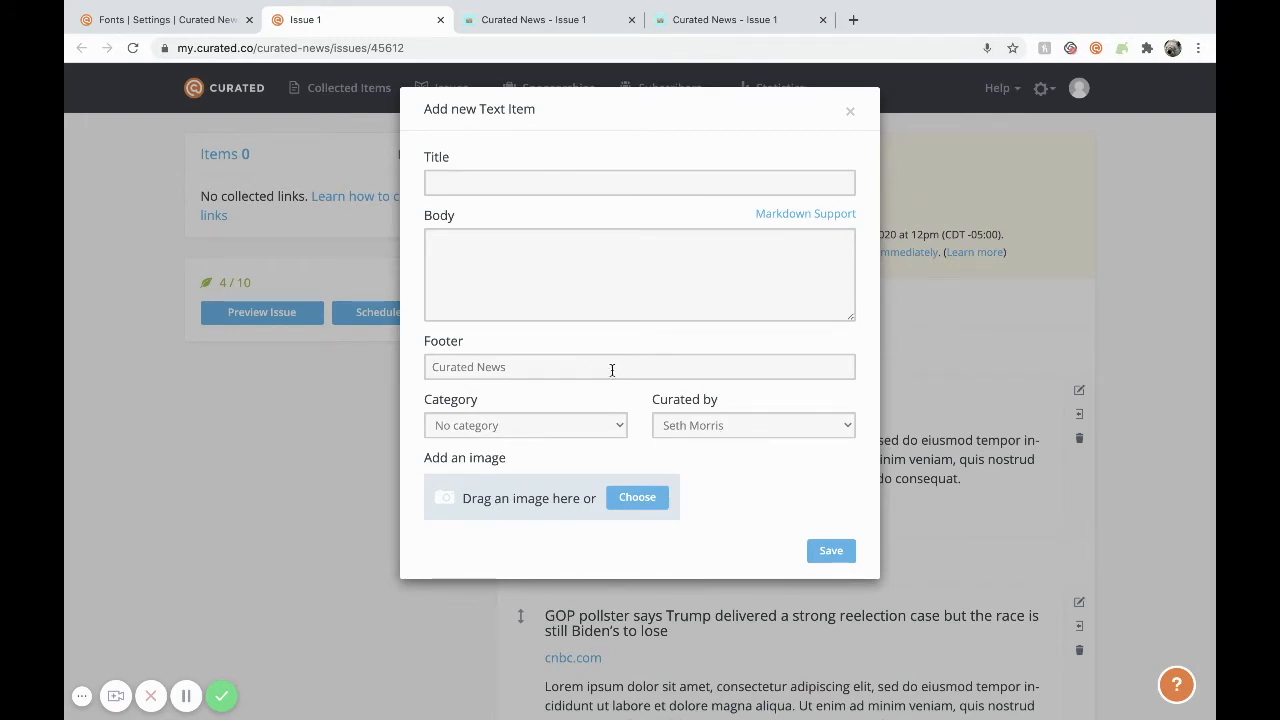
click(830, 551)
scroll(778, 478, down, 1)
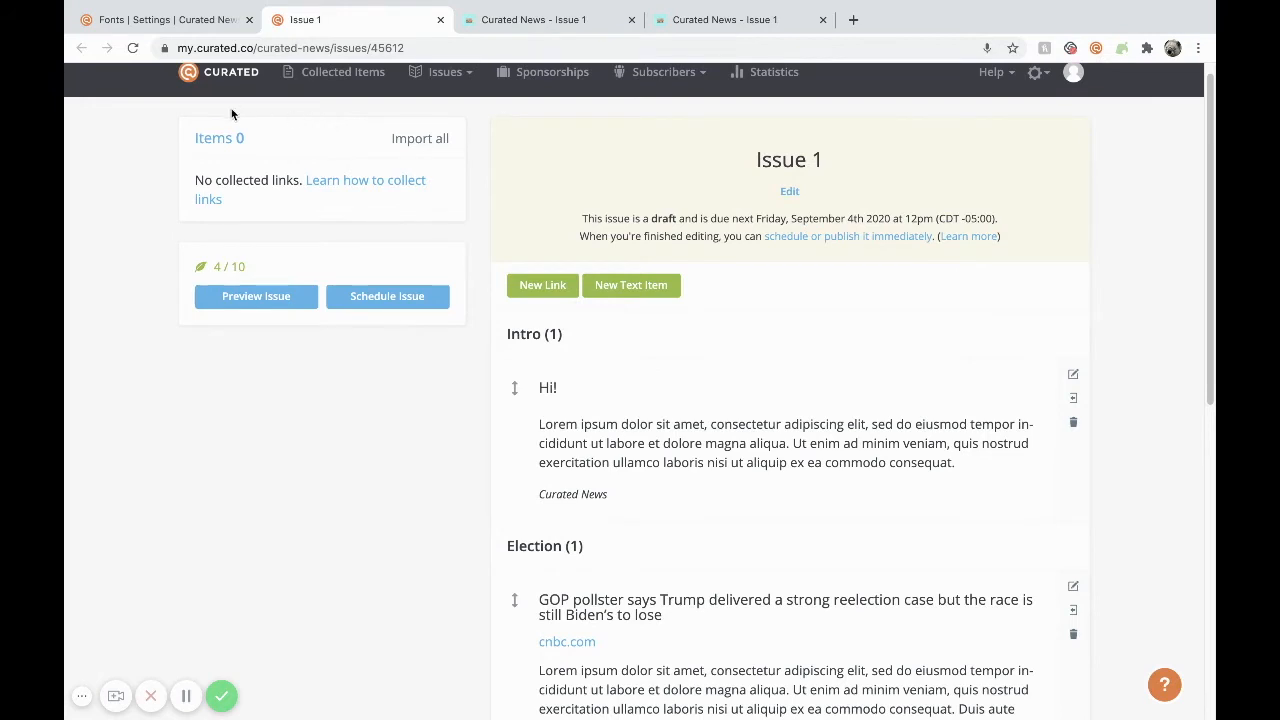
scroll(380, 480, down, 2)
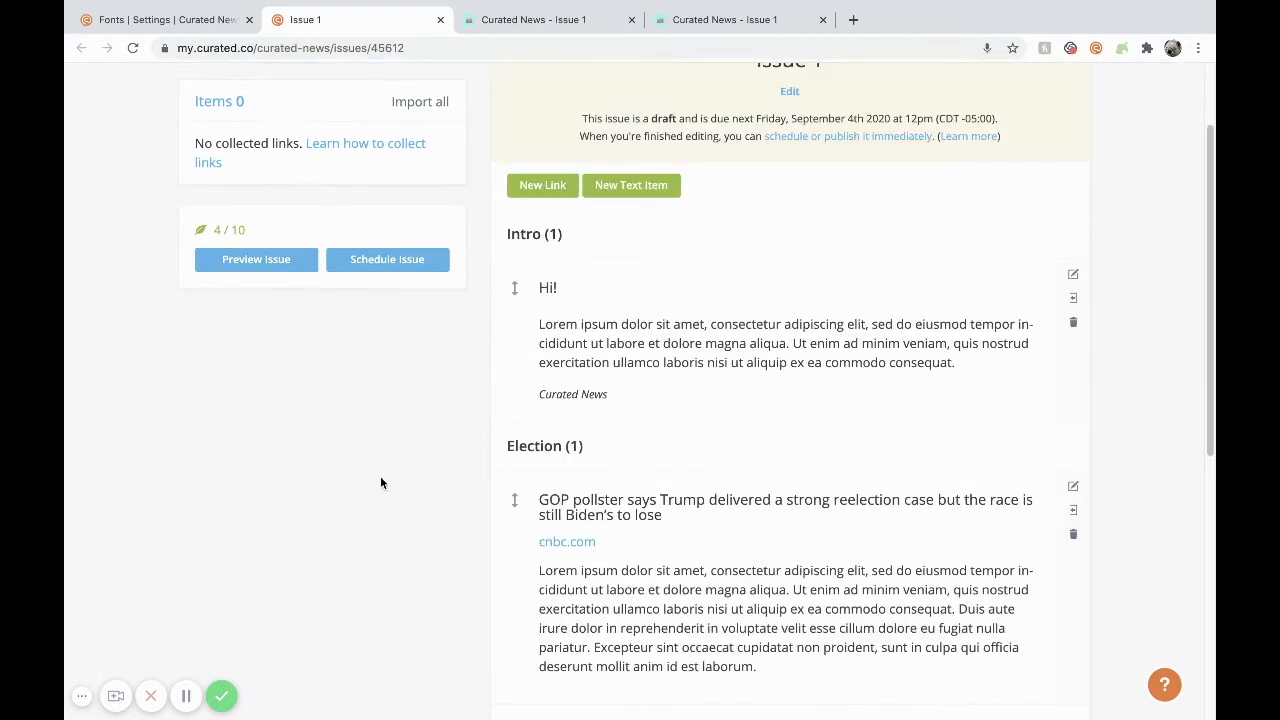
scroll(380, 480, up, 3)
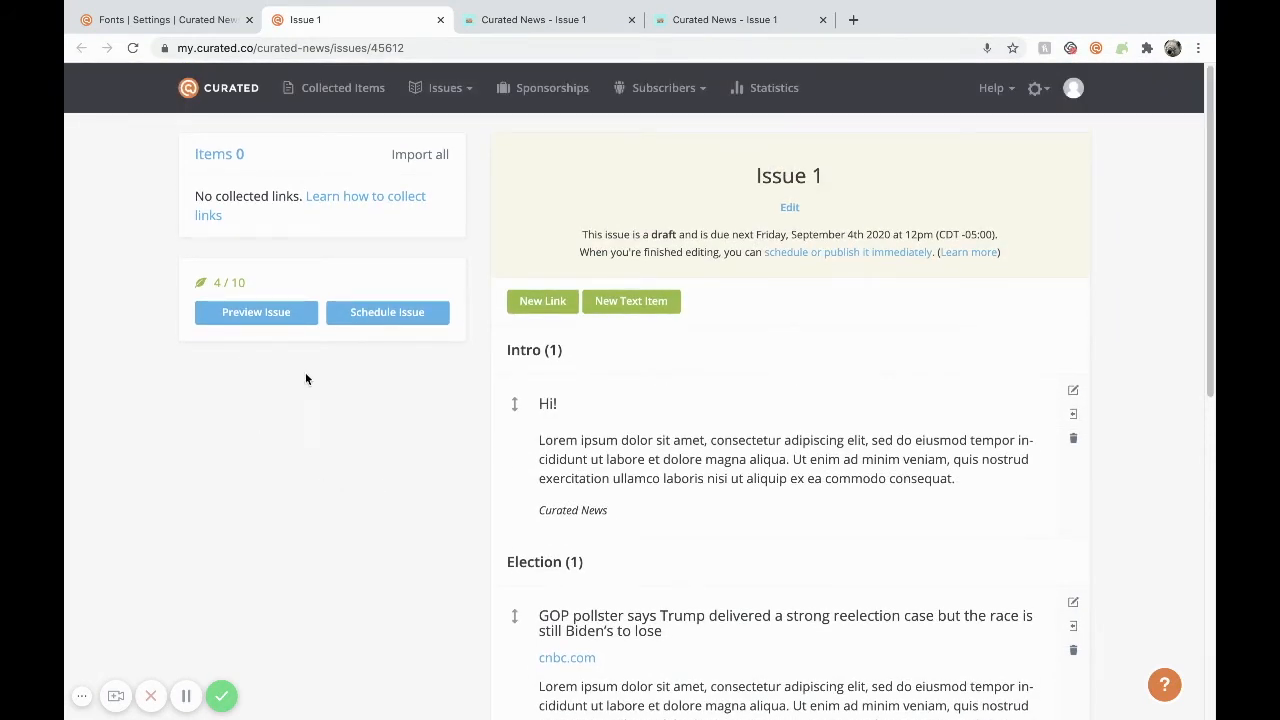
- Review the preview options of issue 1 and the date and time choices for scheduling it
click(224, 318)
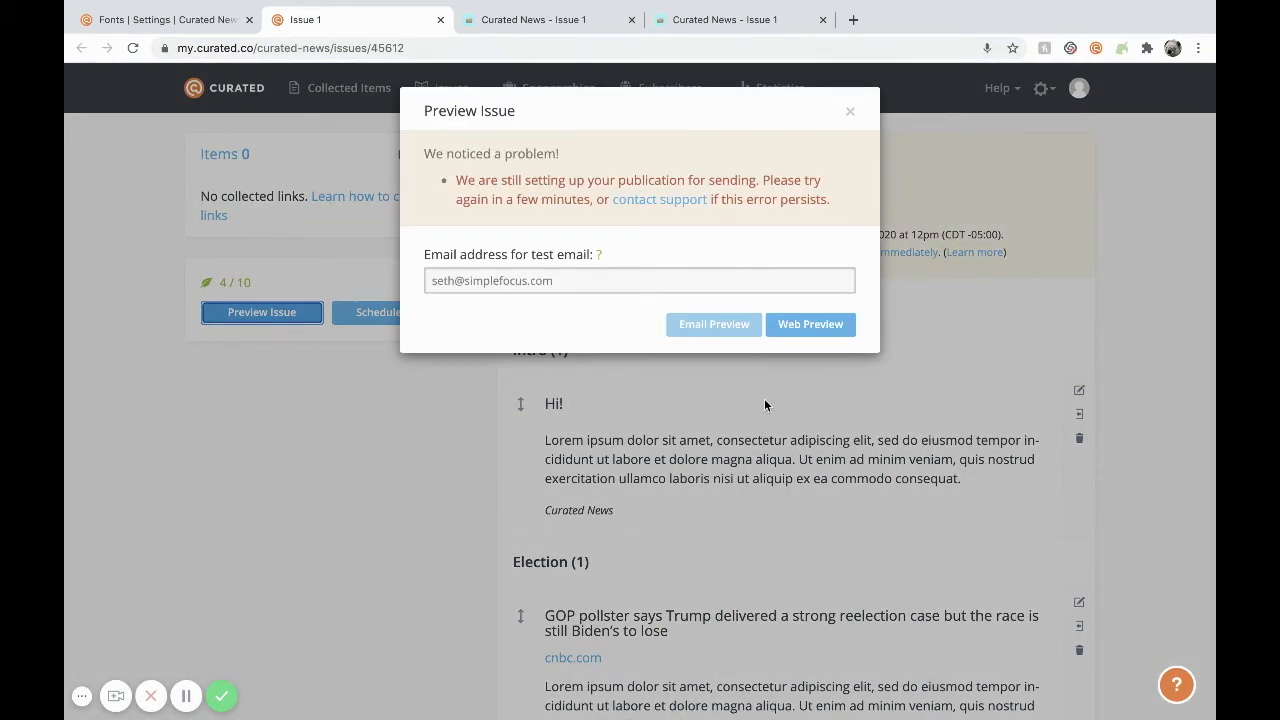
click(850, 111)
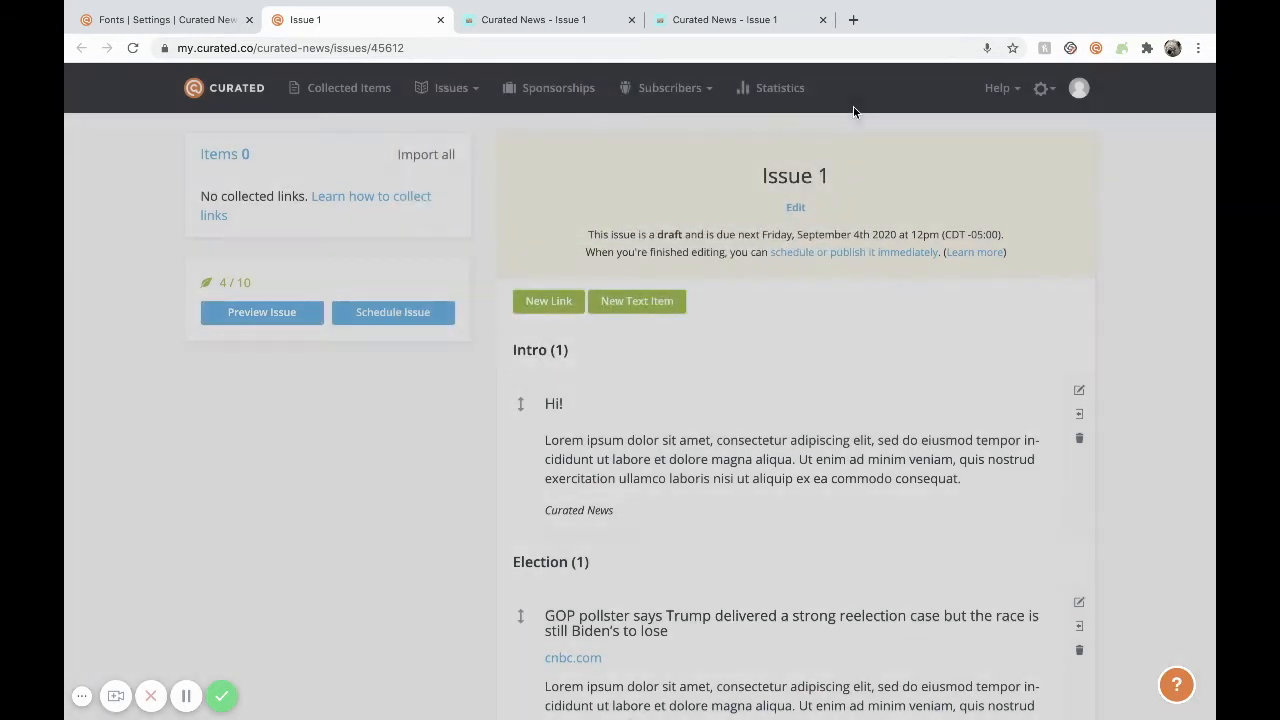
click(396, 314)
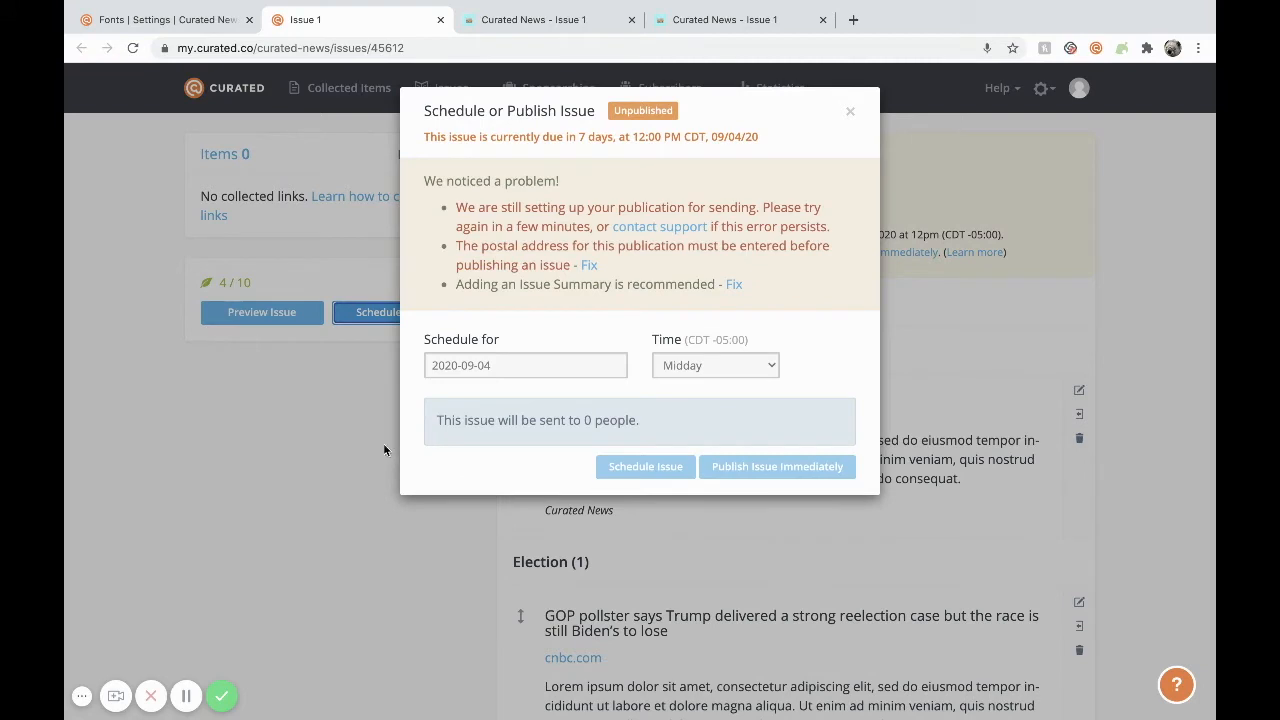
click(501, 372)
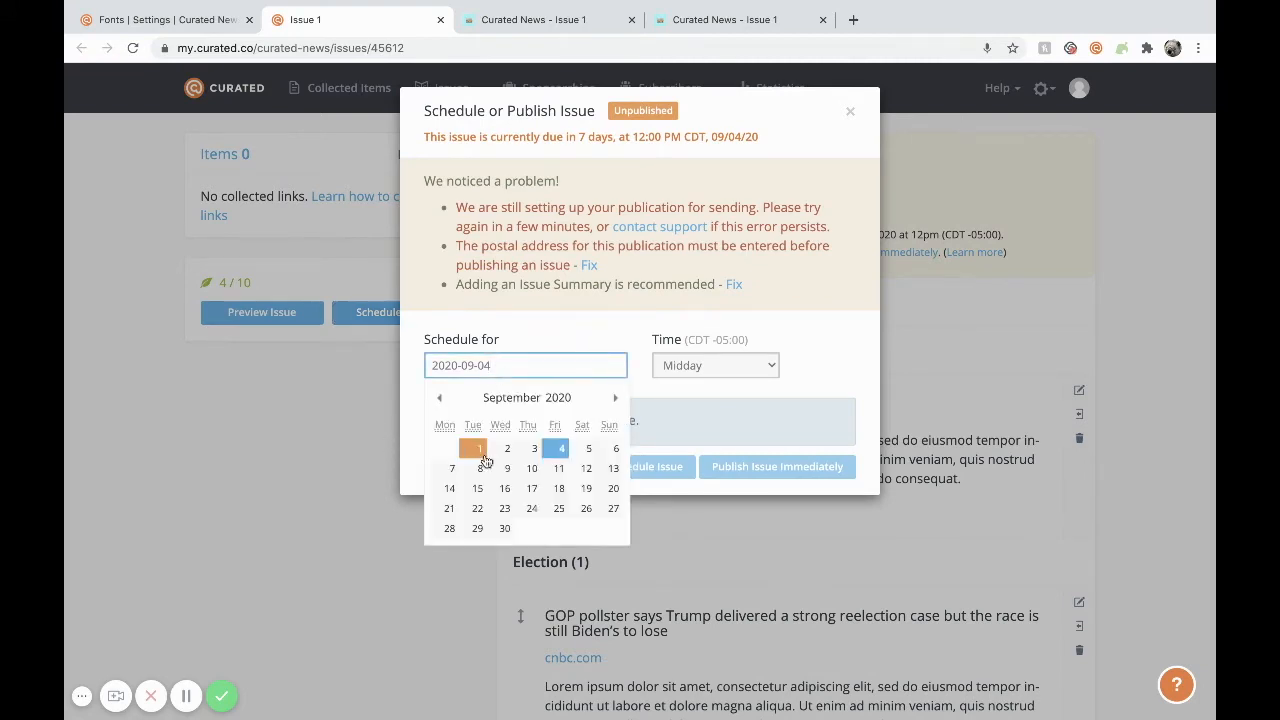
click(700, 366)
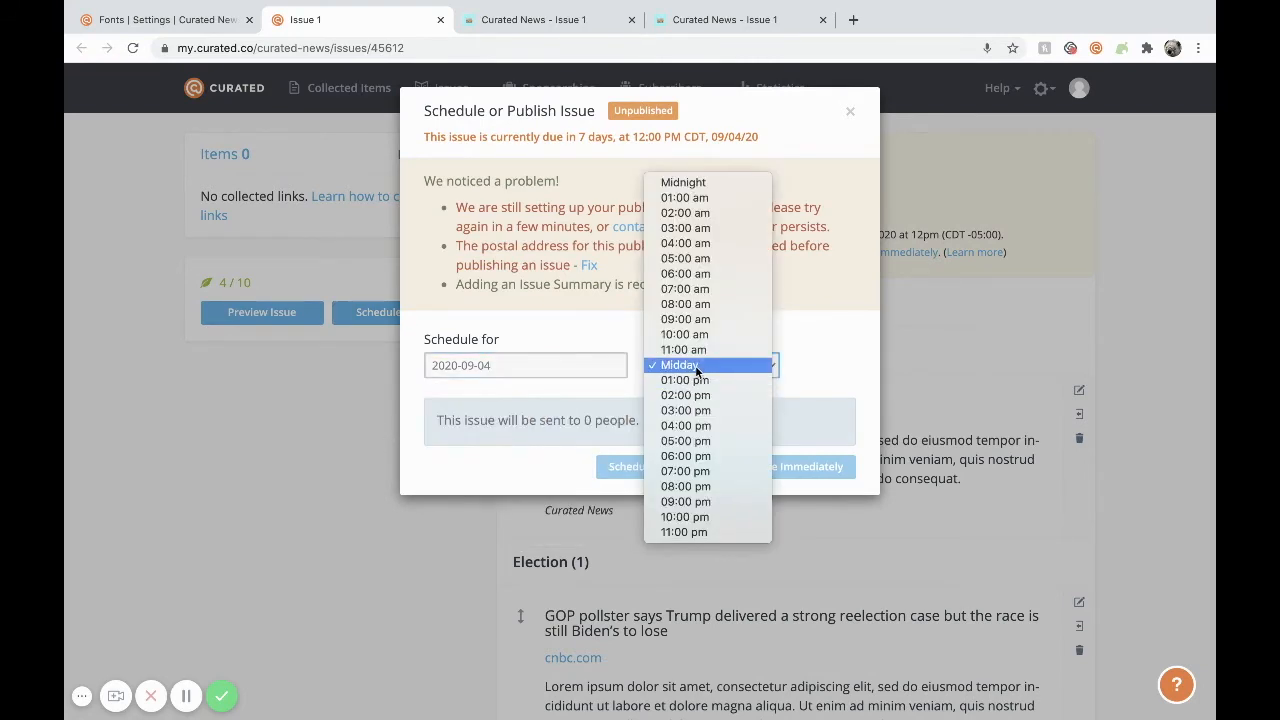
click(738, 367)
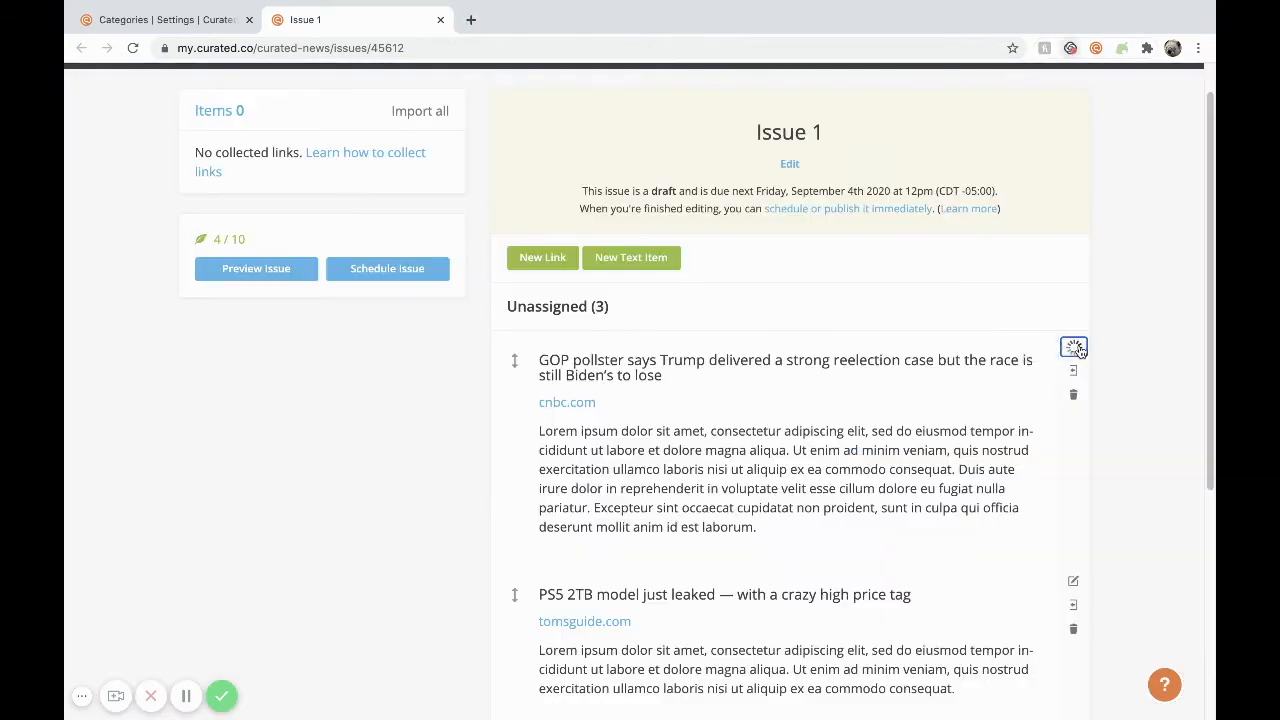
- Assign the unassigned GOP pollster link in issue 1 to the Election category and save it
click(1076, 347)
scroll(762, 510, down, 2)
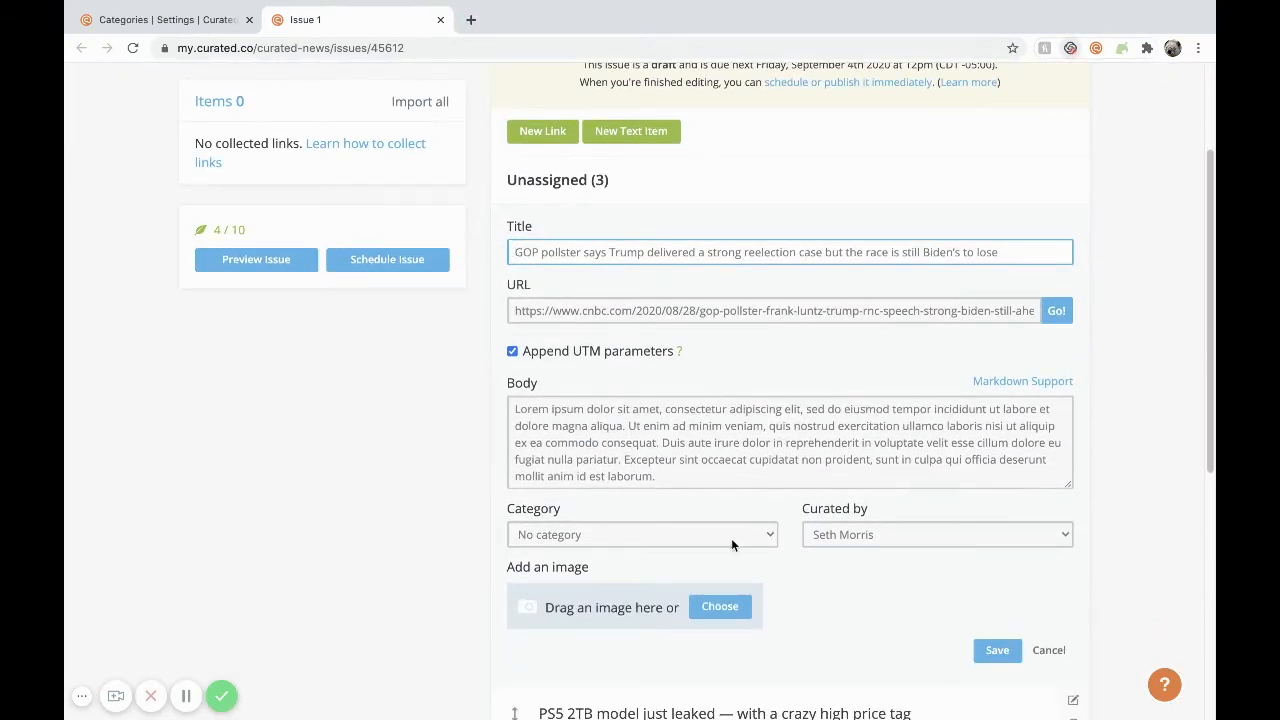
click(737, 539)
click(703, 566)
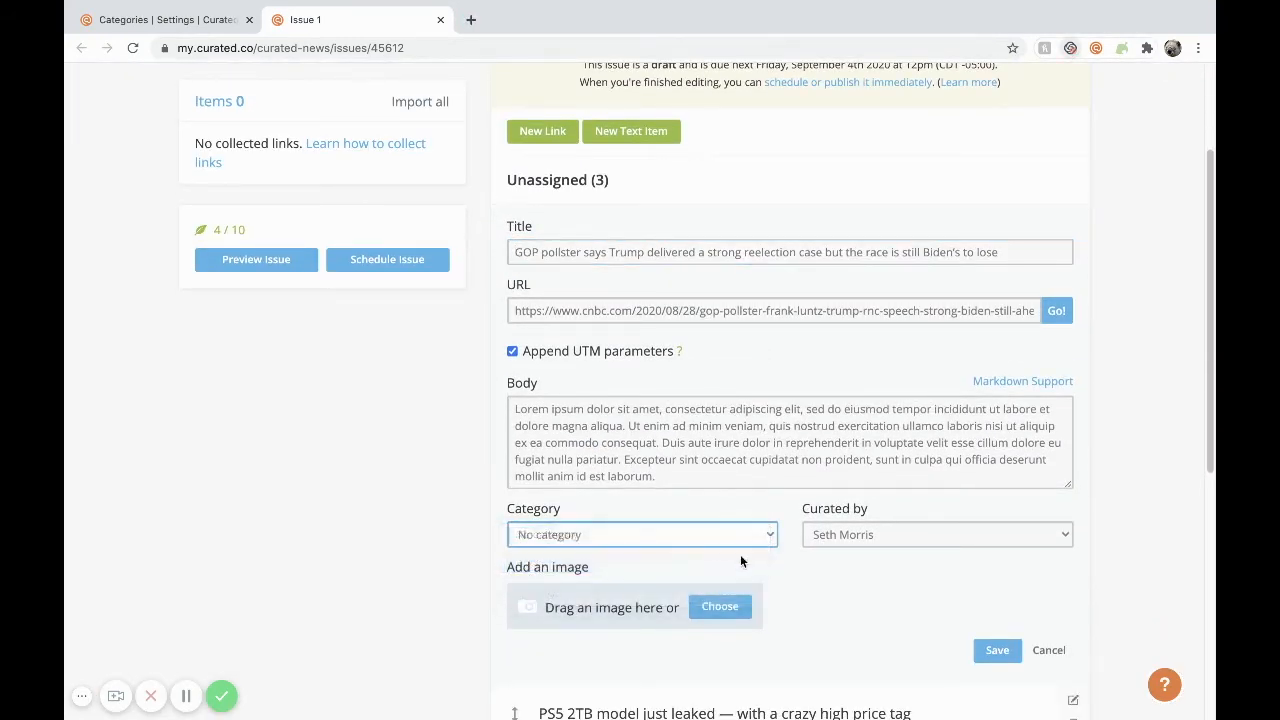
scroll(850, 575, down, 1)
click(997, 629)
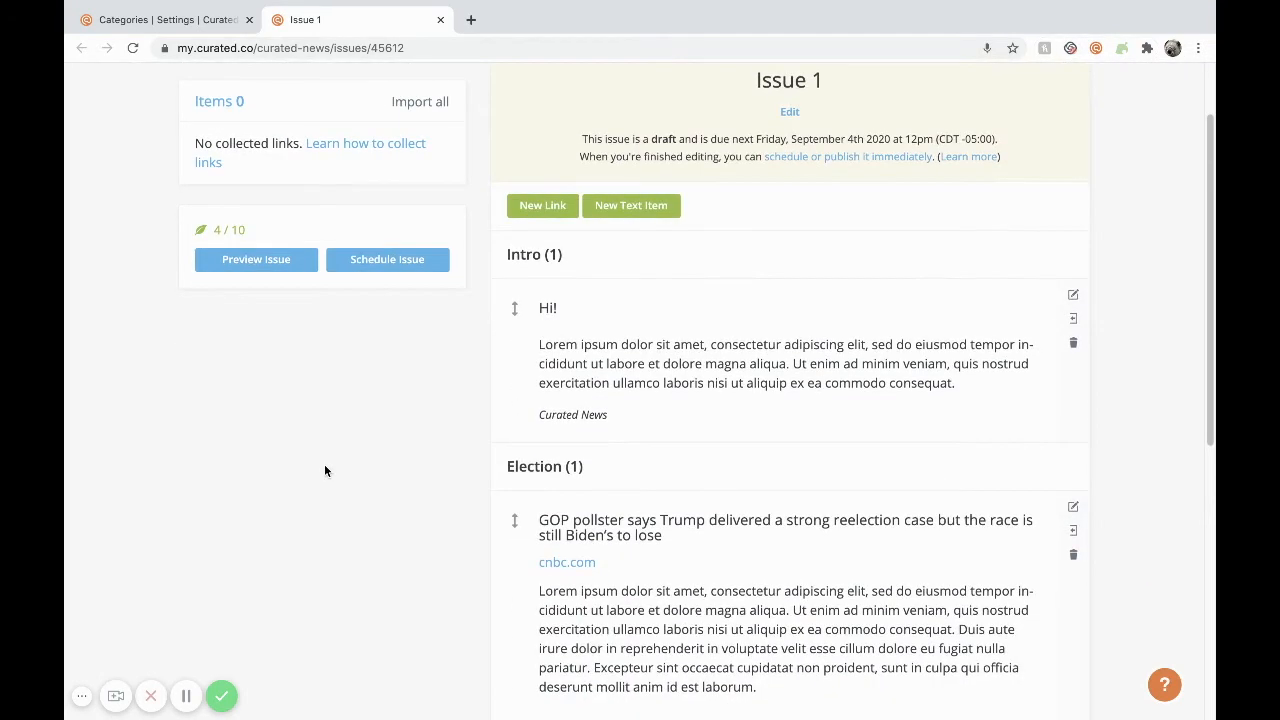
- Look through the issue's items grouped under the Intro, Election, Science and Electronics categories
scroll(397, 466, down, 6)
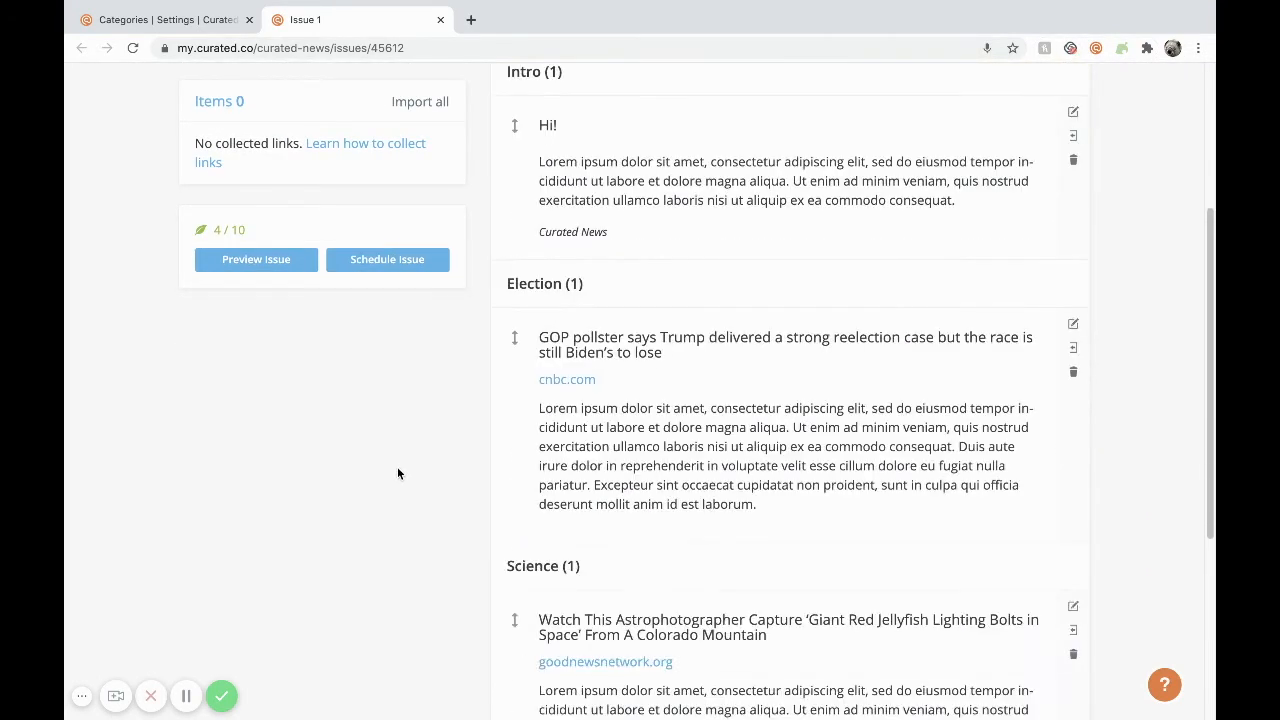
scroll(400, 485, down, 3)
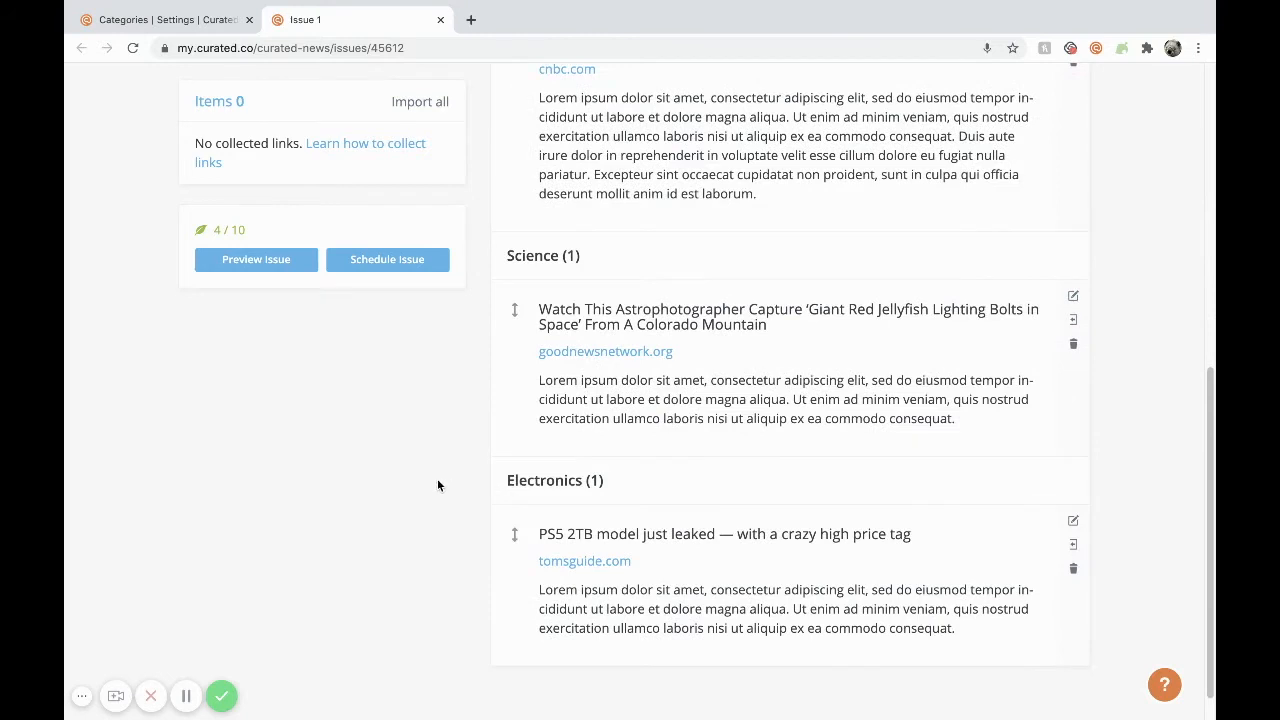
scroll(434, 531, up, 3)
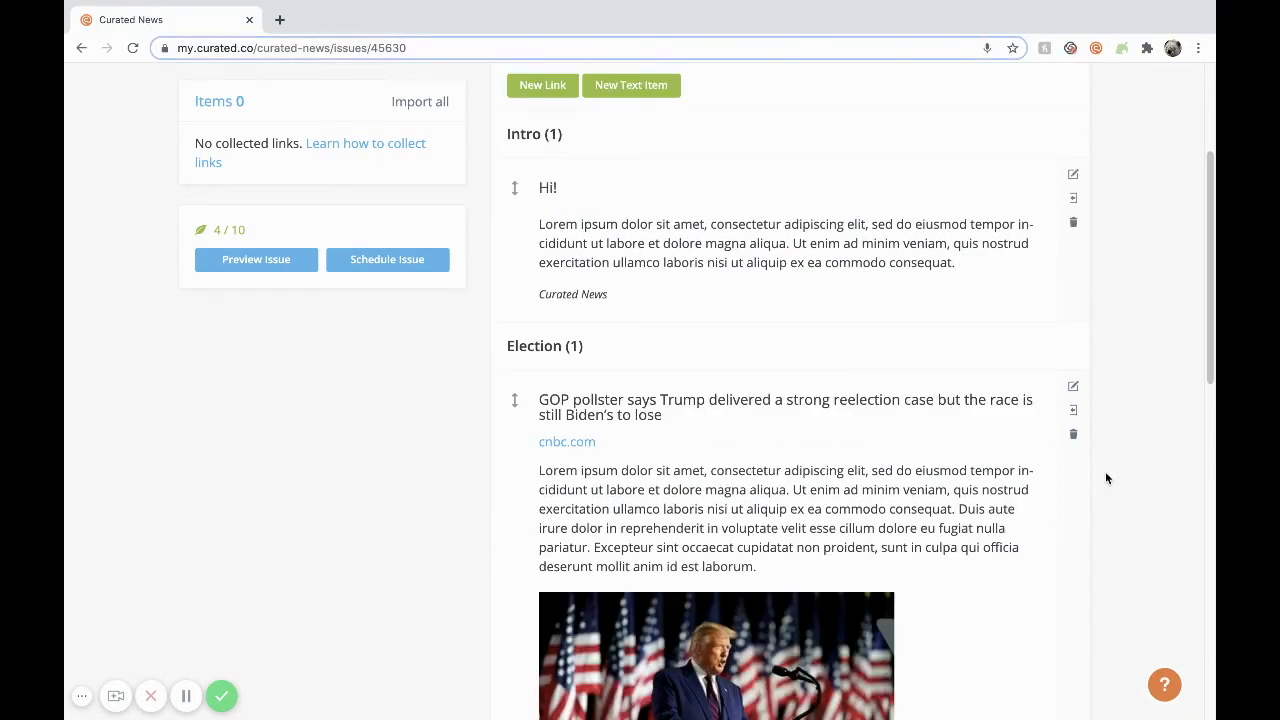
scroll(1106, 478, down, 3)
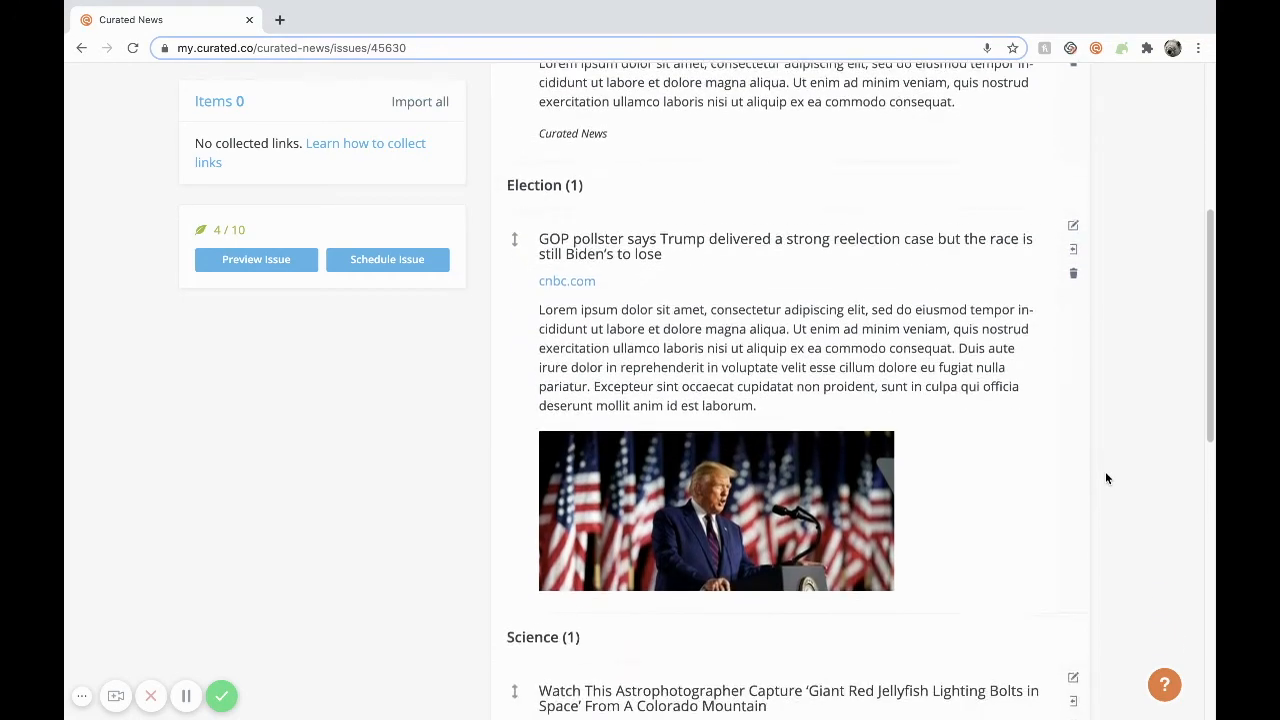
- Review the image aspect ratio choices of the GOP pollster link in the Election category and save the item at 20:9
scroll(1106, 478, down, 1)
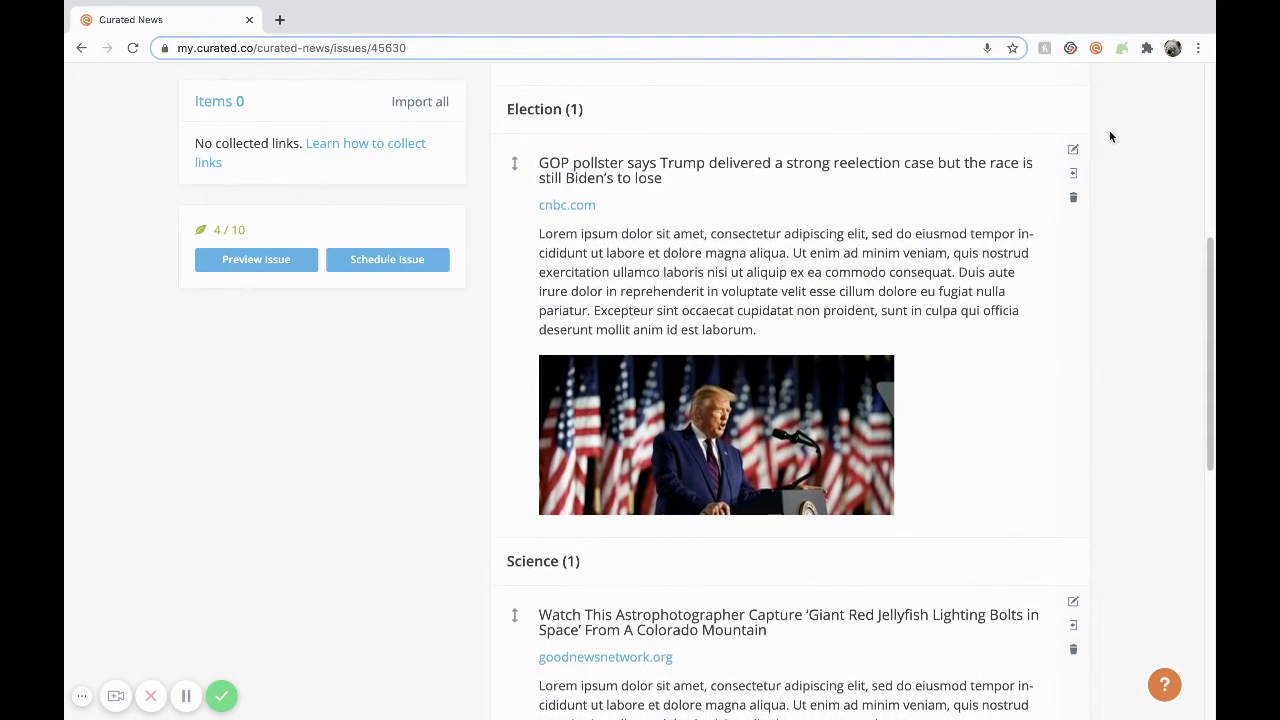
click(1073, 149)
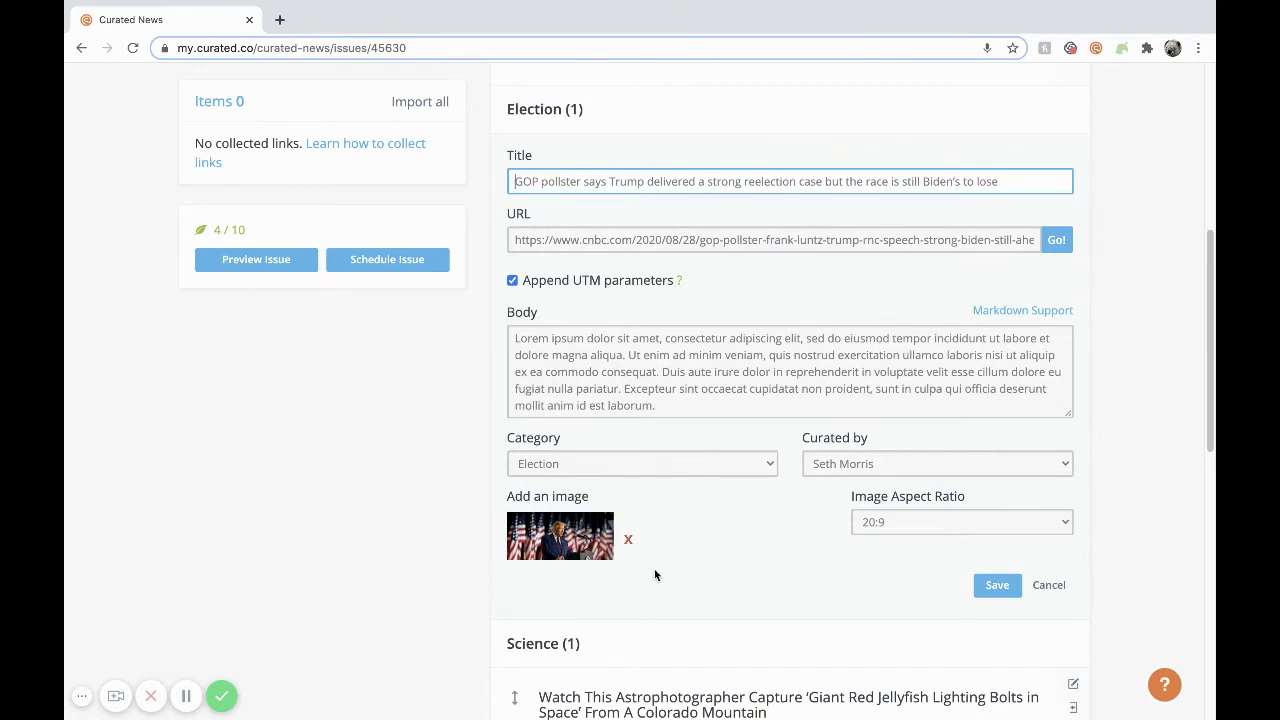
click(937, 528)
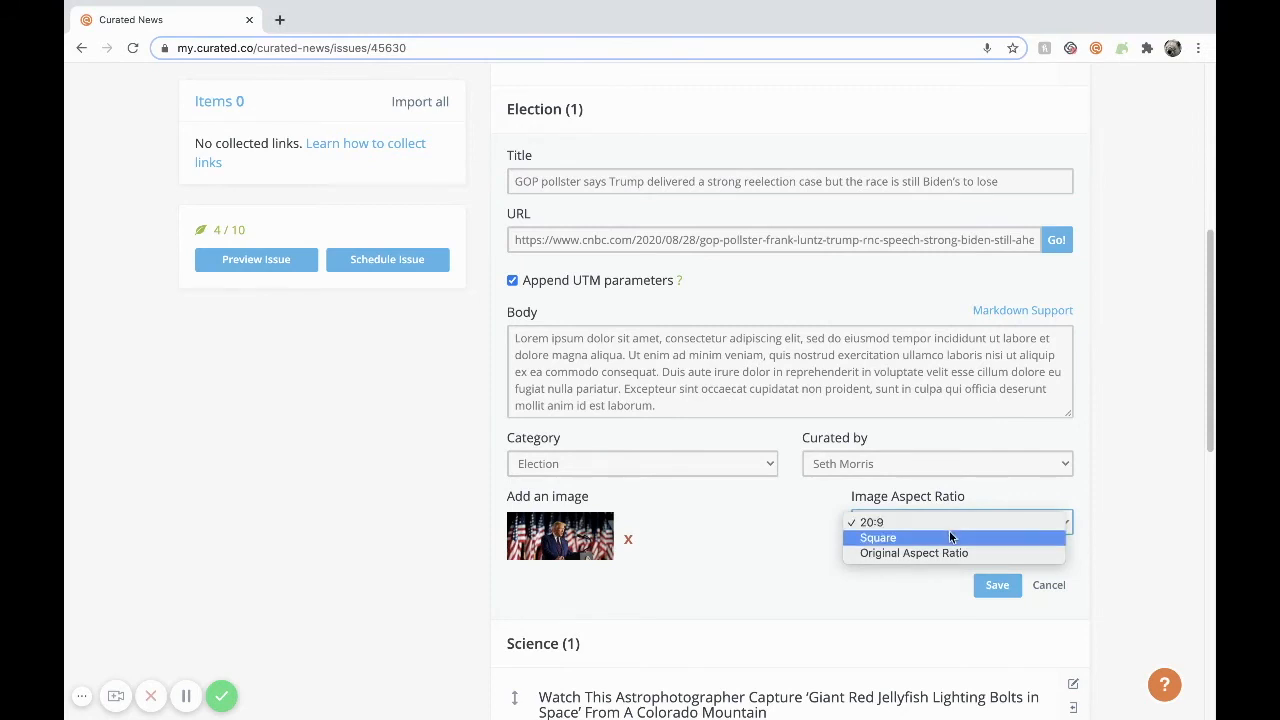
click(1092, 560)
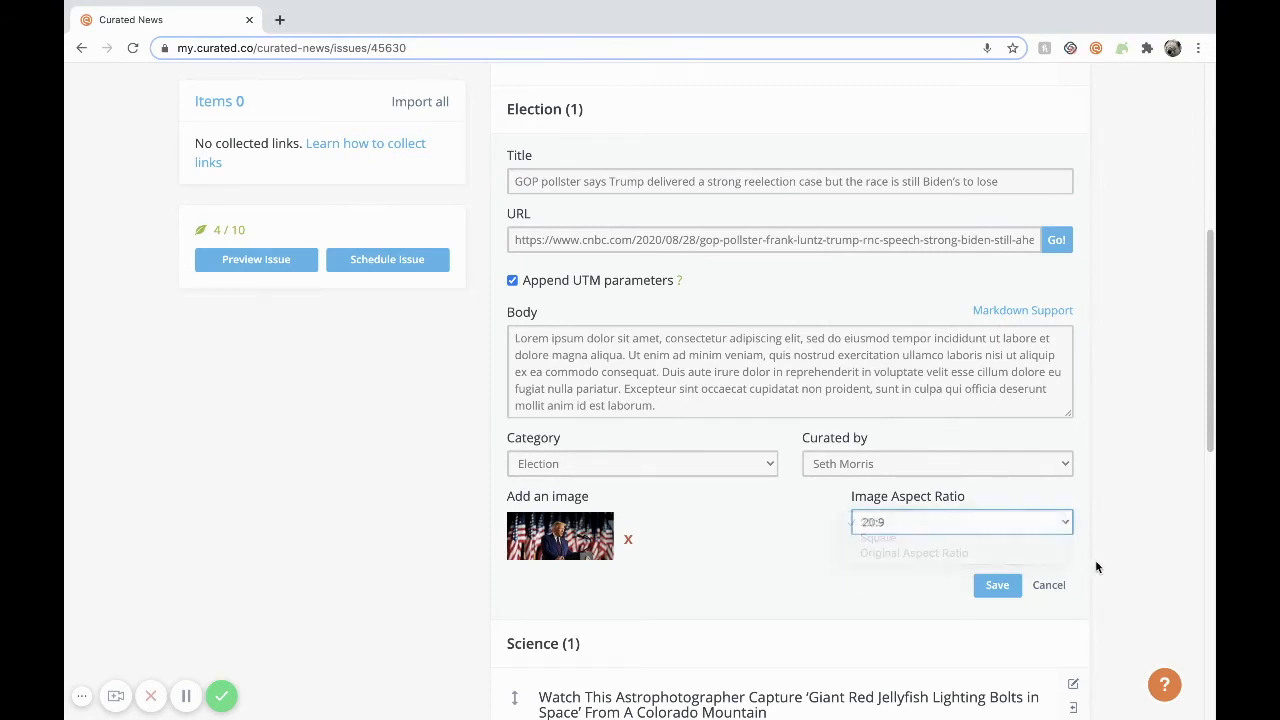
click(996, 585)
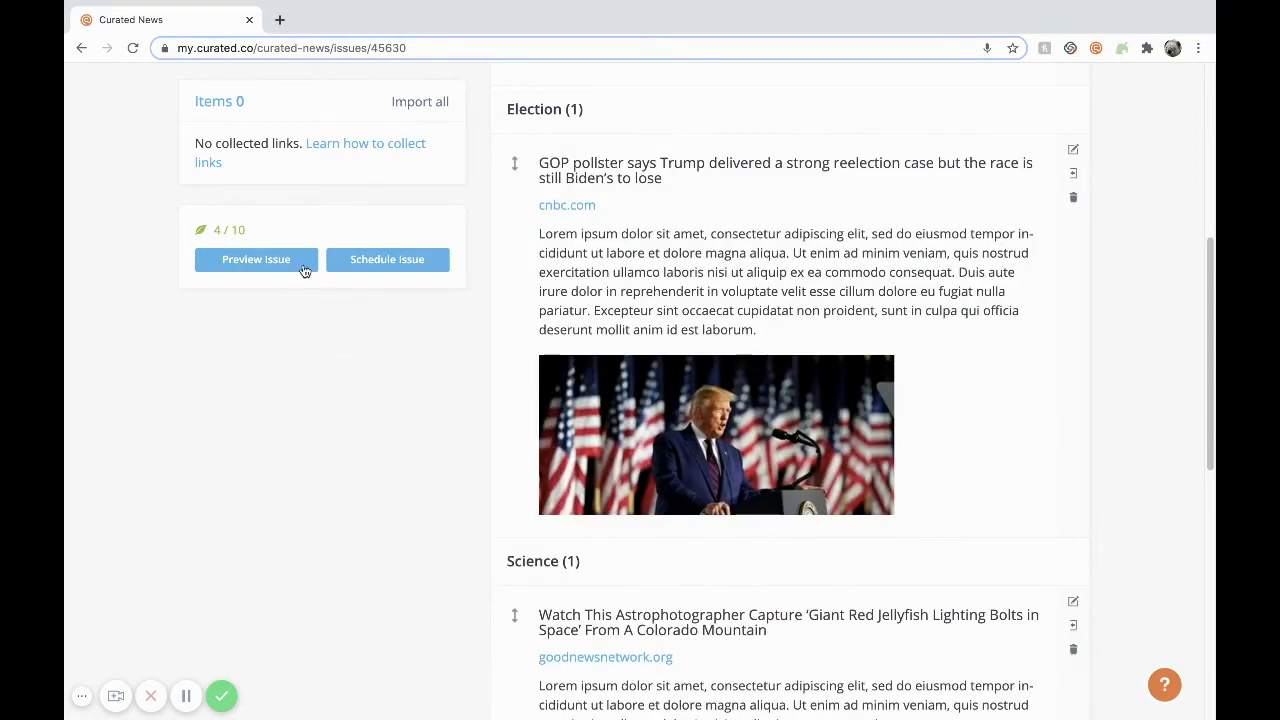
- Open the web preview of the issue and examine the images and styling of its Election, Science and Electronics sections
click(300, 260)
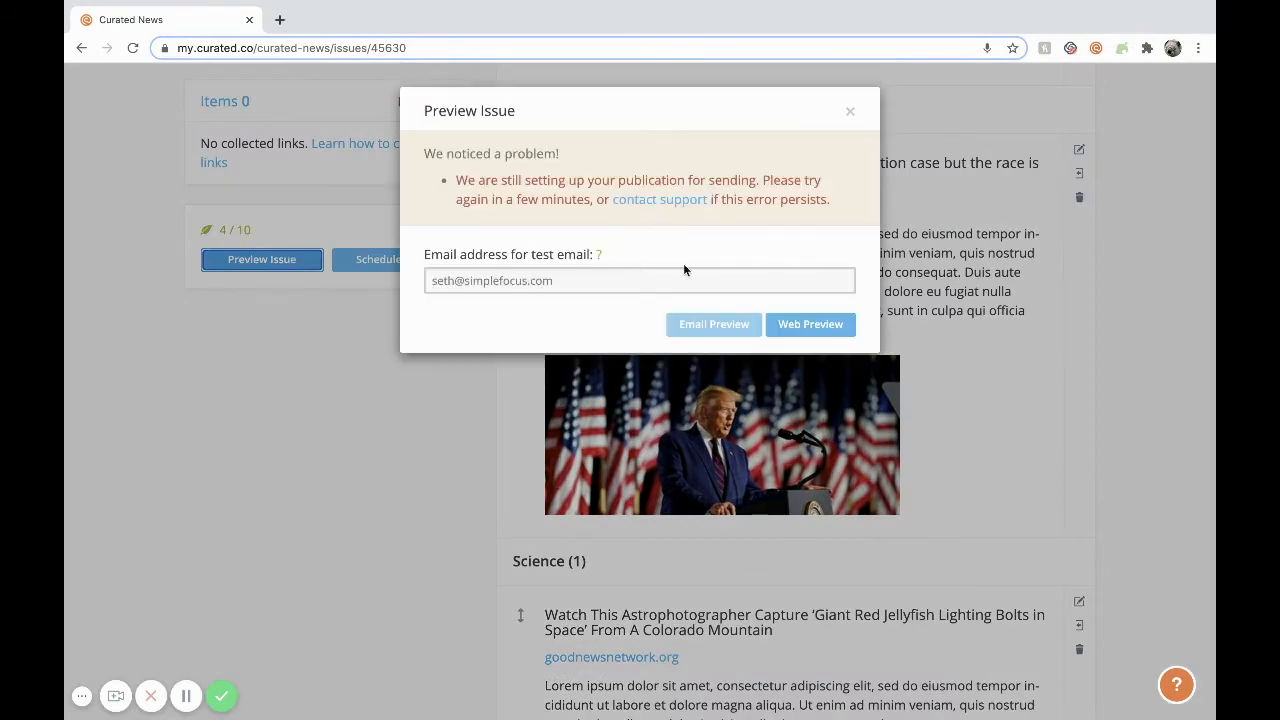
click(790, 324)
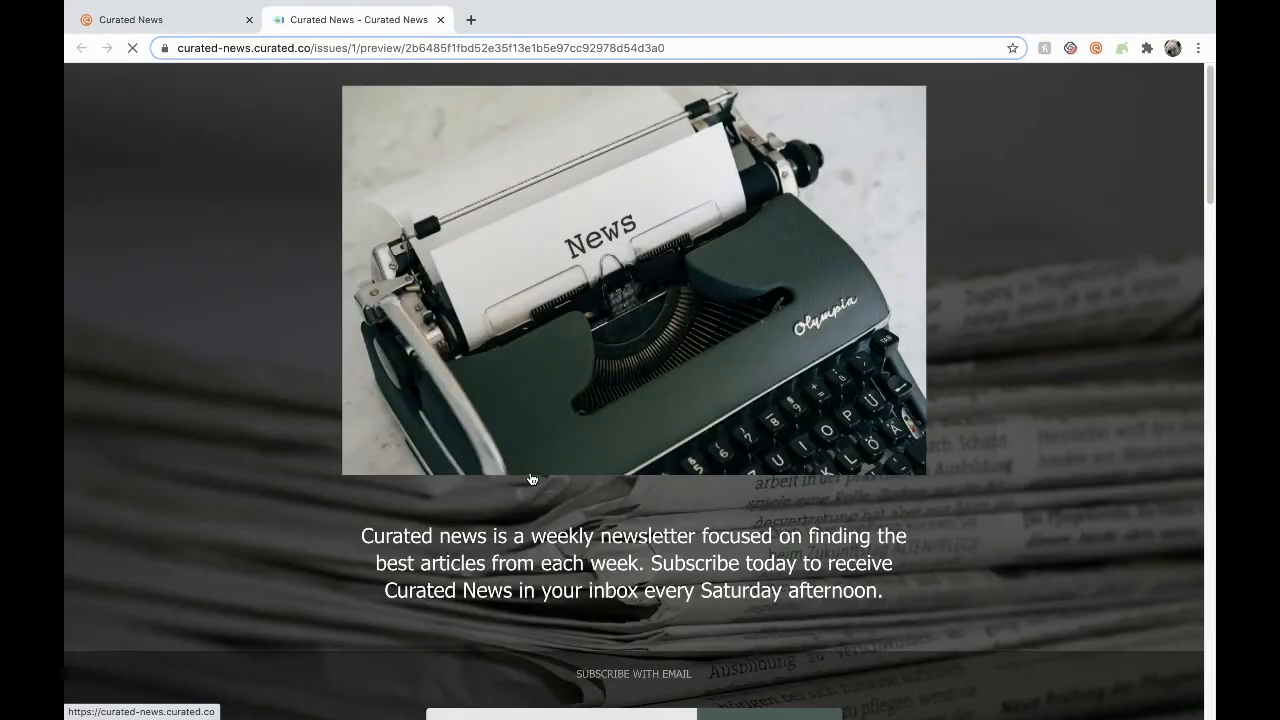
scroll(531, 479, down, 5)
scroll(531, 479, down, 5)
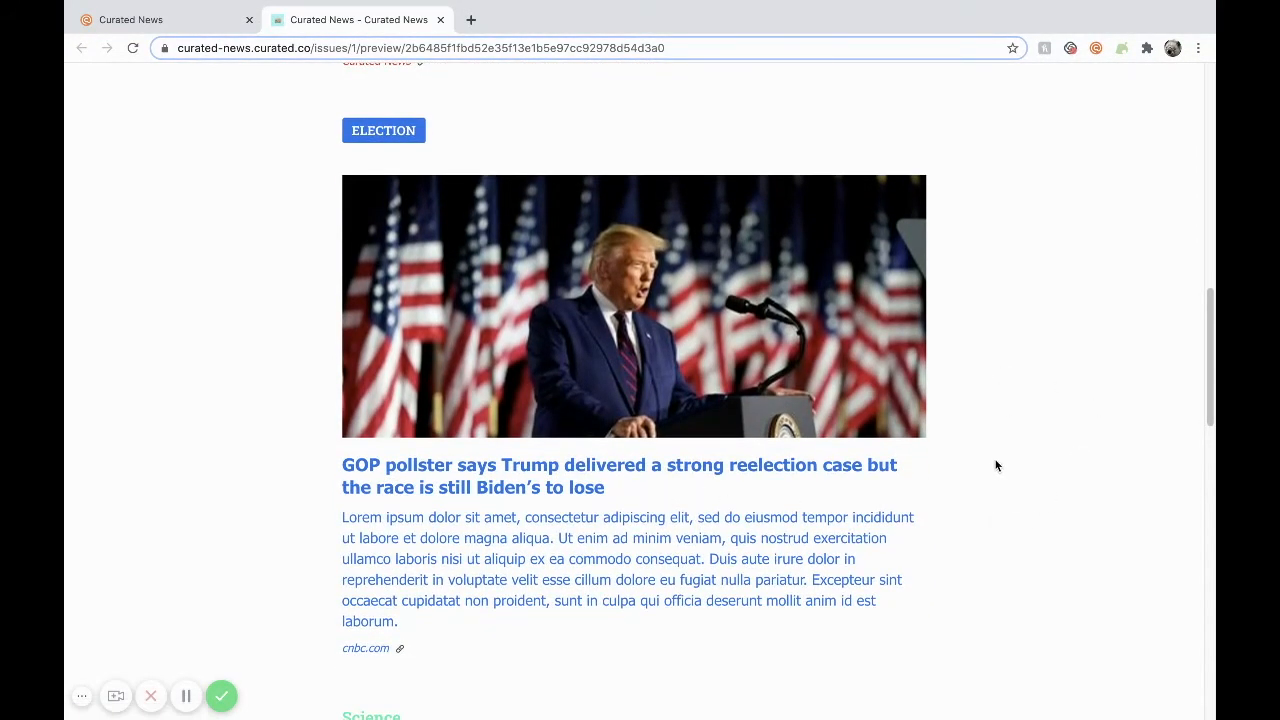
scroll(992, 462, down, 4)
scroll(1058, 418, down, 3)
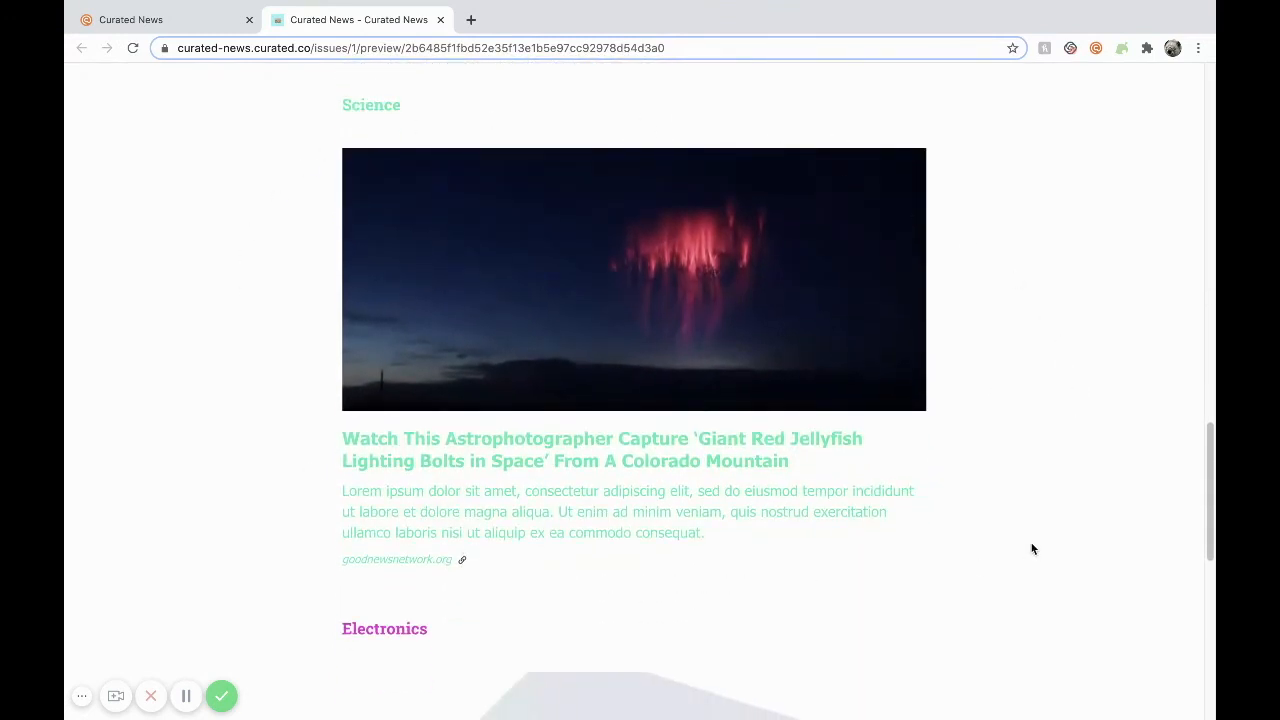
scroll(1033, 549, down, 3)
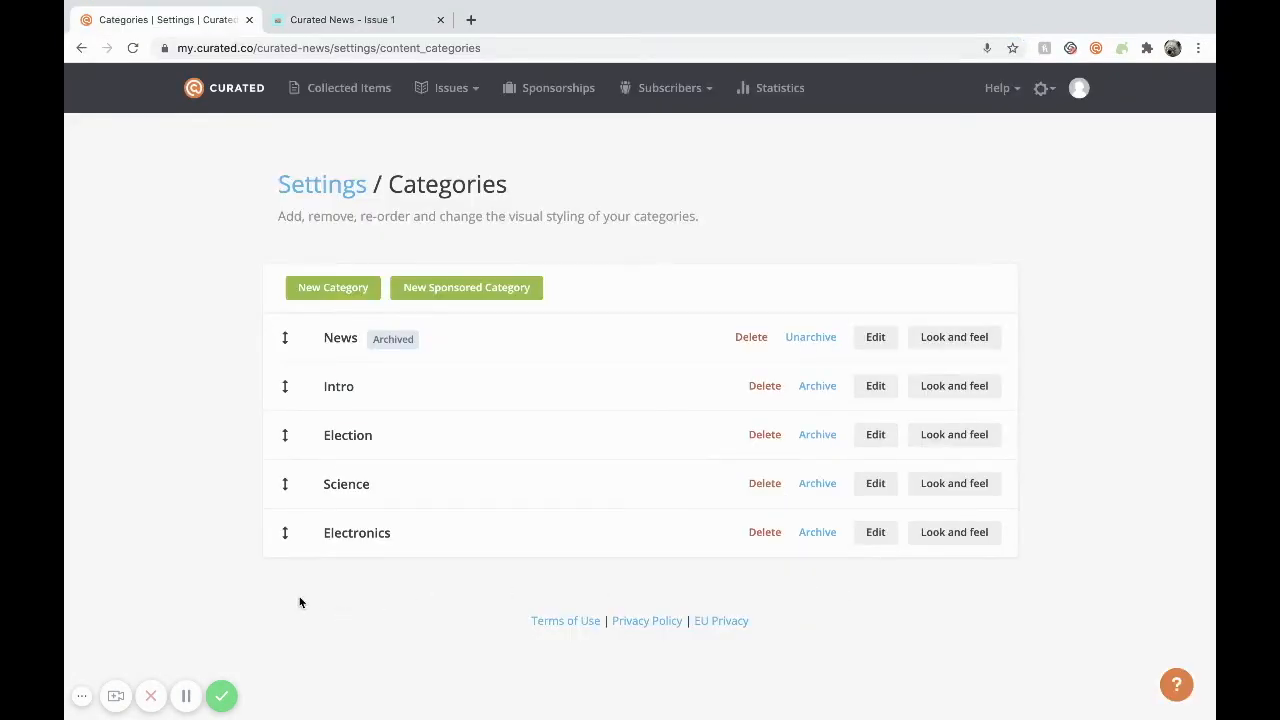
- Move the Electronics category above Science in the category settings and check the section order in issue 1
drag(285, 537, 286, 483)
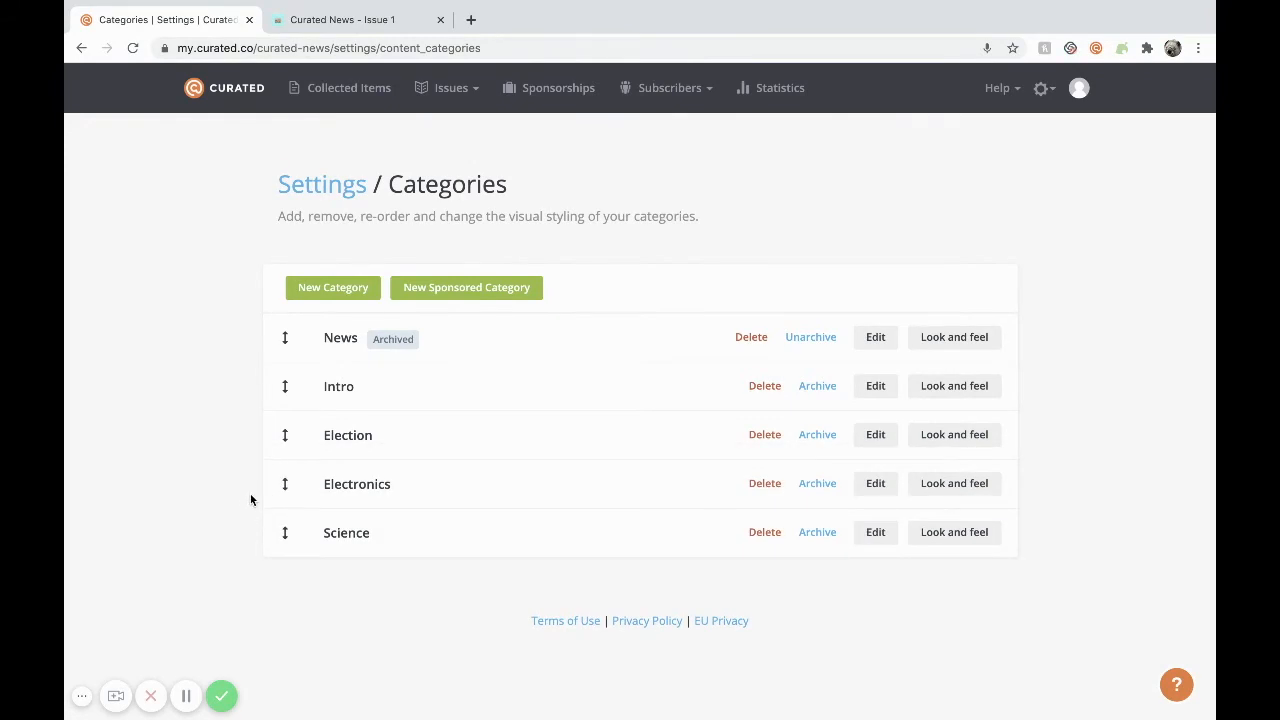
click(441, 90)
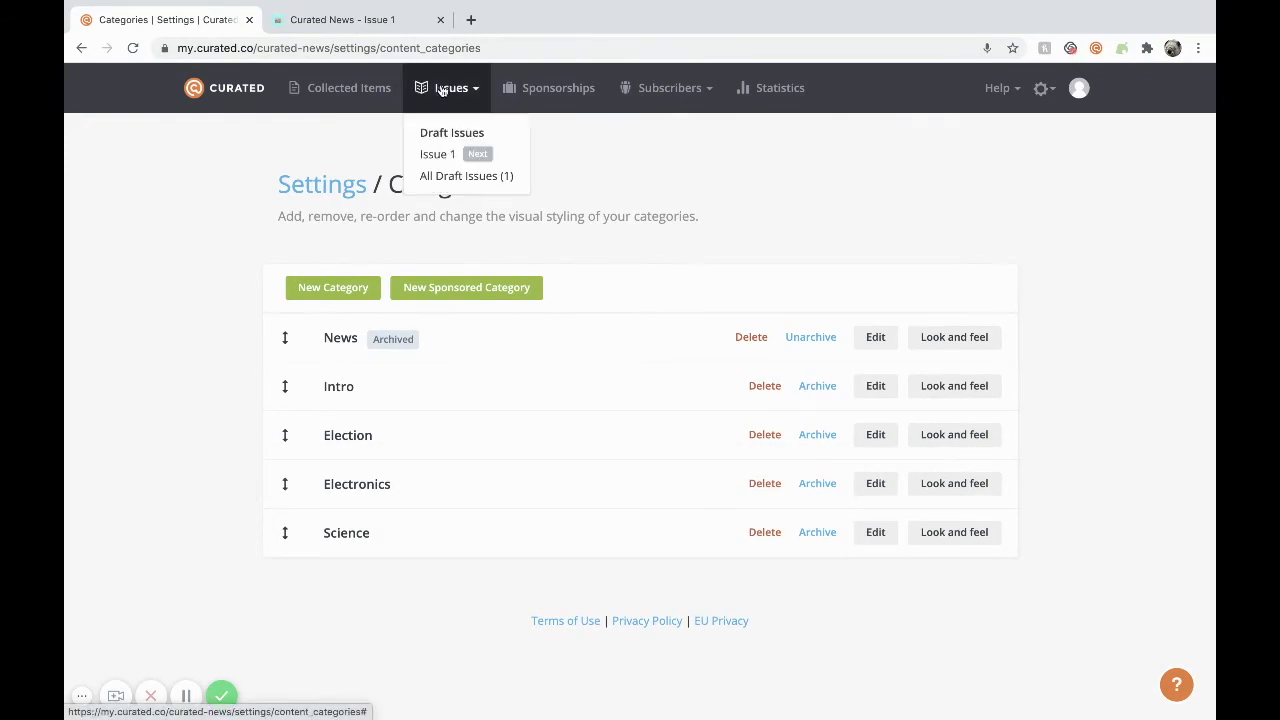
click(437, 154)
scroll(868, 442, down, 5)
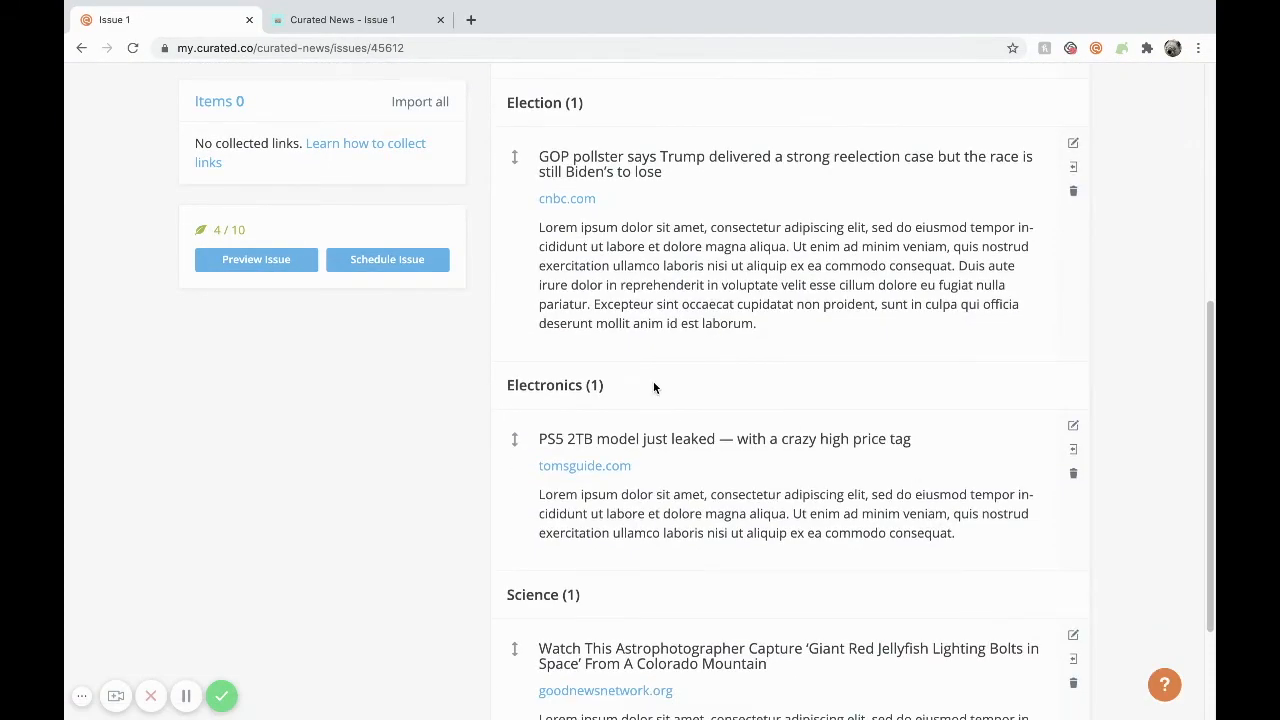
scroll(857, 506, down, 1)
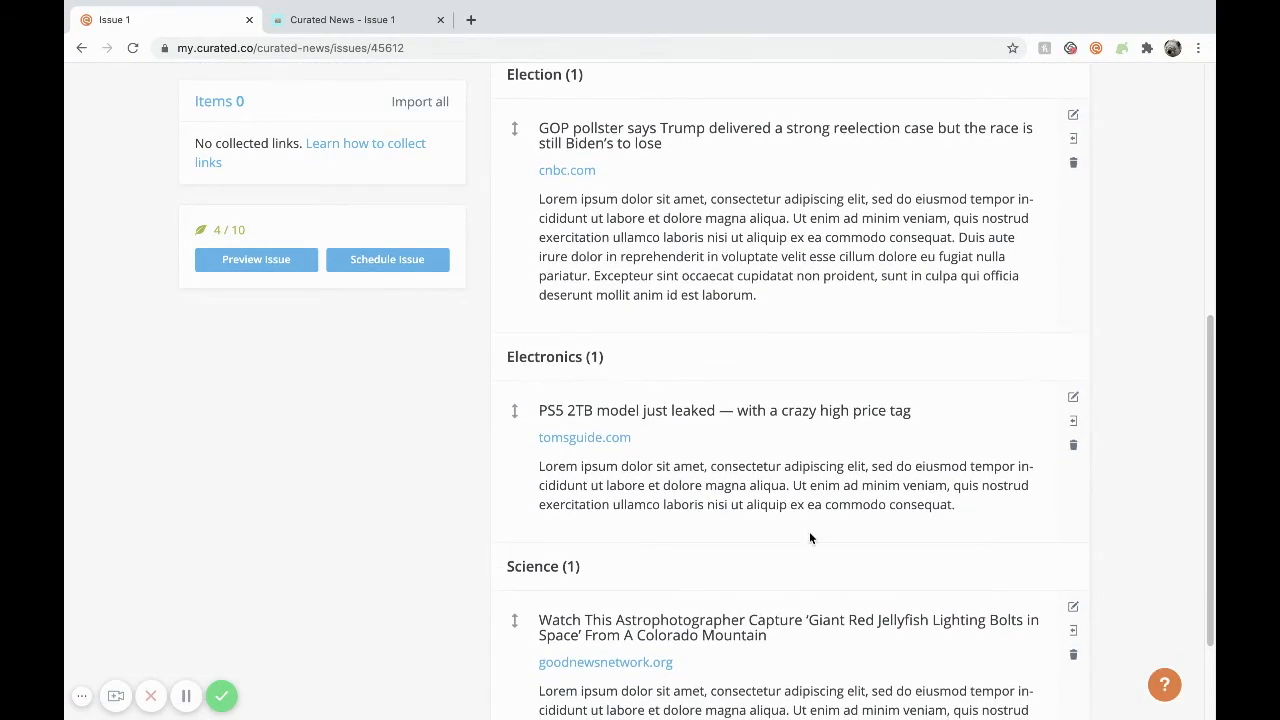
scroll(829, 521, up, 1)
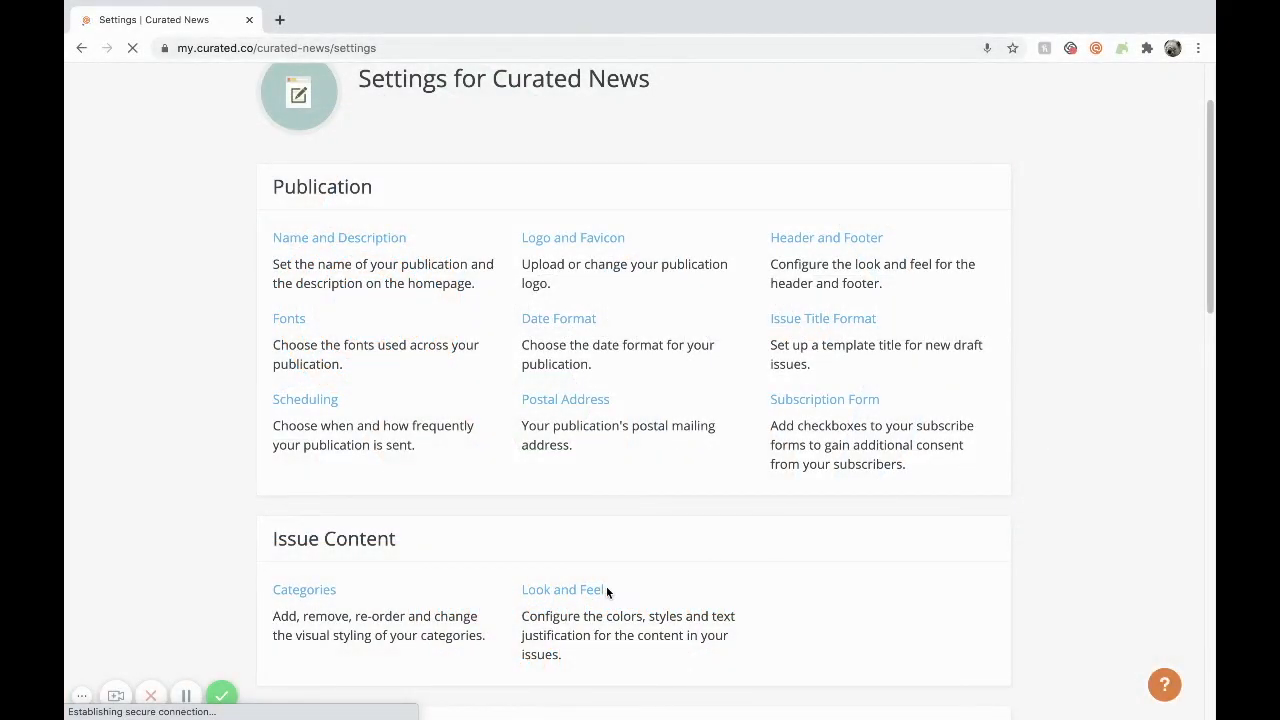
- In the publication's Look and Feel settings, set the header style to Lozenge Only and both header and item justification to Center
click(592, 594)
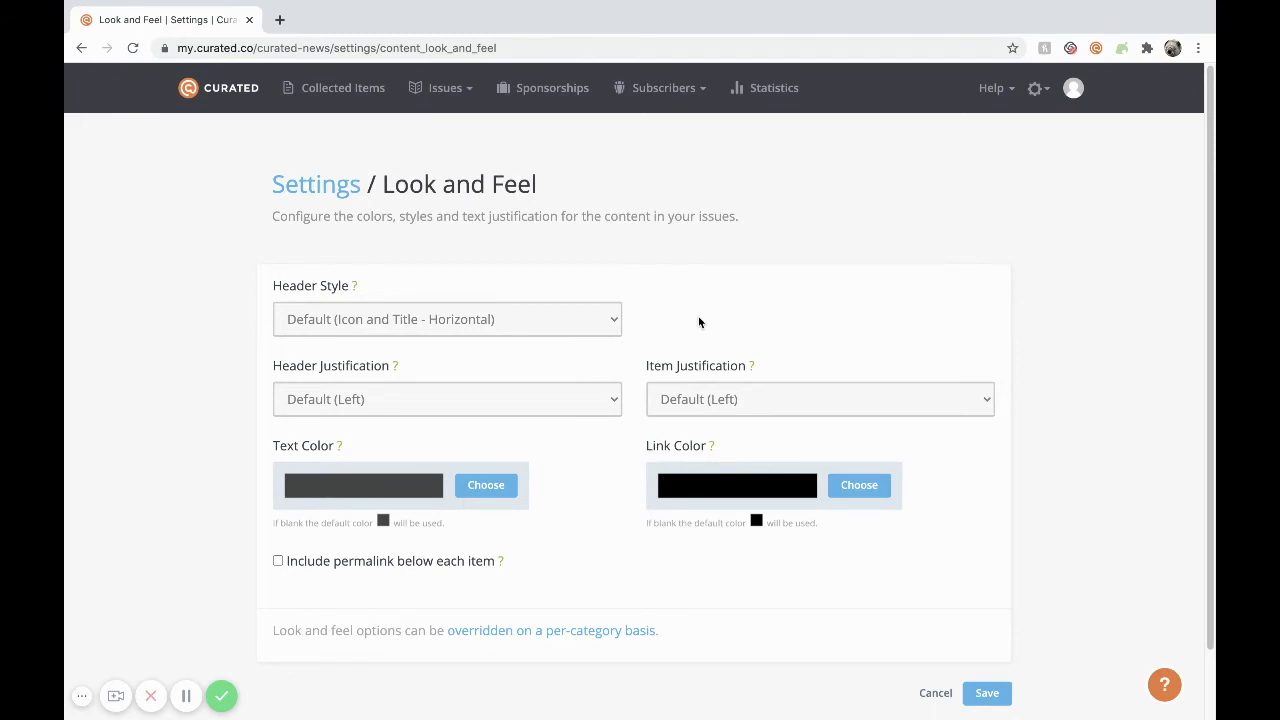
click(605, 320)
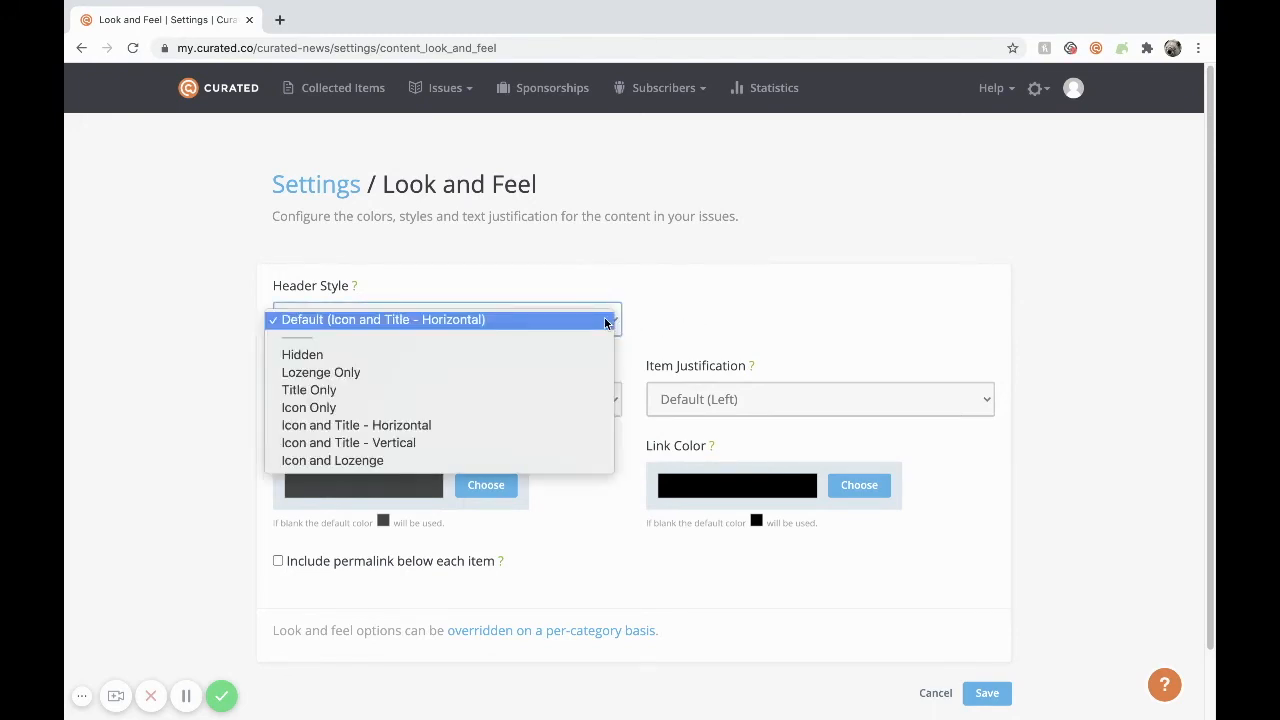
click(571, 374)
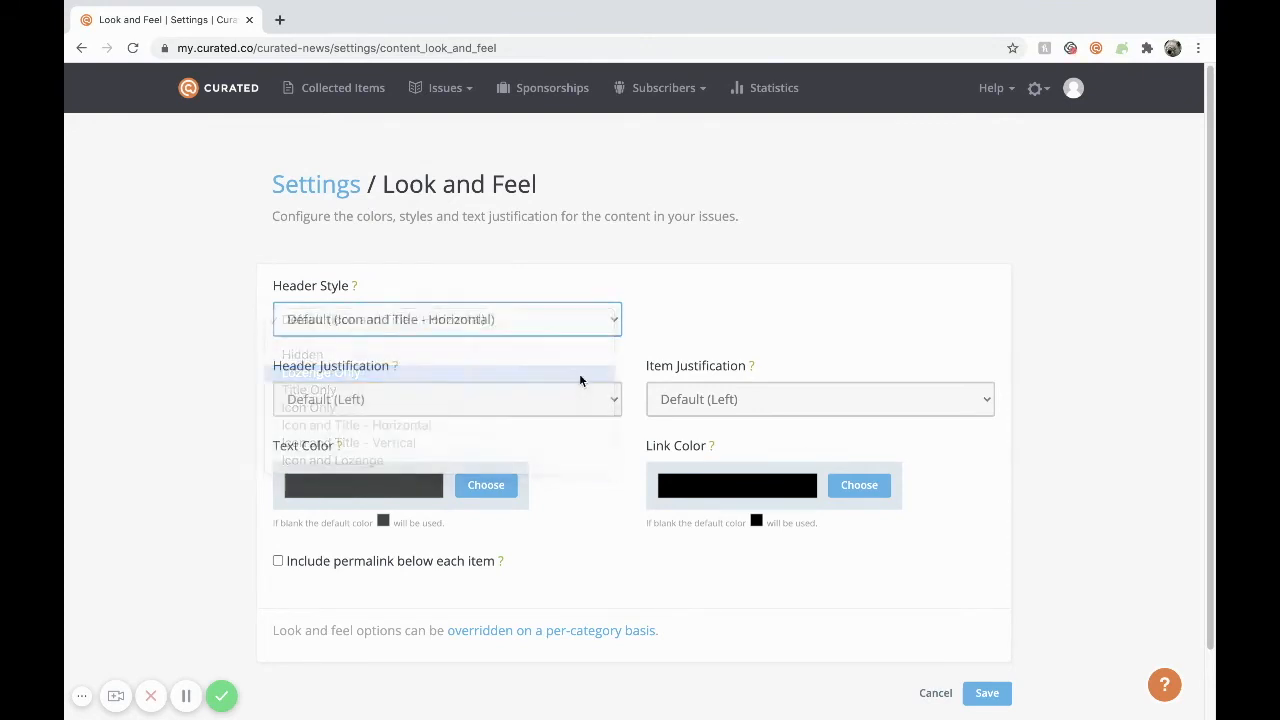
click(597, 404)
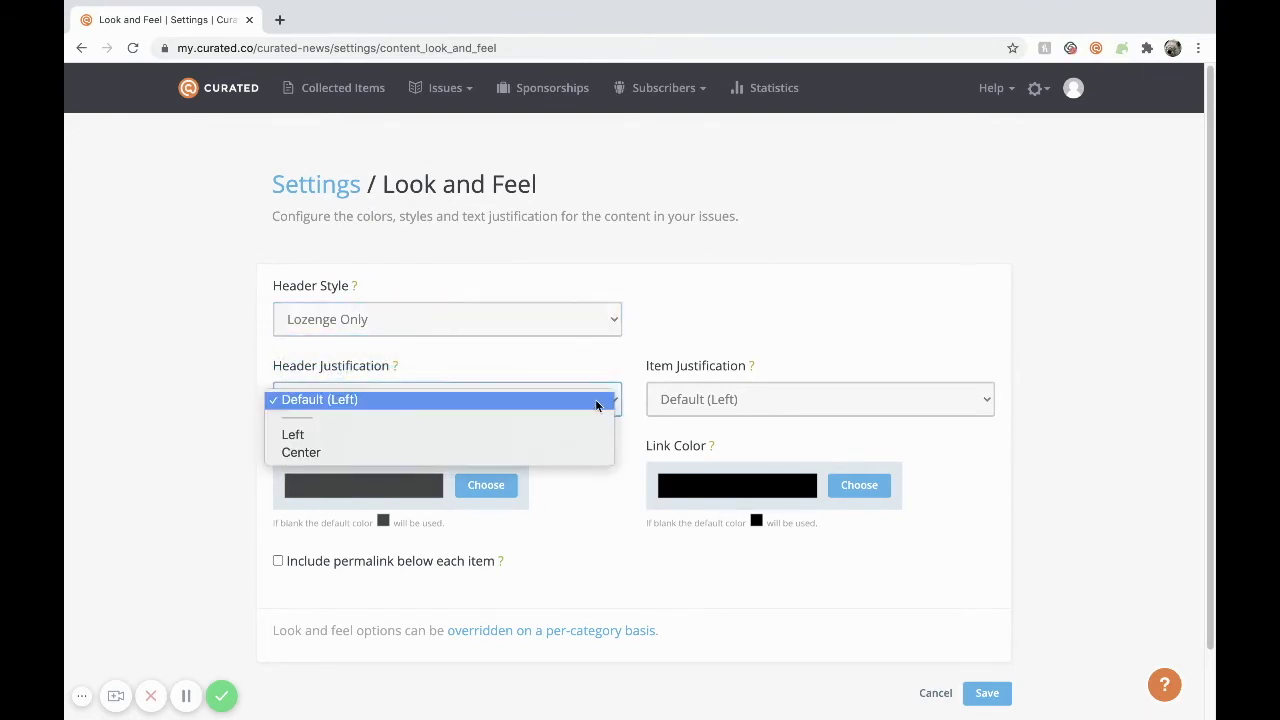
click(564, 451)
click(739, 404)
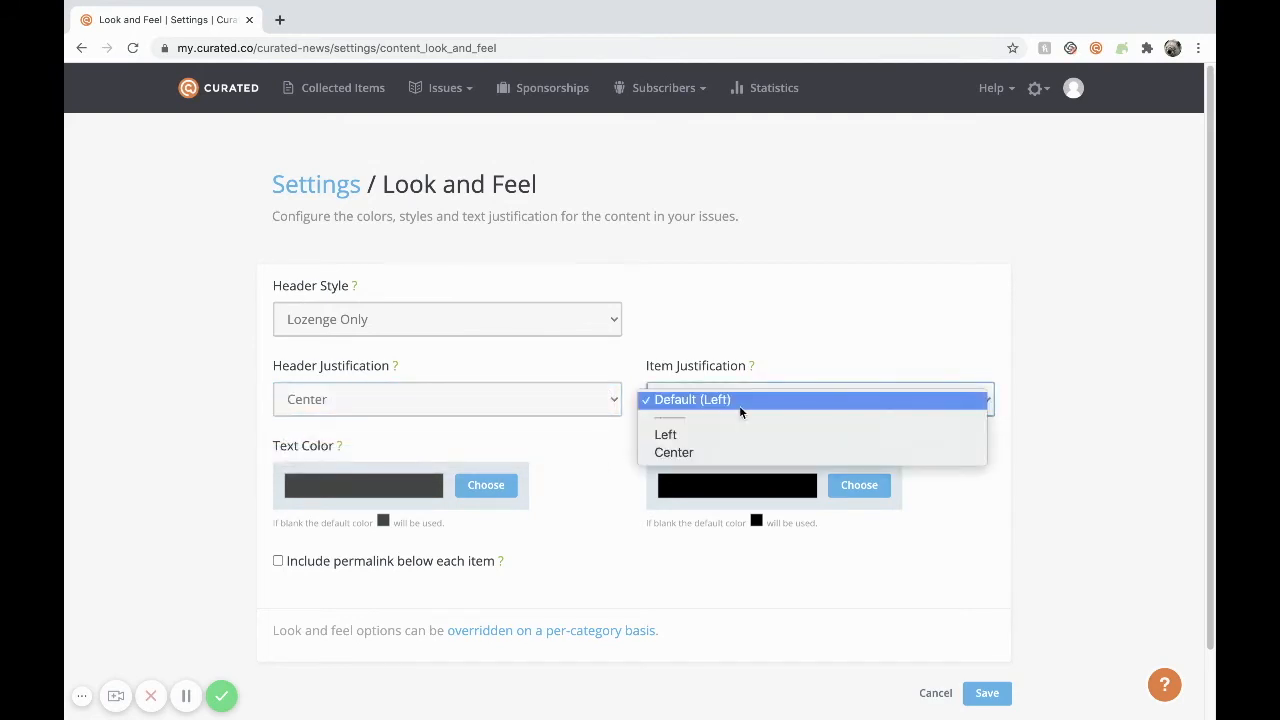
click(738, 452)
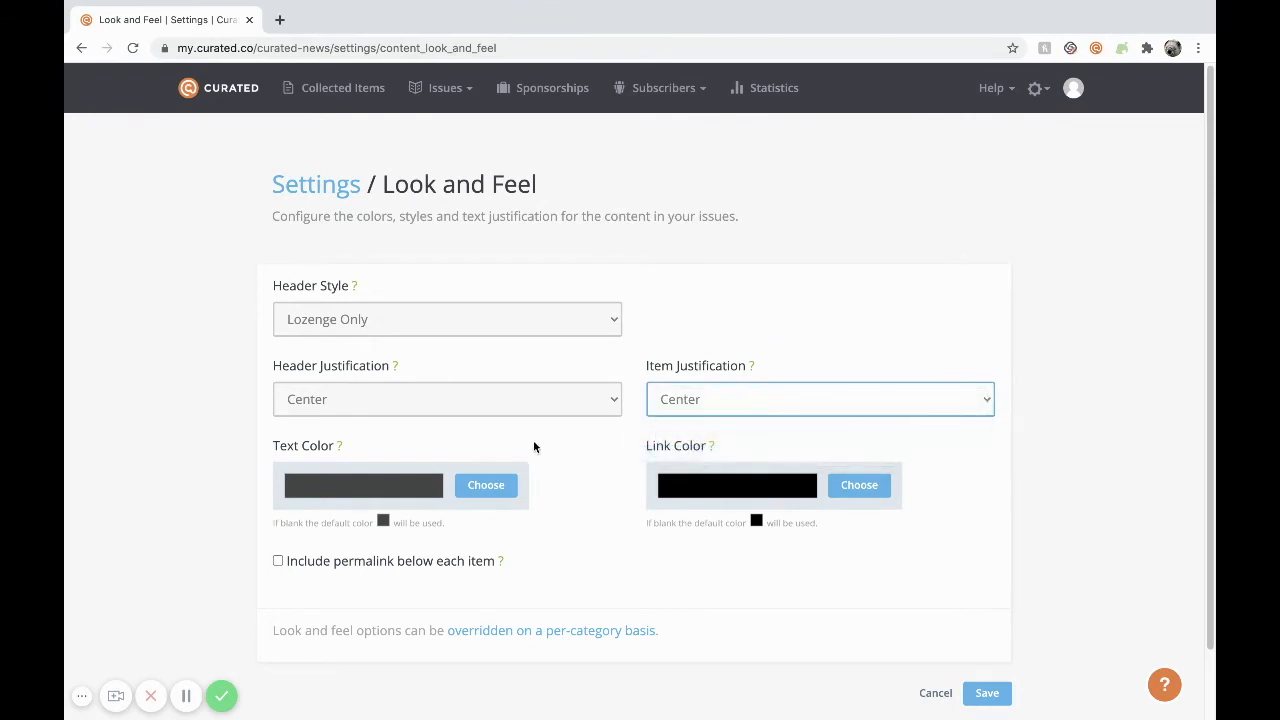
- Include a permalink below each item and save the Look and Feel settings
scroll(542, 444, down, 1)
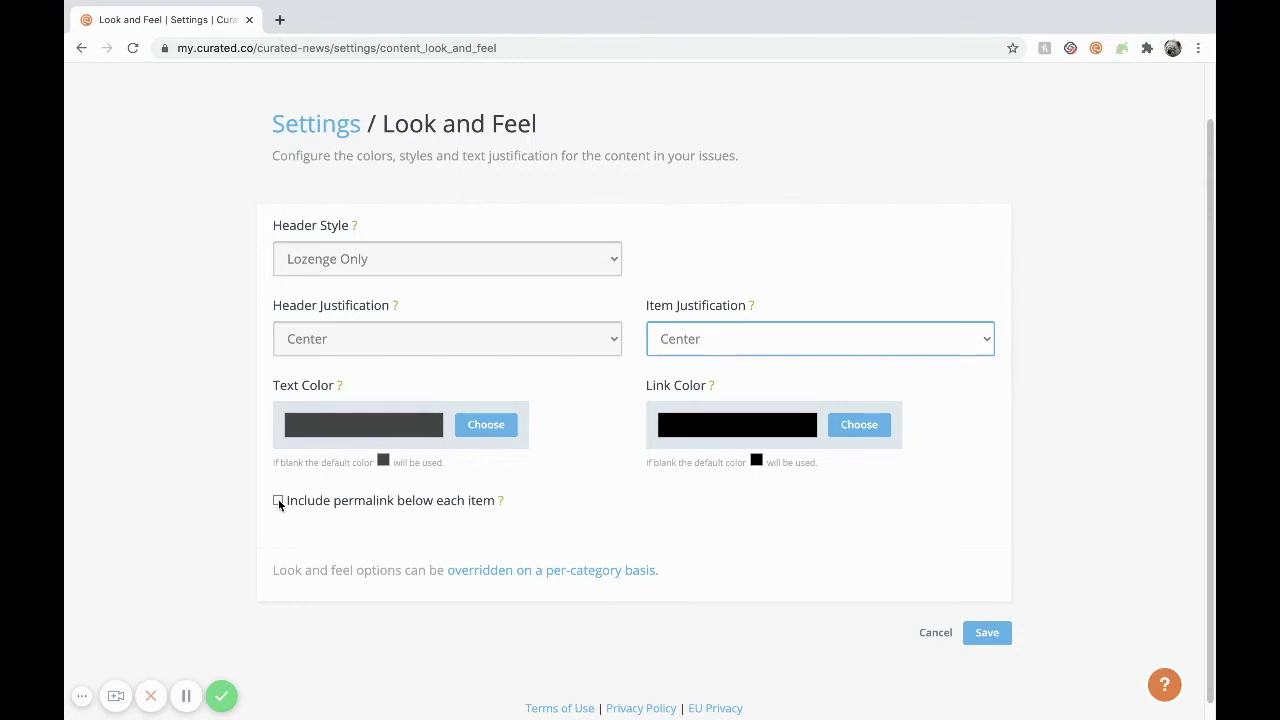
click(278, 501)
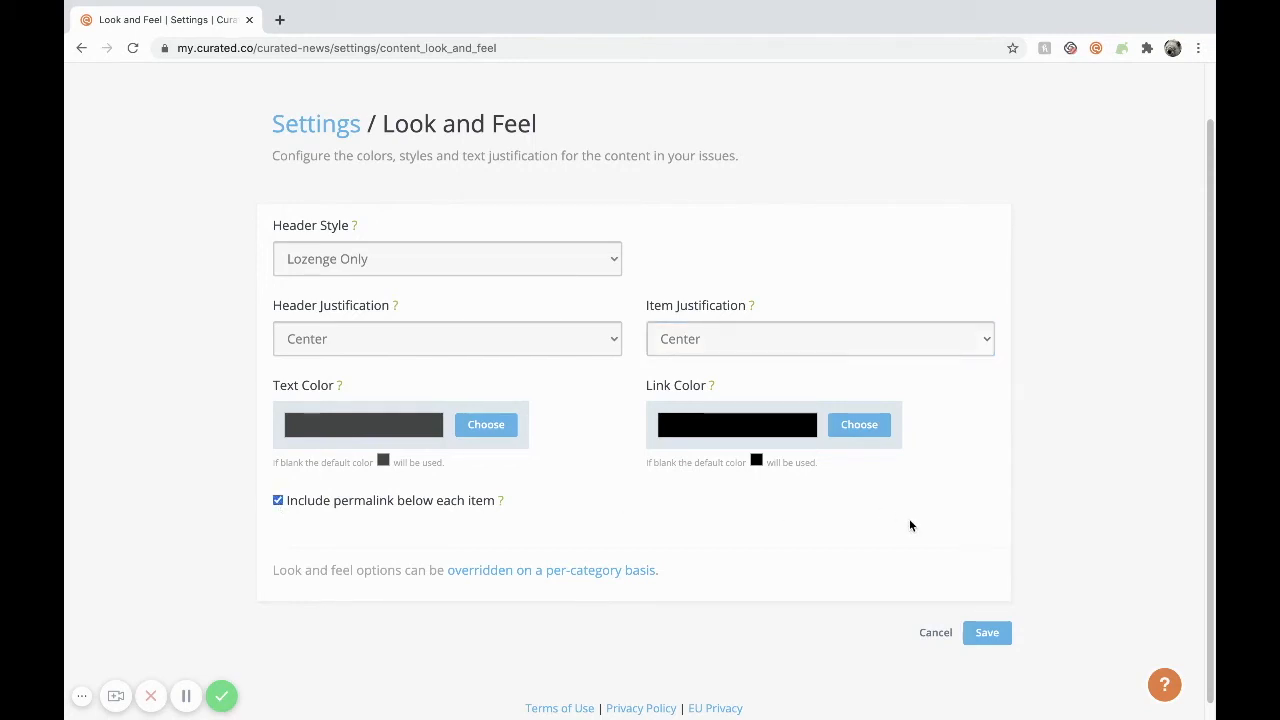
click(987, 632)
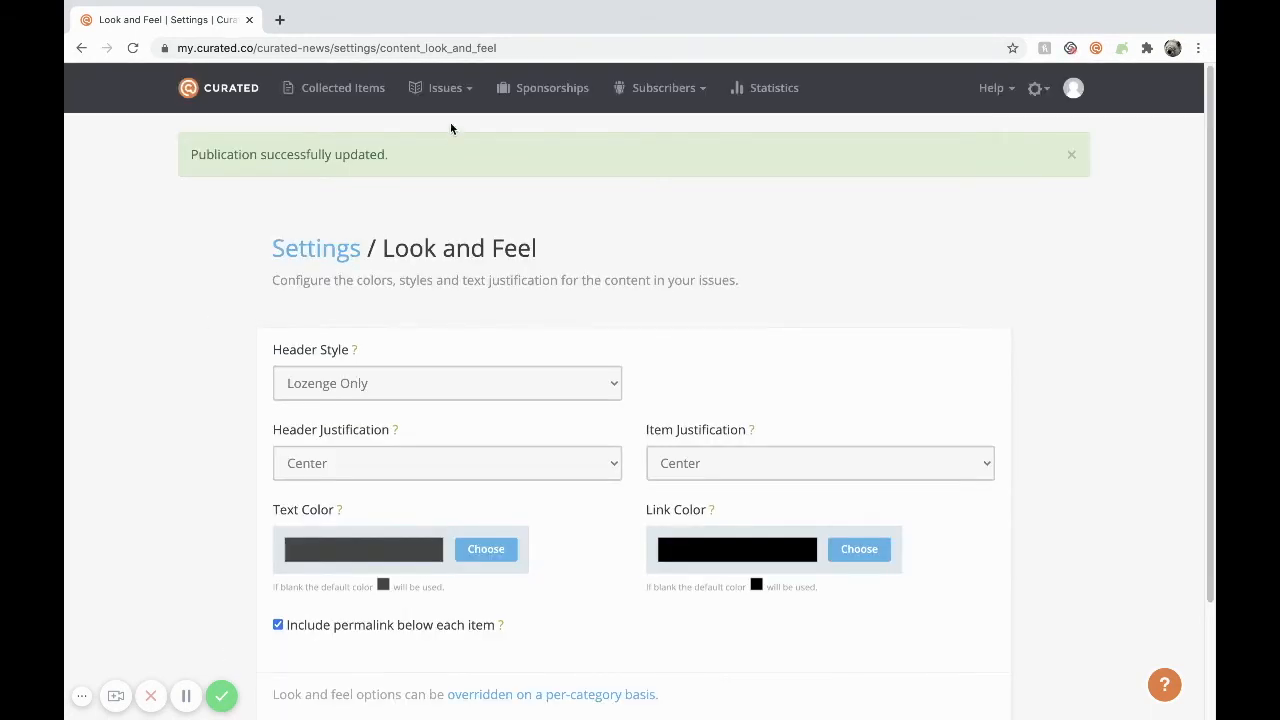
- Open issue 1 from the draft issues and launch its web preview
click(455, 88)
click(432, 154)
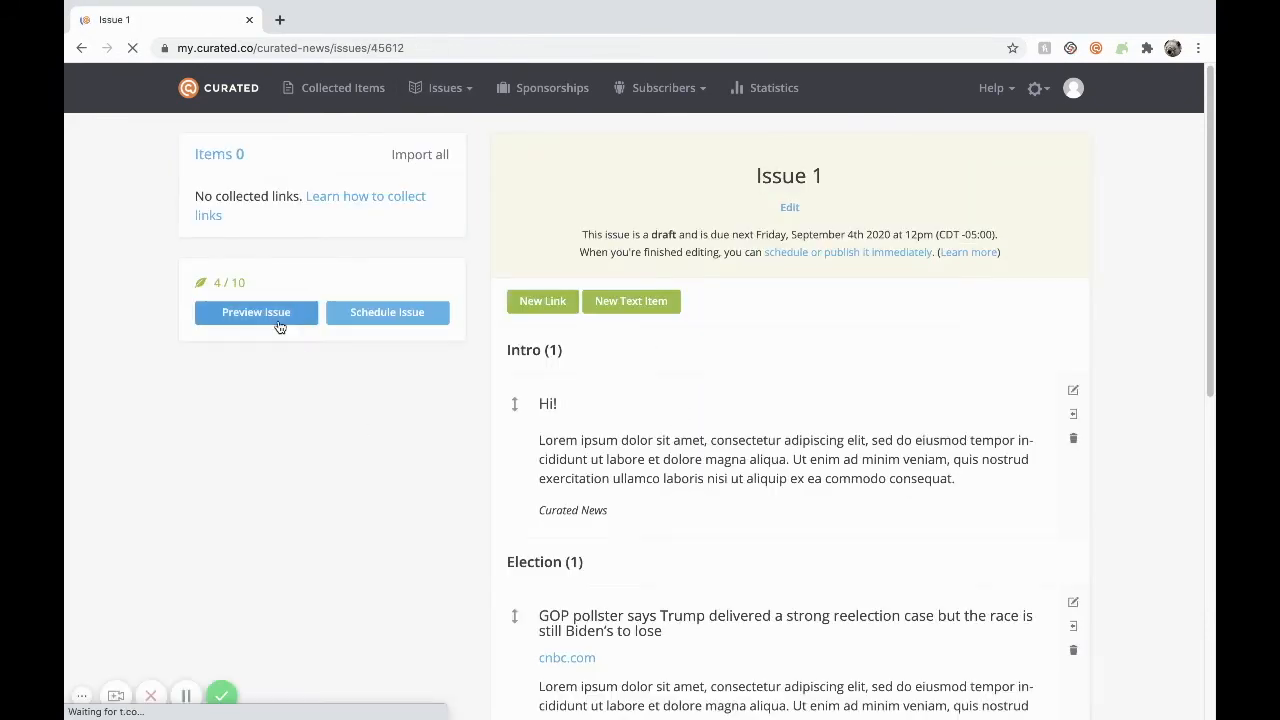
click(274, 313)
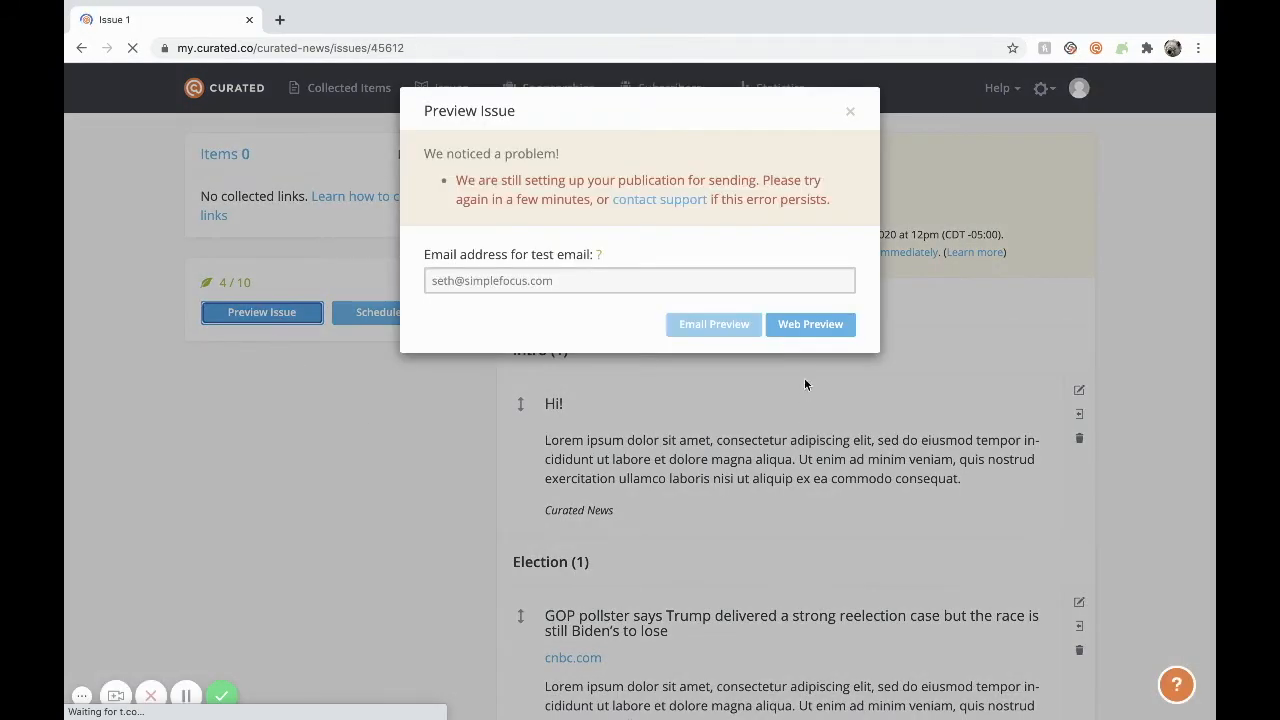
click(816, 330)
- Examine the header style, justification and item permalinks across the Intro, Election, Electronics and Science sections of the preview
scroll(1006, 452, down, 2)
scroll(1006, 453, down, 3)
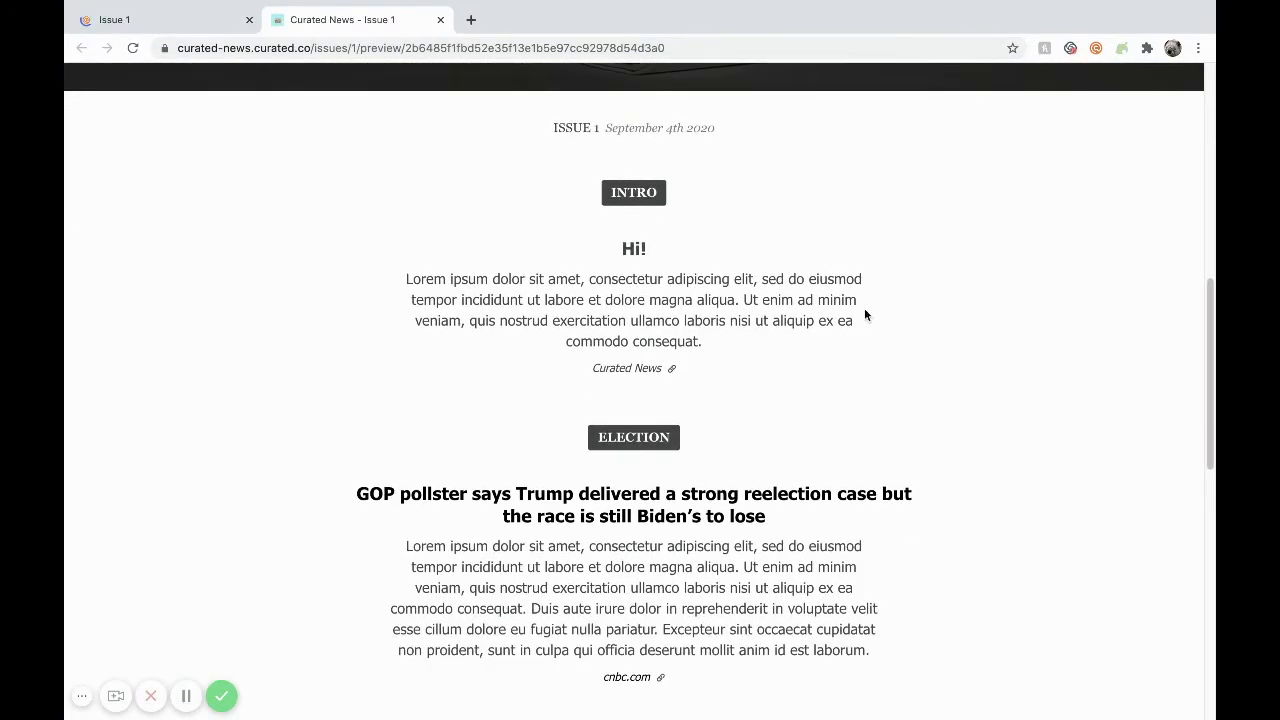
scroll(995, 451, down, 1)
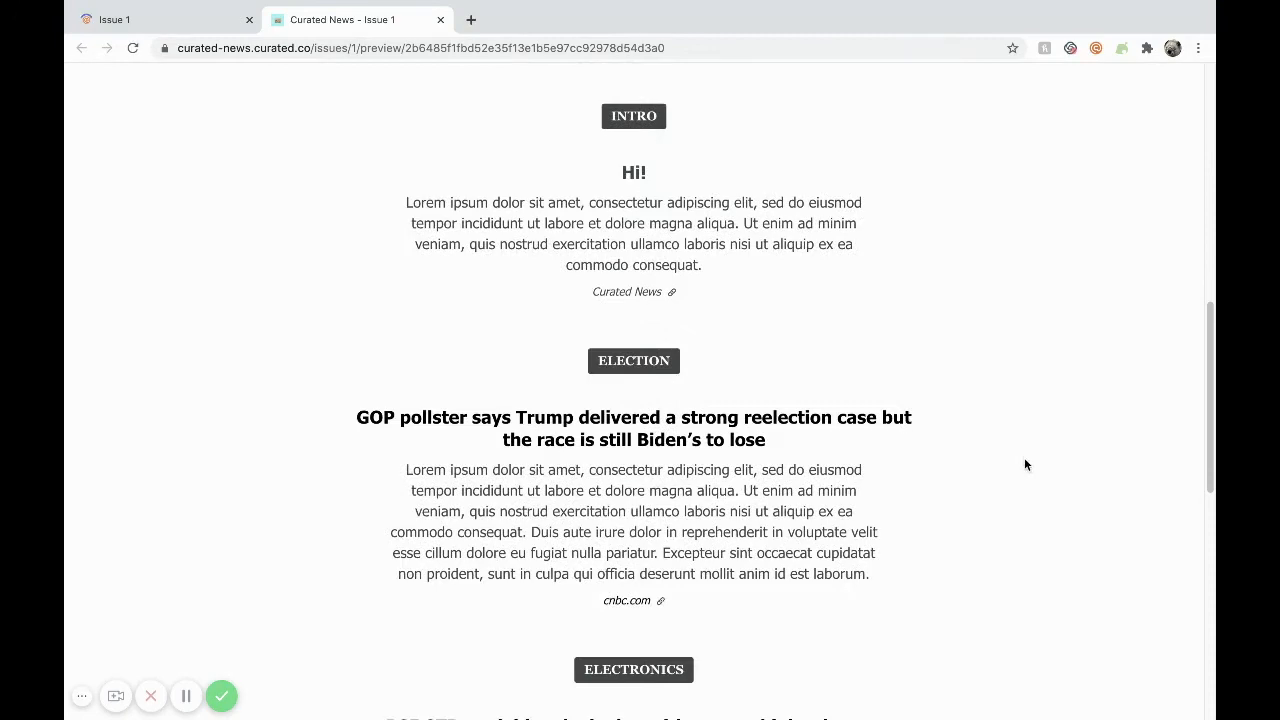
scroll(925, 516, down, 6)
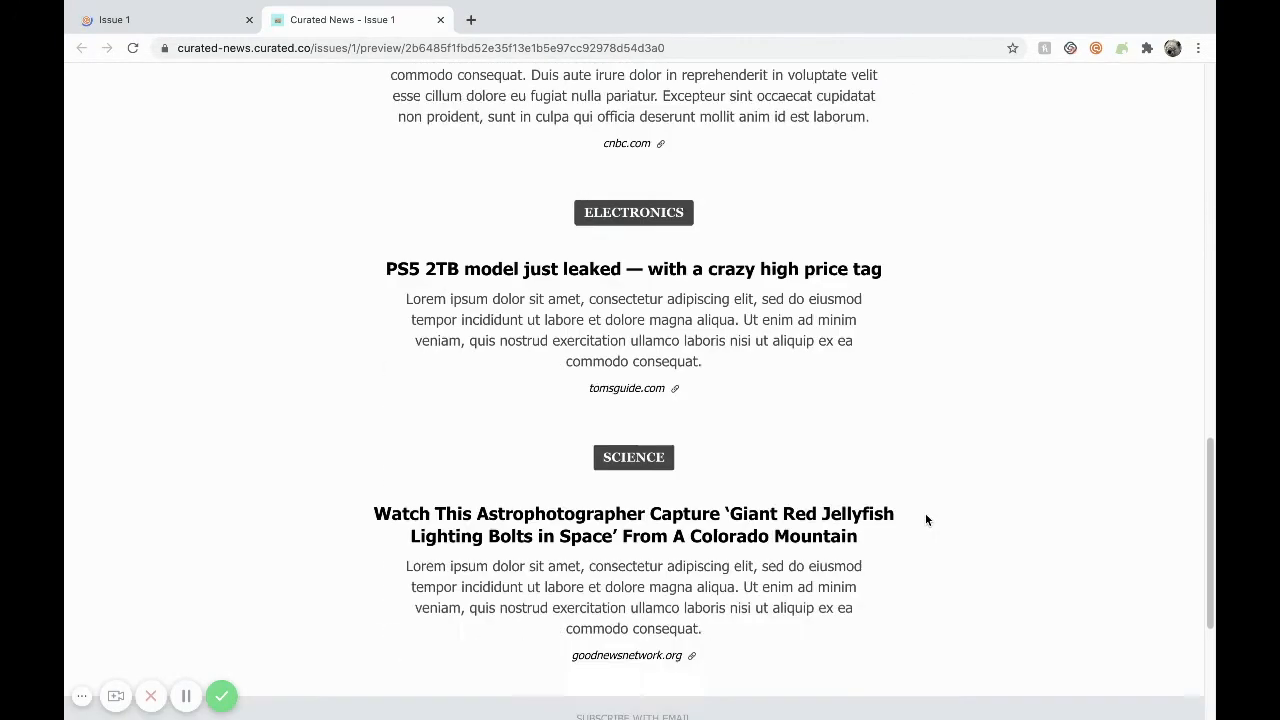
scroll(935, 496, up, 2)
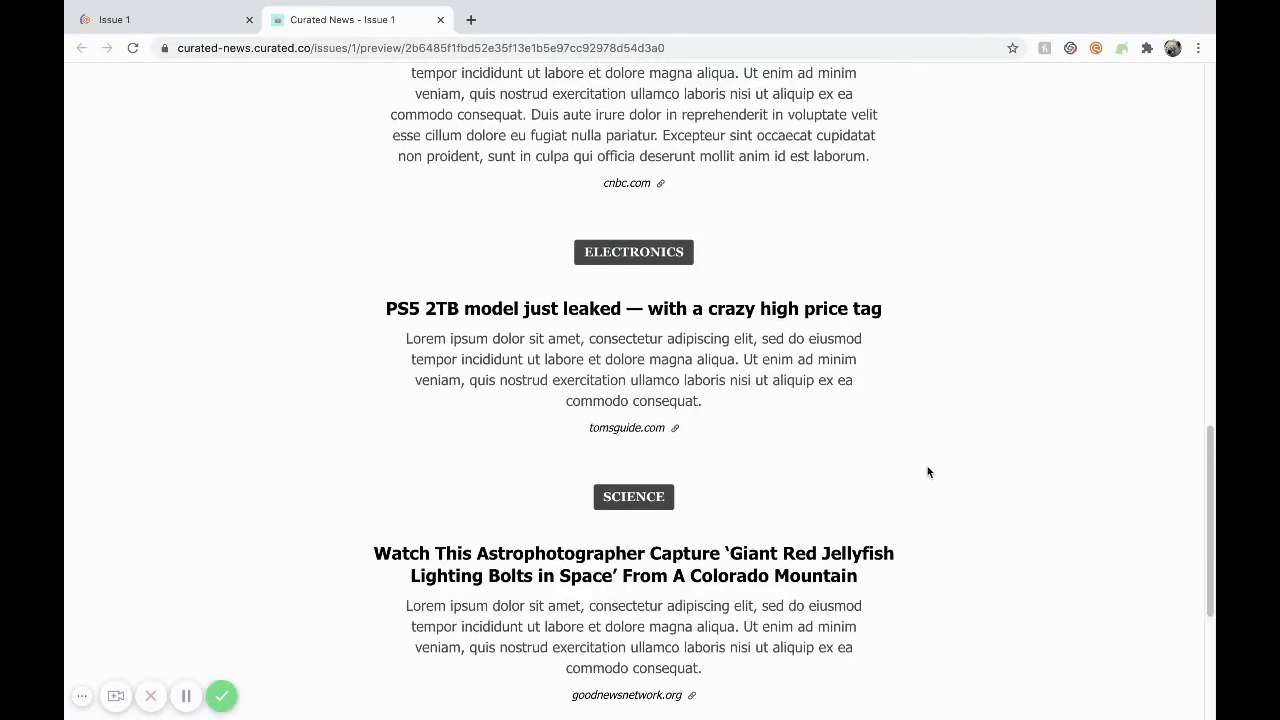
scroll(927, 471, up, 2)
scroll(927, 472, up, 1)
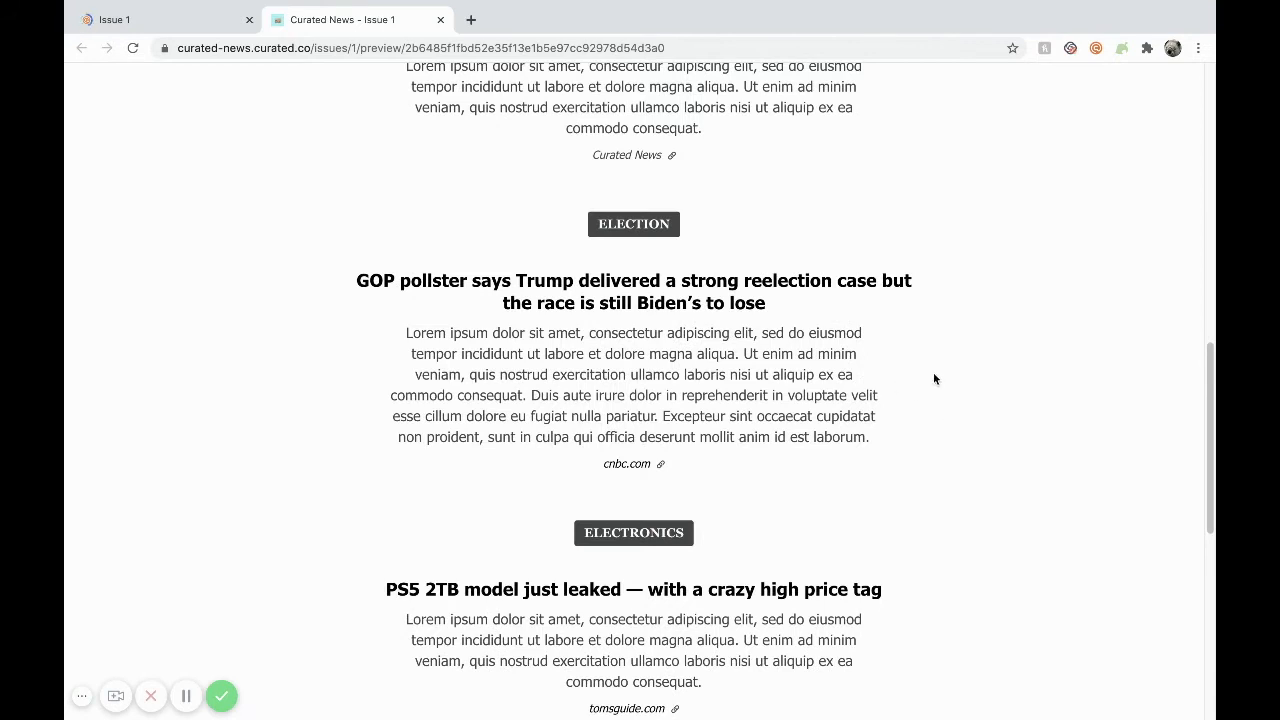
scroll(961, 418, up, 1)
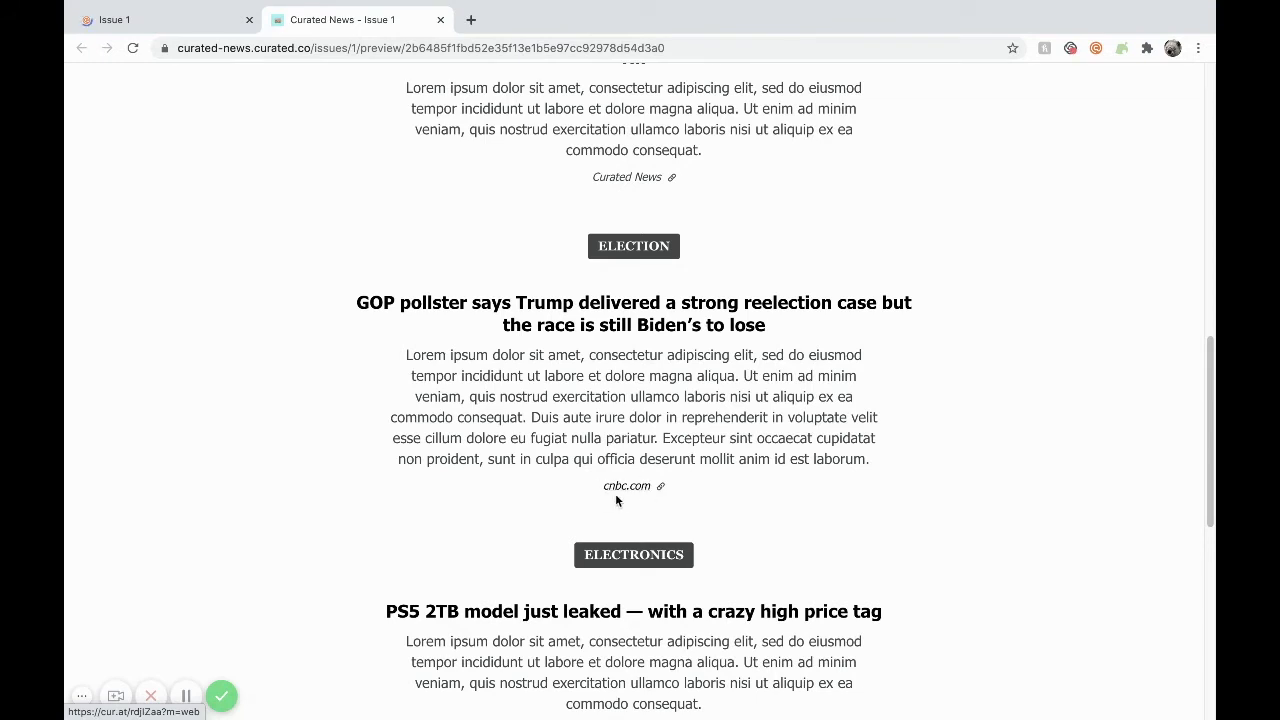
scroll(851, 484, up, 3)
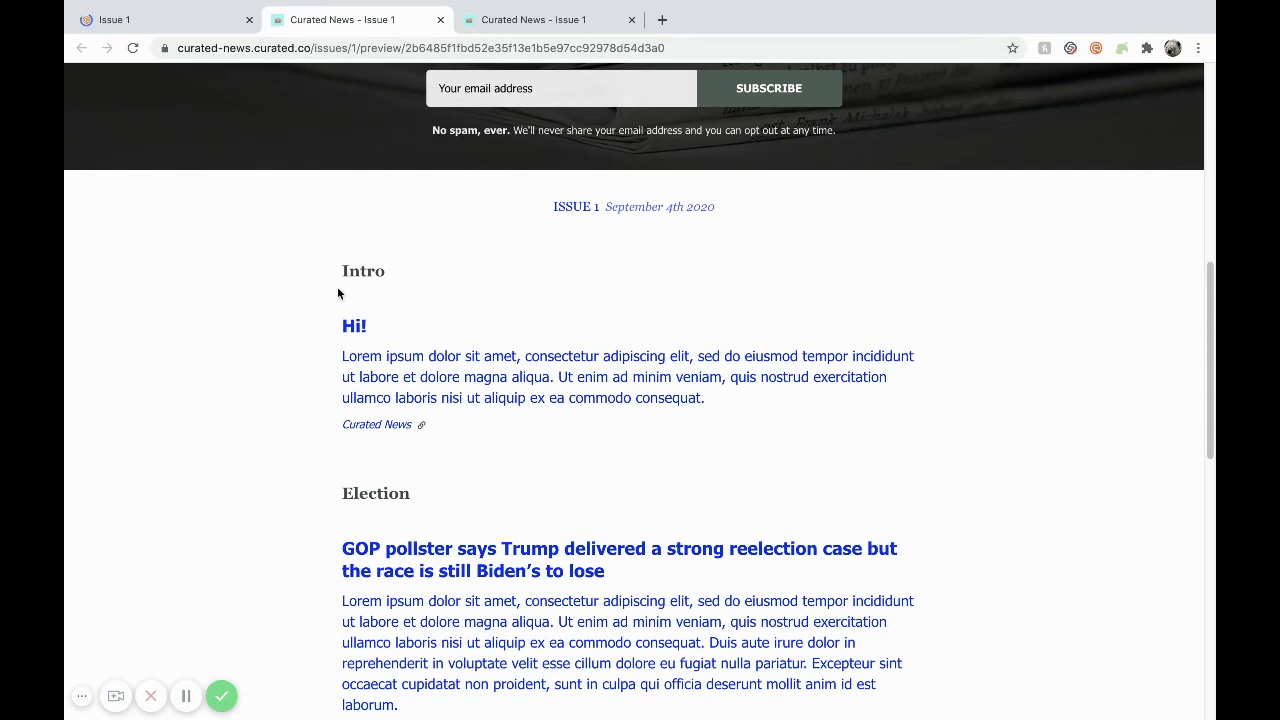
- Inspect the category headers and text colors of the Intro and Election sections in the other issue 1 preview
scroll(257, 321, down, 1)
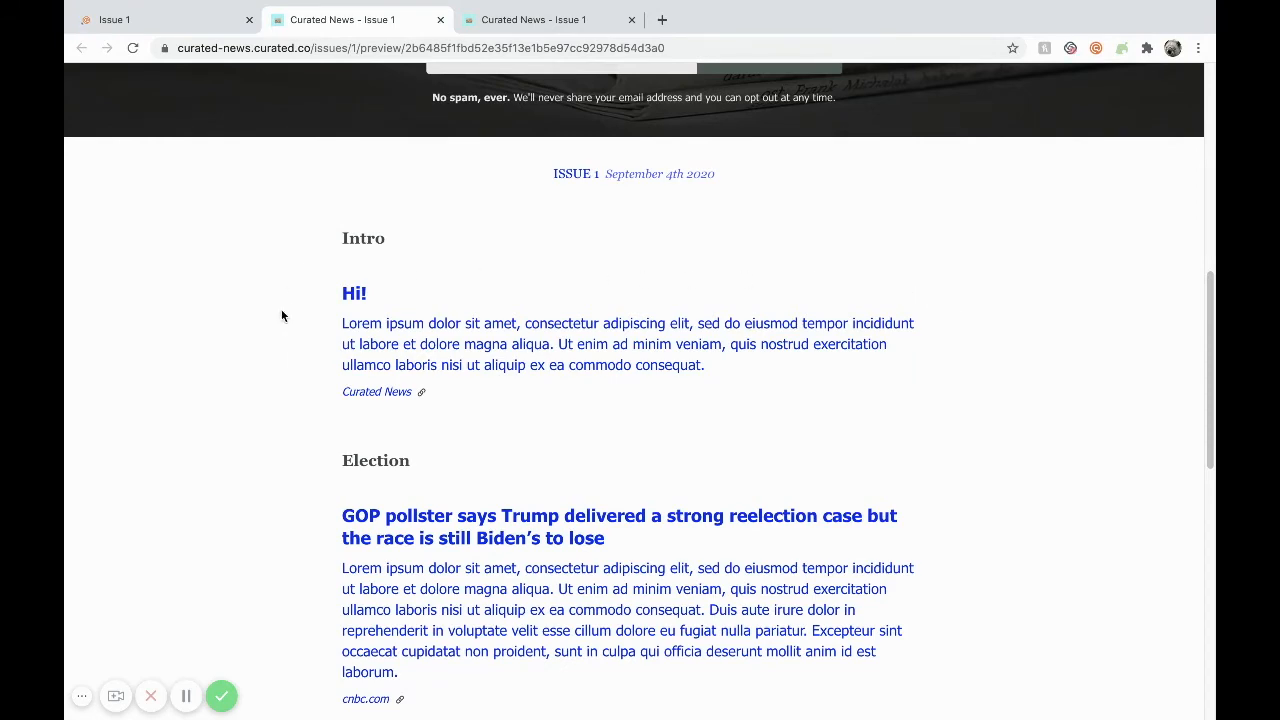
scroll(285, 355, down, 3)
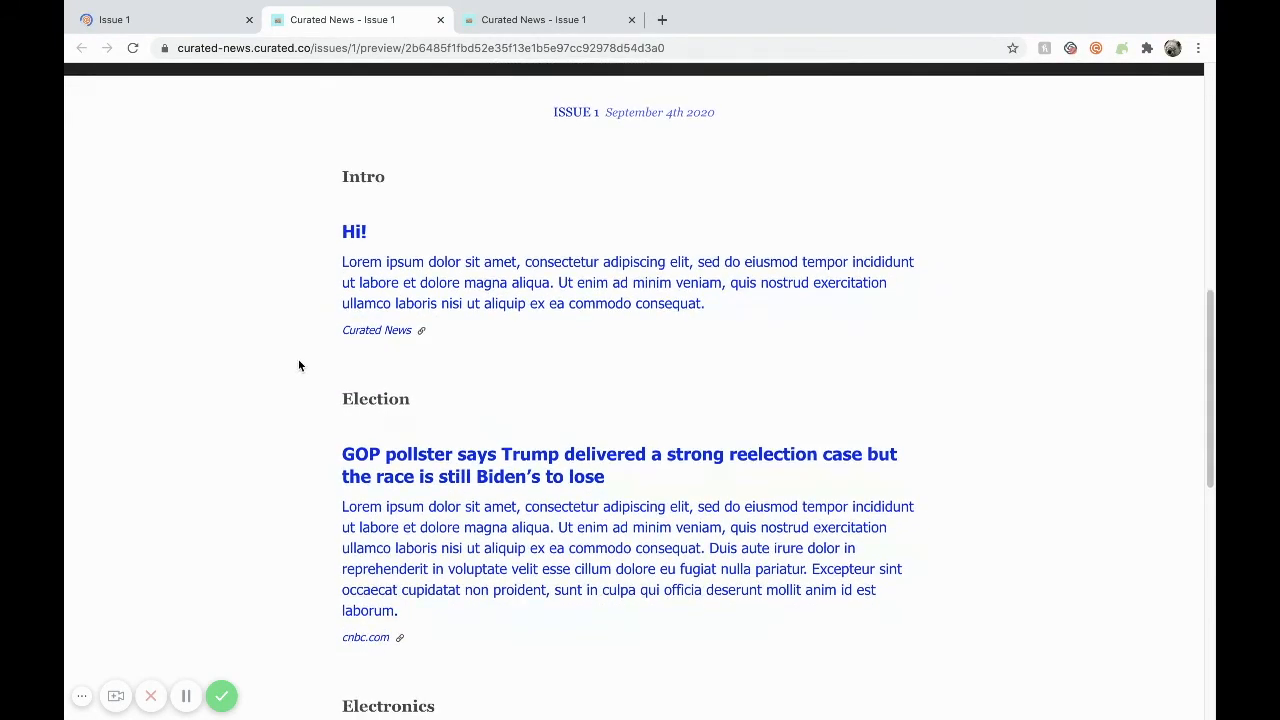
- Inspect the text color and headers of the Election and Electronics sections in the issue 1 preview
scroll(298, 366, down, 3)
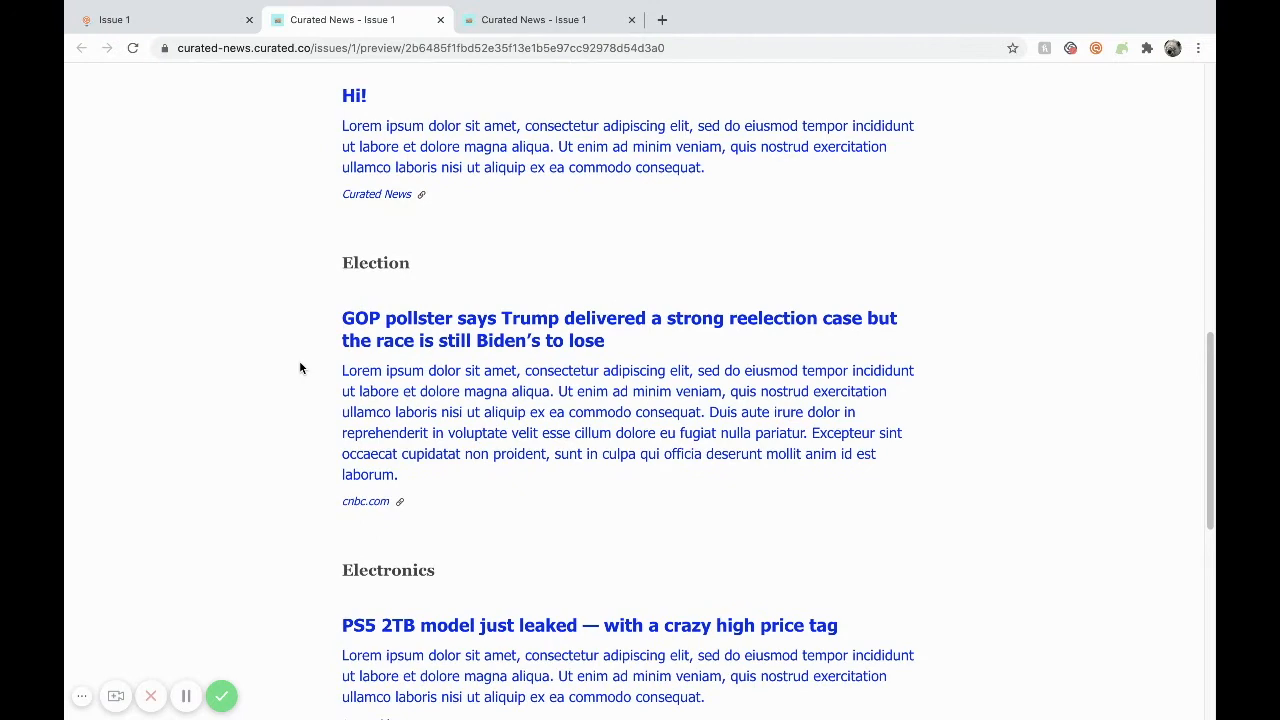
scroll(300, 368, down, 1)
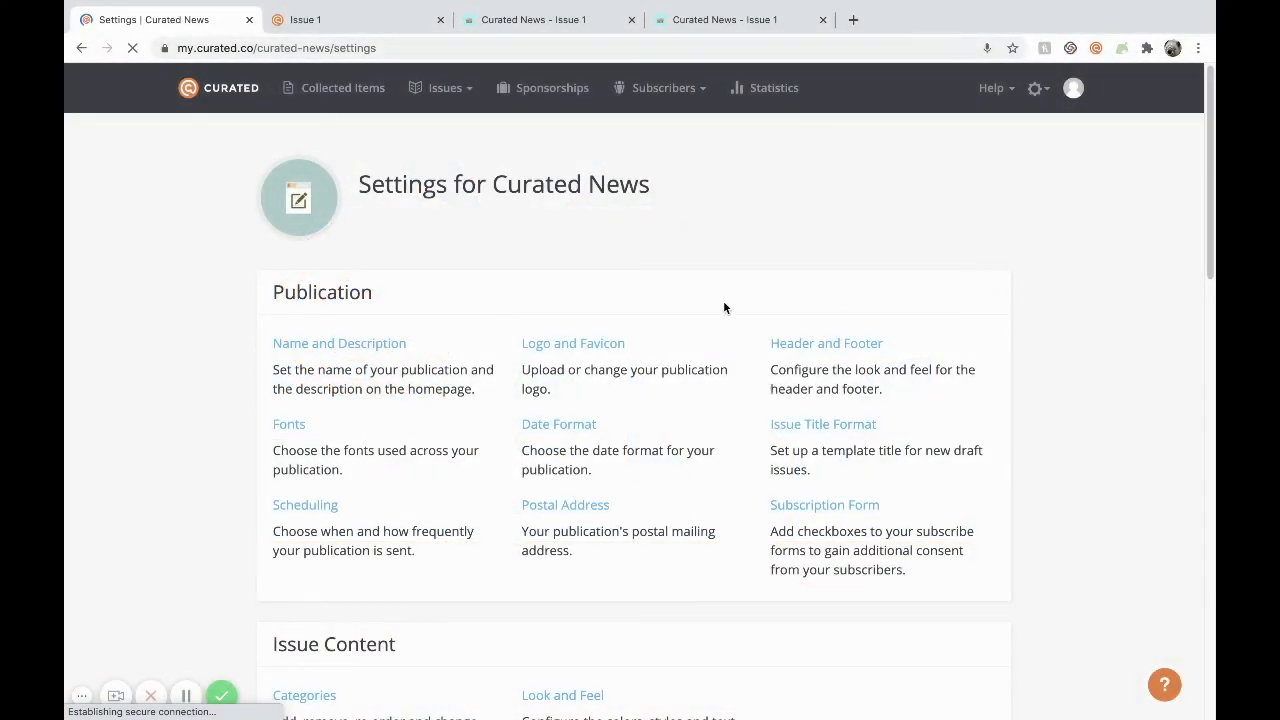
- Check the current fonts in the issue 1 preview, set the publication's primary font to Tahoma and secondary font to Roboto Slab, and save
click(300, 432)
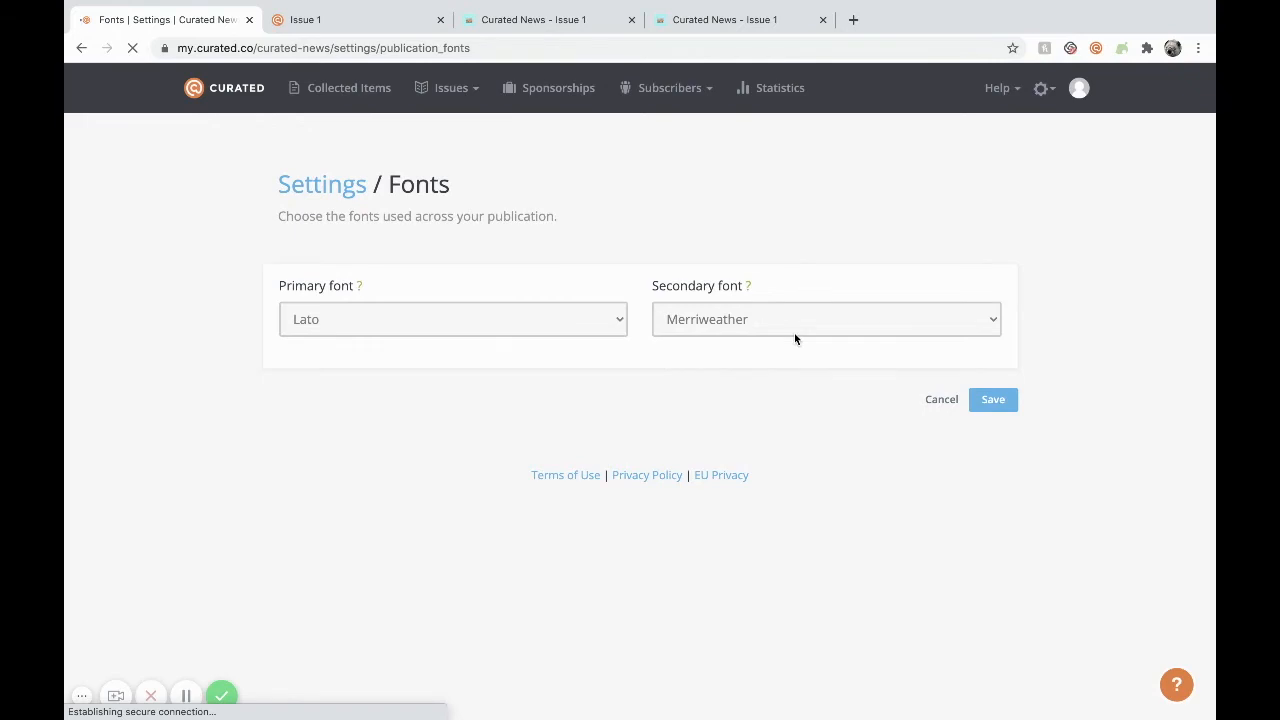
click(540, 24)
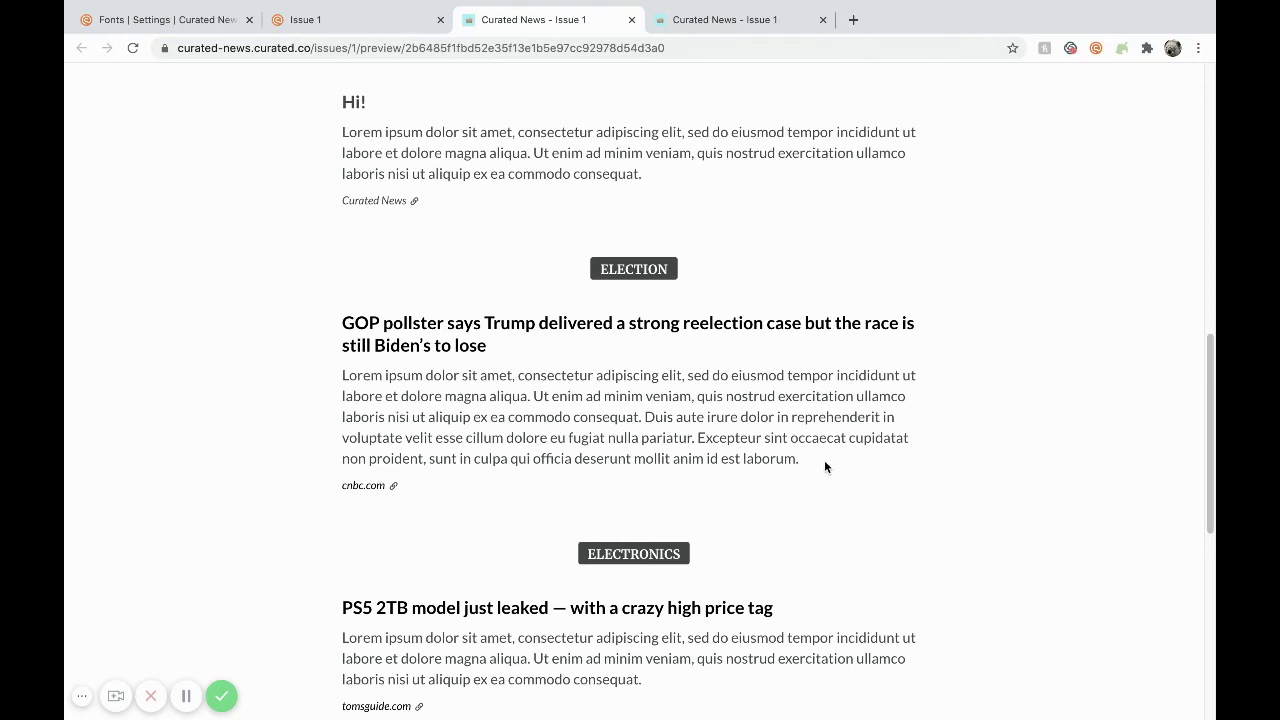
click(183, 22)
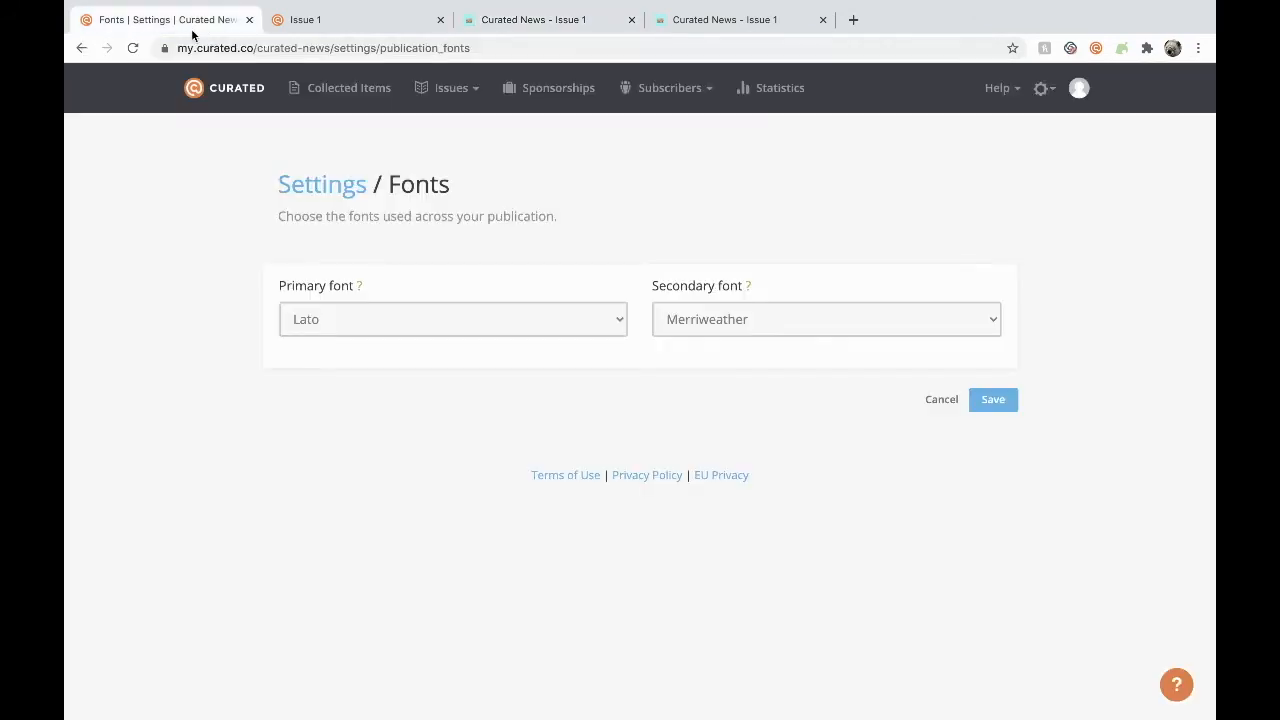
click(570, 320)
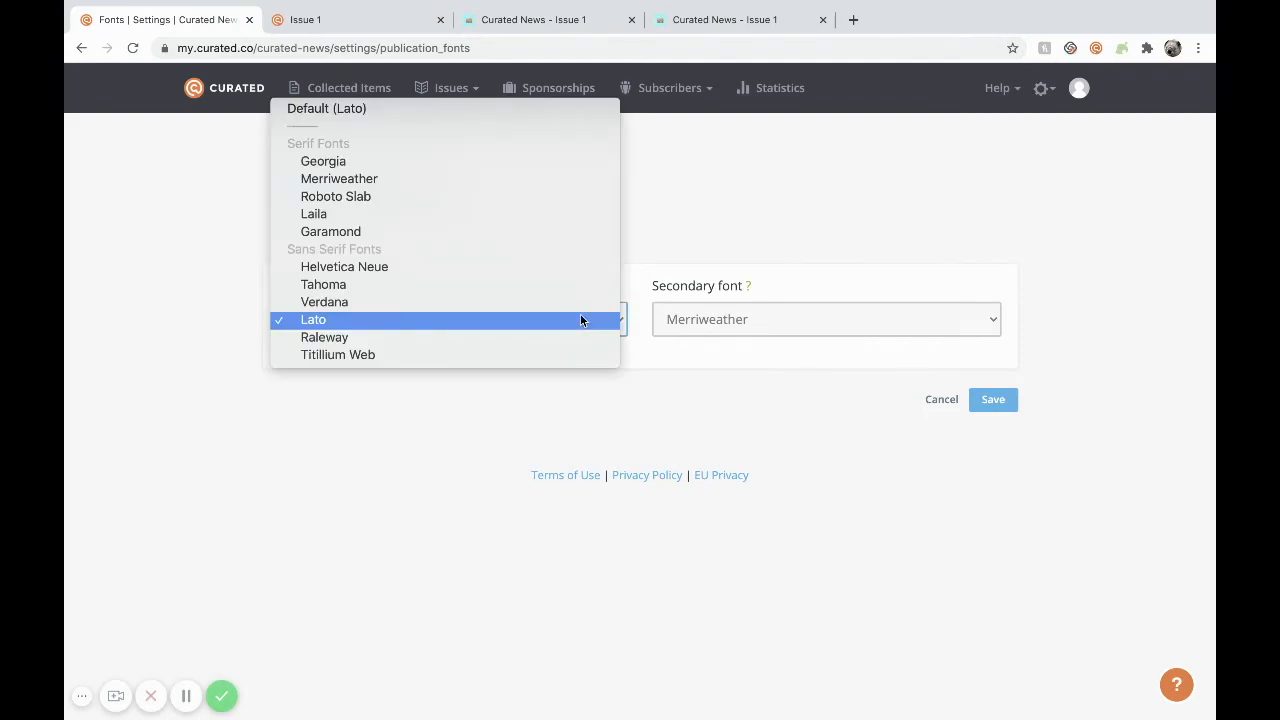
click(558, 285)
click(752, 317)
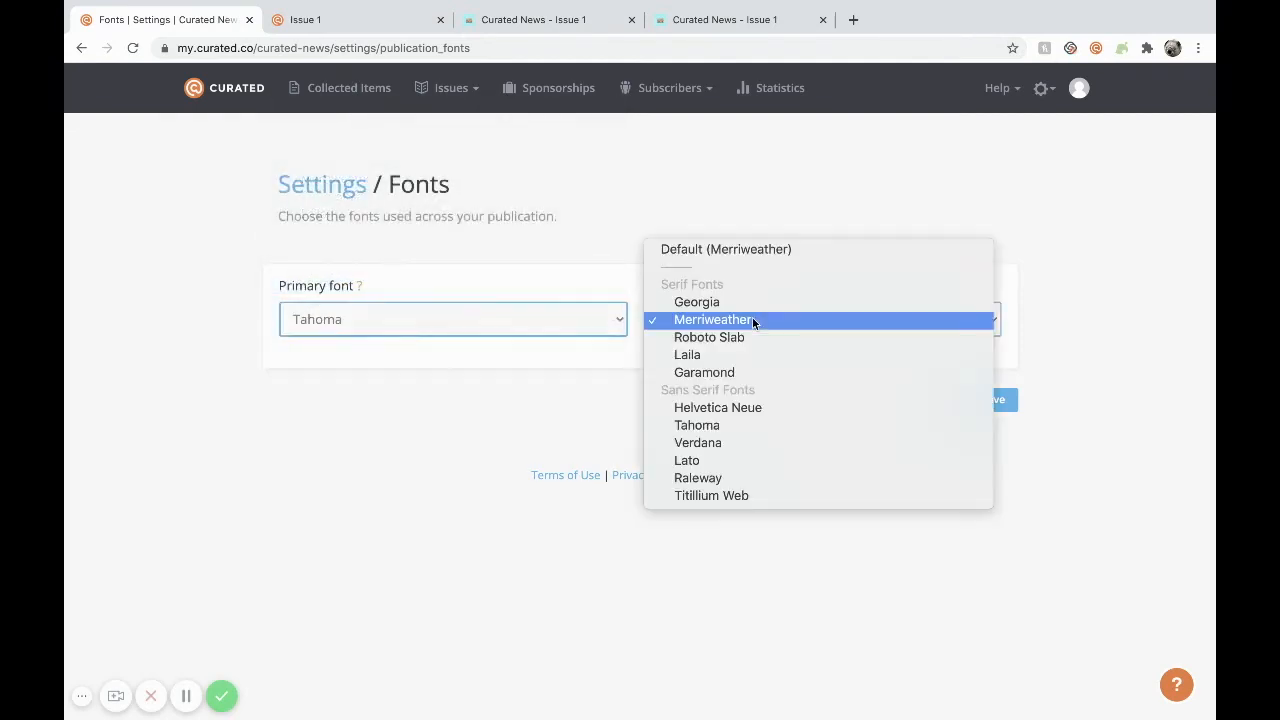
click(765, 337)
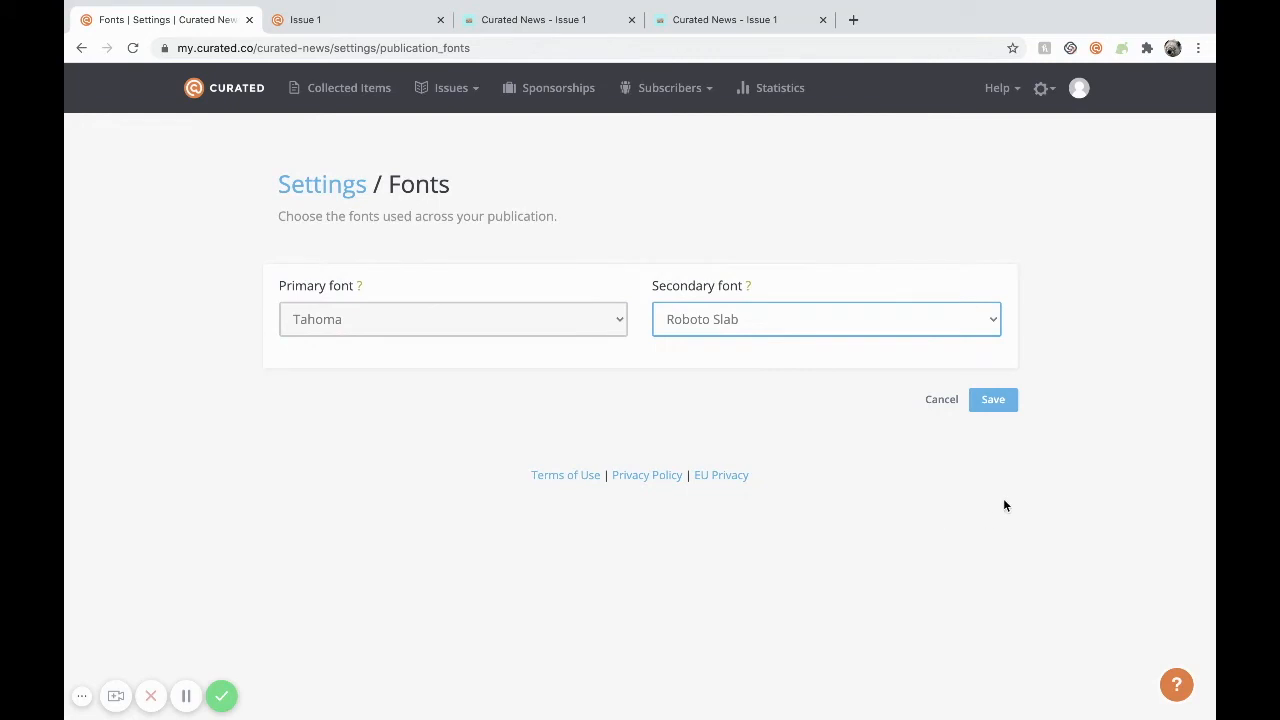
click(1003, 403)
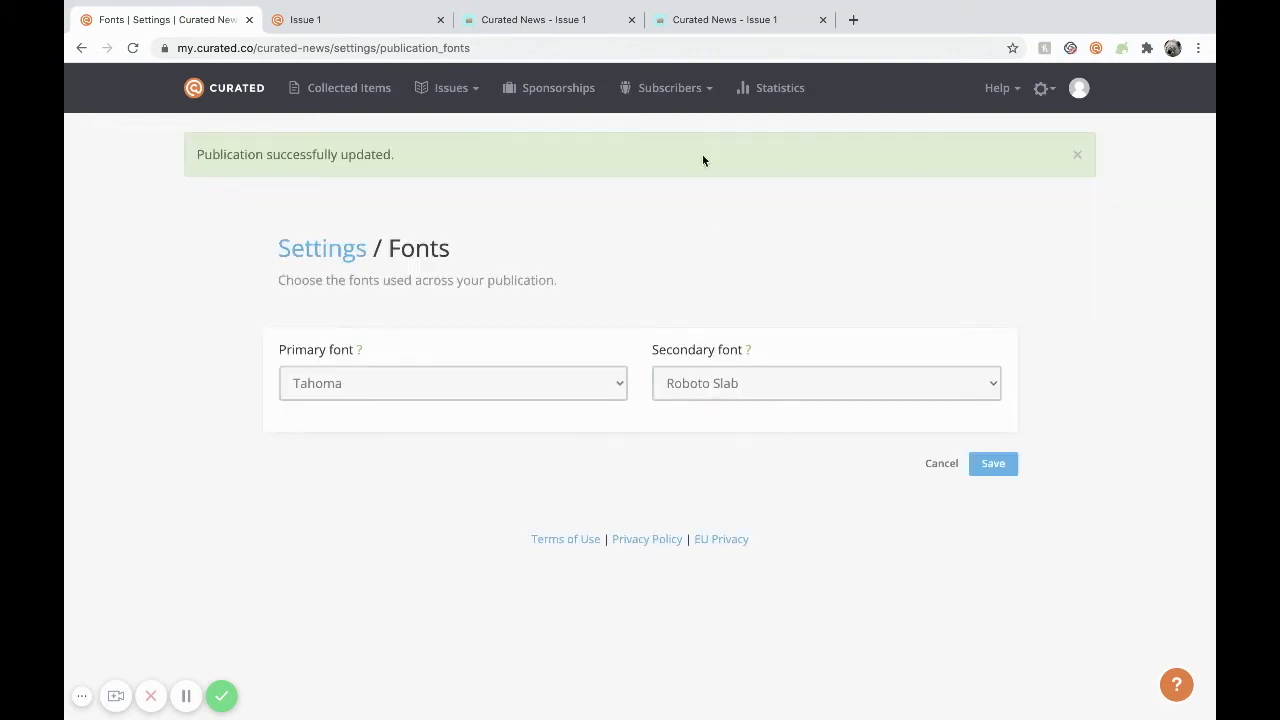
- Inspect the fonts in the other issue 1 preview and review the primary font choices in the Fonts settings, keeping Tahoma
click(714, 24)
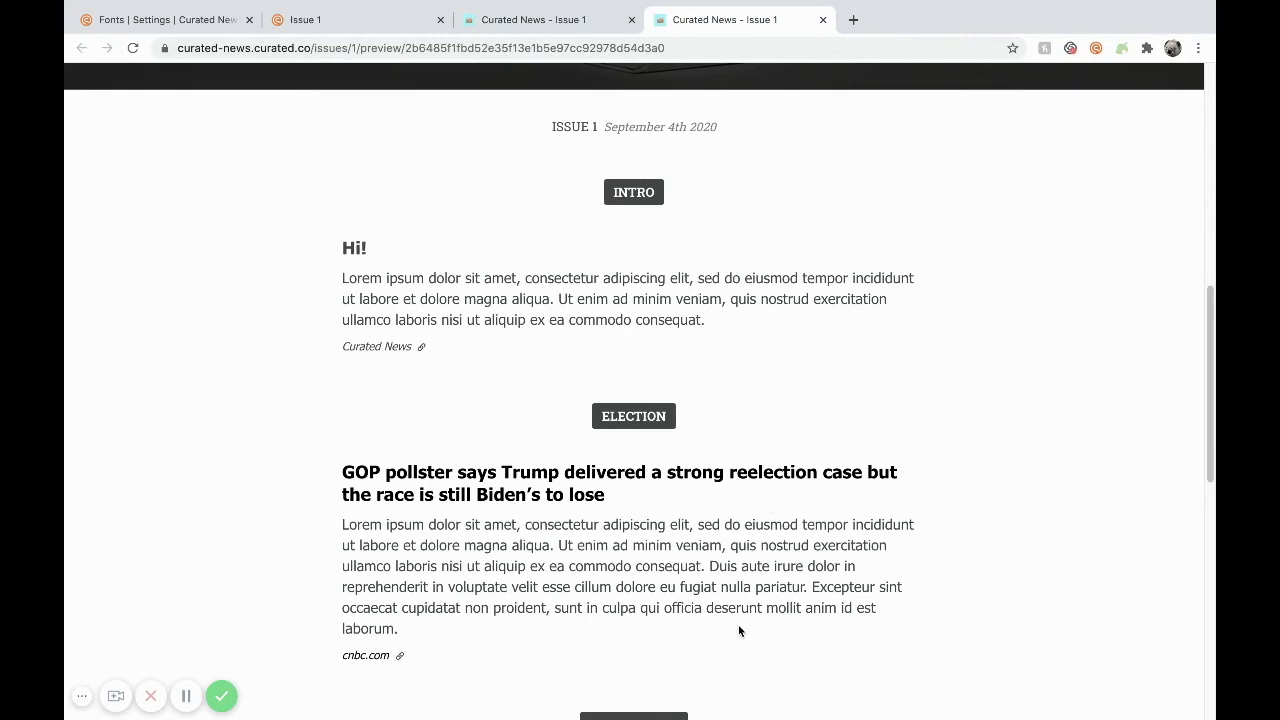
click(140, 24)
click(476, 378)
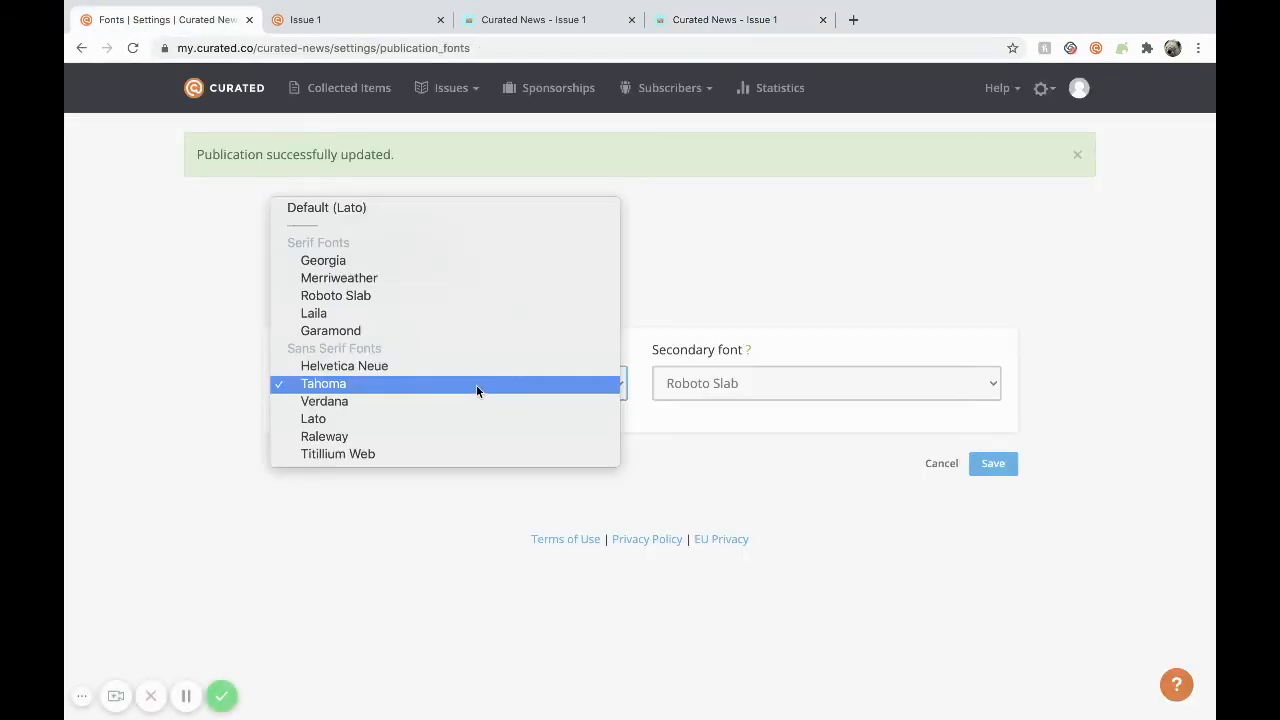
click(477, 392)
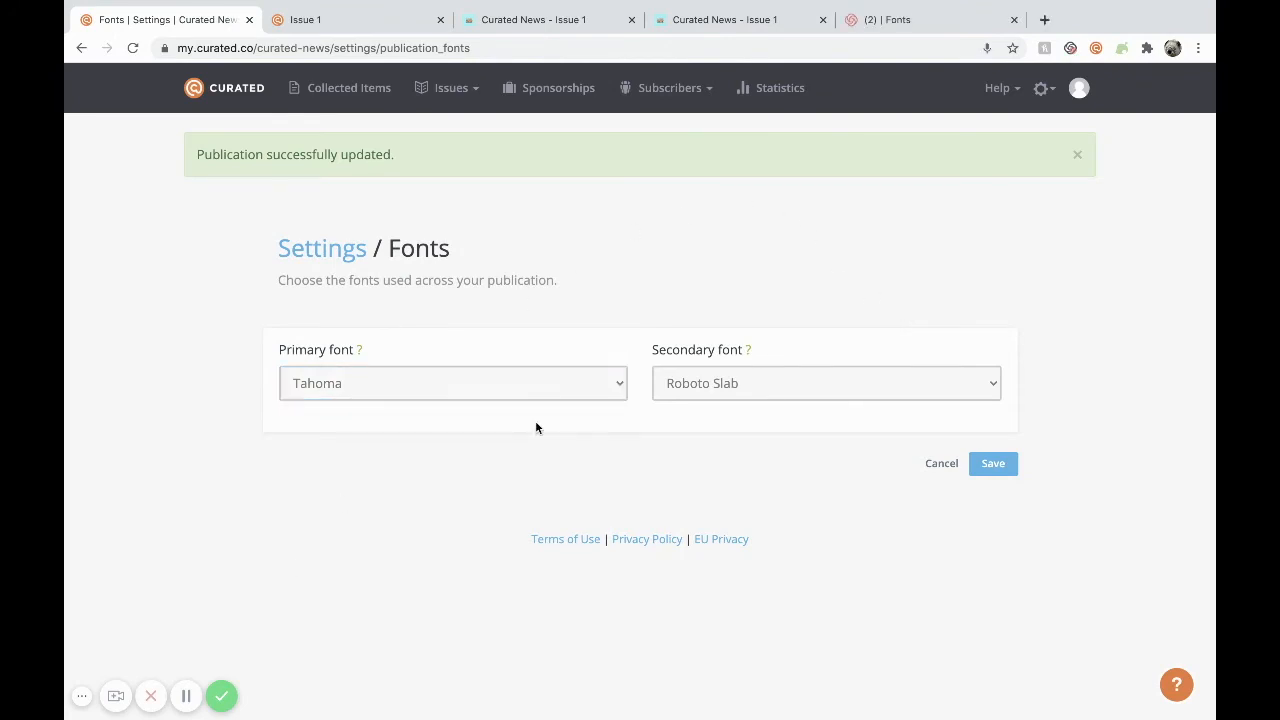
click(550, 390)
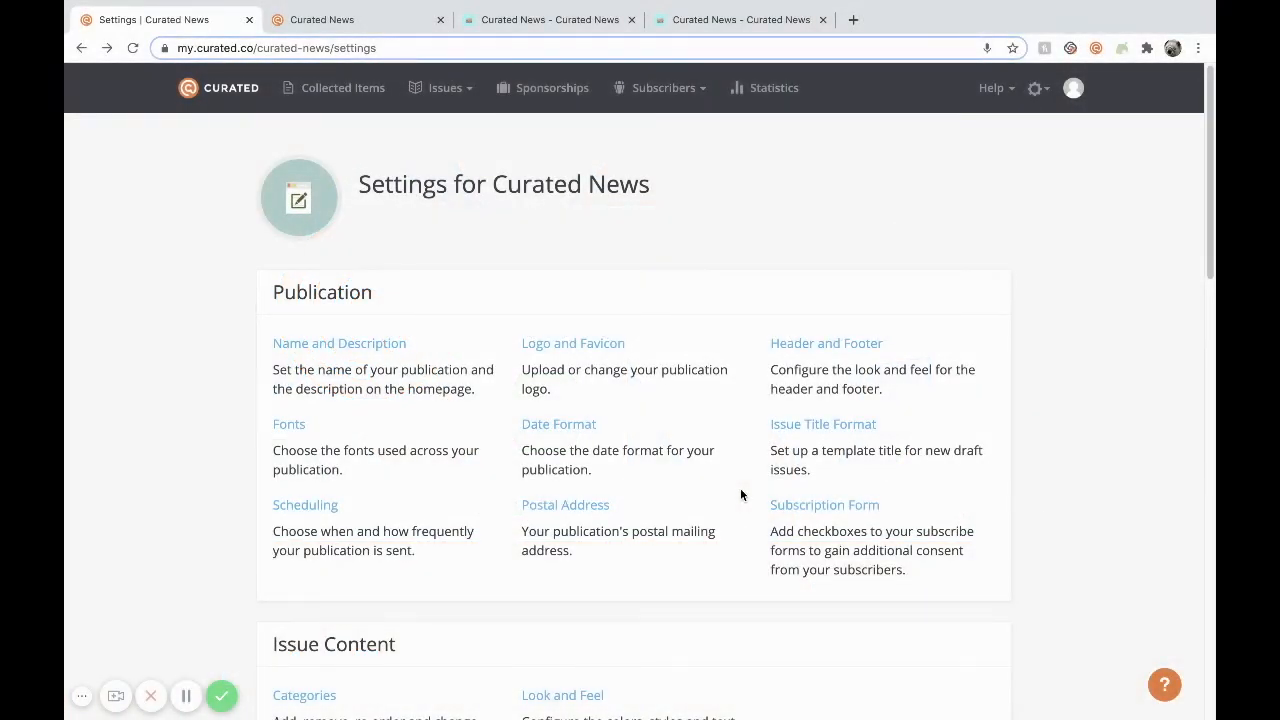
- Open the Date Format settings and review the format choices, keeping mm/dd/yyyy
click(590, 430)
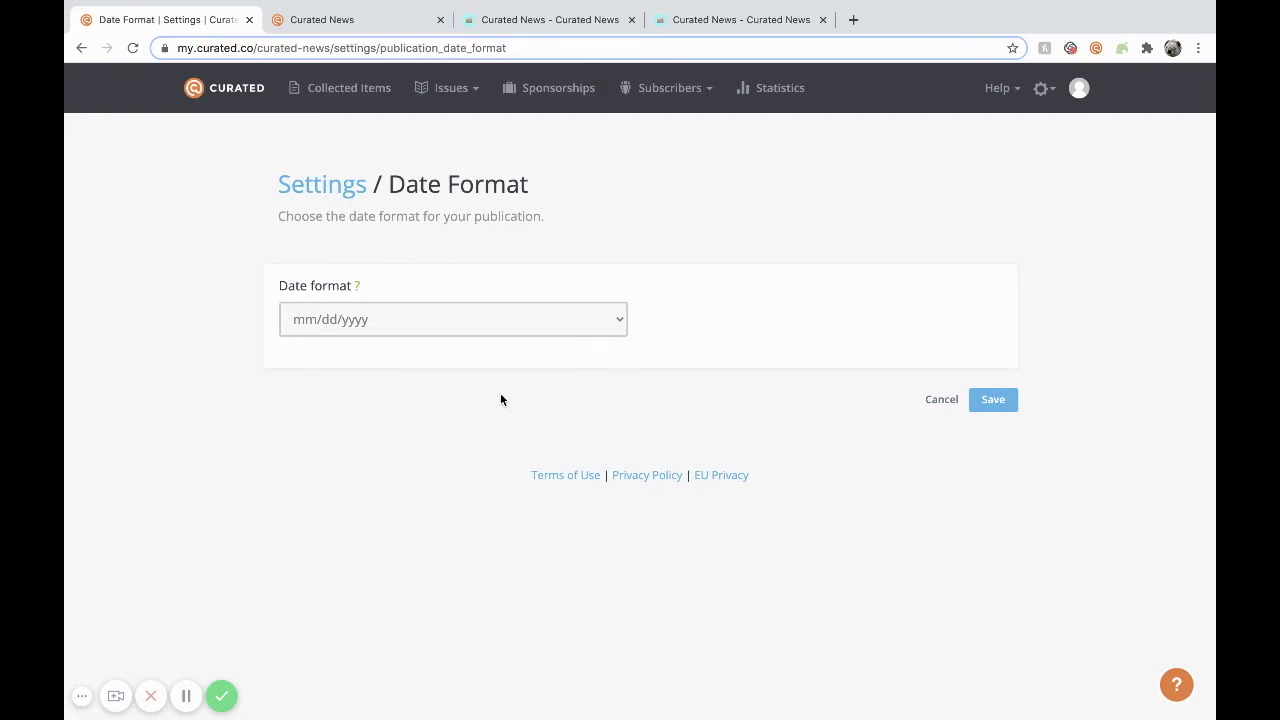
click(507, 327)
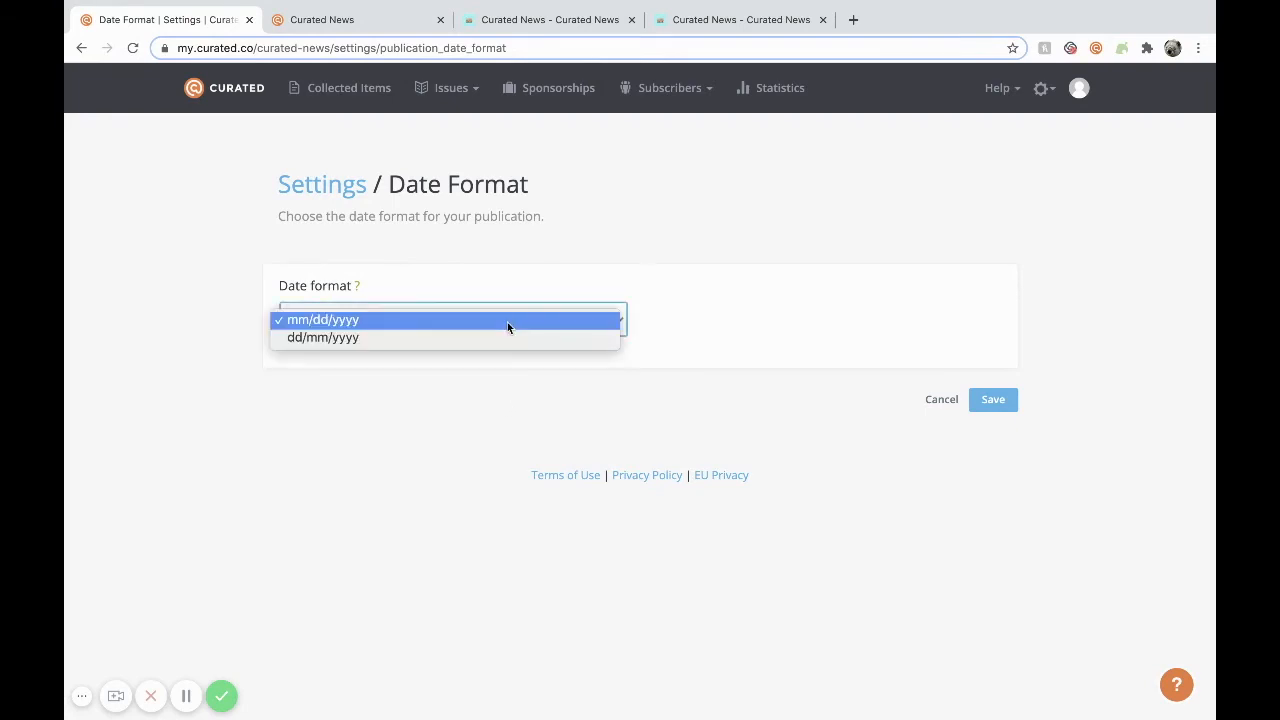
click(507, 321)
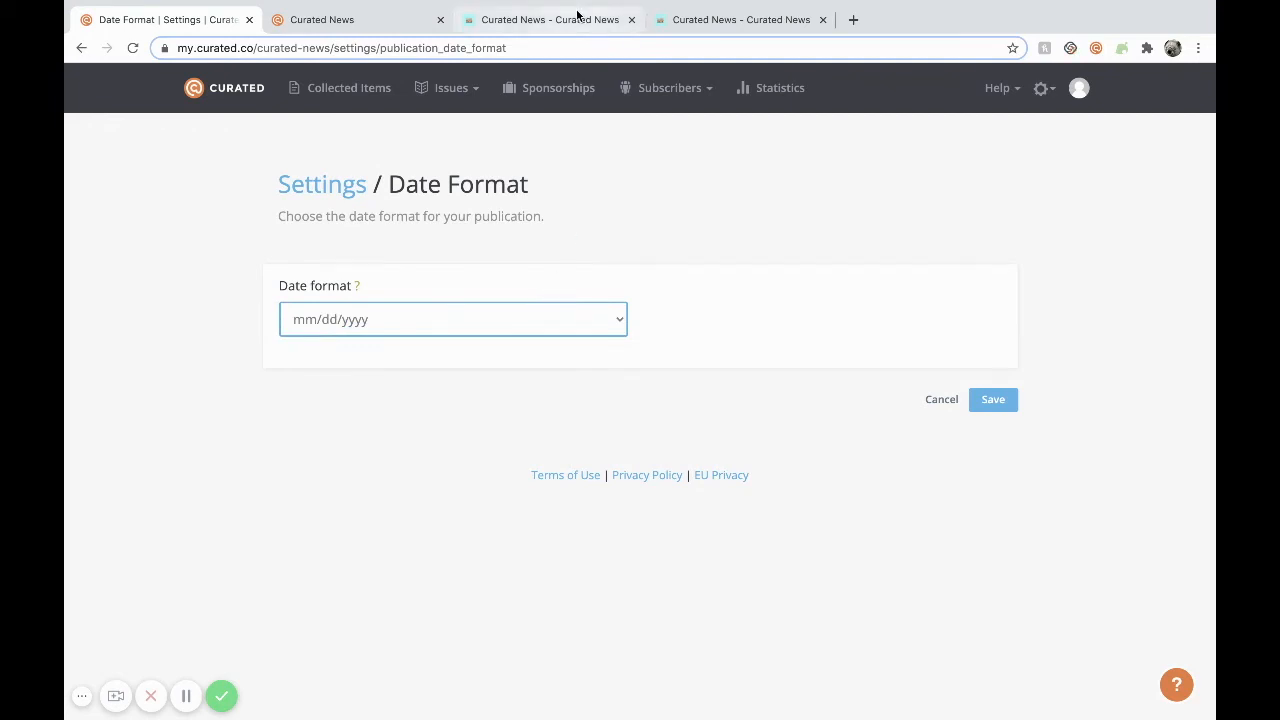
- Compare how the issue date is displayed above the Intro section in the two web previews
click(580, 17)
scroll(921, 496, down, 1)
scroll(910, 500, down, 2)
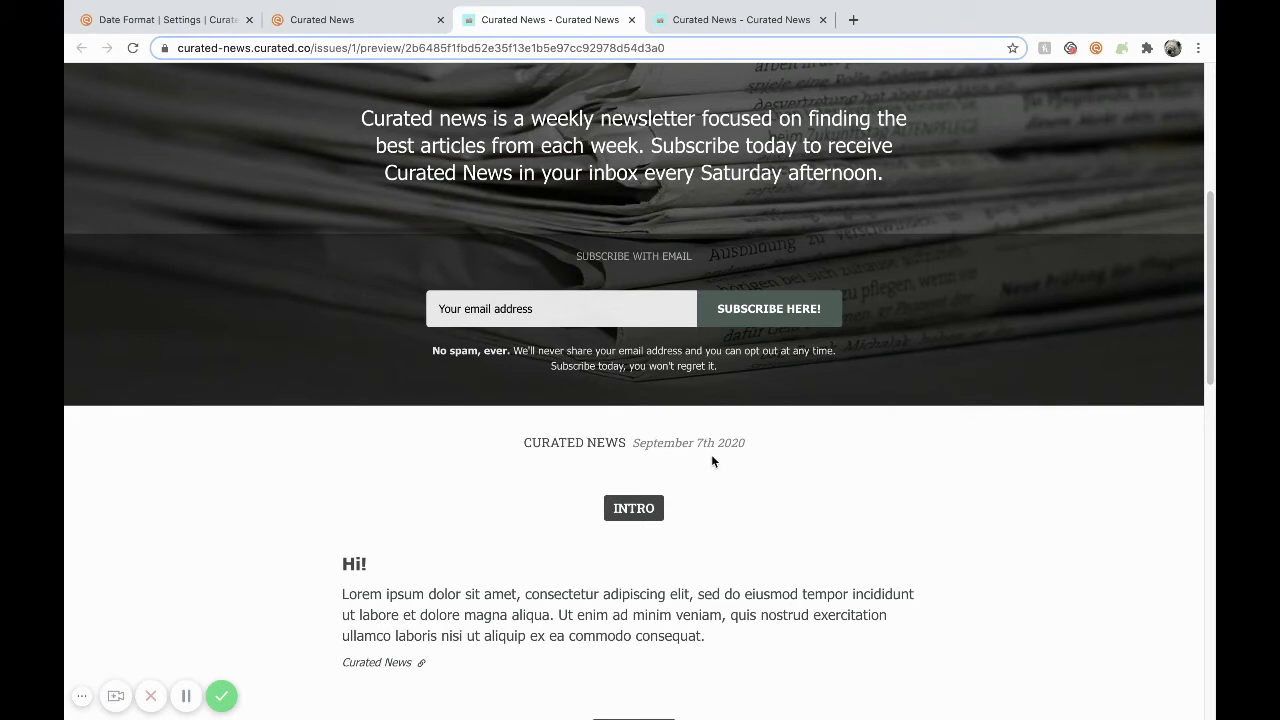
click(815, 27)
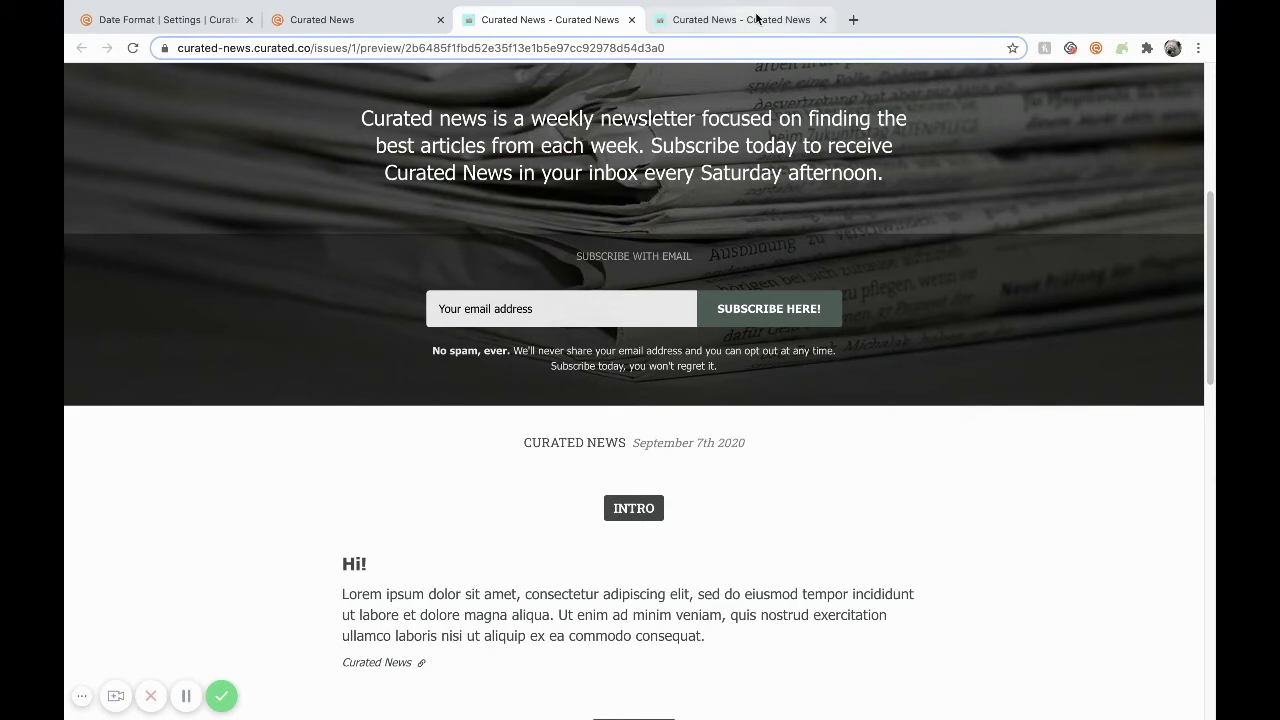
scroll(849, 537, down, 1)
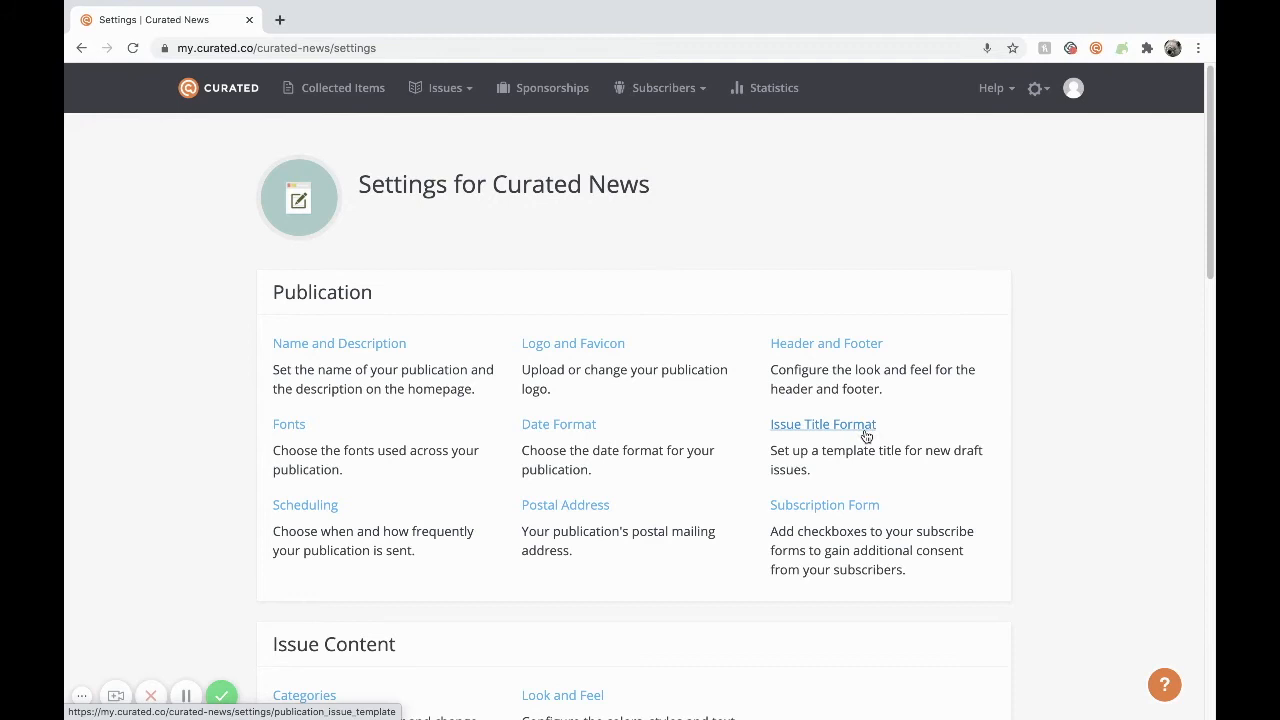
- Set the template title for new draft issues to Curated News in the Issue Title Format settings and save
click(866, 434)
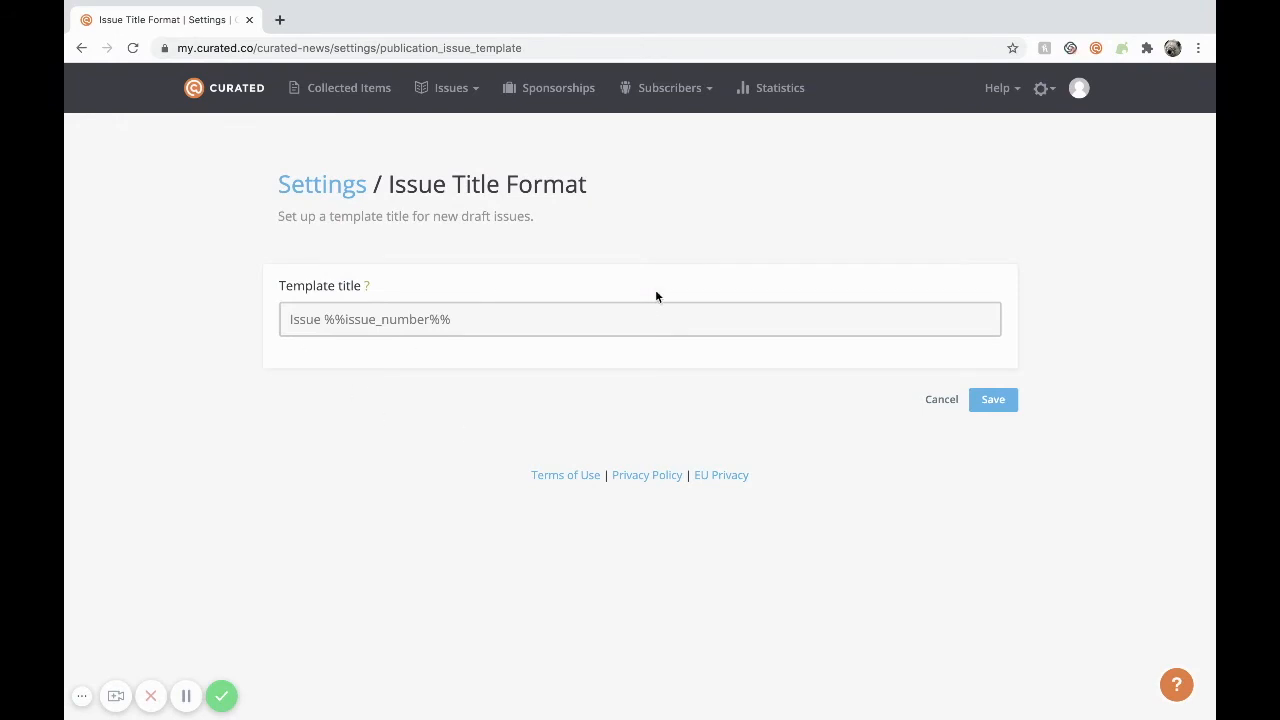
click(462, 89)
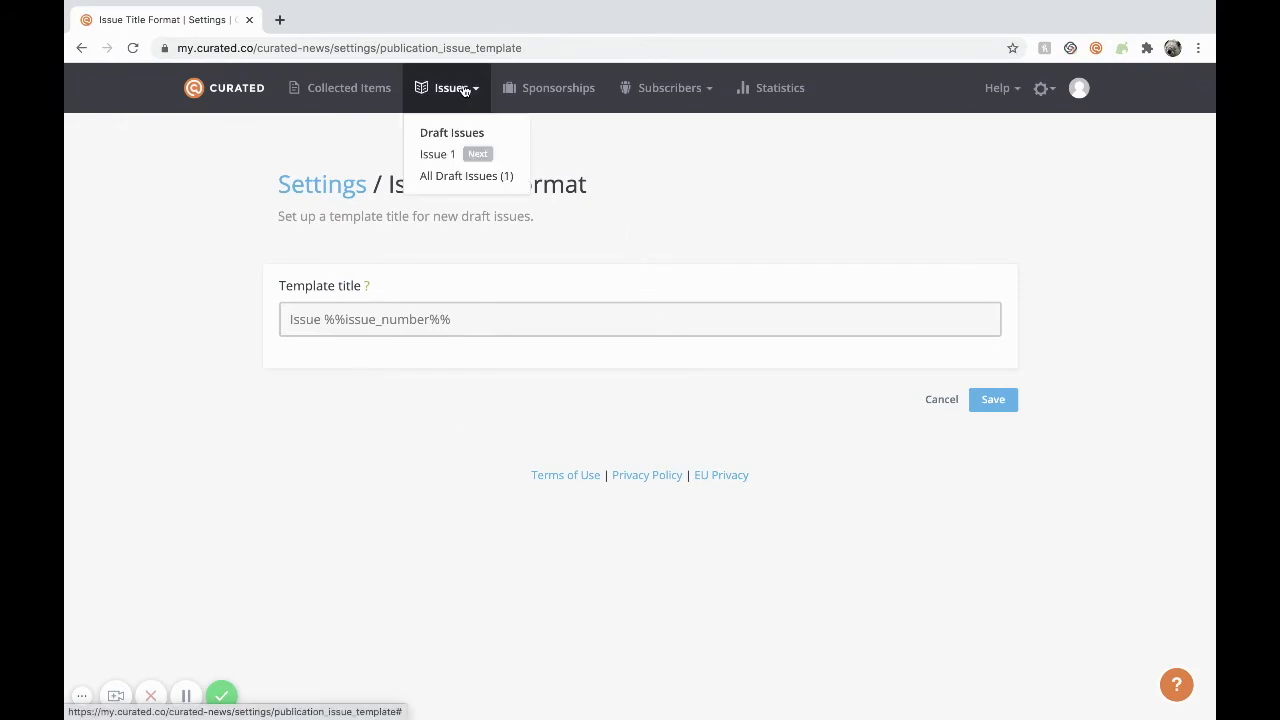
click(593, 162)
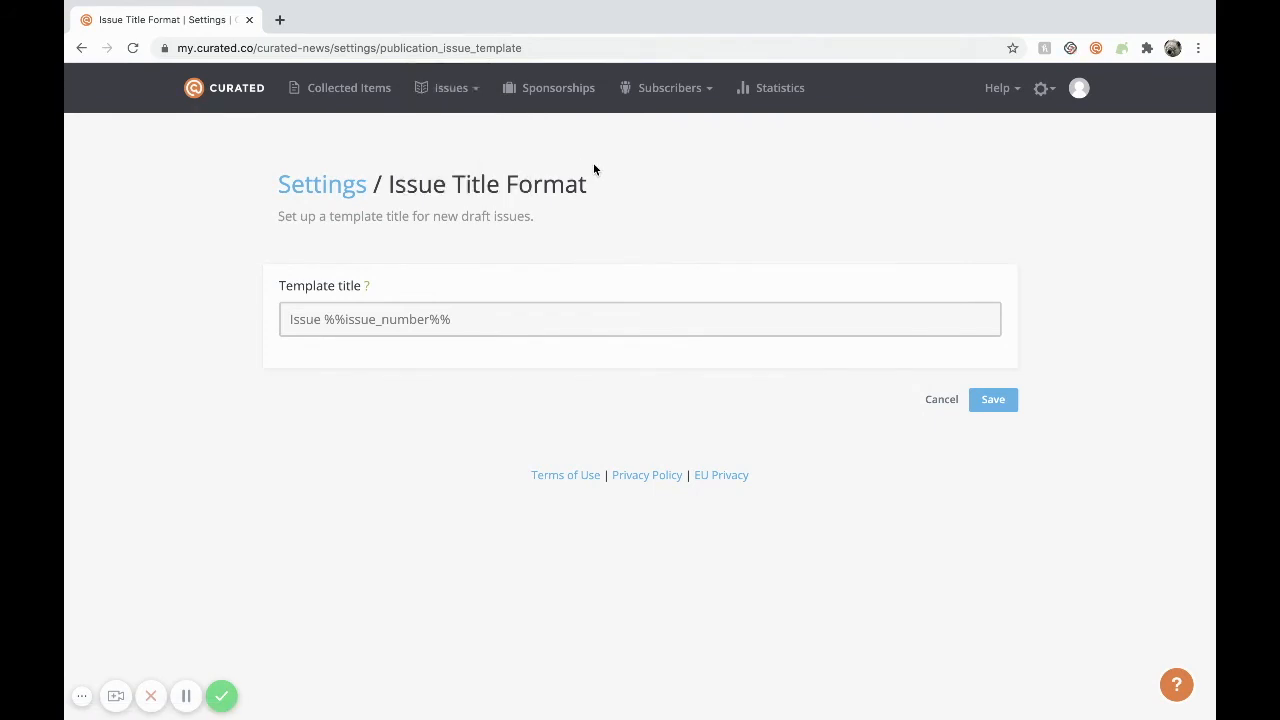
triple_click(500, 314)
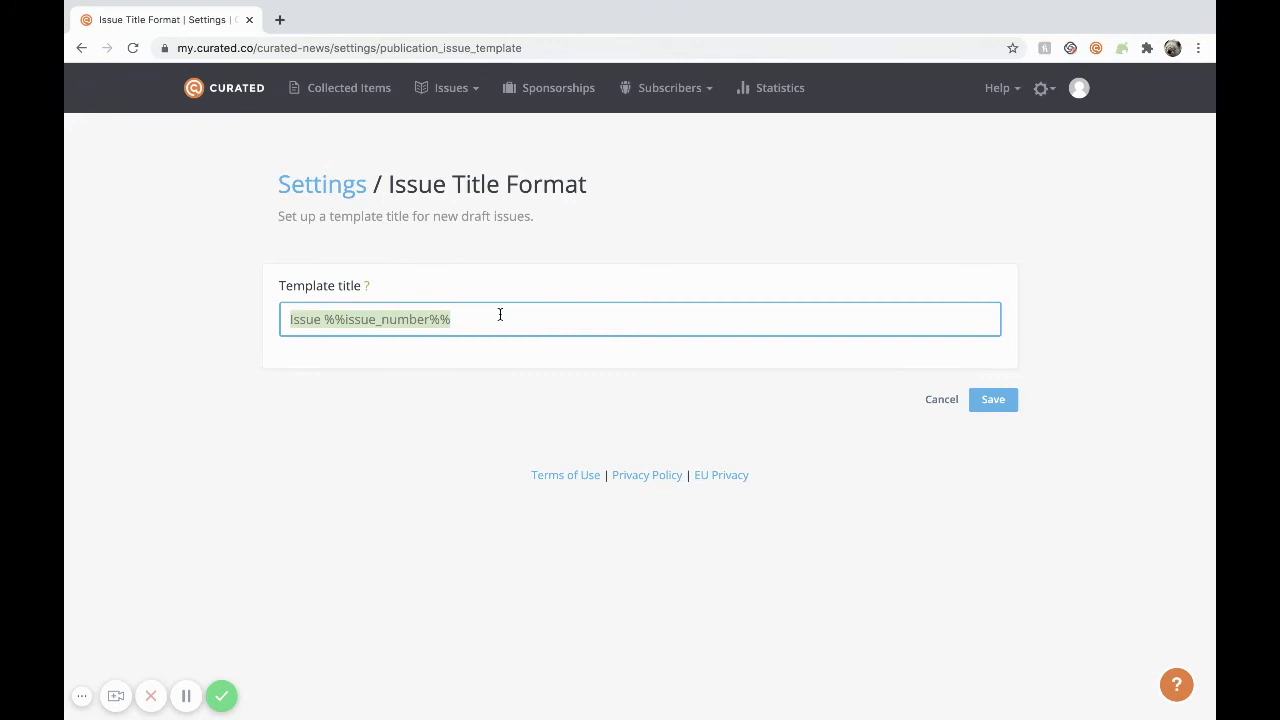
text(Curat)
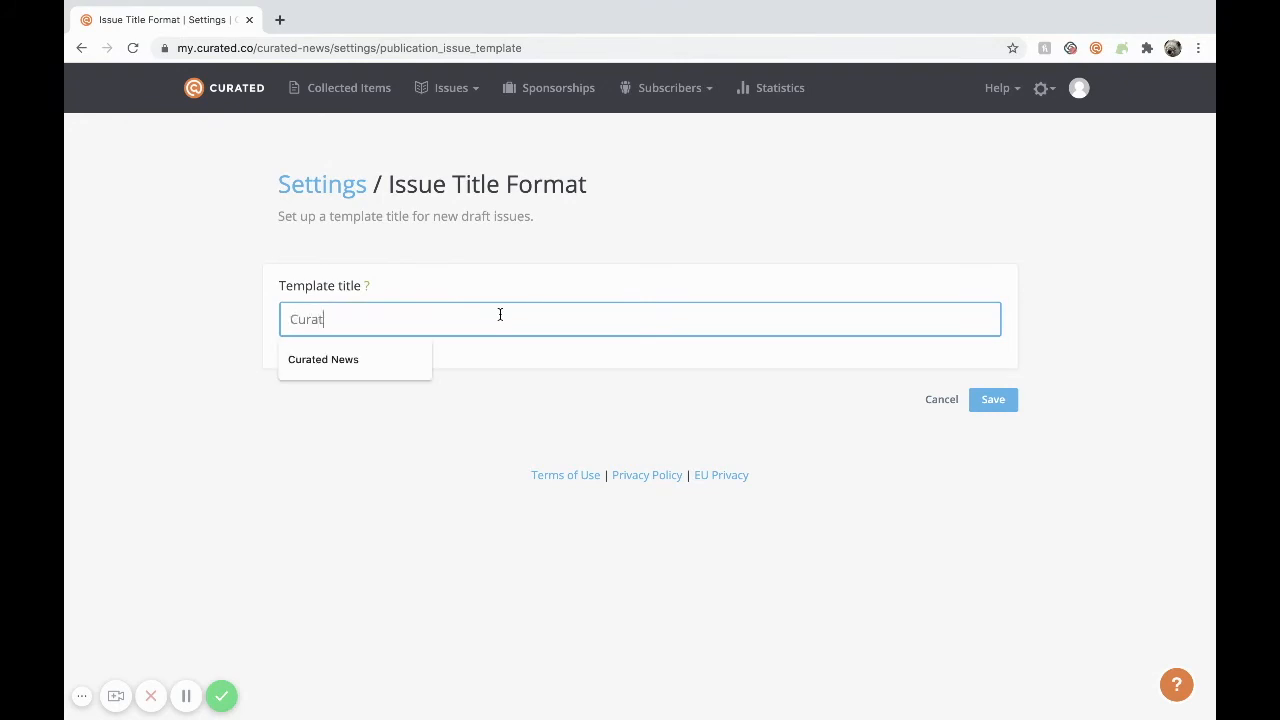
text(ed News)
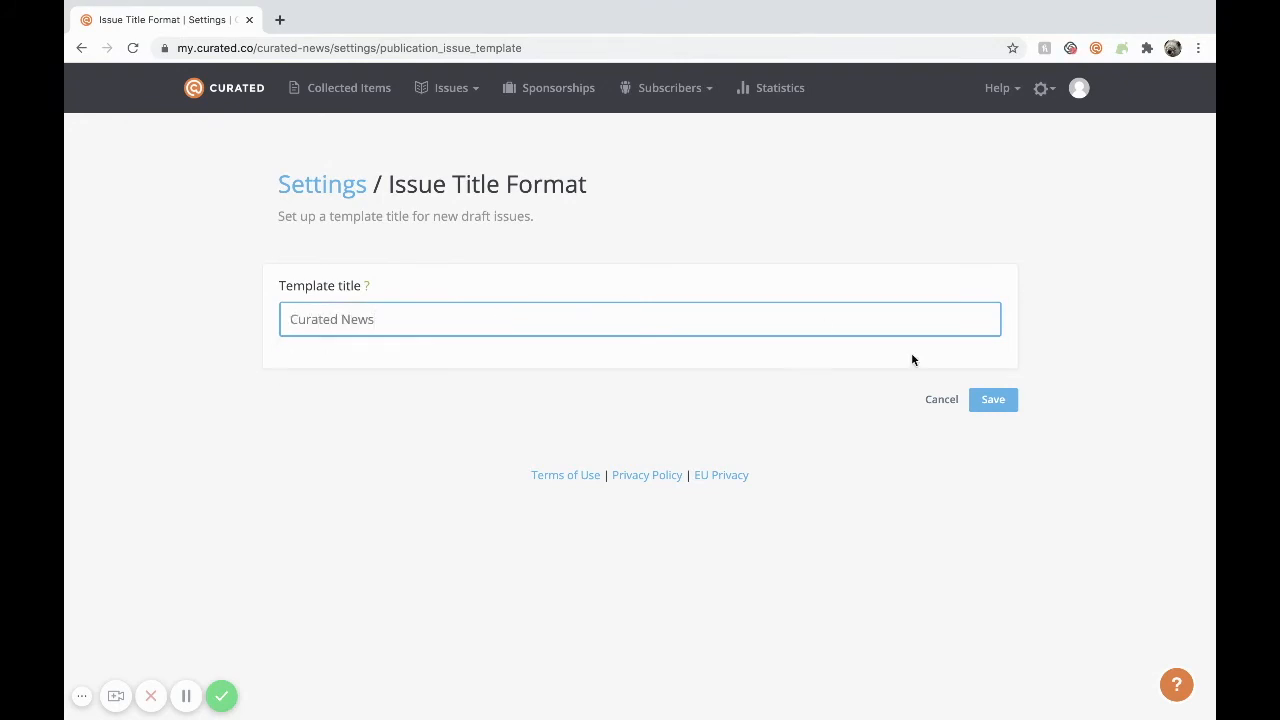
click(1000, 399)
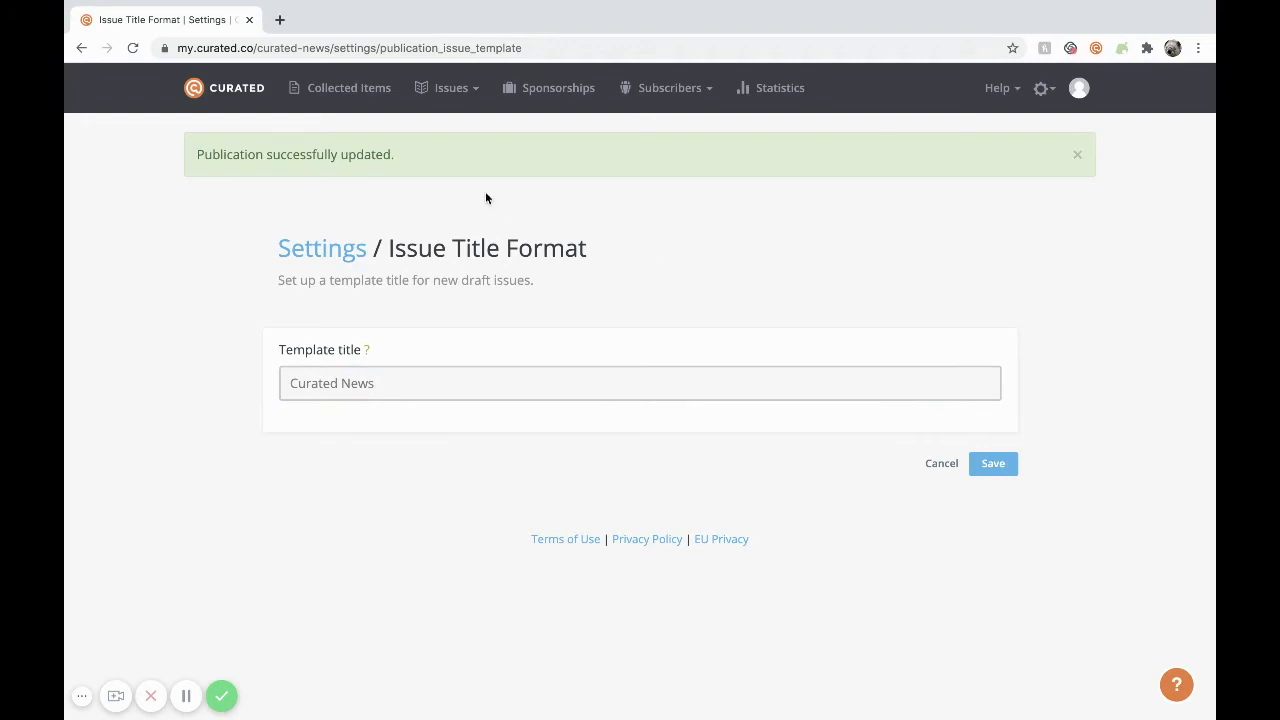
- Show all draft issues and start a new issue from that list
click(468, 88)
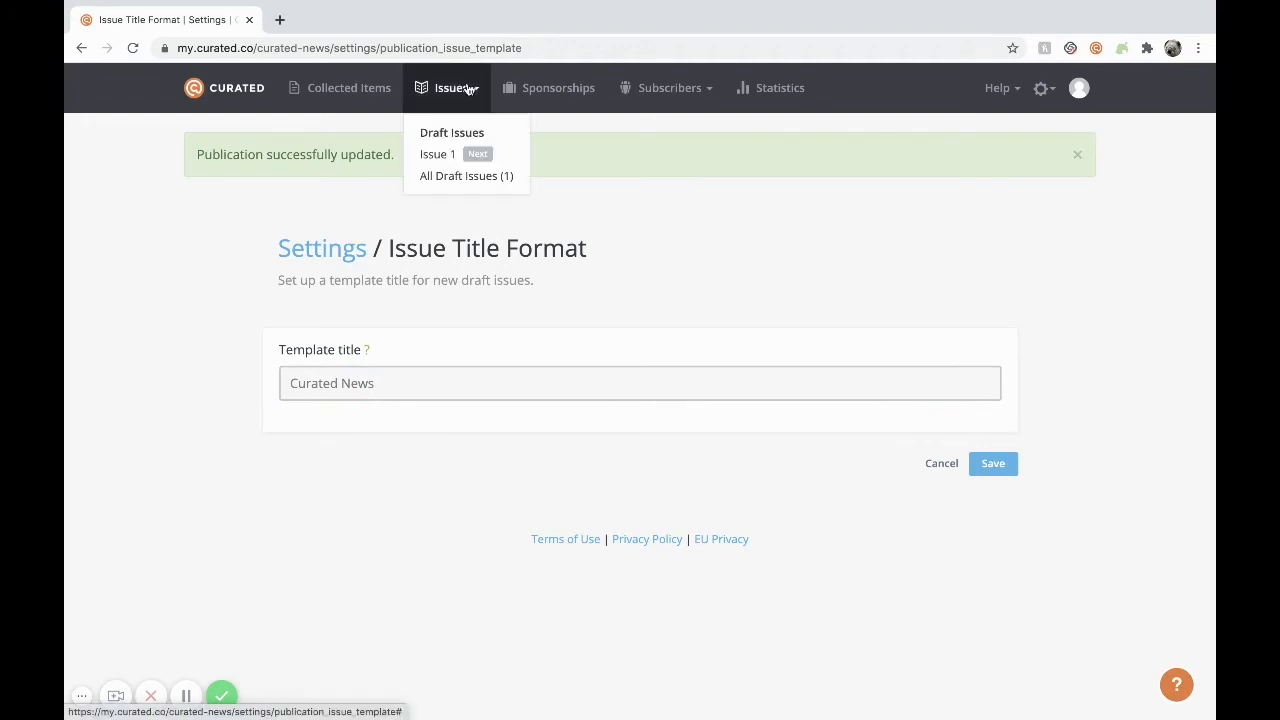
click(460, 186)
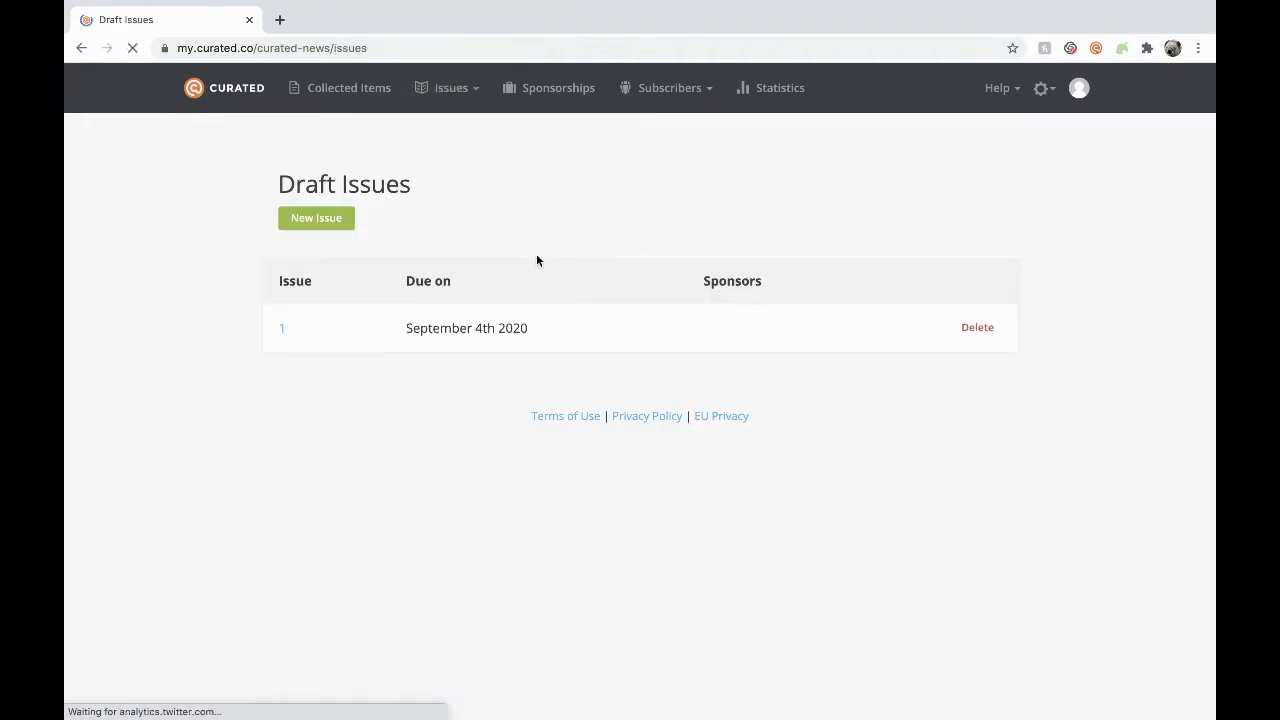
click(316, 220)
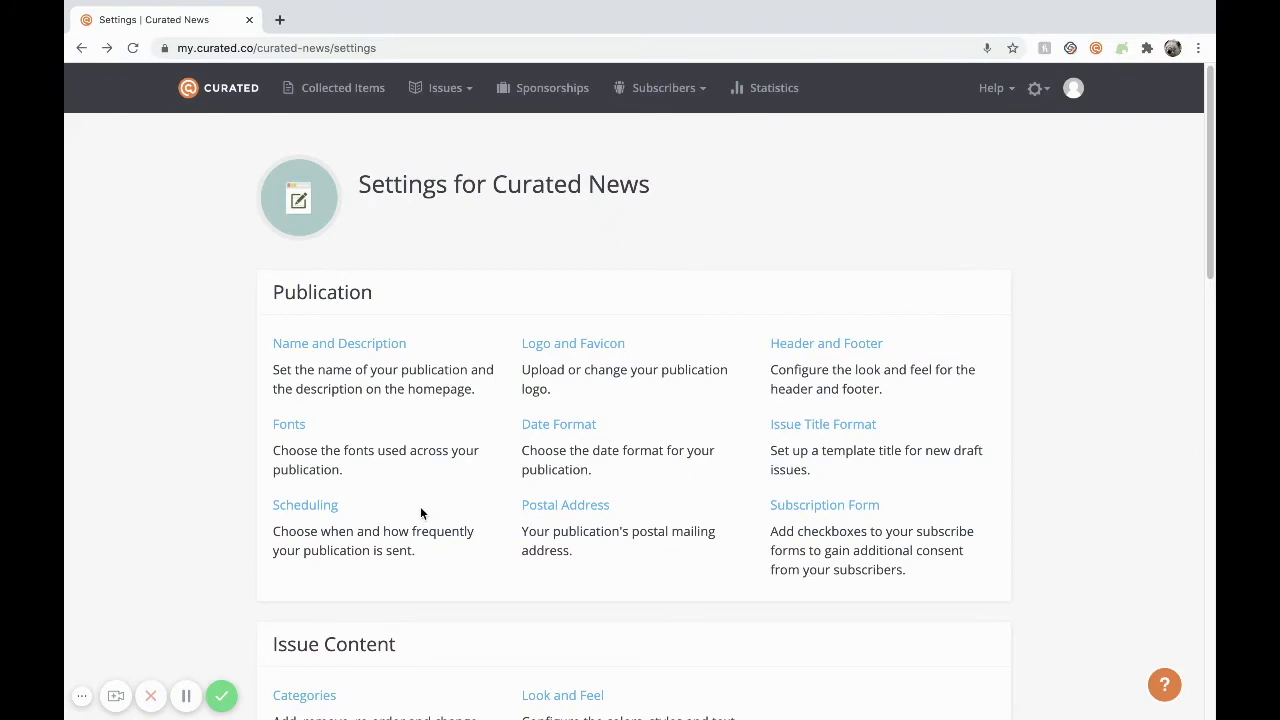
- Review the Scheduling settings' frequency unit and publish time choices, keeping every 7 days at Midday
click(285, 506)
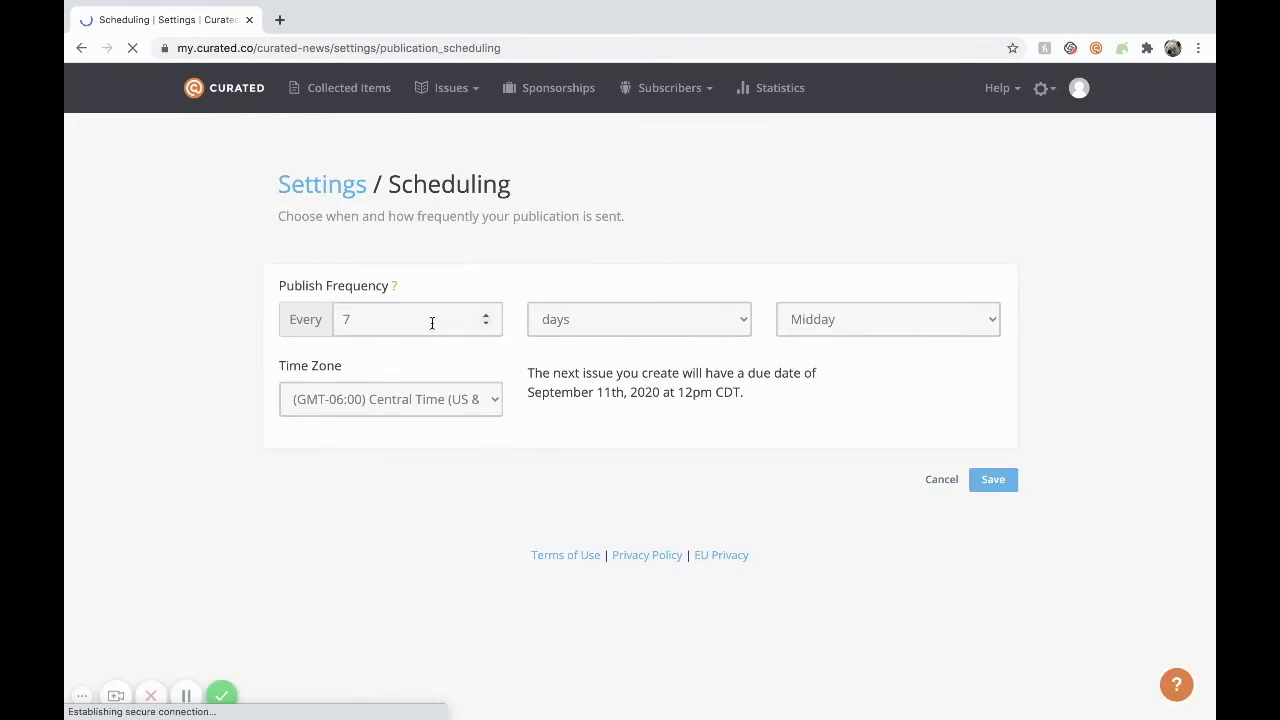
click(738, 320)
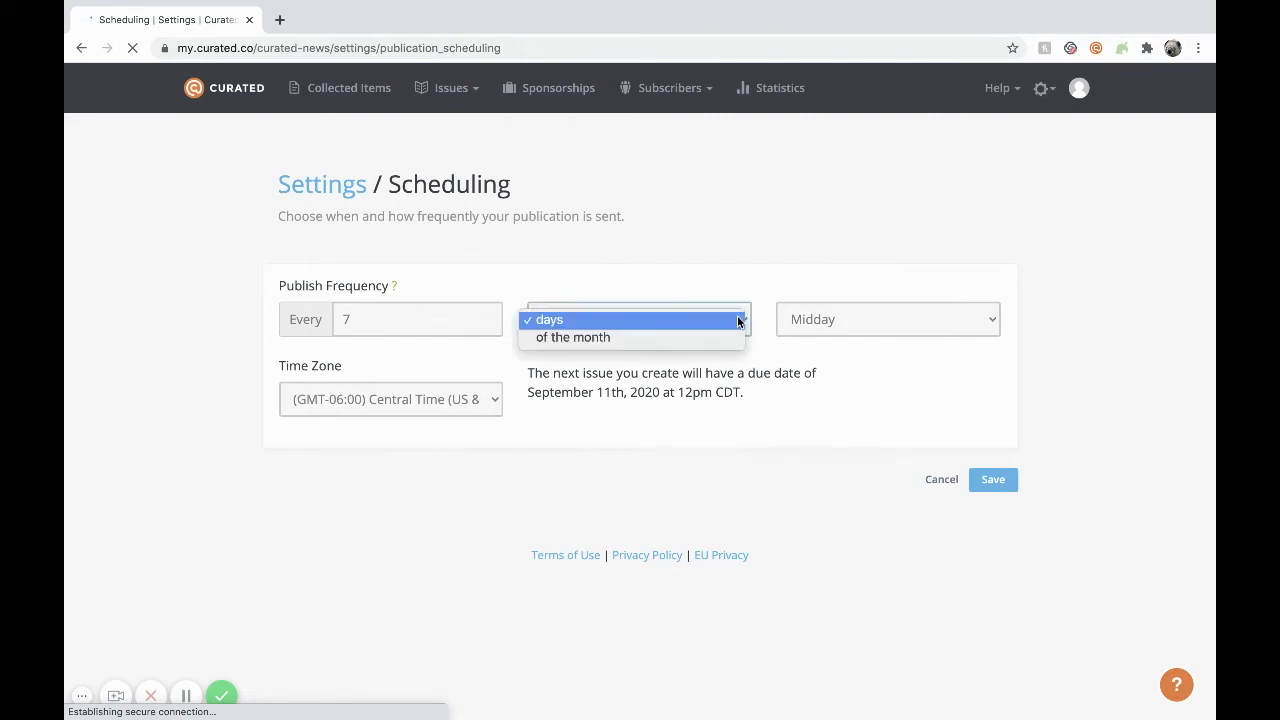
click(741, 316)
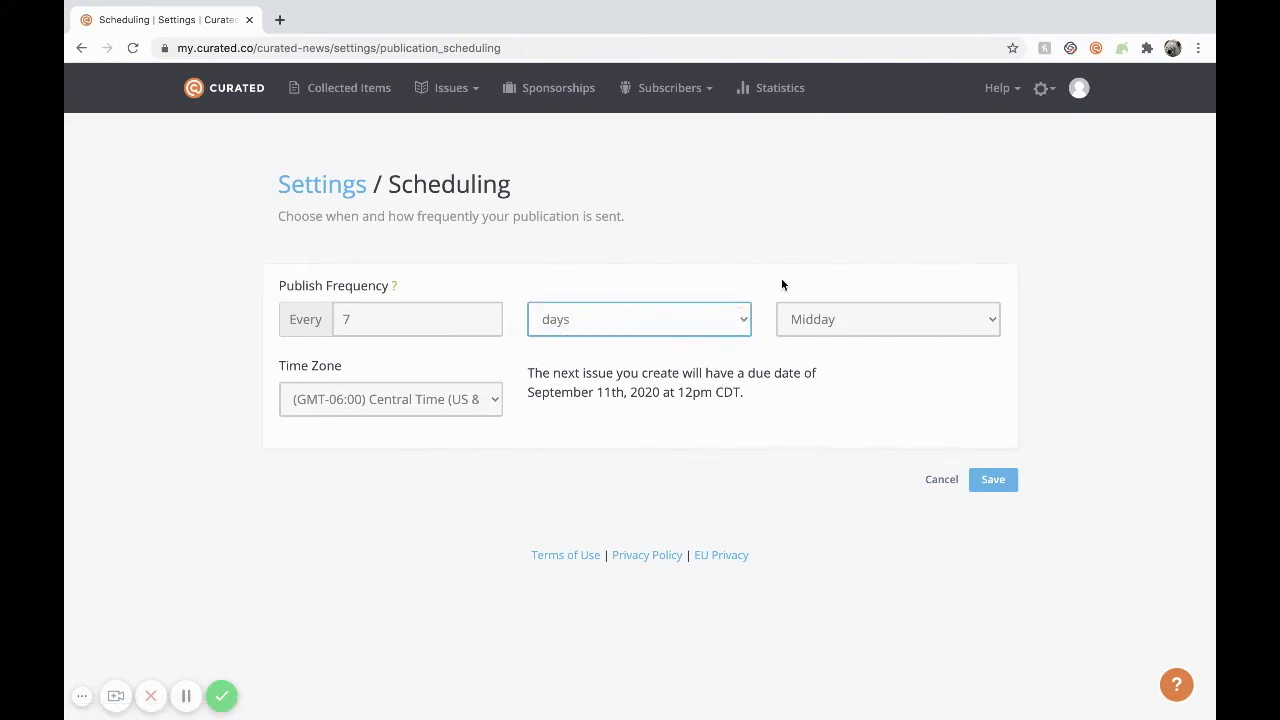
click(1000, 320)
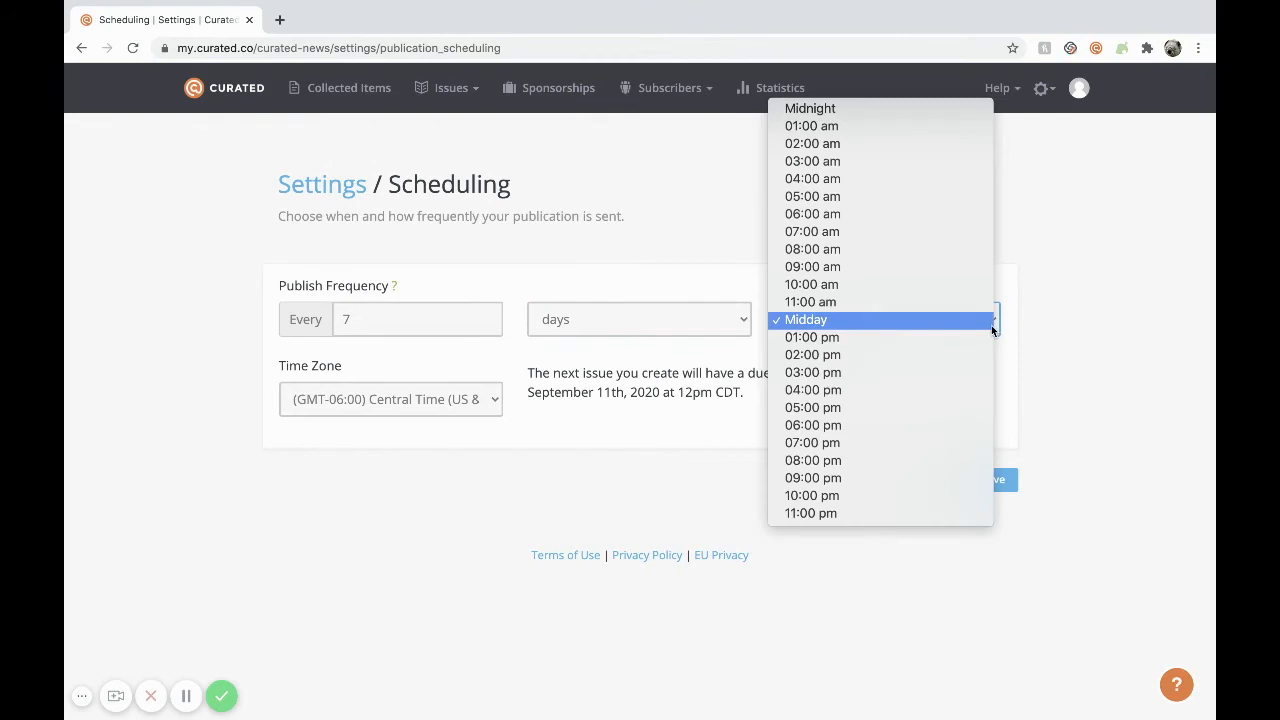
click(1043, 327)
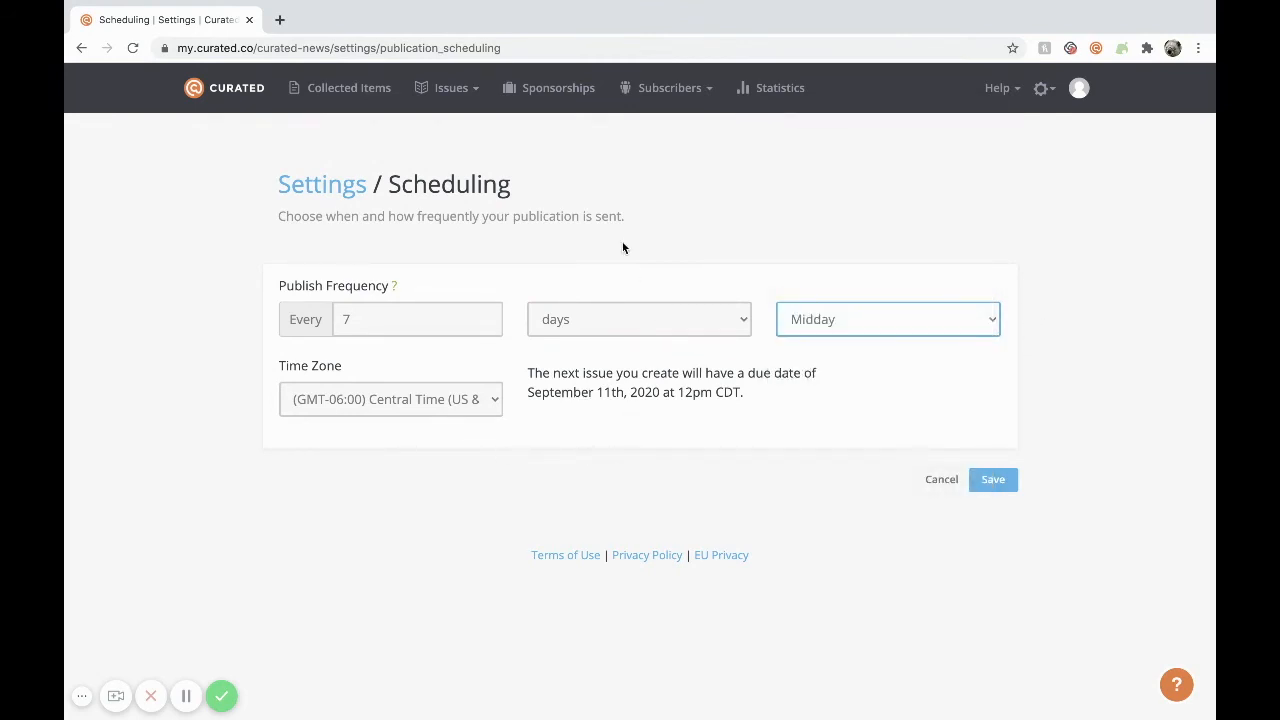
- Open draft Issue 1 and check the date and time in its scheduling options
click(455, 88)
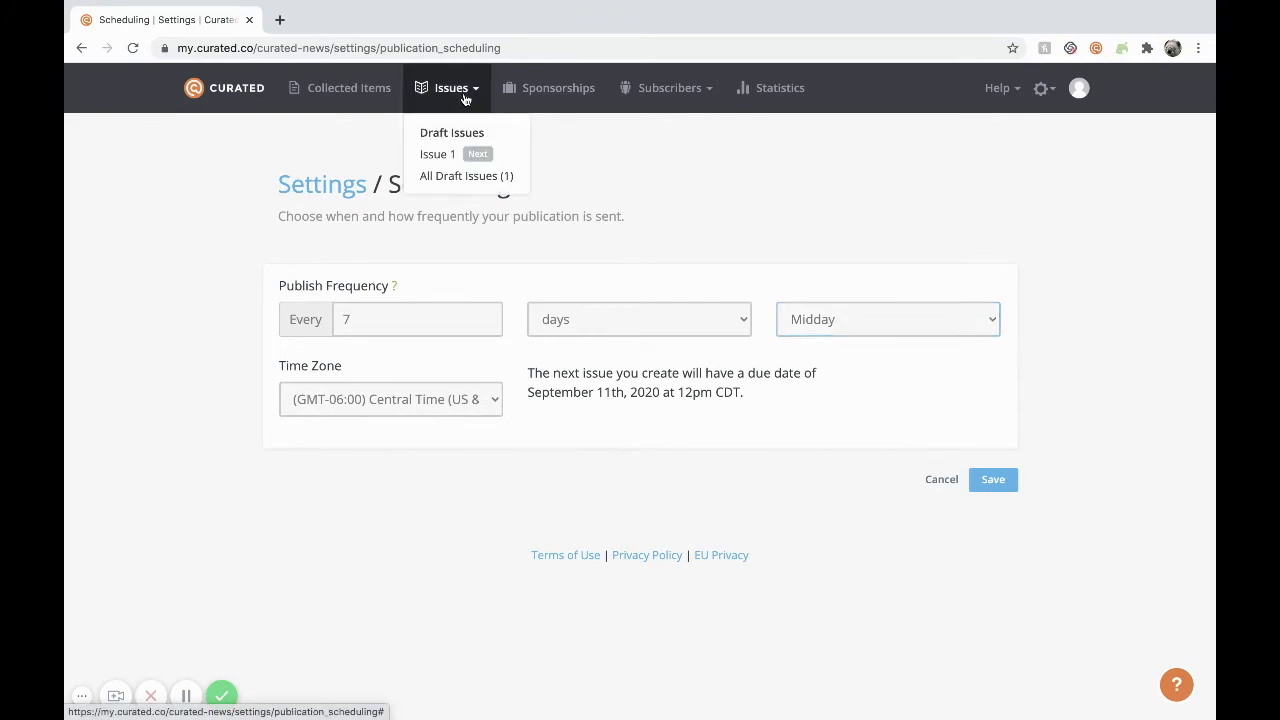
click(443, 158)
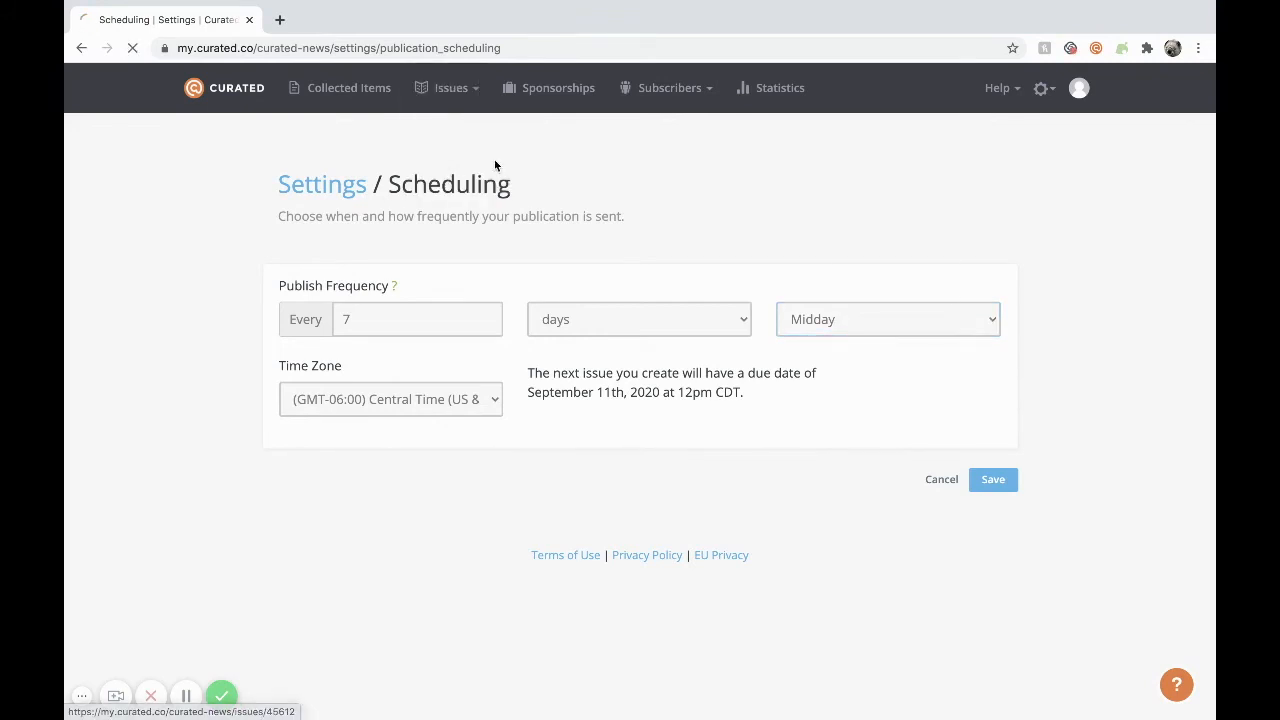
click(426, 316)
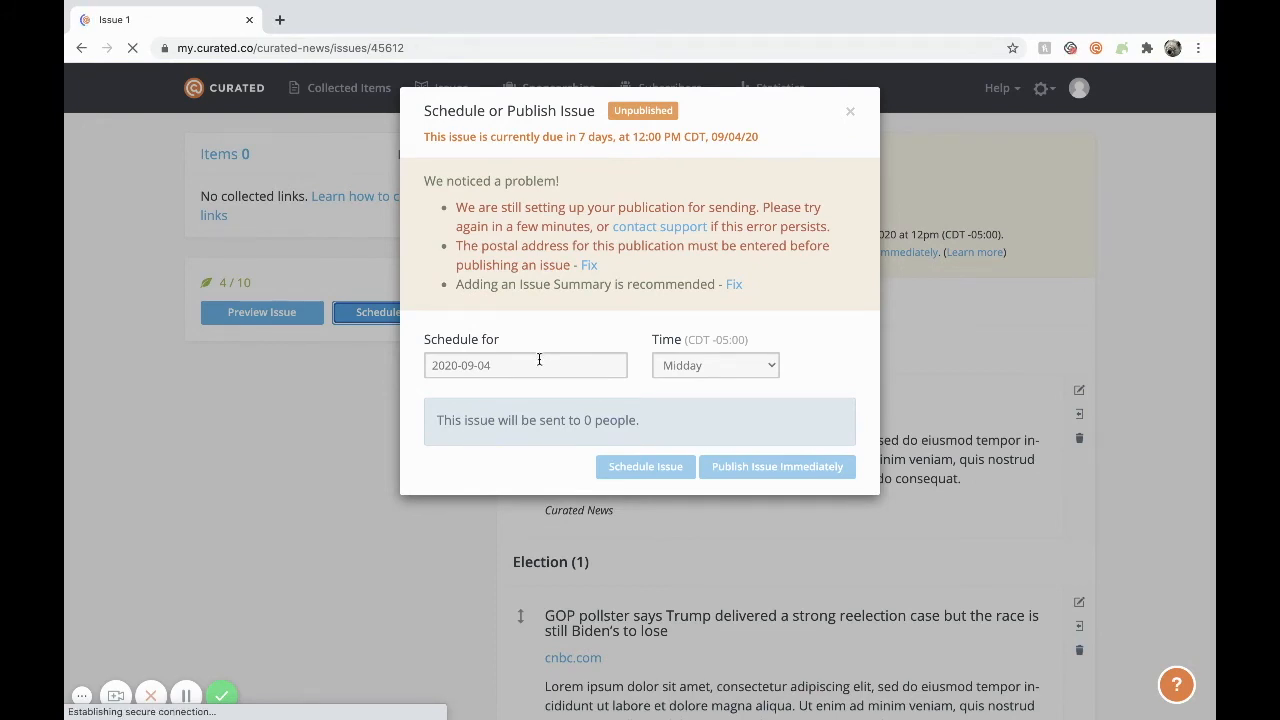
click(539, 359)
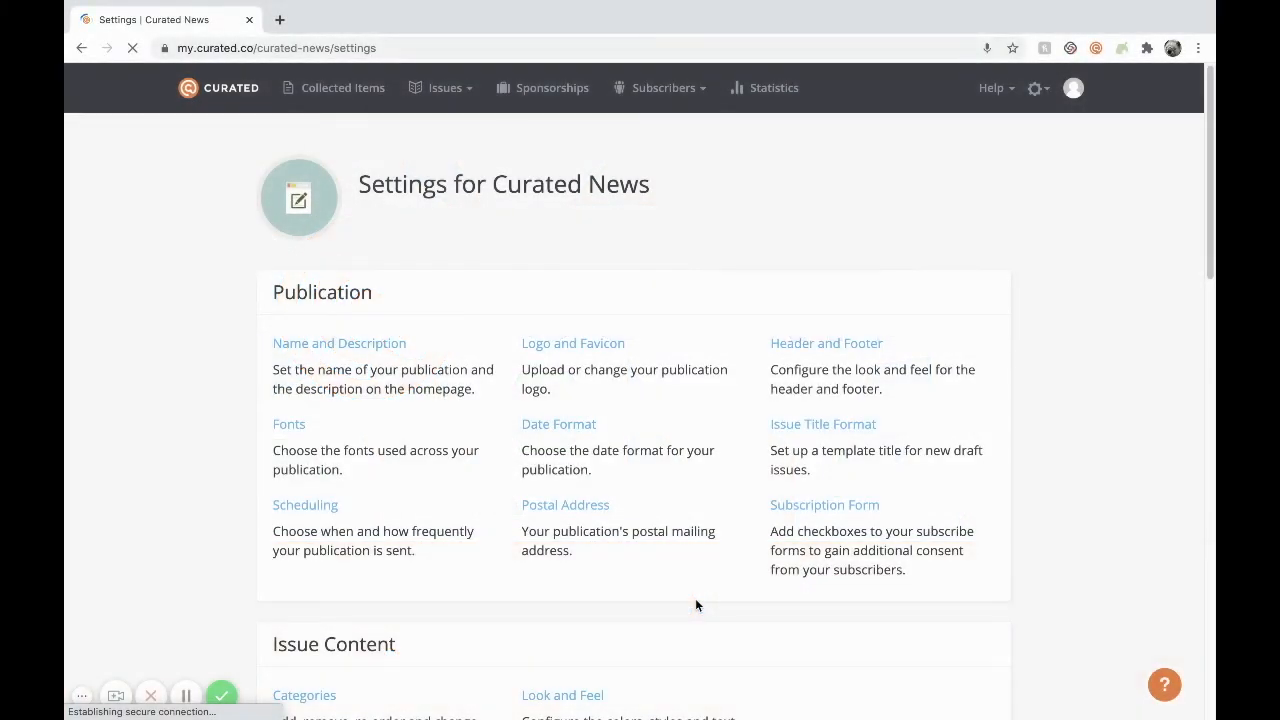
- Enter the publication's mailing address in the Postal Address settings
click(601, 512)
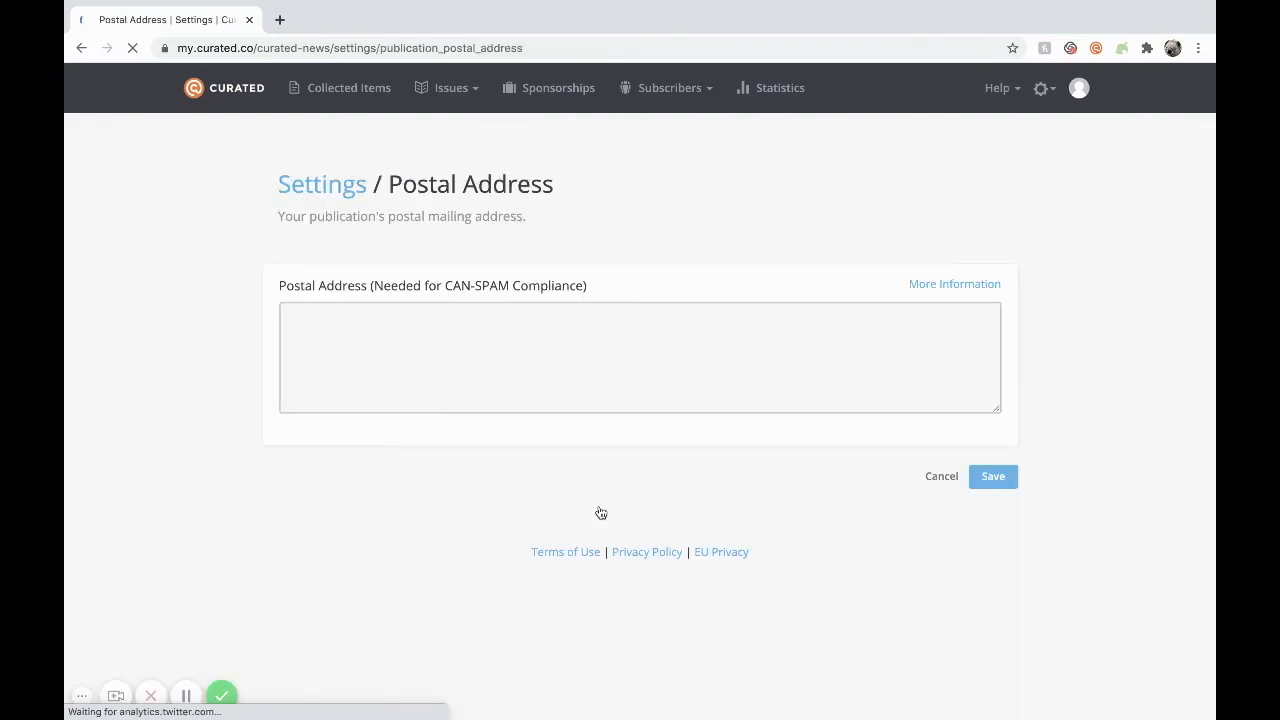
click(536, 380)
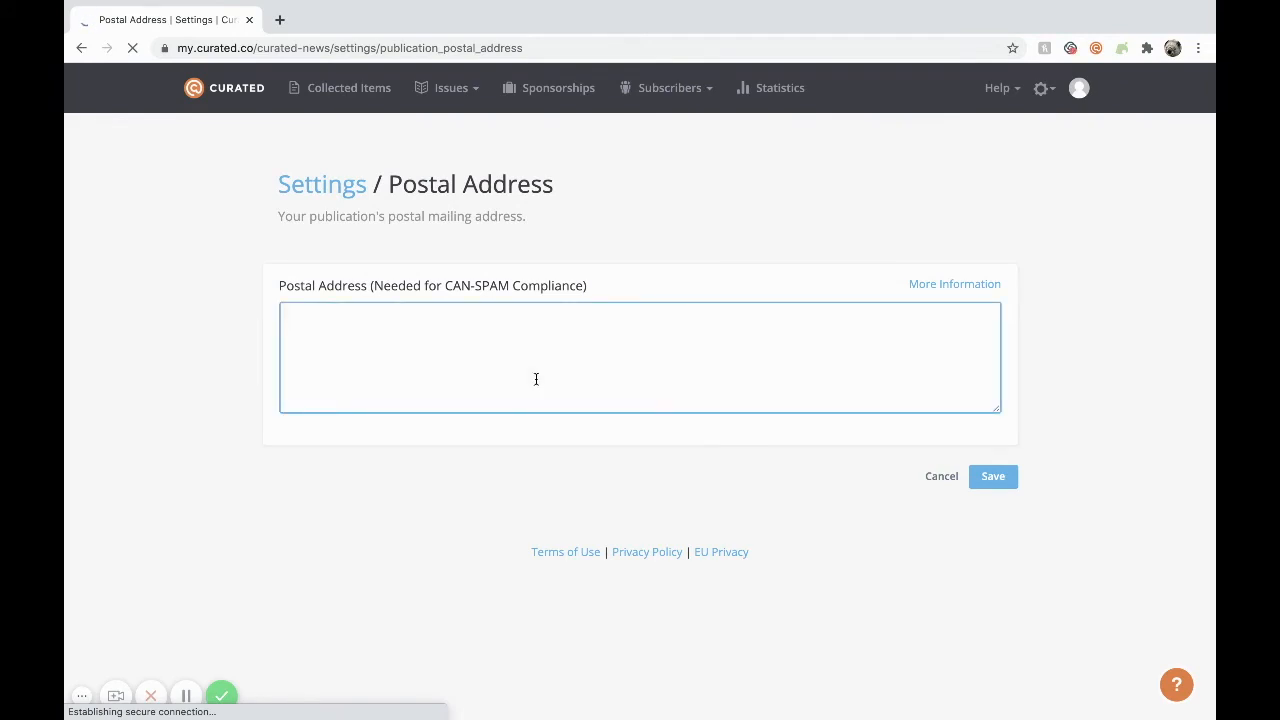
text(1234 Fairfield Lane, Memphis, TN)
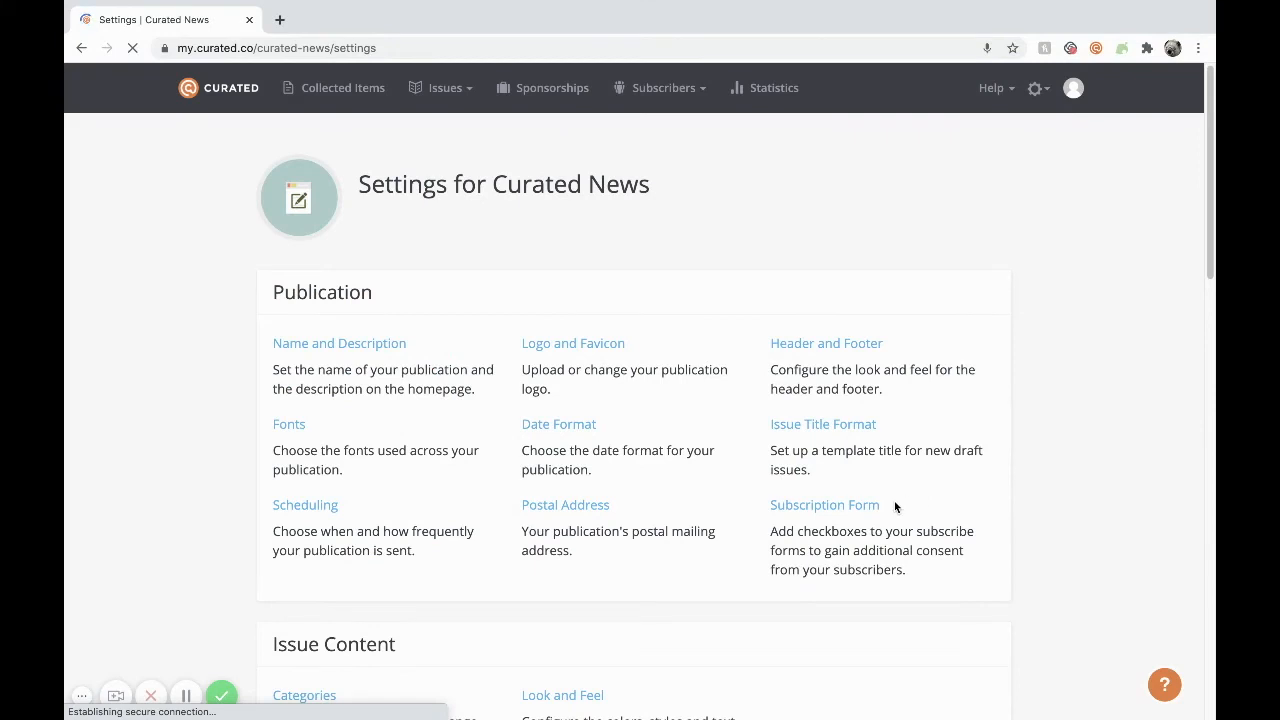
- Add "Subscribe today, you won't regret it." to the end of the description in the Subscription Form settings
click(866, 506)
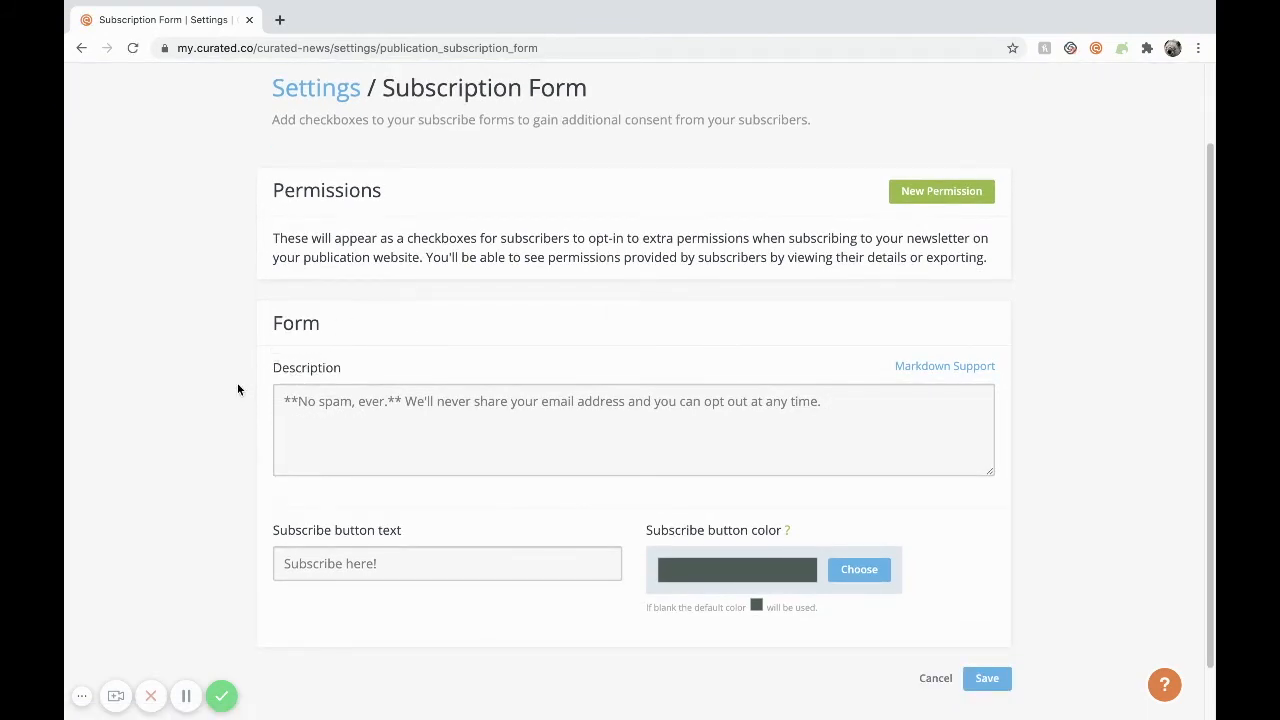
click(833, 411)
text(Subscribe today, you won't regret it.)
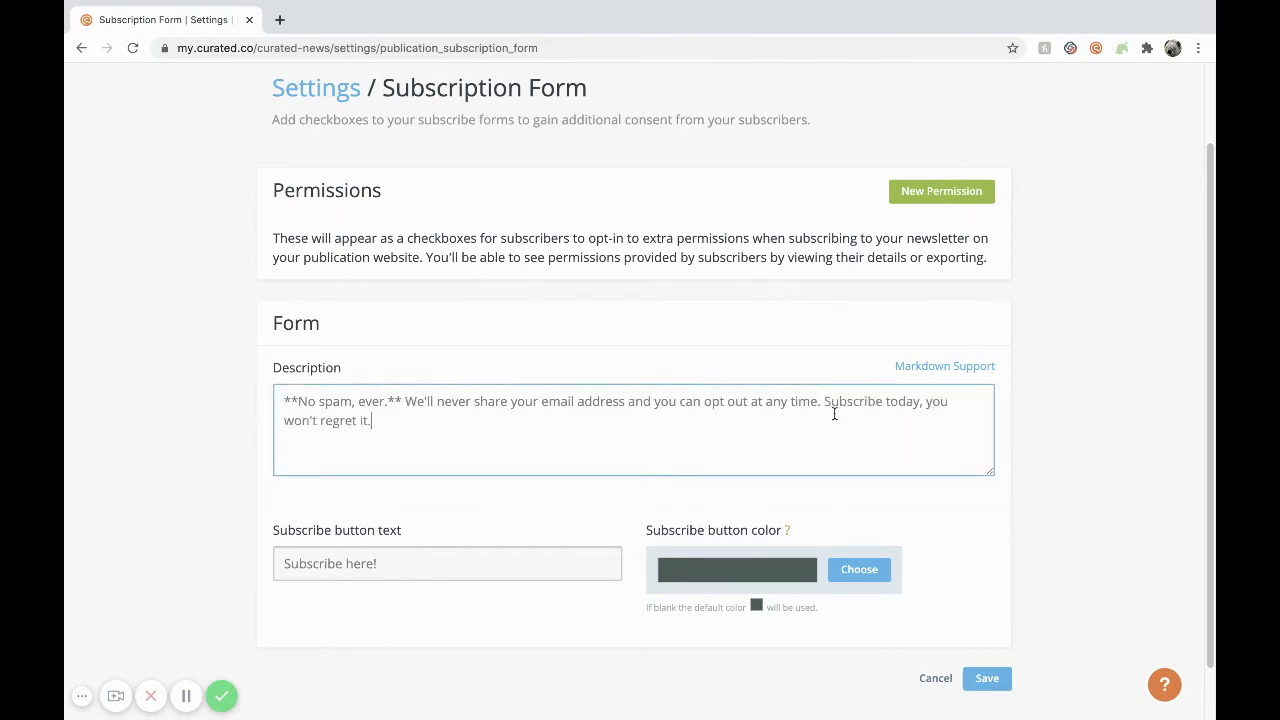
- Set the subscribe button text to "Subscribe here!" and save the subscription form
scroll(626, 440, down, 1)
click(407, 516)
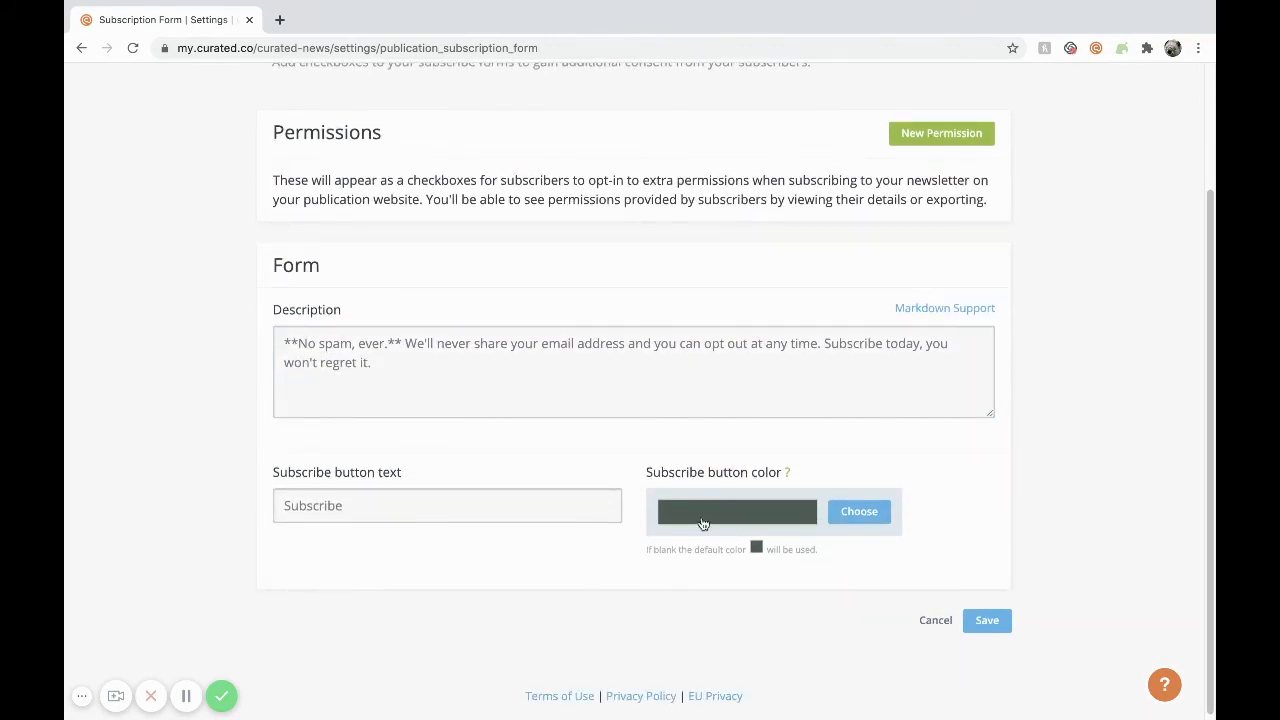
click(370, 500)
click(397, 574)
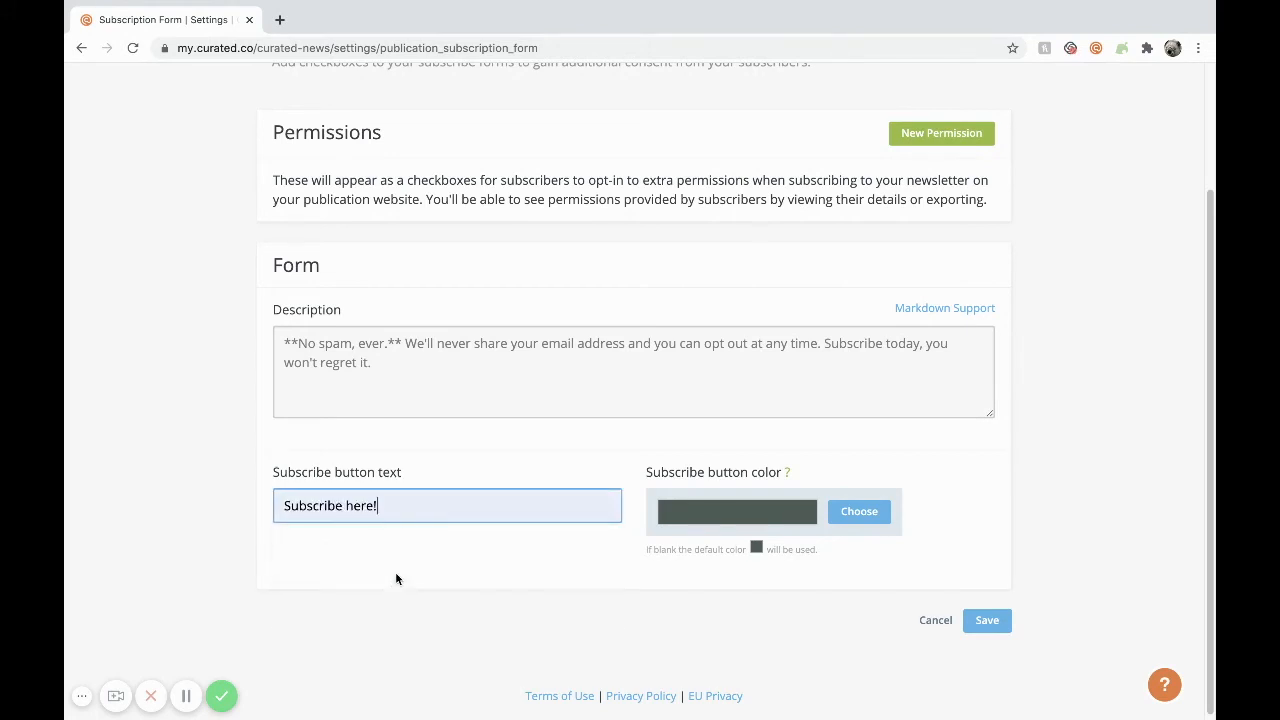
click(985, 620)
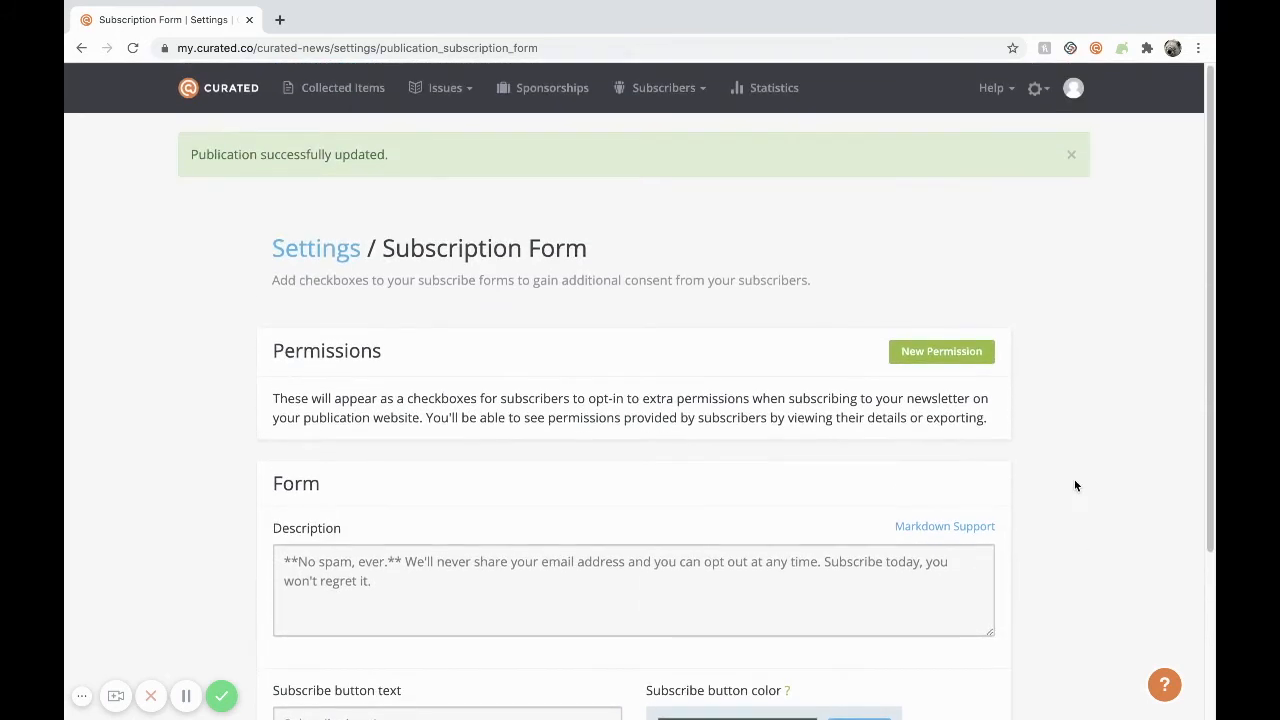
- Visit the Curated News publication site in its own browser tab and look through the page
click(1035, 90)
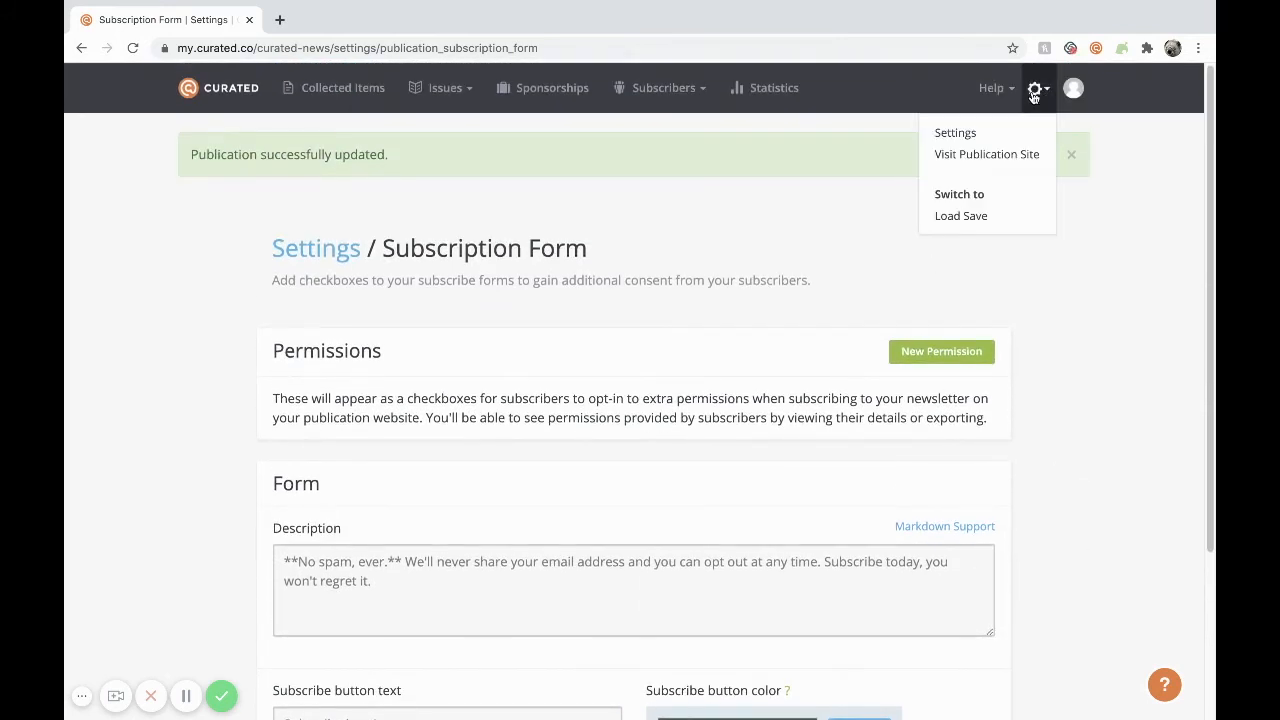
click(957, 158)
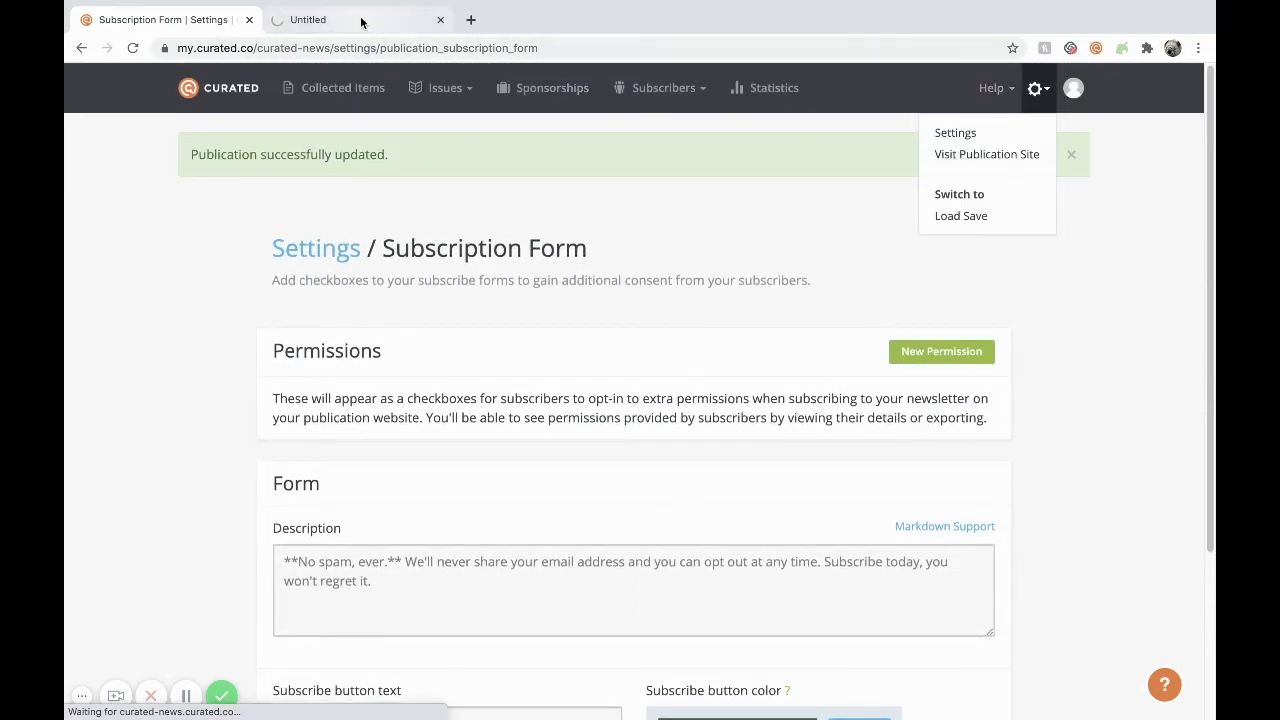
click(361, 20)
scroll(937, 428, down, 2)
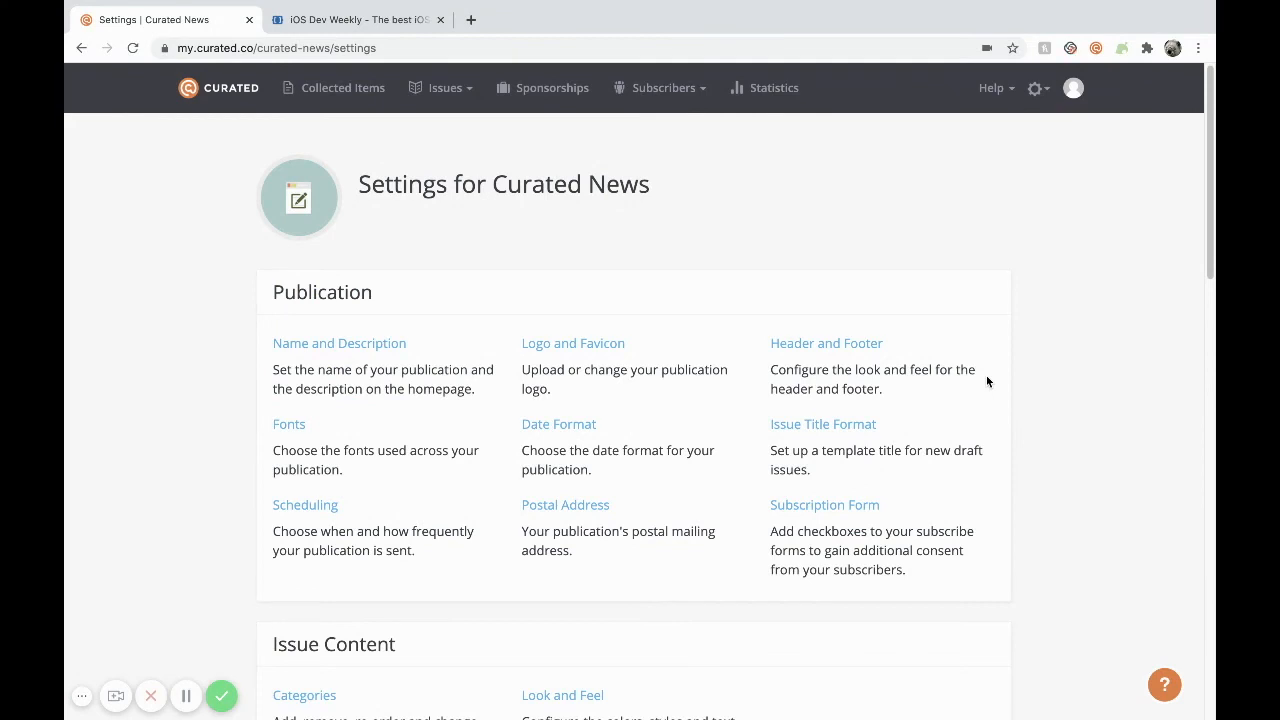
- Open the Web settings for hosting to view the latest issue and navigation menu options
scroll(993, 384, down, 8)
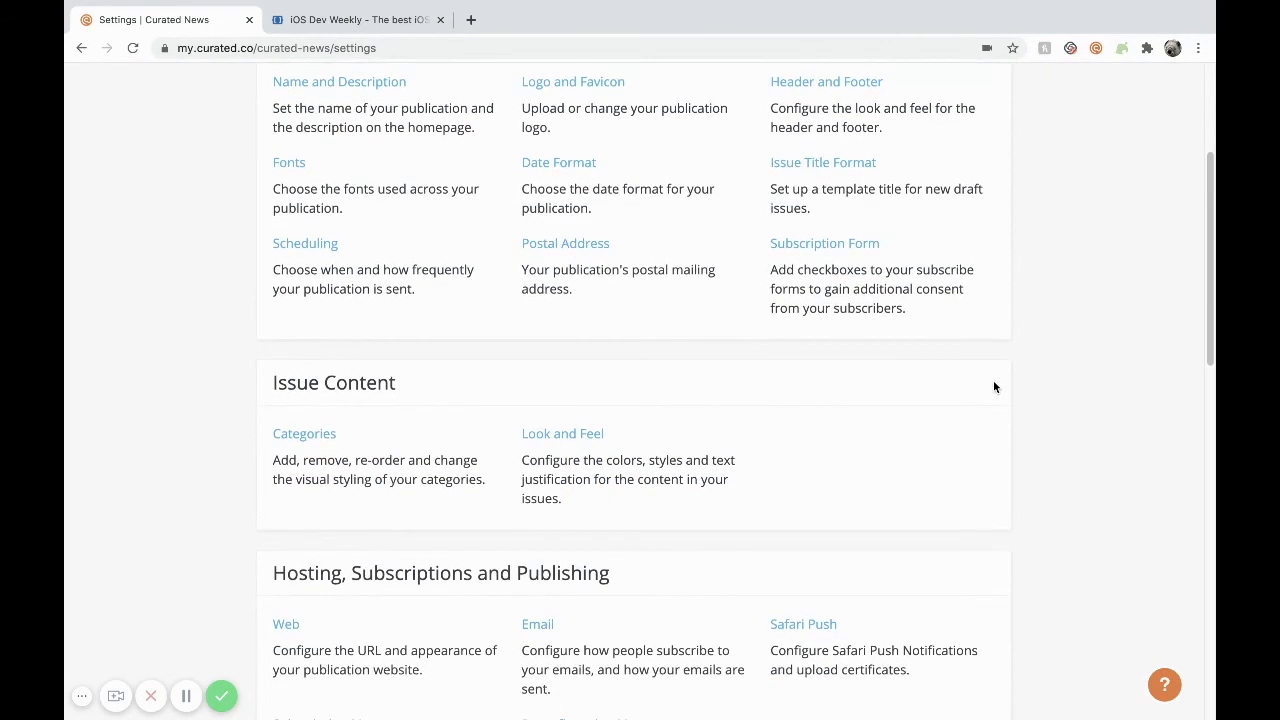
scroll(993, 387, down, 2)
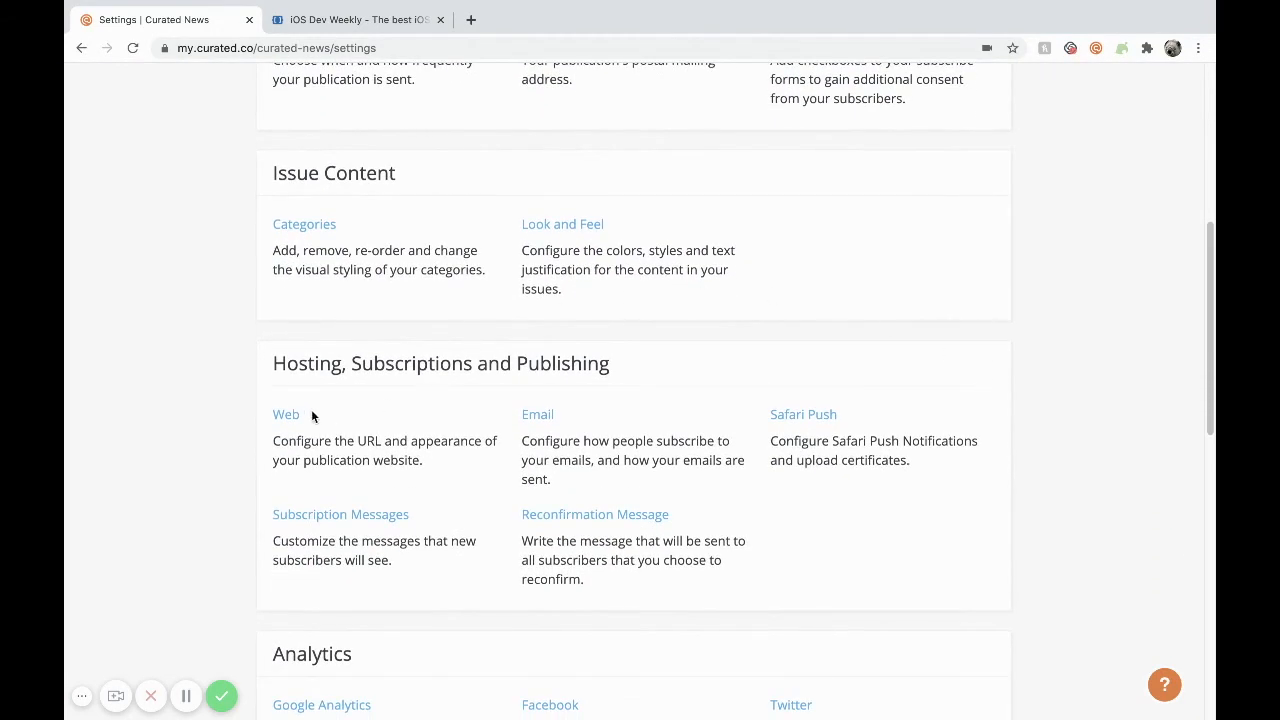
click(286, 416)
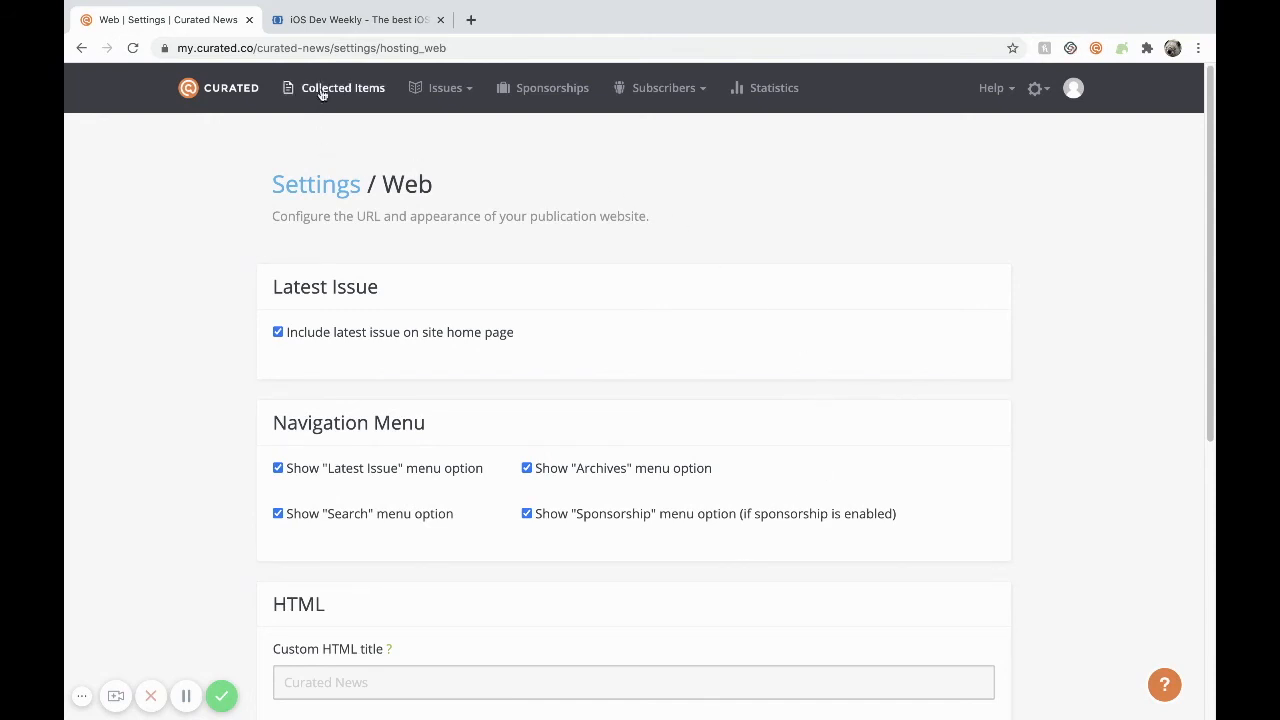
- Switch to the iOS Dev Weekly site and examine its navigation menu and the latest issue on the home page
click(352, 22)
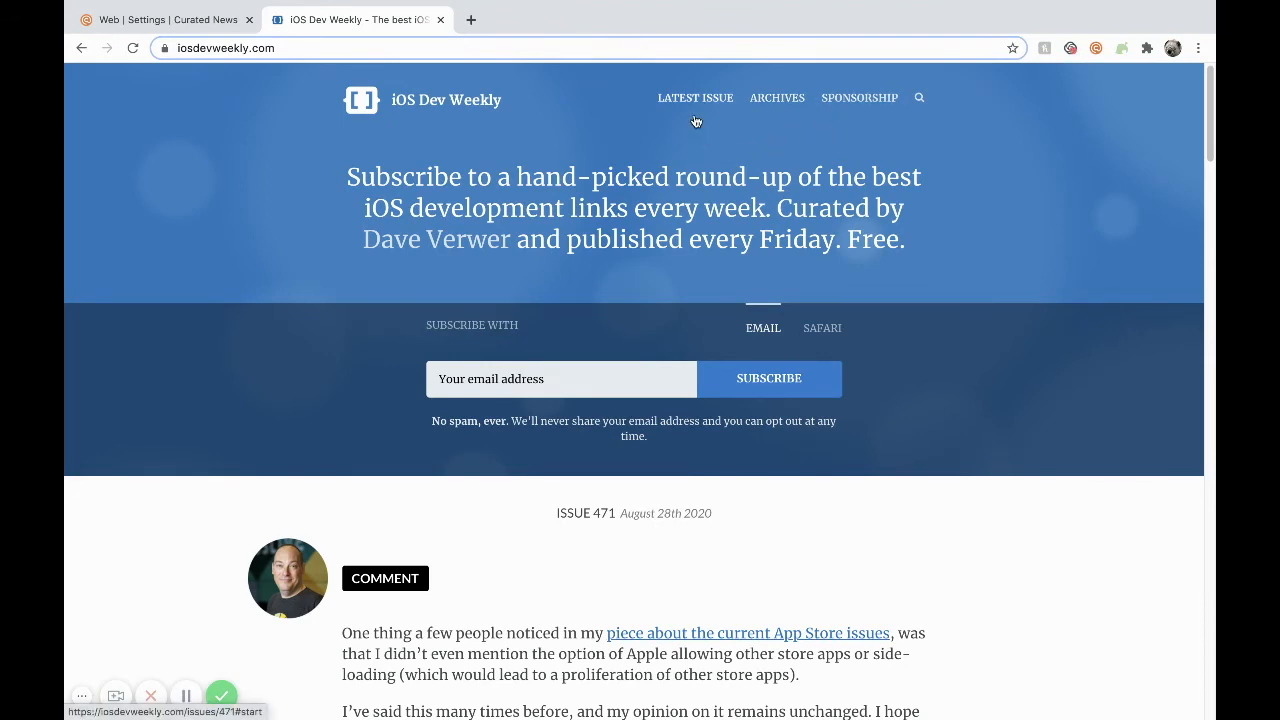
scroll(996, 410, down, 3)
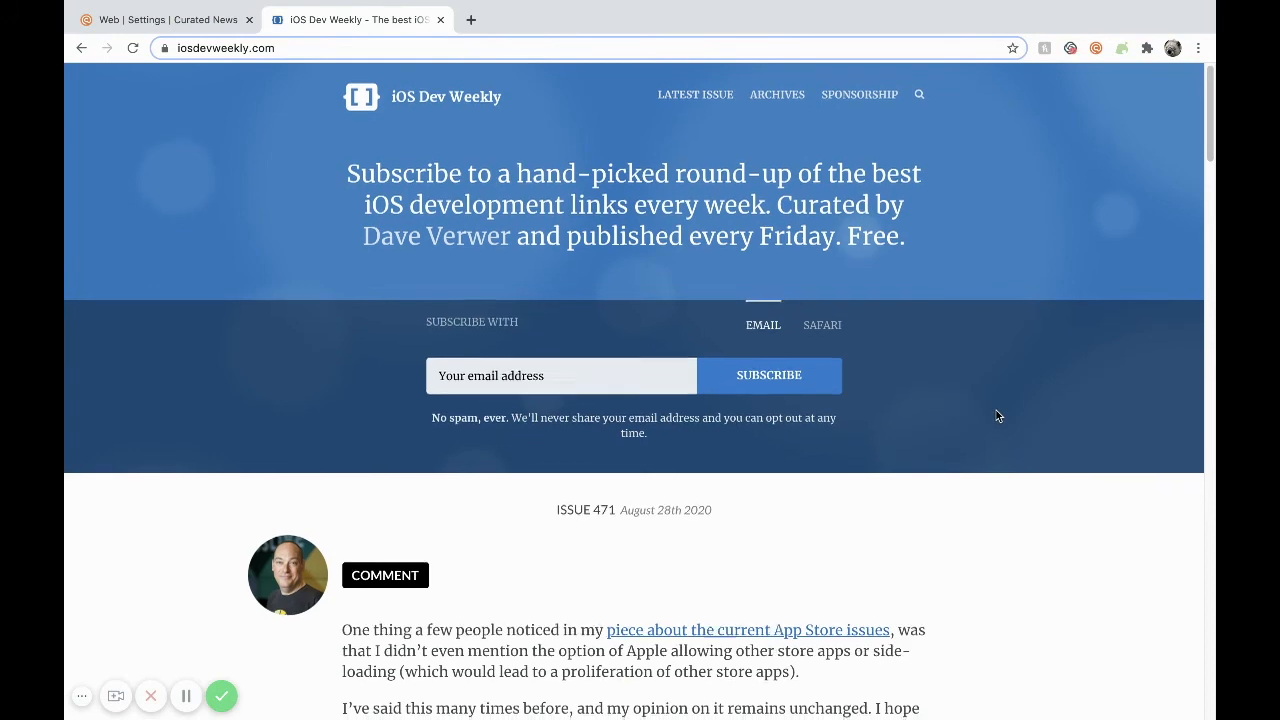
scroll(995, 412, down, 2)
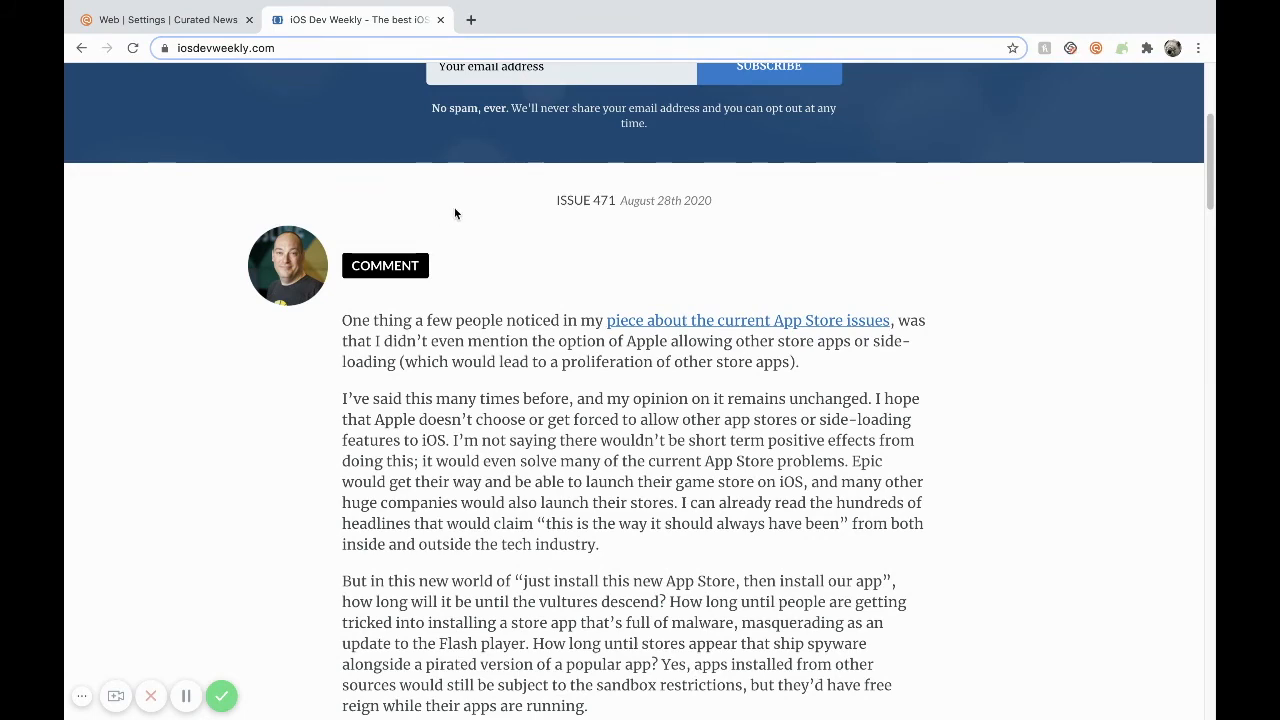
scroll(390, 212, up, 3)
scroll(320, 205, up, 2)
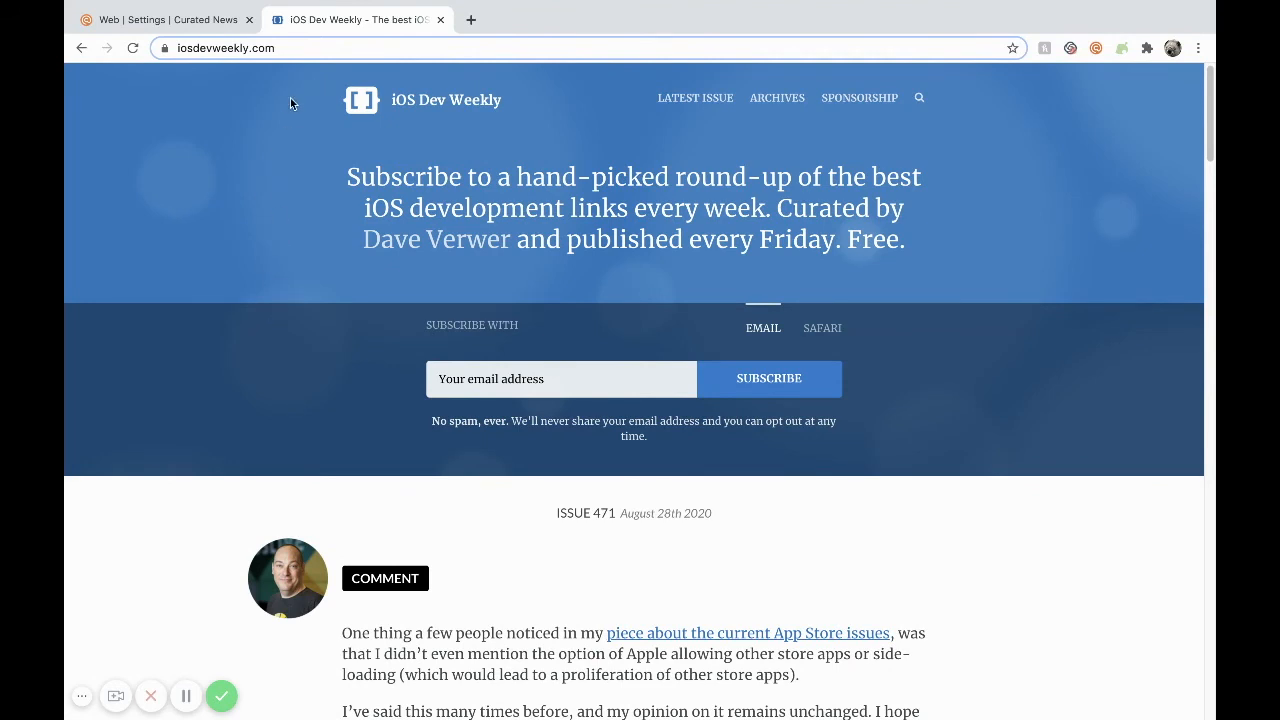
- Browse the back issues listed in the iOS Dev Weekly archives
click(778, 103)
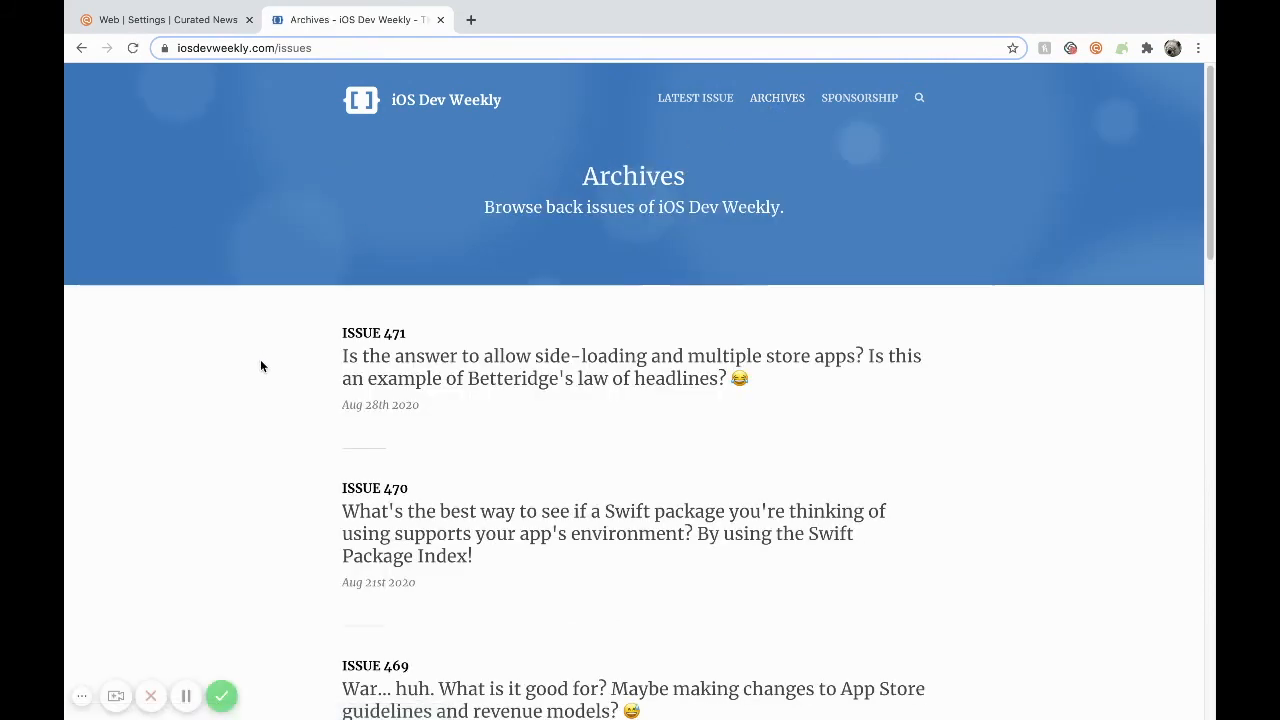
scroll(234, 356, down, 3)
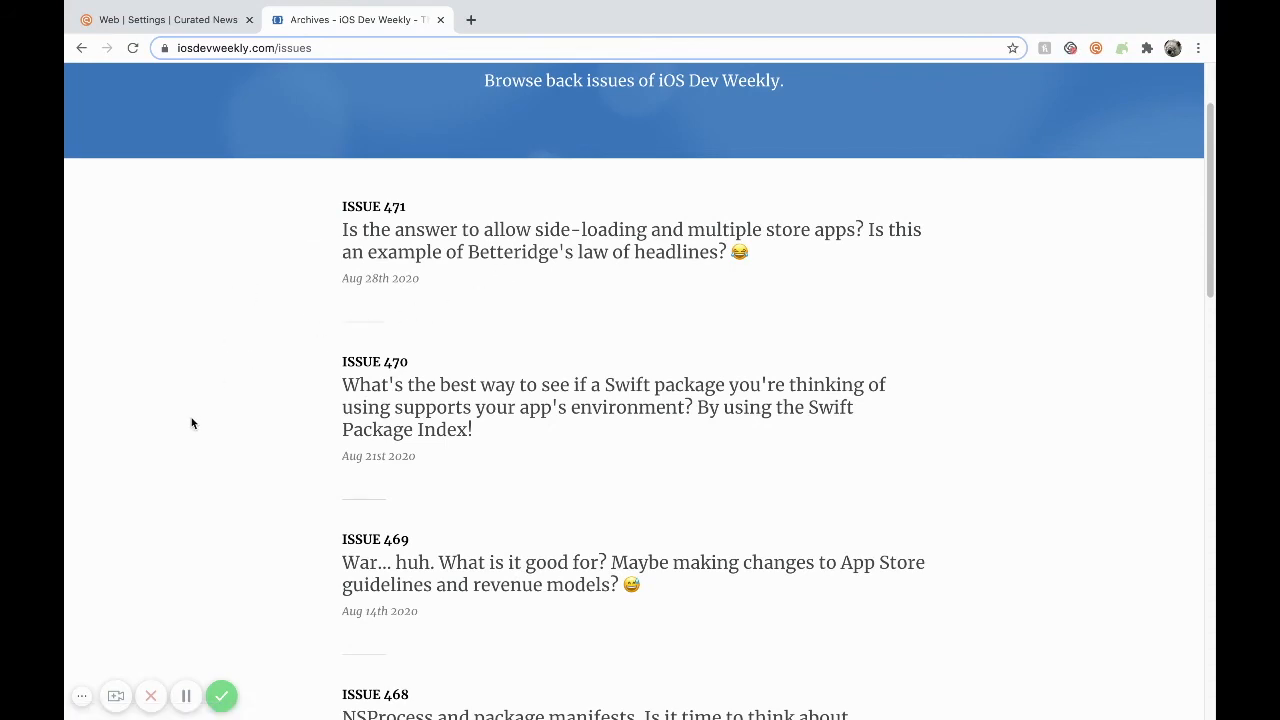
scroll(192, 423, down, 2)
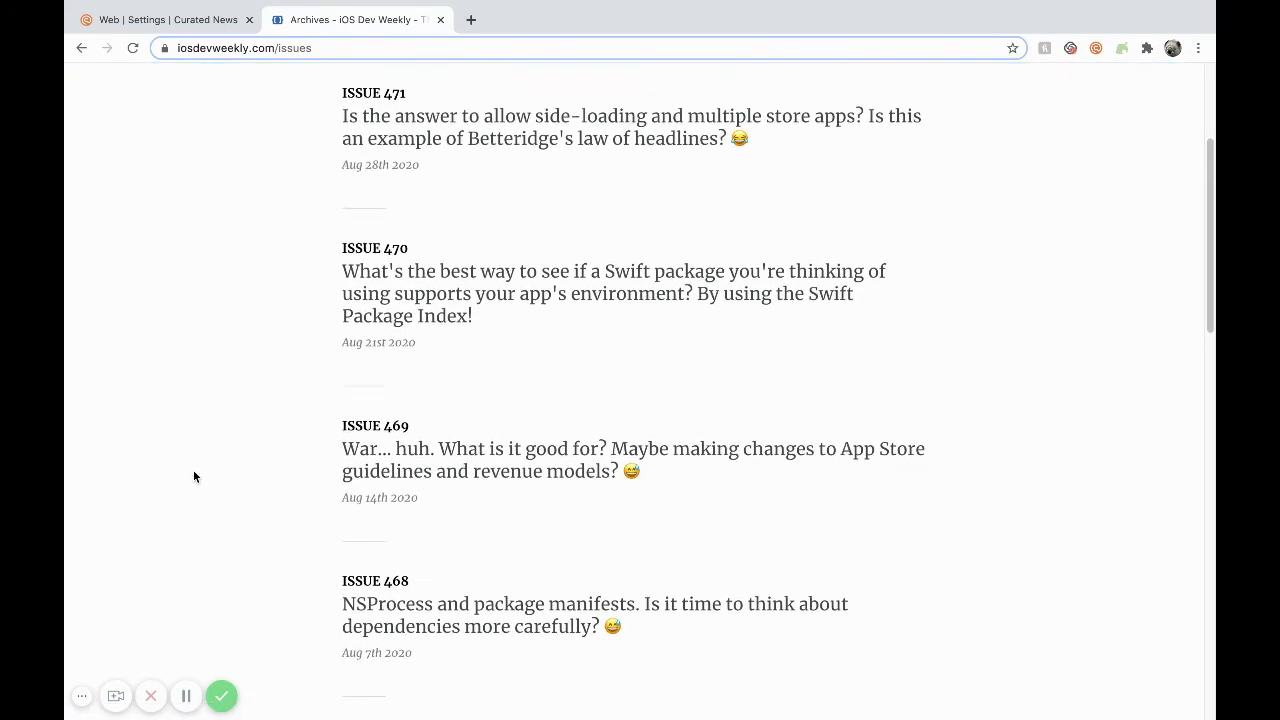
scroll(800, 229, up, 5)
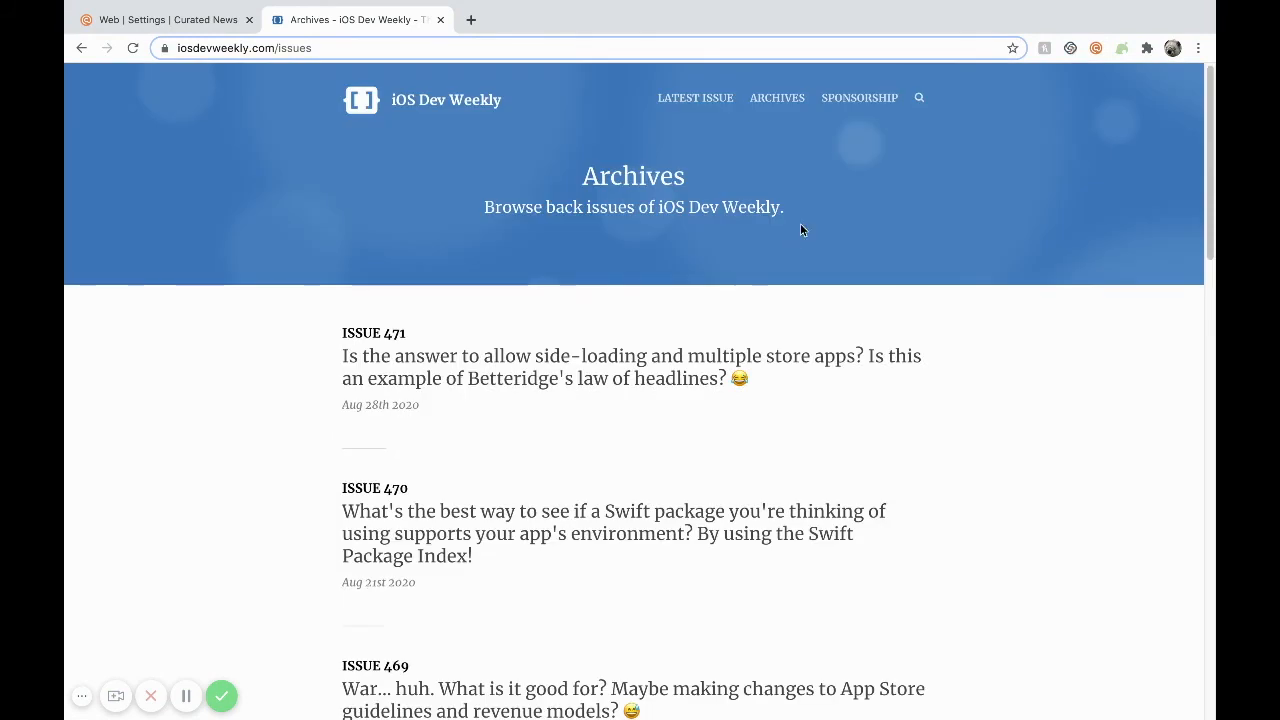
- Examine the iOS Dev Weekly sponsorship page, including its description, booking offer and availability calendar for sponsored links
click(879, 119)
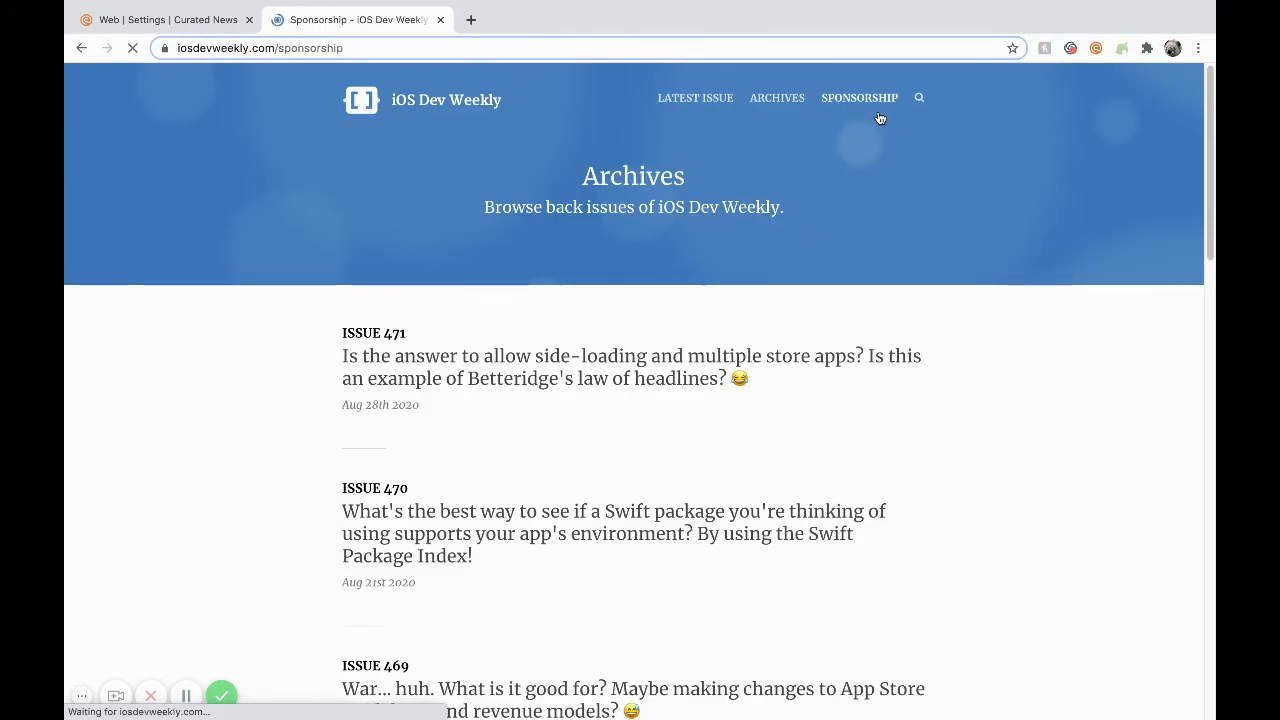
scroll(988, 395, down, 1)
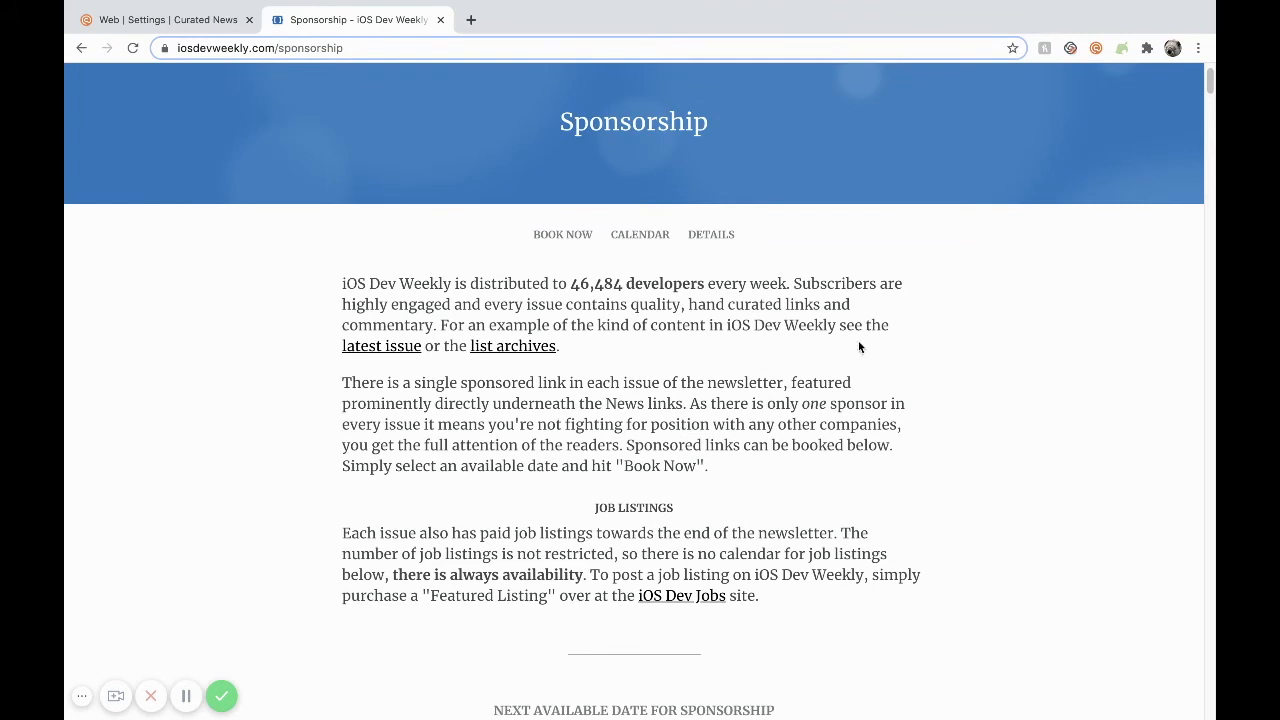
scroll(979, 423, down, 1)
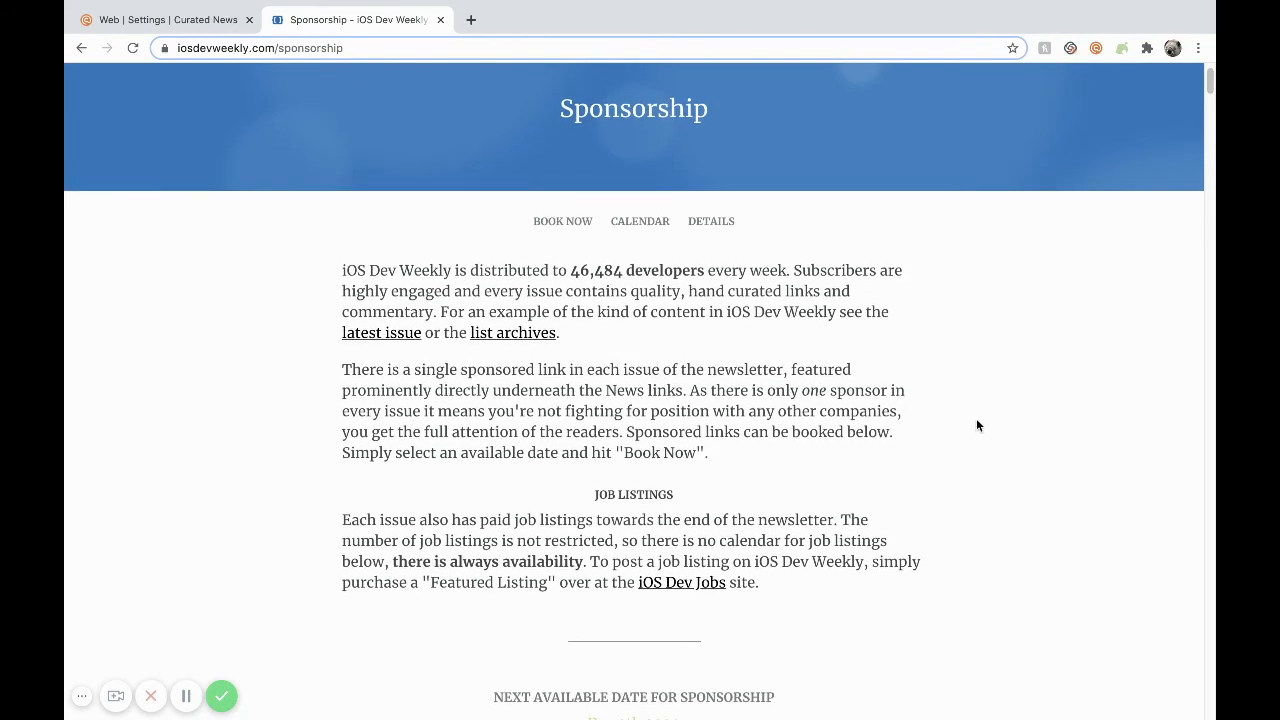
scroll(979, 420, up, 1)
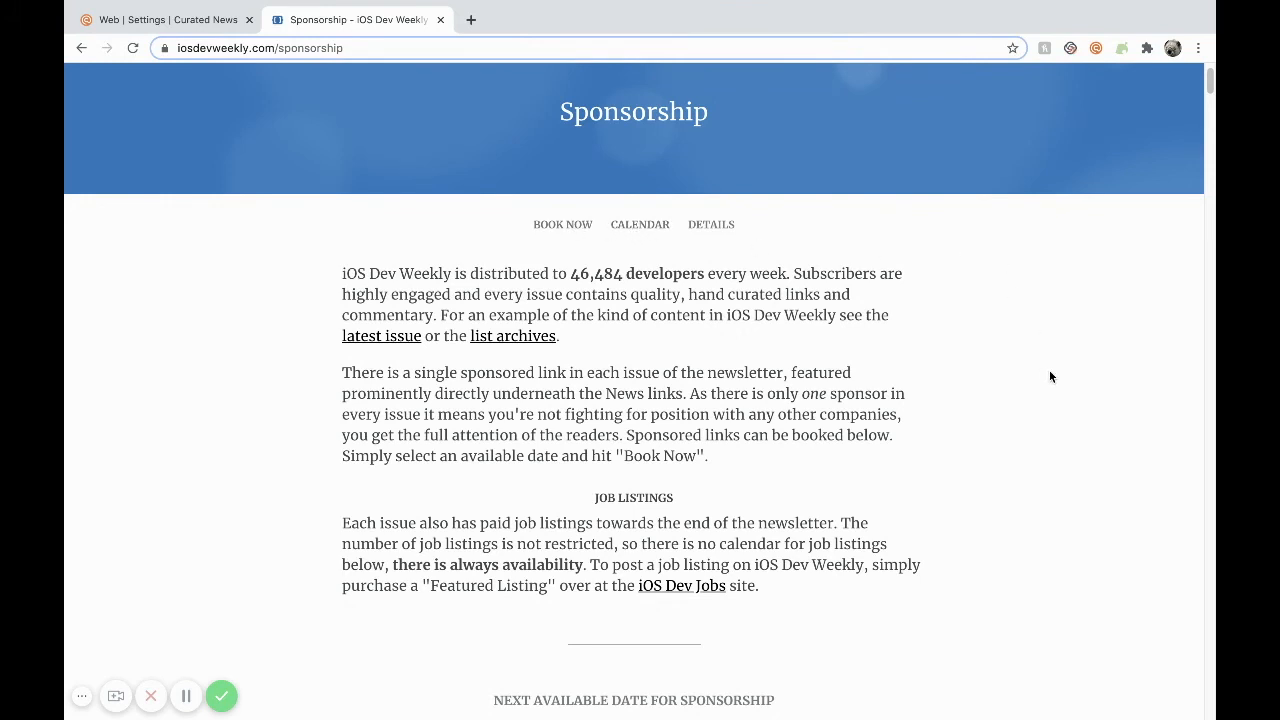
scroll(1049, 370, down, 5)
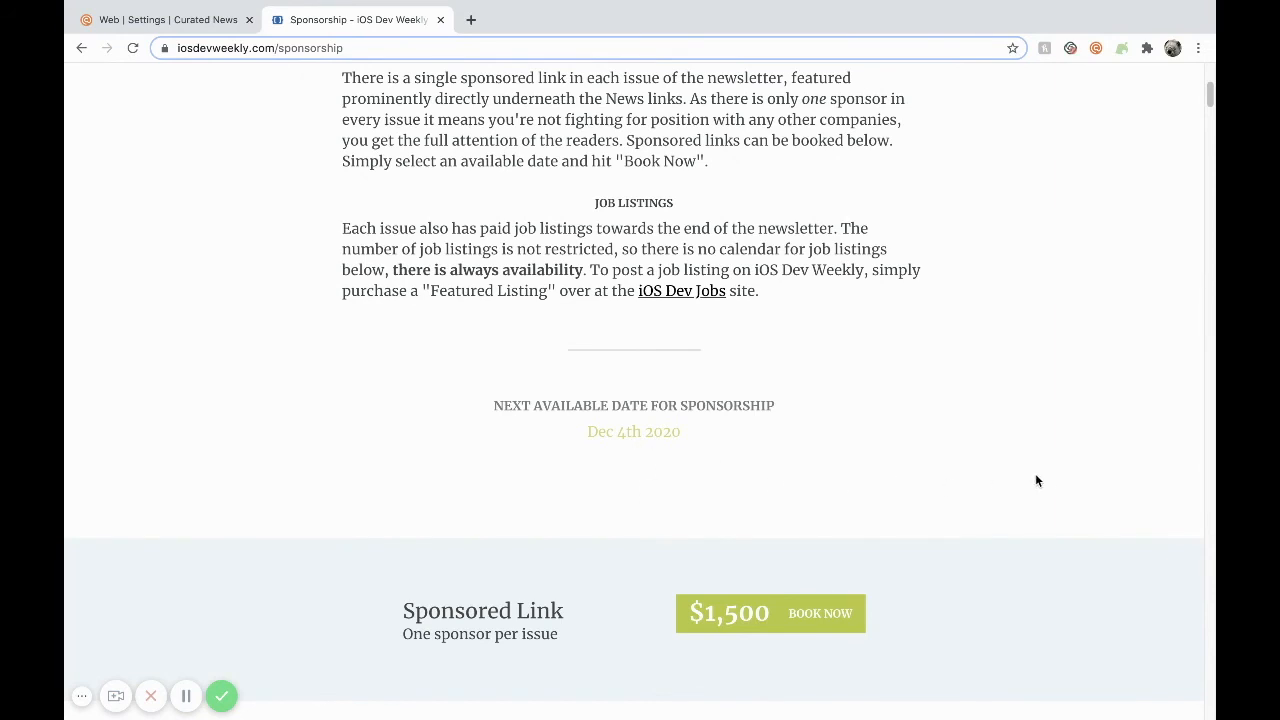
scroll(1047, 480, down, 2)
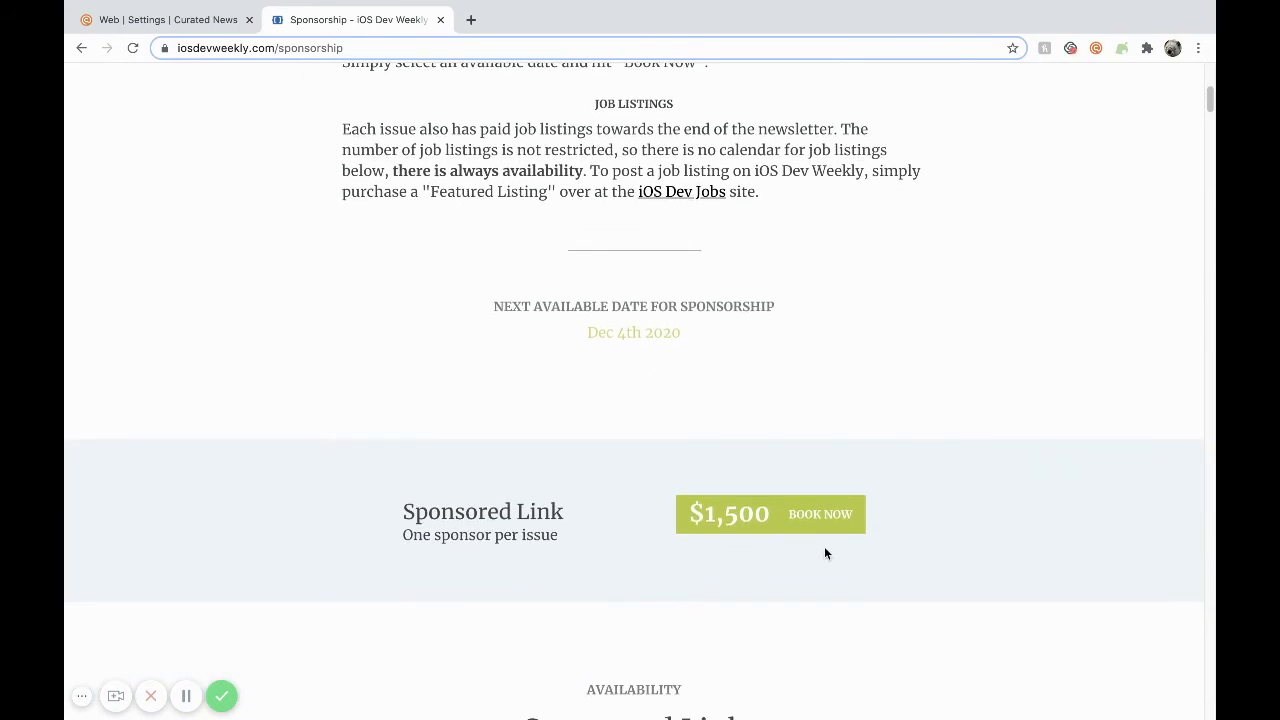
scroll(957, 574, down, 5)
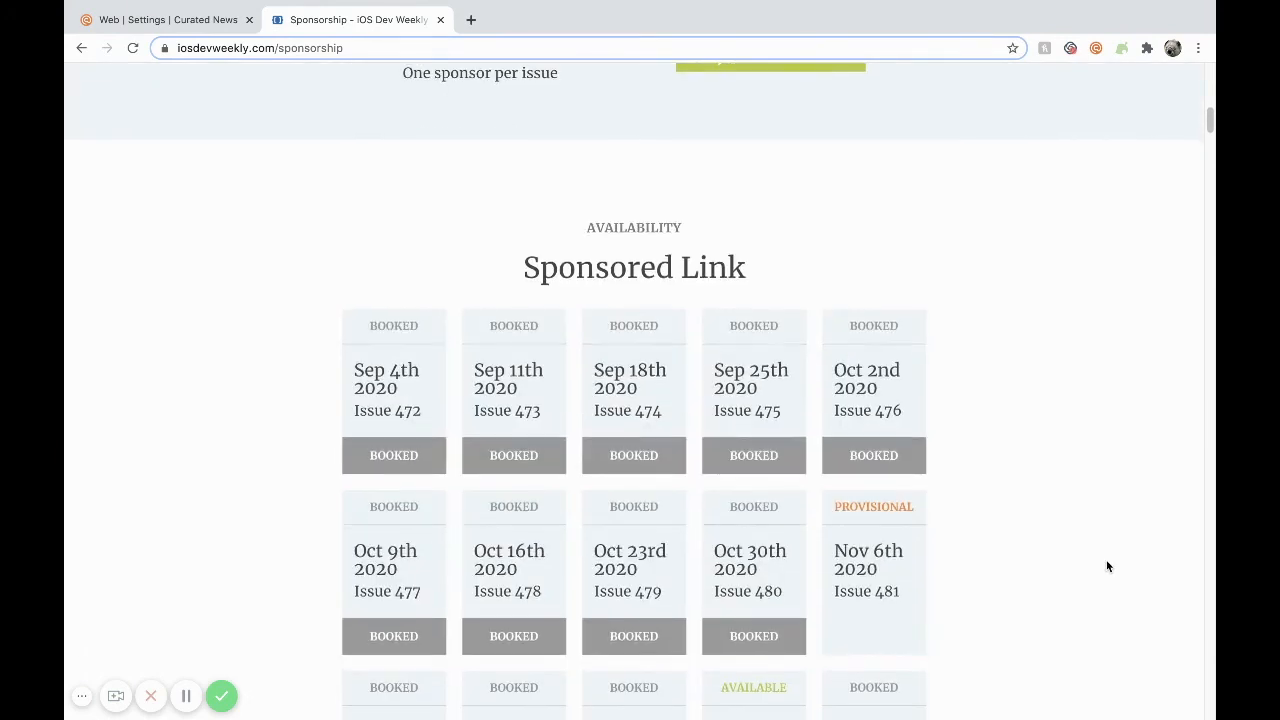
scroll(1106, 562, down, 3)
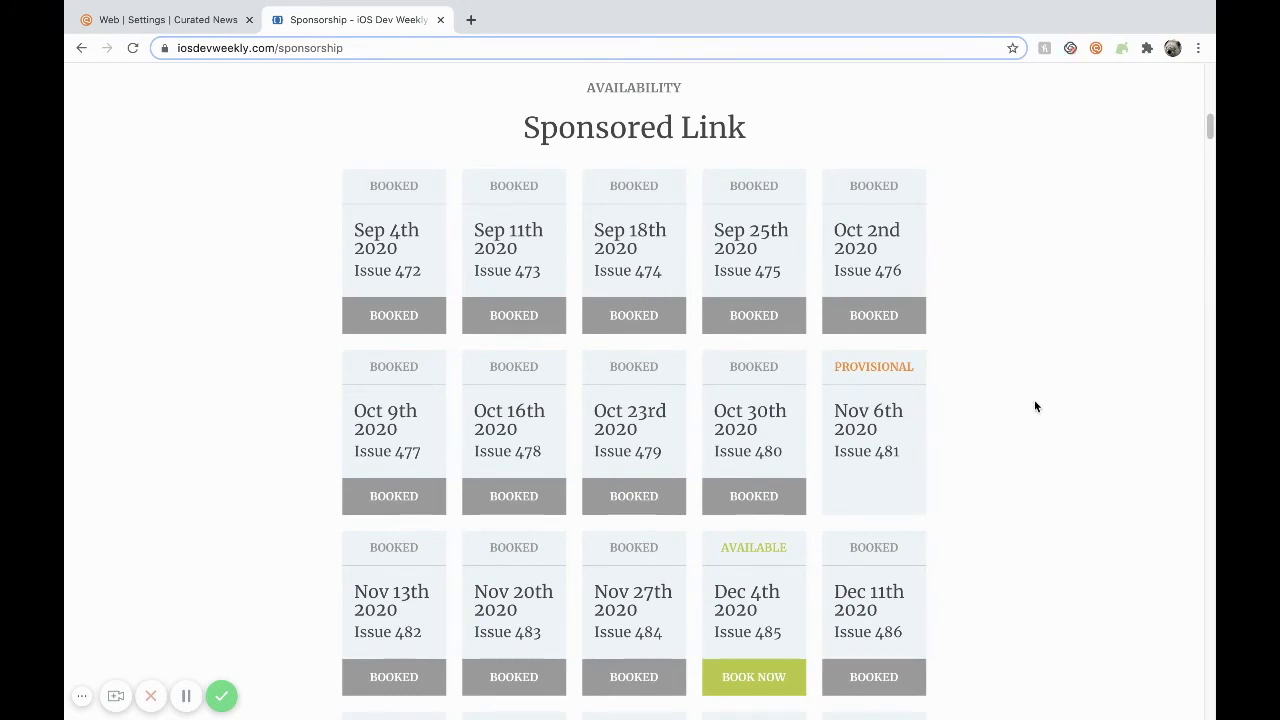
scroll(1057, 443, down, 1)
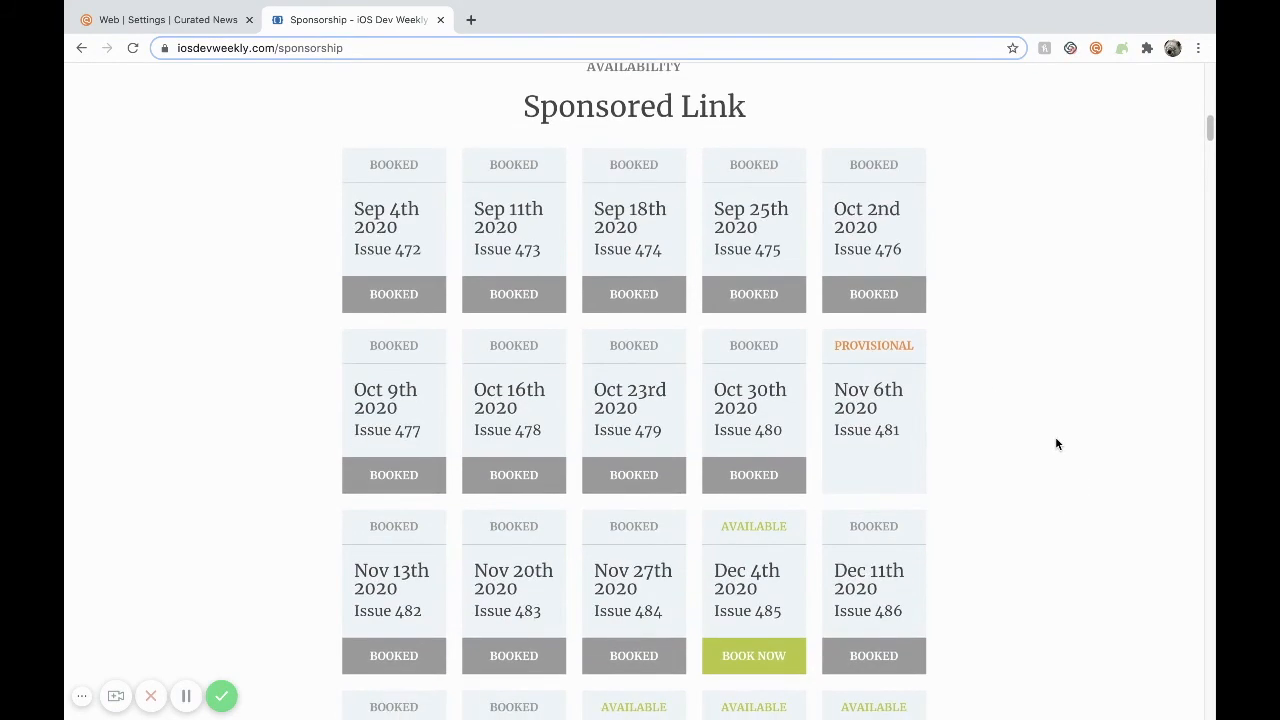
- Examine the rest of the iOS Dev Weekly sponsorship page, covering available dates, booking information, sponsored link guidelines and previous sponsors
scroll(1048, 441, up, 1)
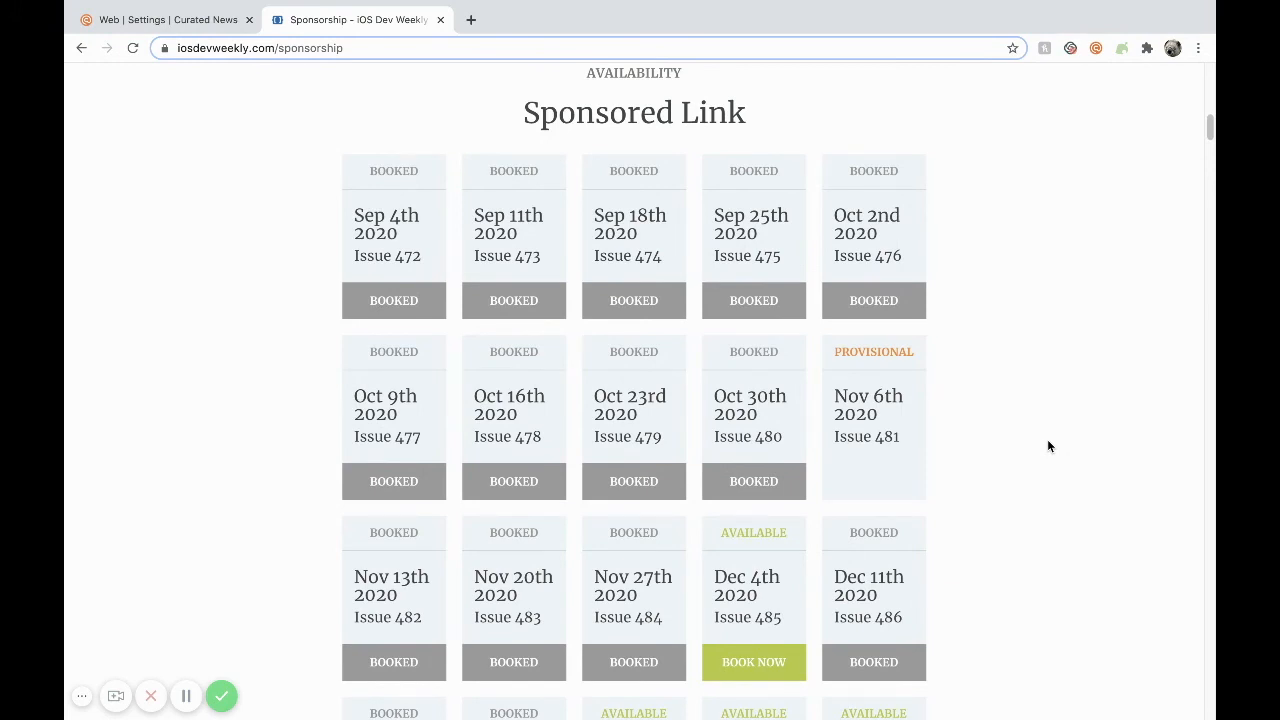
scroll(1026, 466, down, 3)
scroll(600, 464, up, 1)
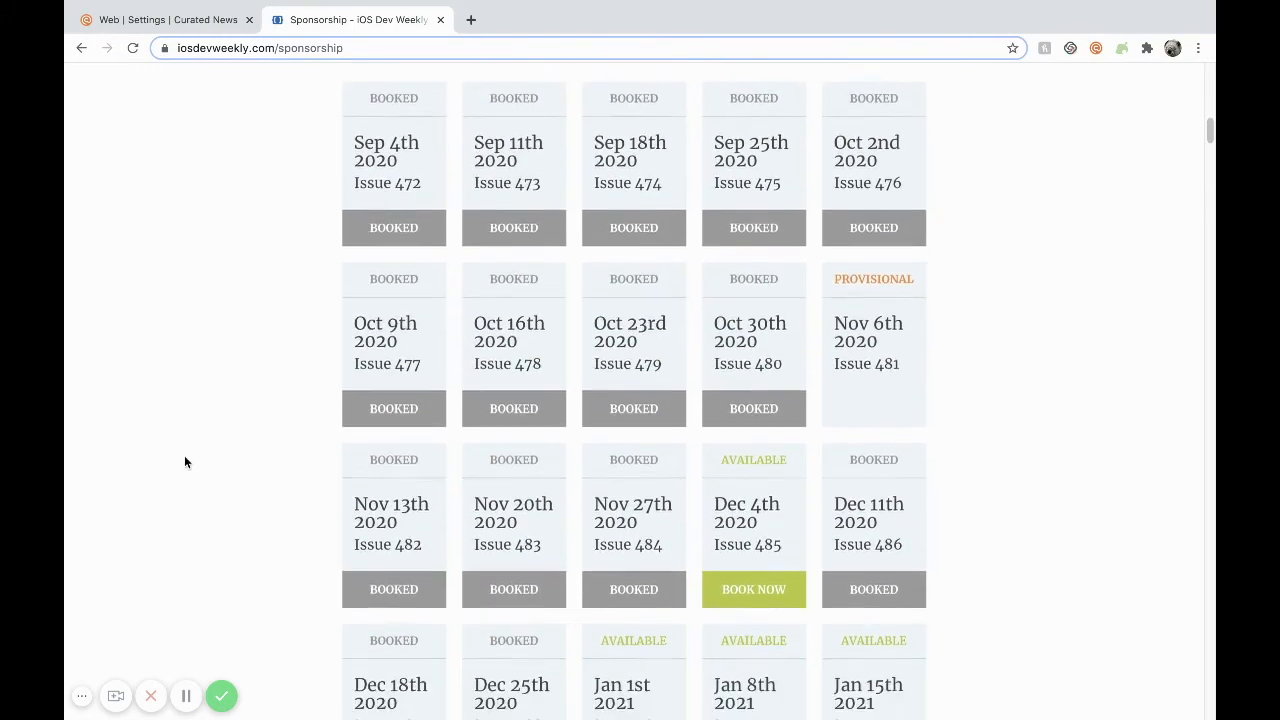
scroll(184, 462, down, 10)
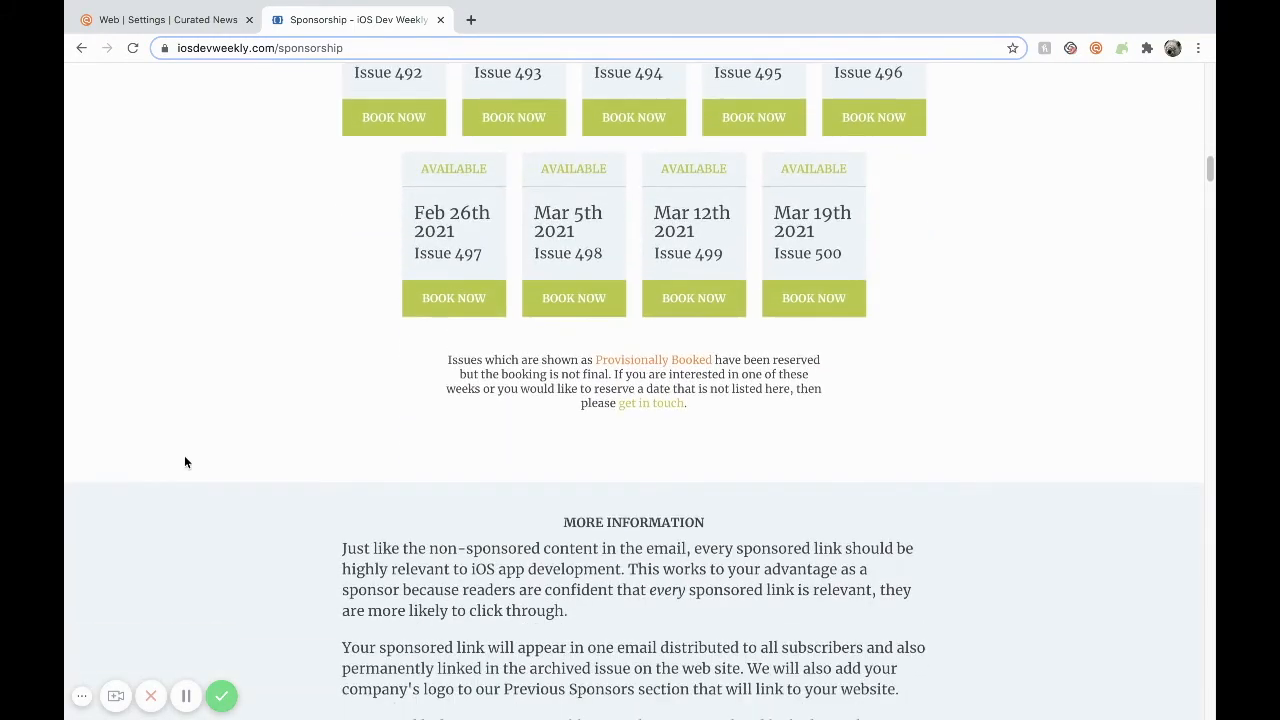
scroll(184, 462, down, 5)
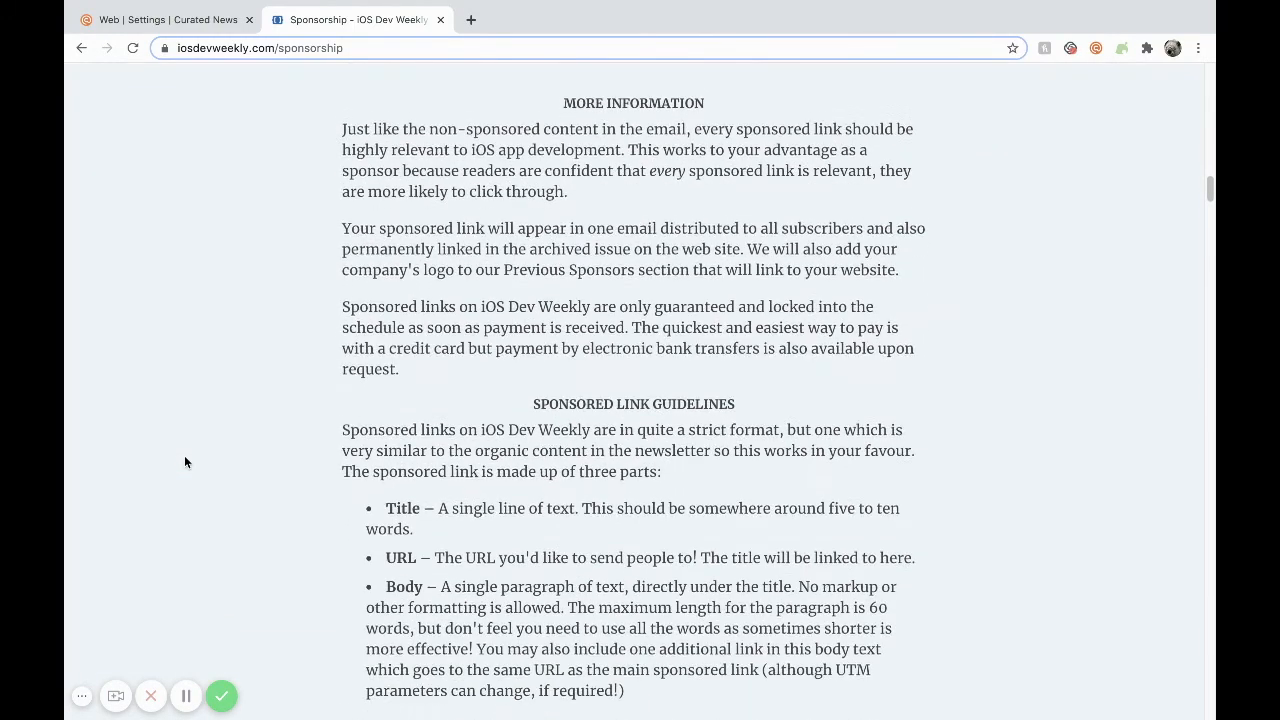
scroll(184, 462, down, 1)
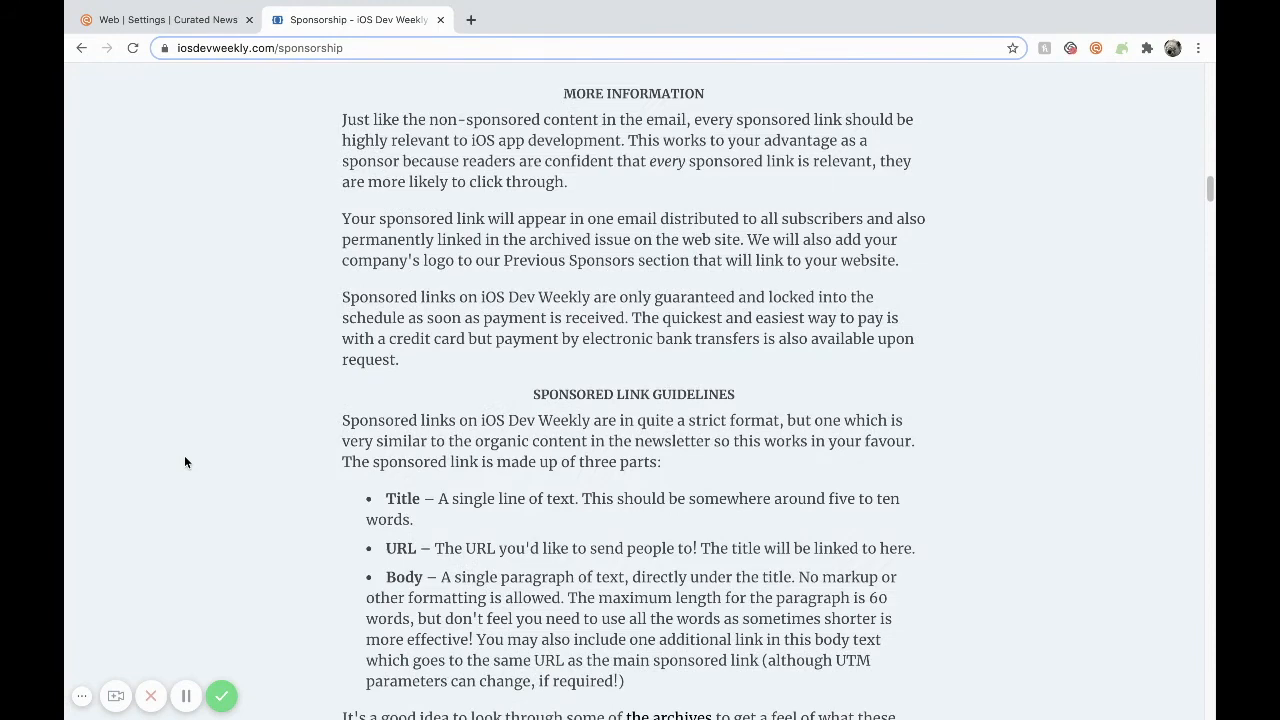
scroll(209, 410, down, 6)
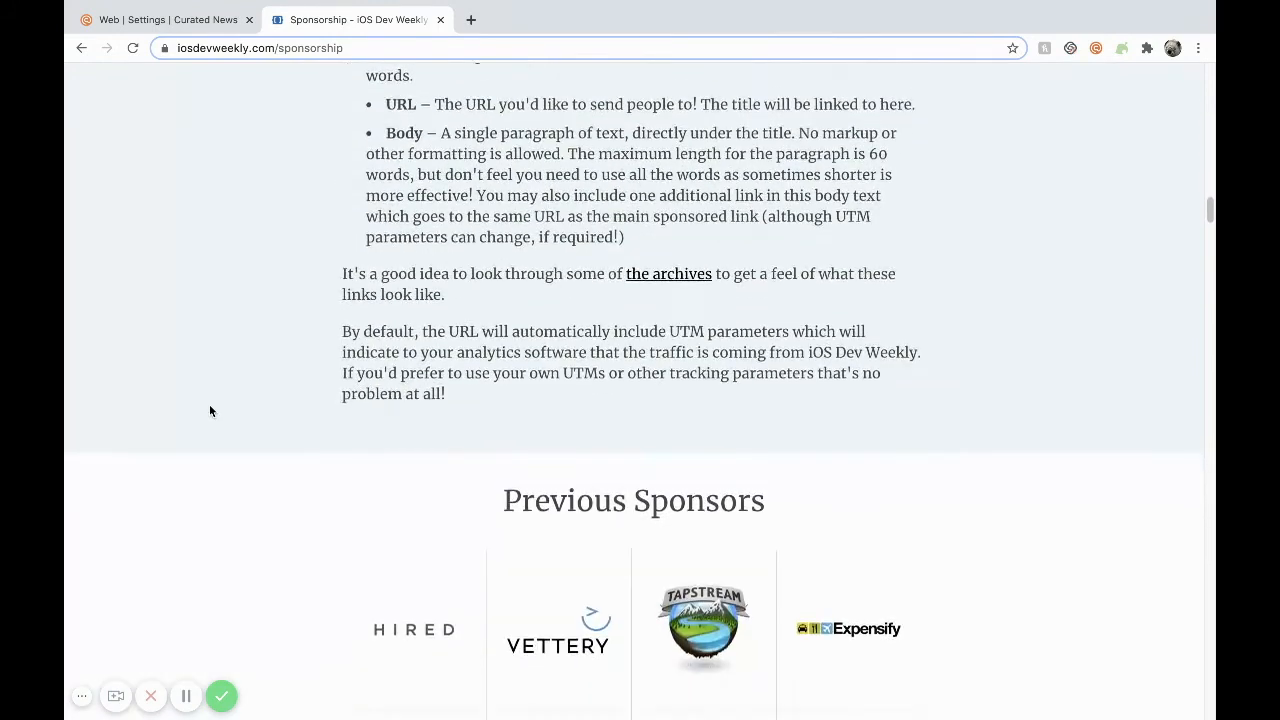
scroll(210, 411, down, 3)
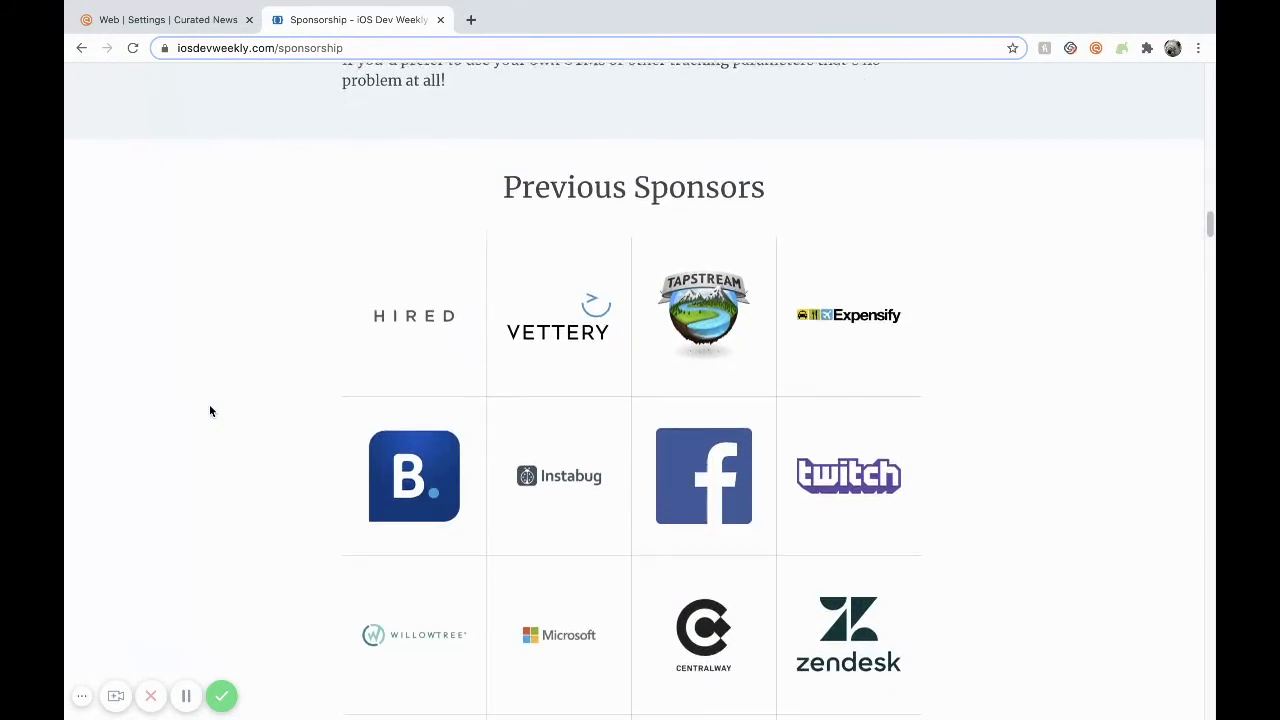
scroll(210, 411, down, 1)
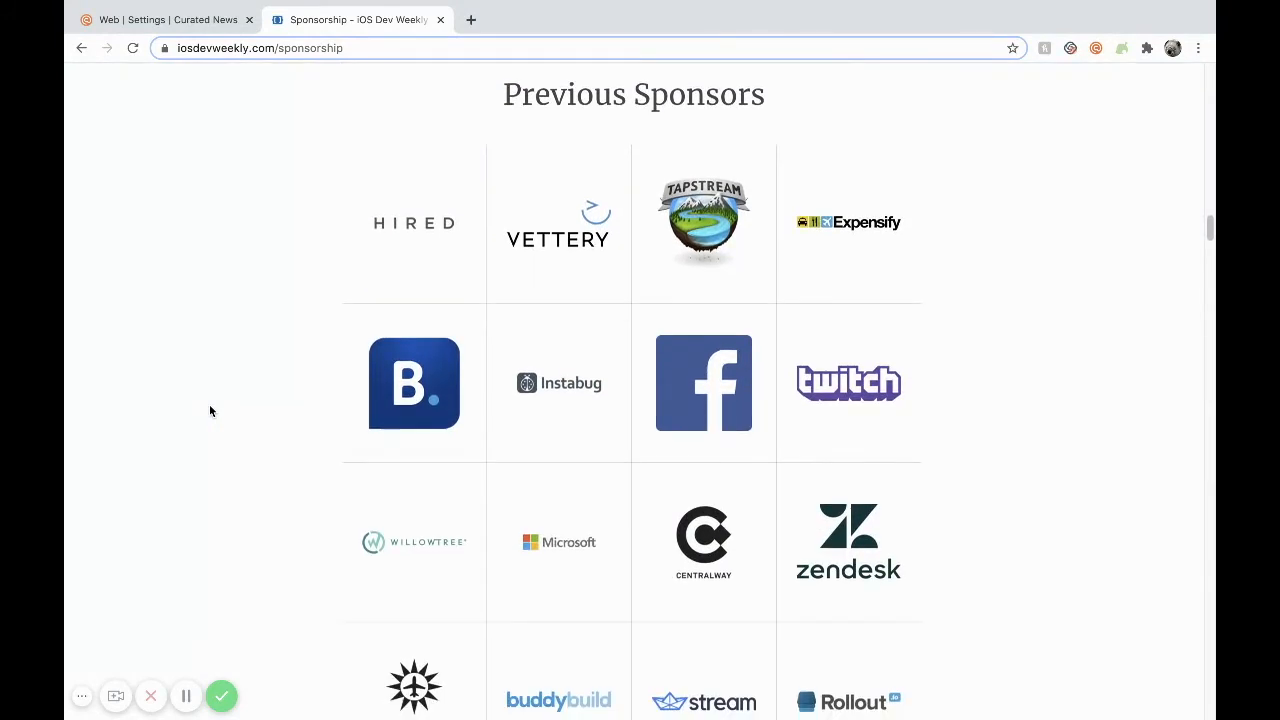
scroll(210, 411, down, 2)
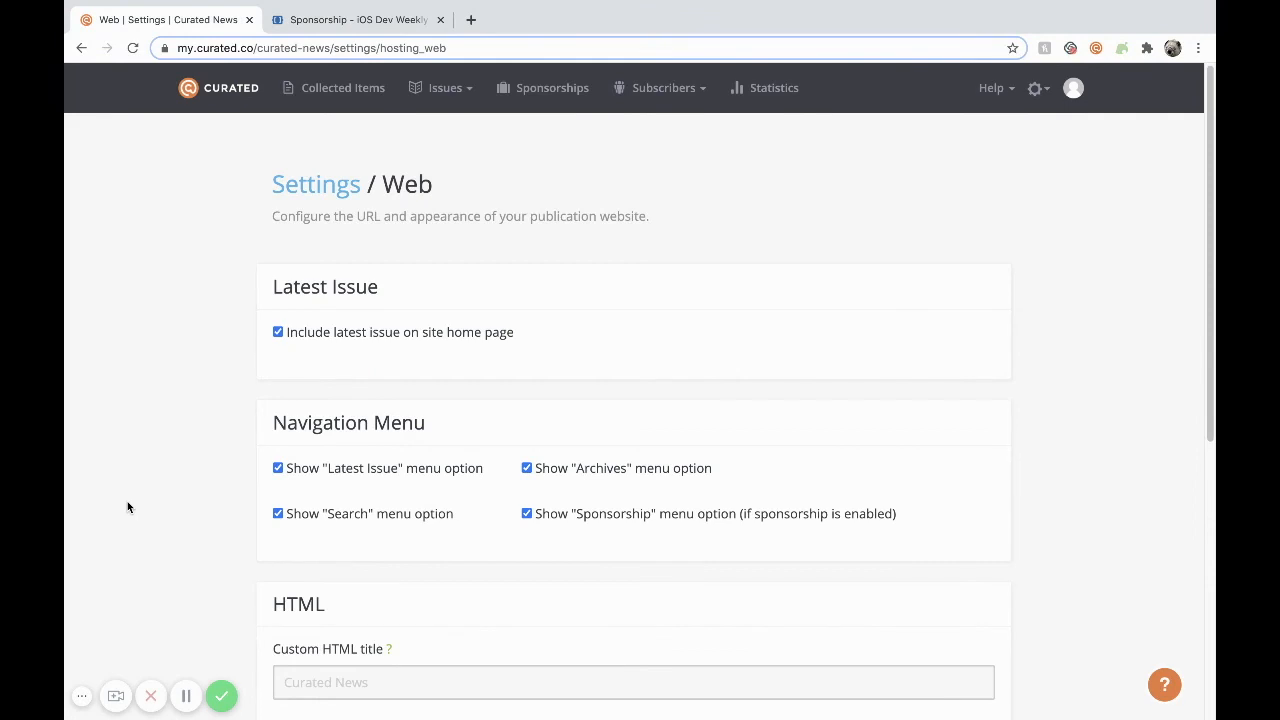
- Examine the custom HTML title and domain fields in the Curated News Web settings, comparing them with the live iOS Dev Weekly site
scroll(127, 507, down, 4)
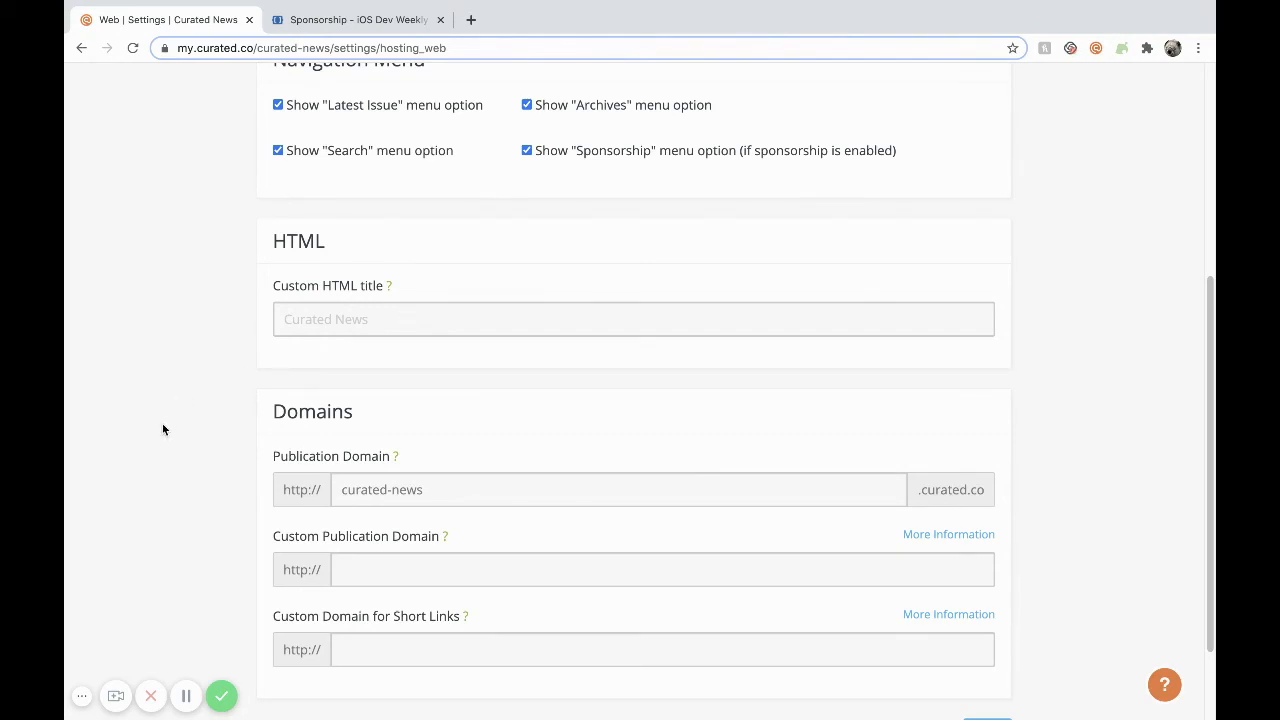
scroll(163, 430, down, 2)
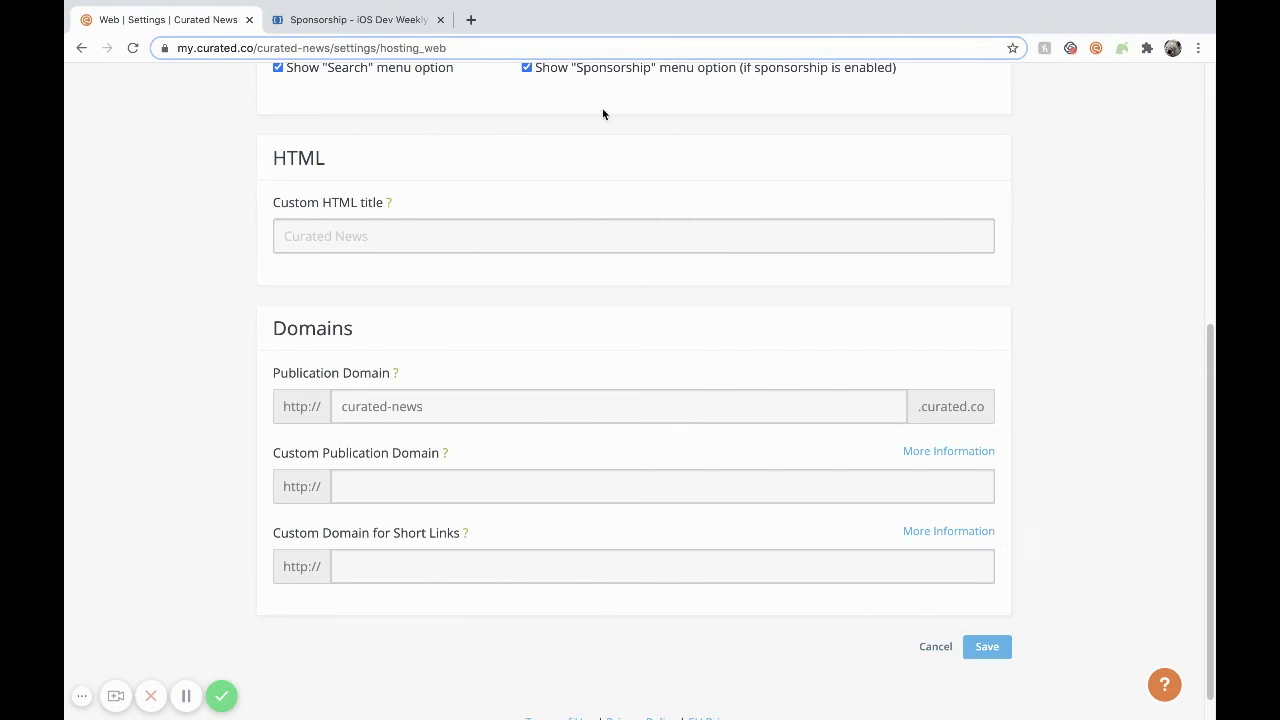
click(348, 22)
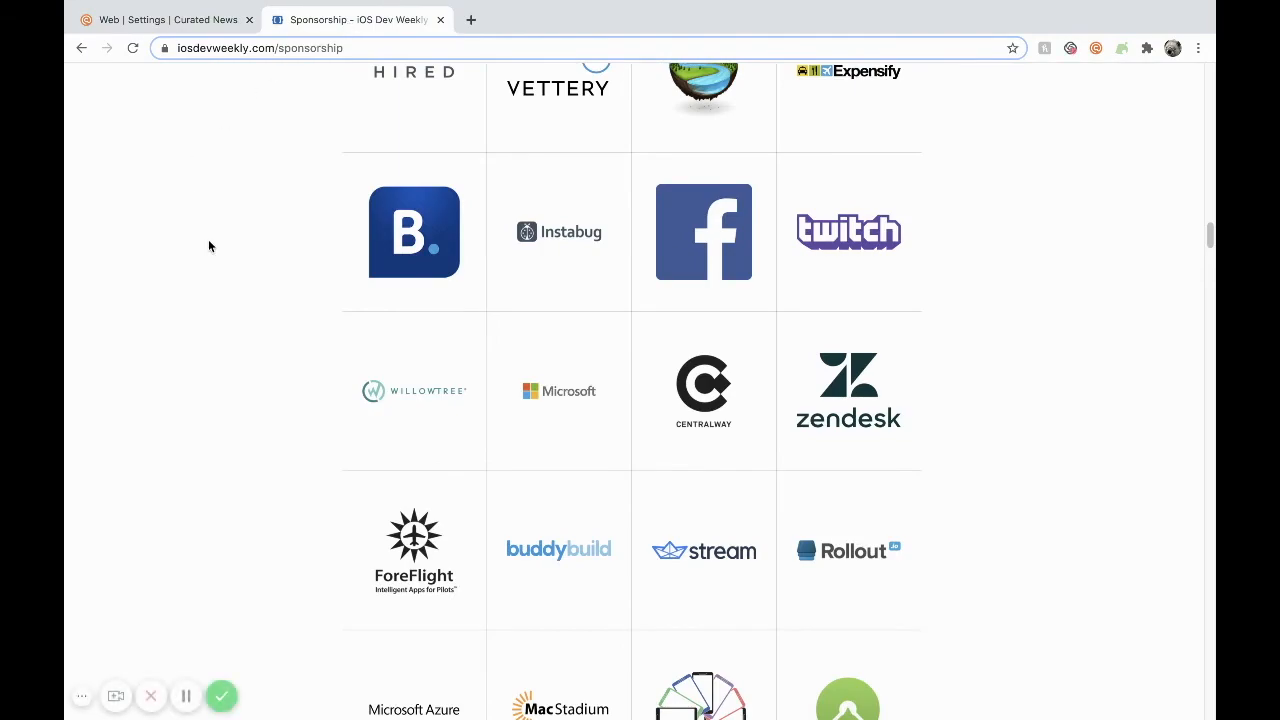
scroll(211, 253, up, 10)
scroll(212, 245, up, 15)
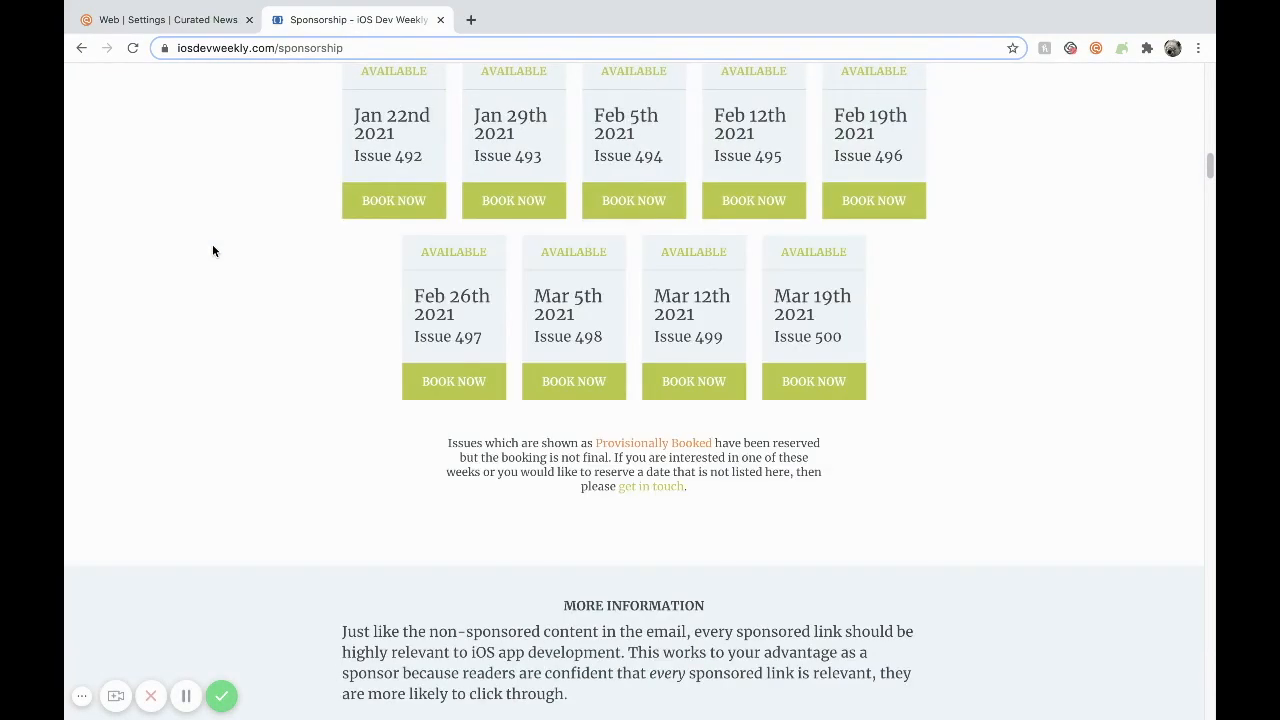
scroll(220, 210, up, 5)
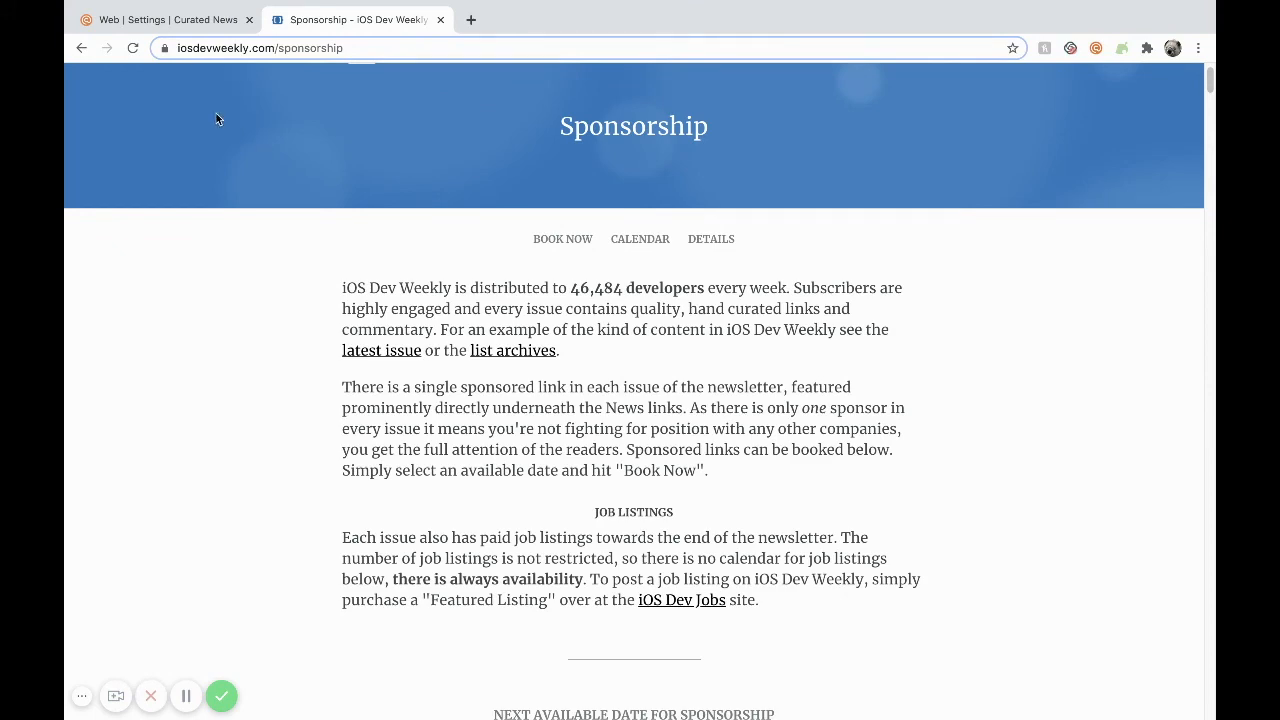
click(140, 20)
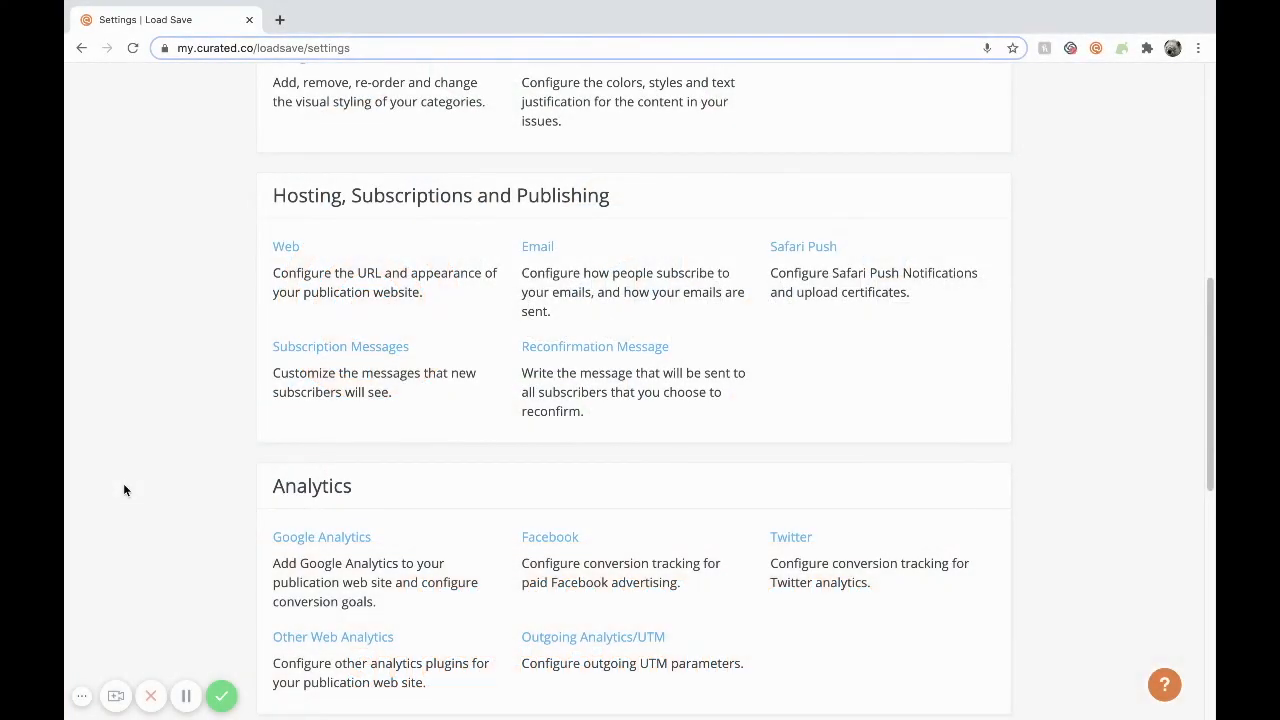
- Open the Load Save publication's Subscription Messages settings and email a preview of the welcome message
click(284, 350)
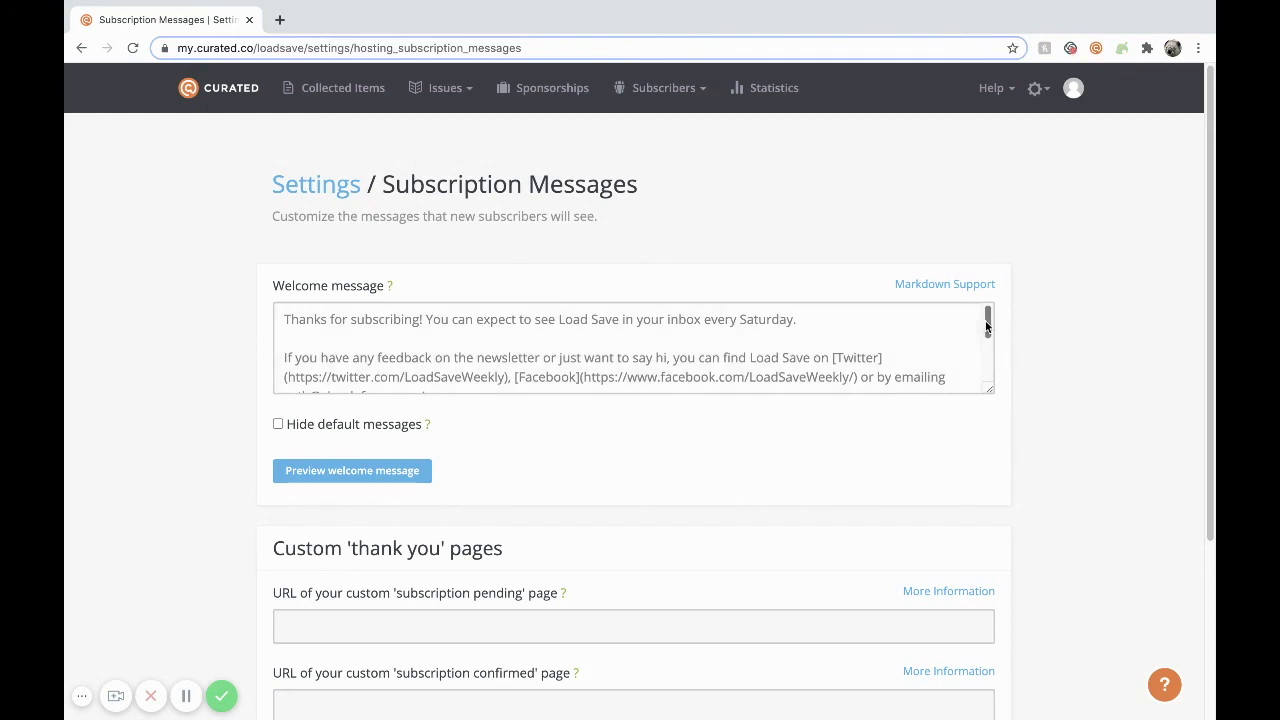
drag(986, 325, 986, 334)
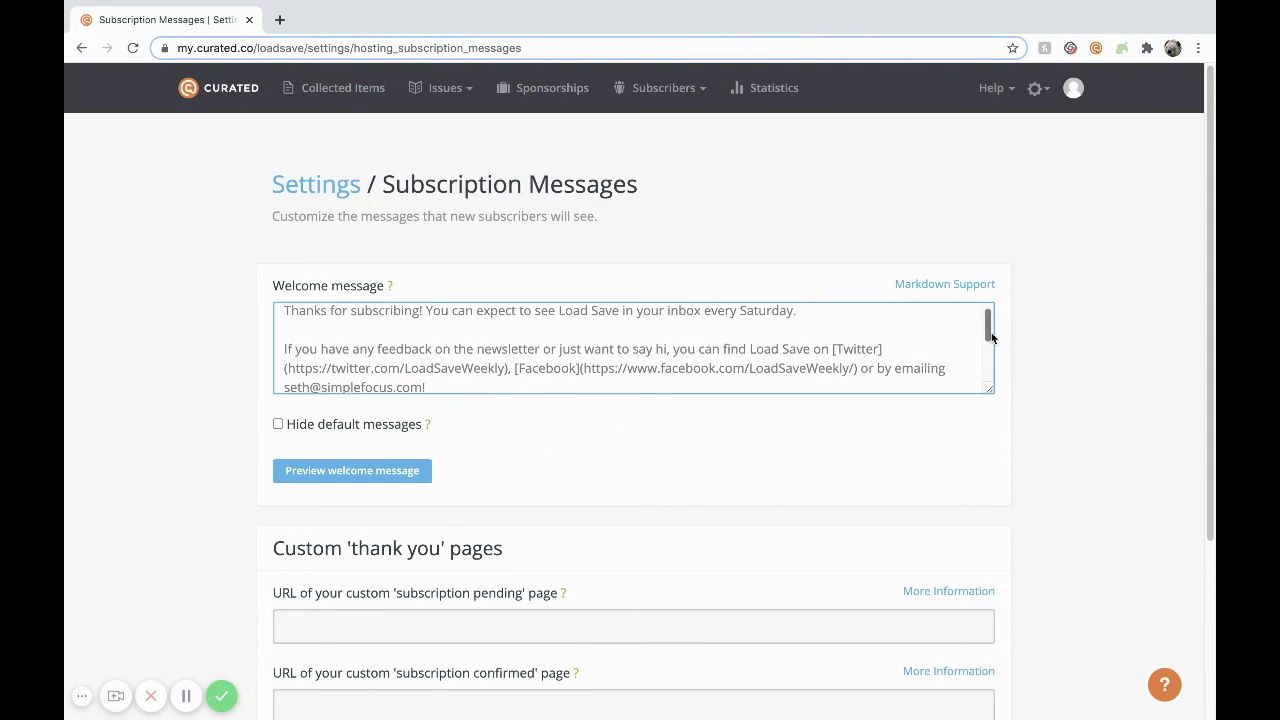
scroll(990, 330, up, 1)
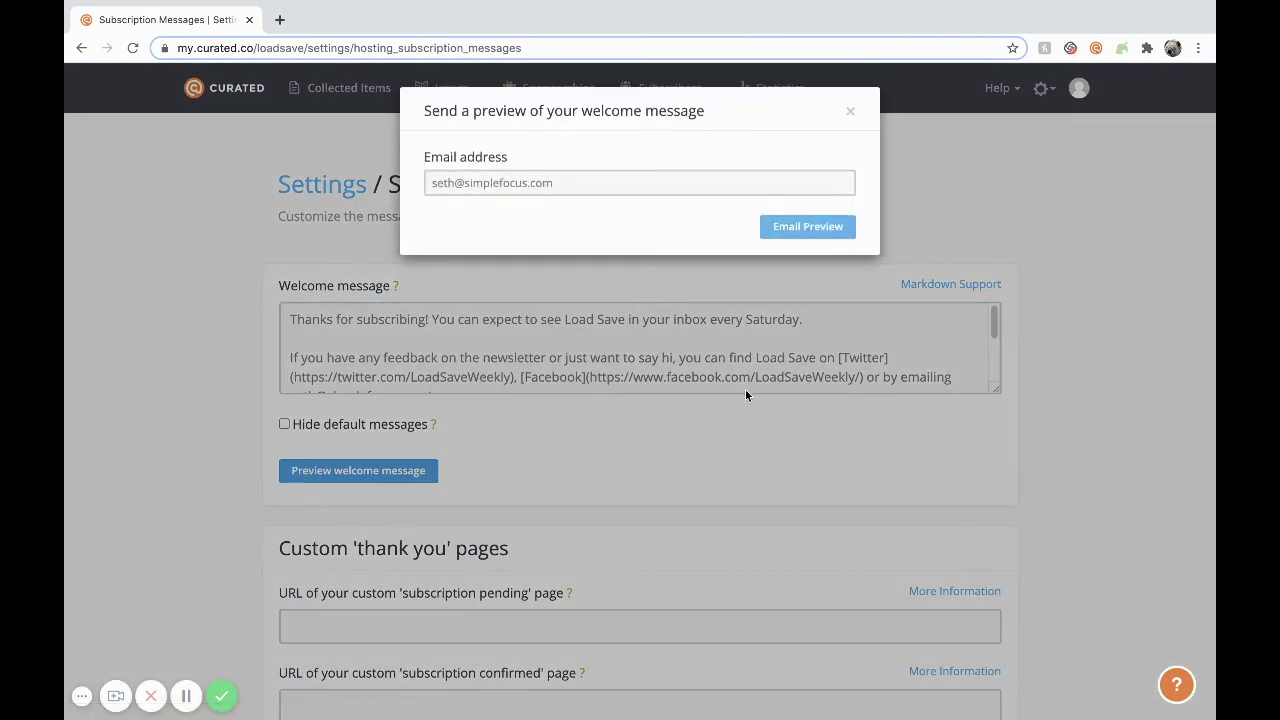
click(798, 228)
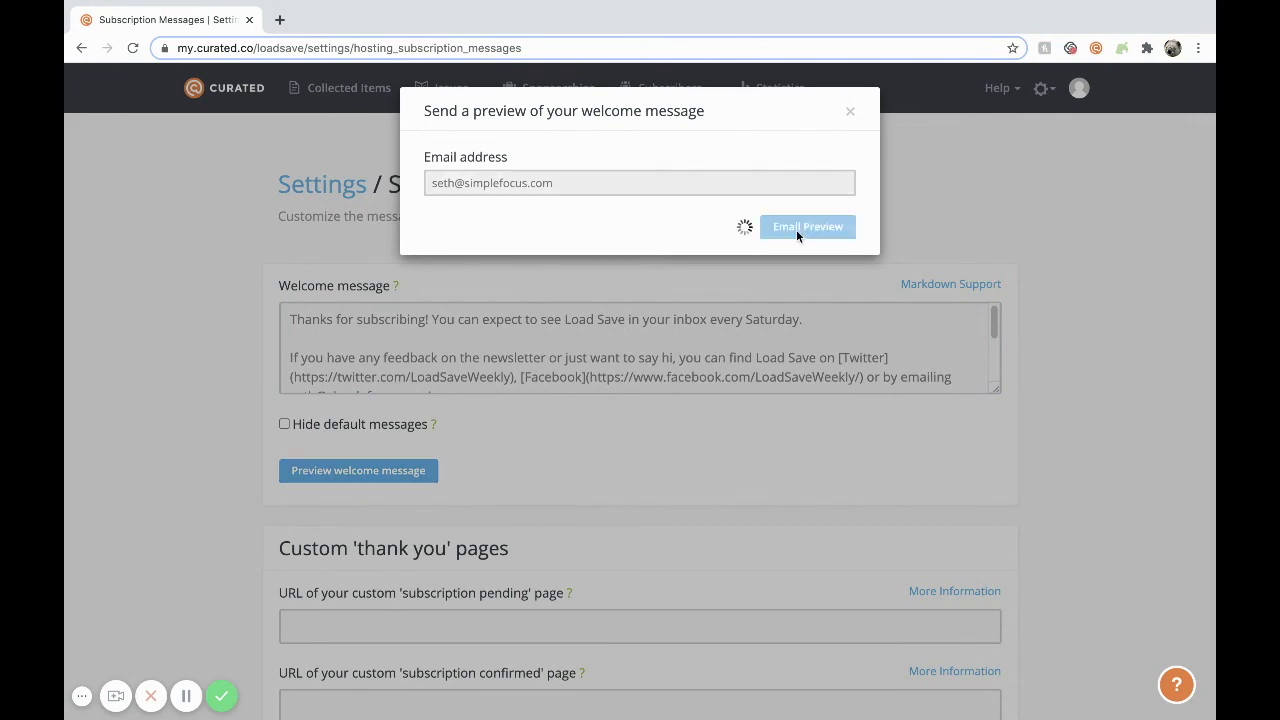
click(852, 112)
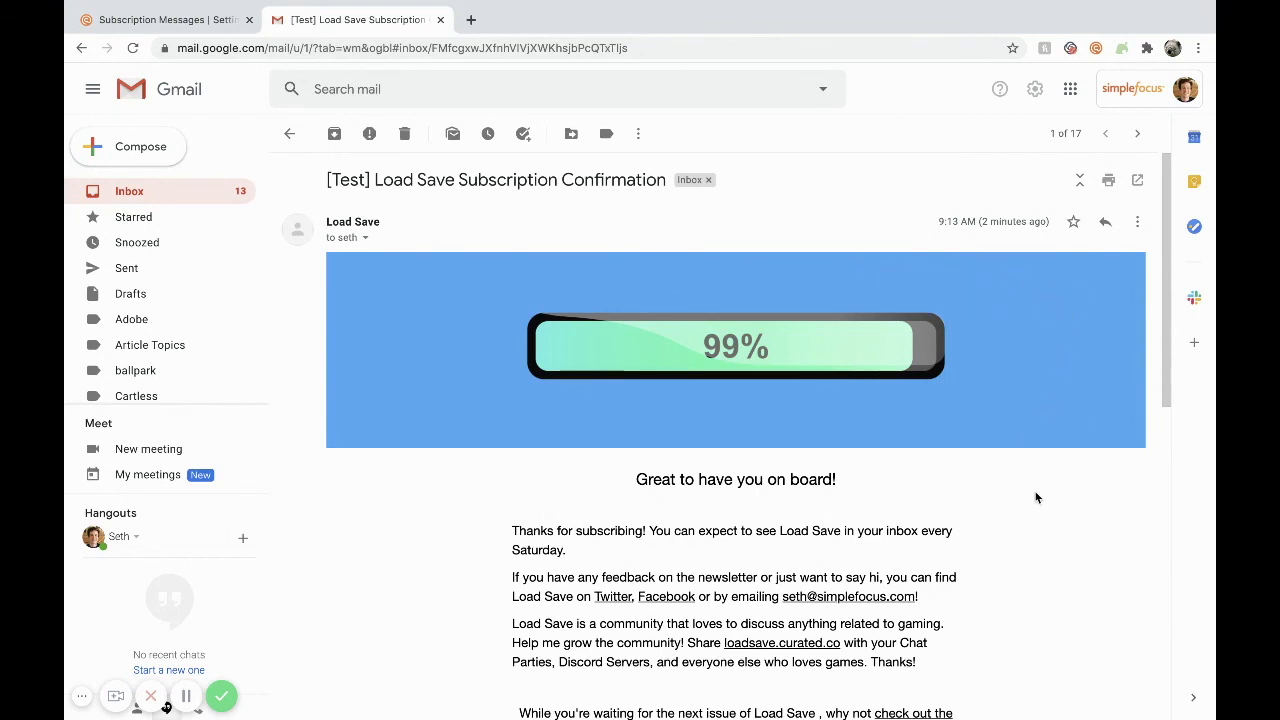
- Switch to Gmail and read the Load Save Subscription Confirmation test email down to its footer
scroll(1035, 497, down, 1)
scroll(1035, 497, down, 3)
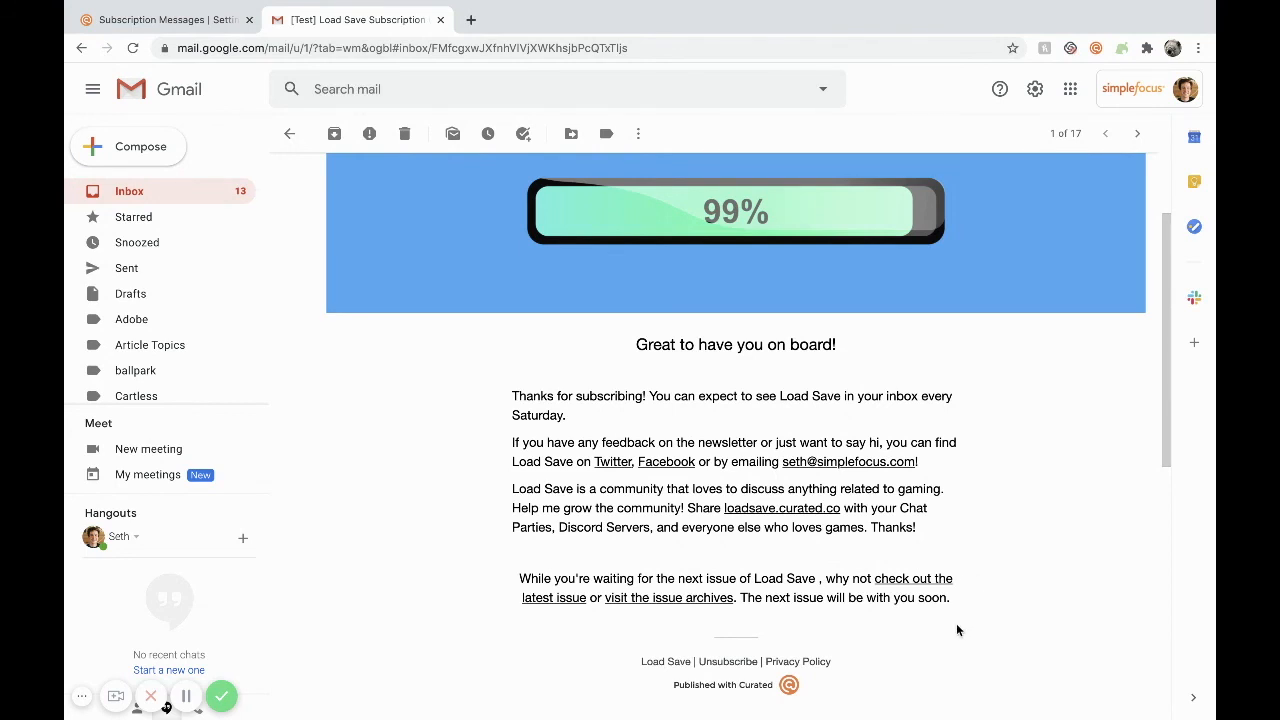
key(ctrl+shift+Tab)
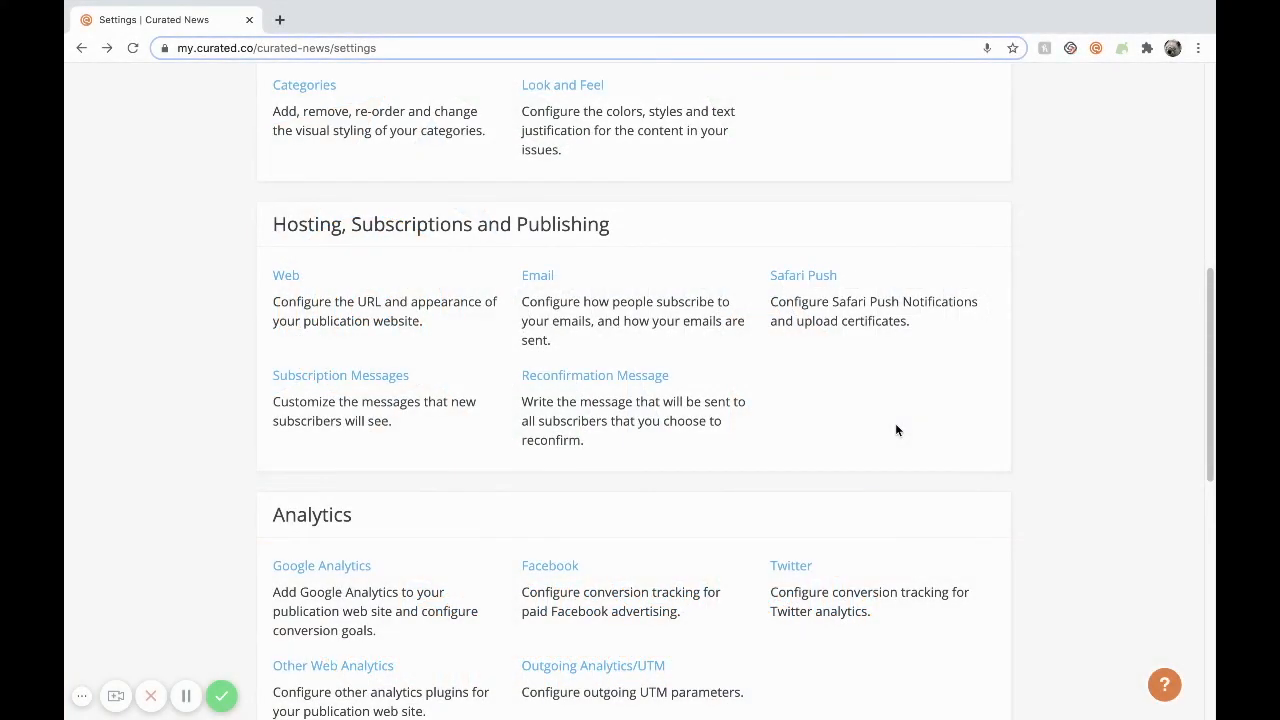
- Open the Curated News Reconfirmation Message settings and examine the title, content, button and conclusion fields
click(651, 378)
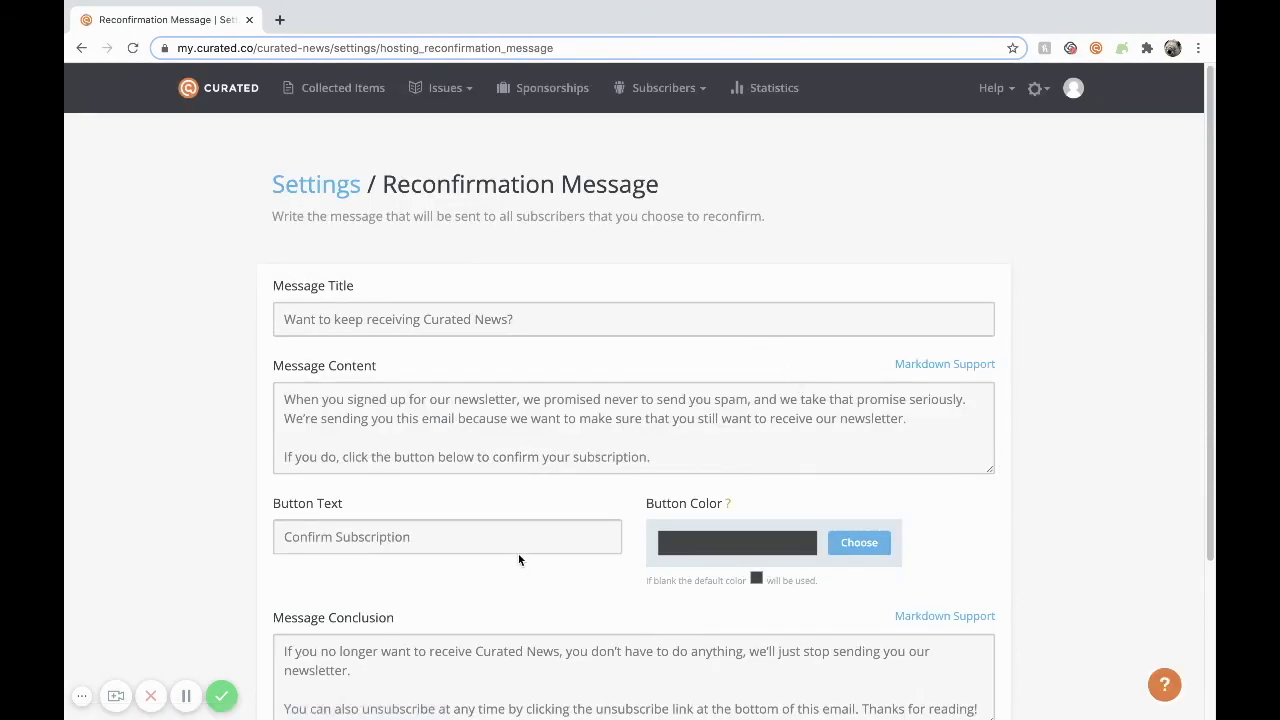
scroll(1071, 537, down, 3)
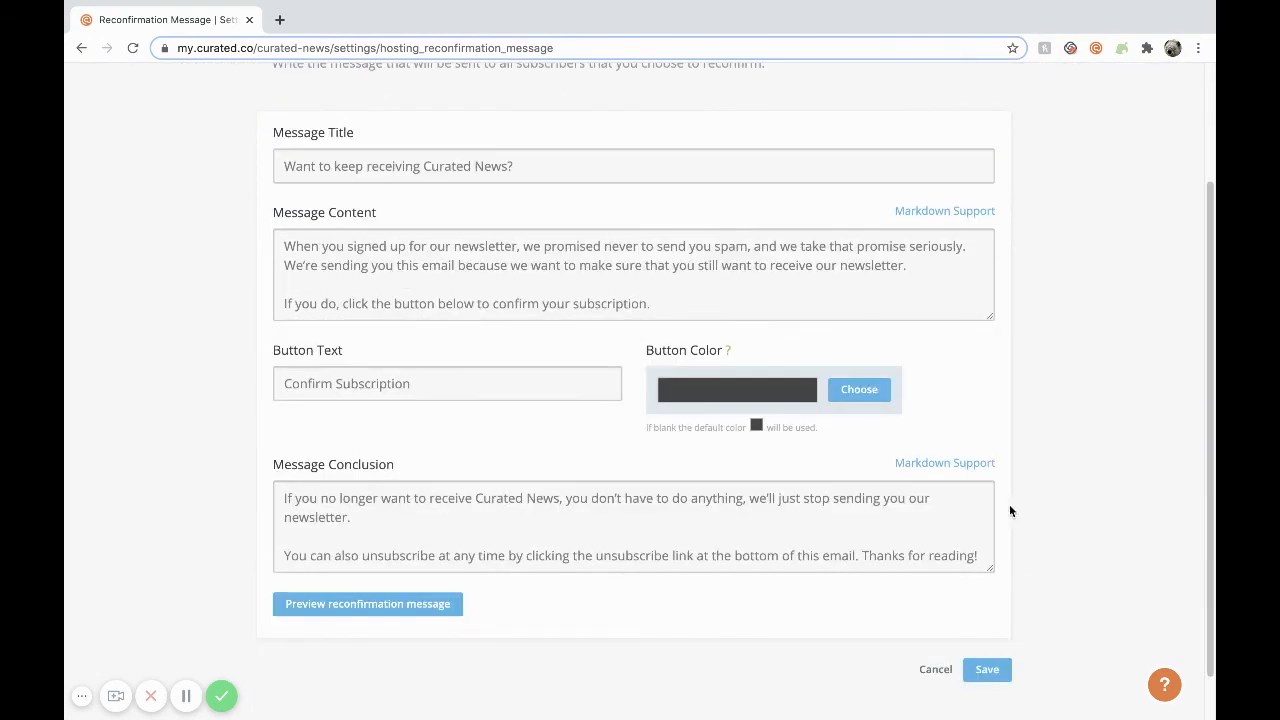
scroll(1010, 511, up, 1)
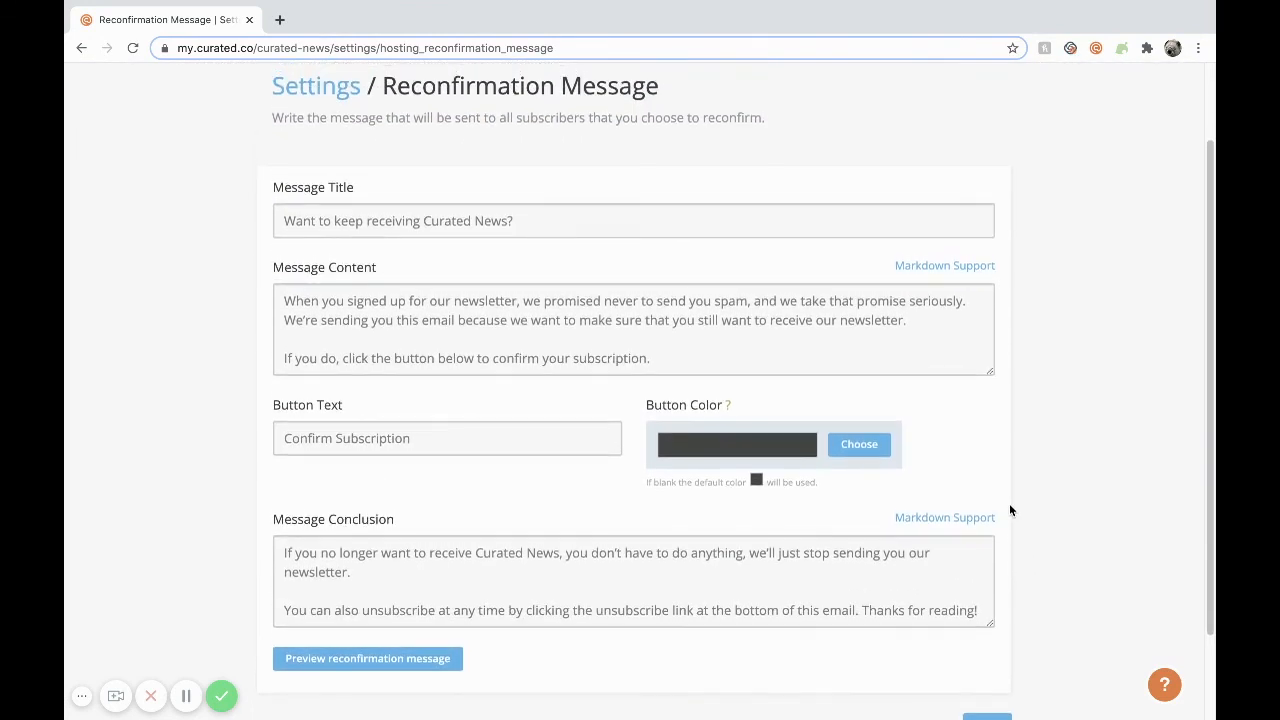
scroll(1010, 511, up, 1)
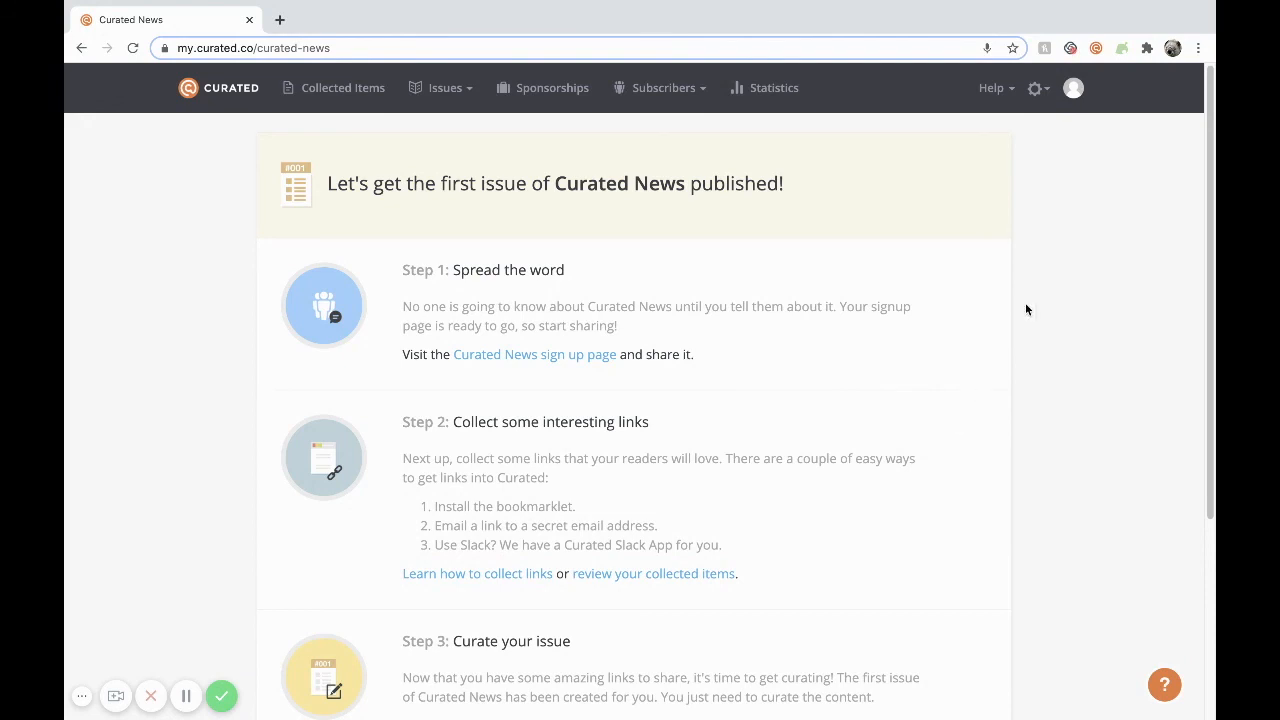
- Show the help and support options from the Curated News dashboard
click(1001, 99)
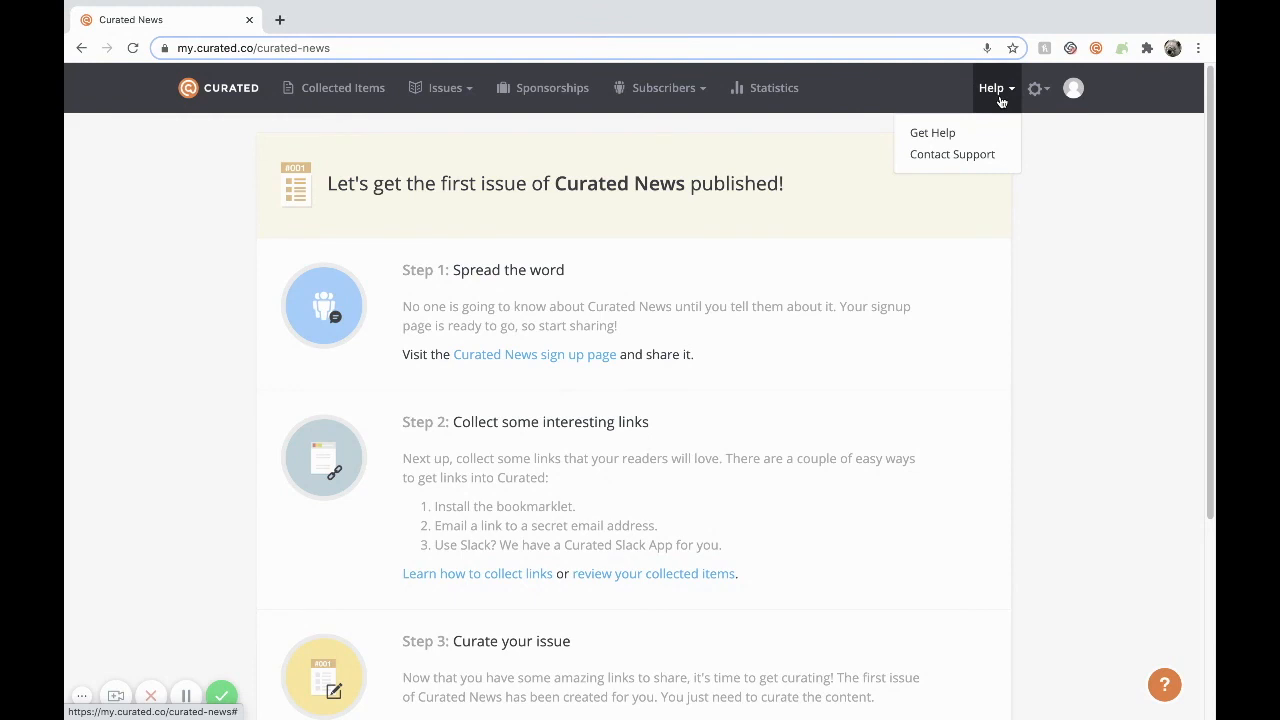